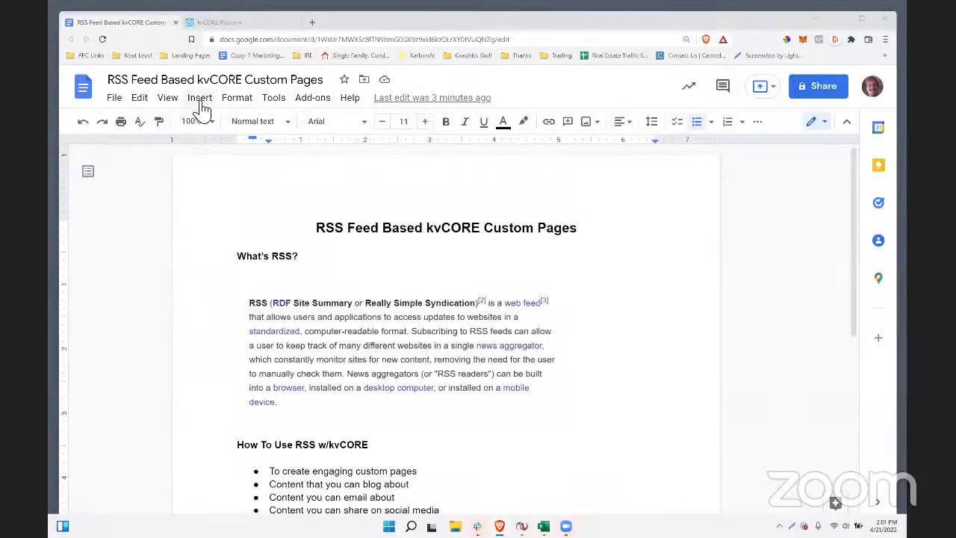
- Load the YouTube Webinar Recordings playlist in a new tab, then return to the kvCORE dashboard
left_click(312, 24)
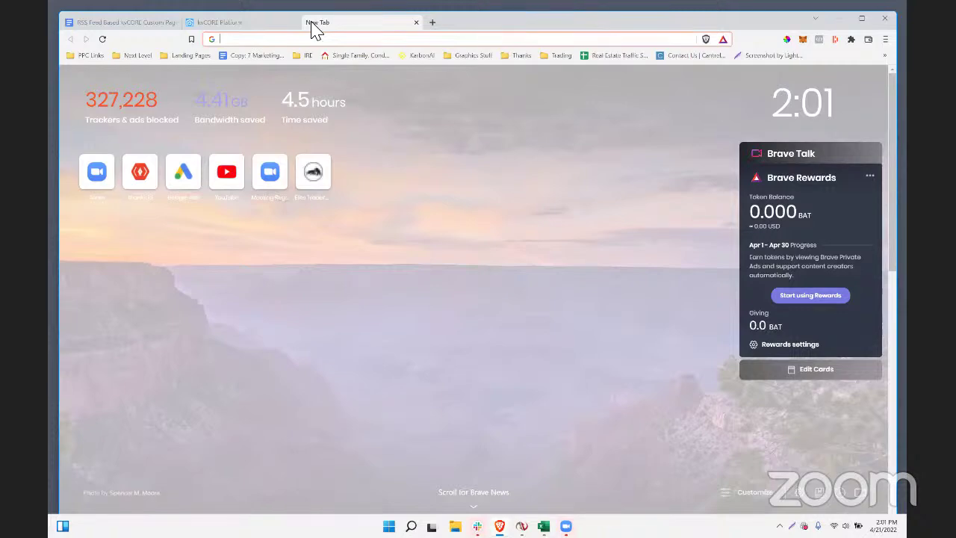
type("youtube.com/playlist?list=PL2DqMYhIrctO7EpqBNFFS1MRZhIXEYSw2")
key("Return")
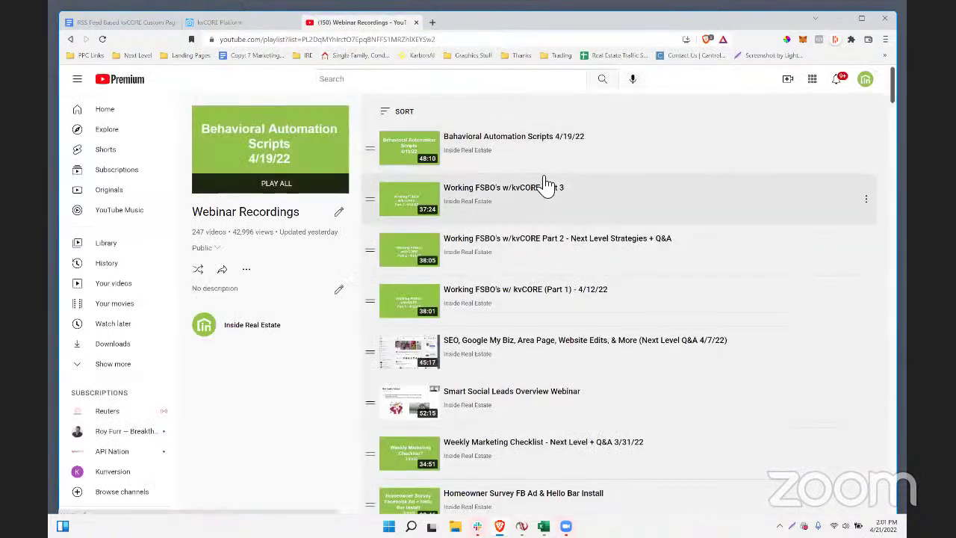
scroll(545, 184, "down", 2)
scroll(545, 185, "up", 2)
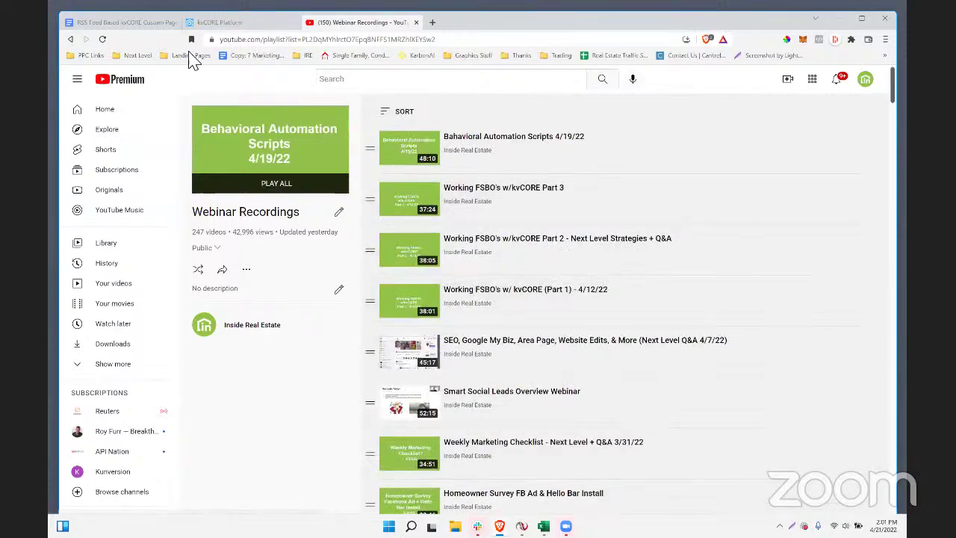
left_click(217, 23)
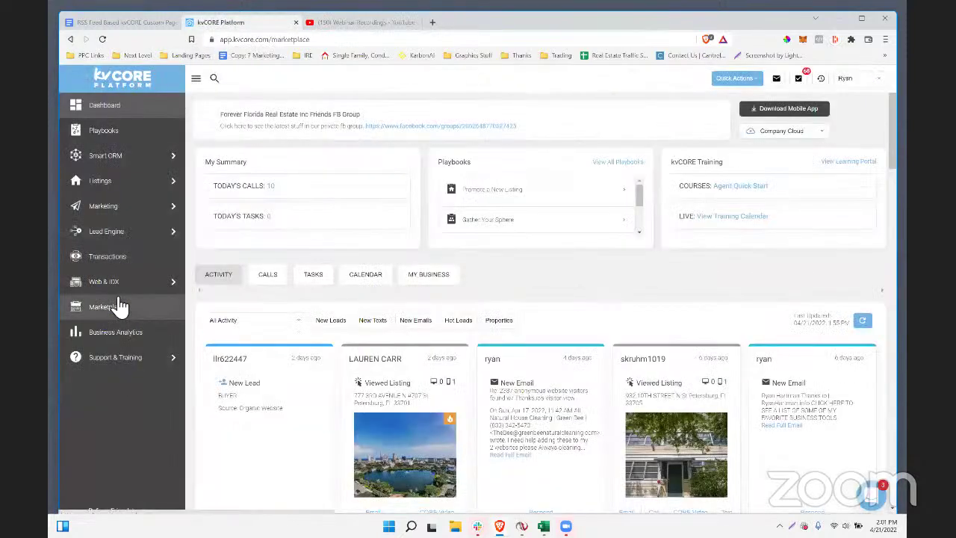
- Browse the Marketplace Coaching offerings, then return to the RSS custom pages Google Doc
left_click(119, 306)
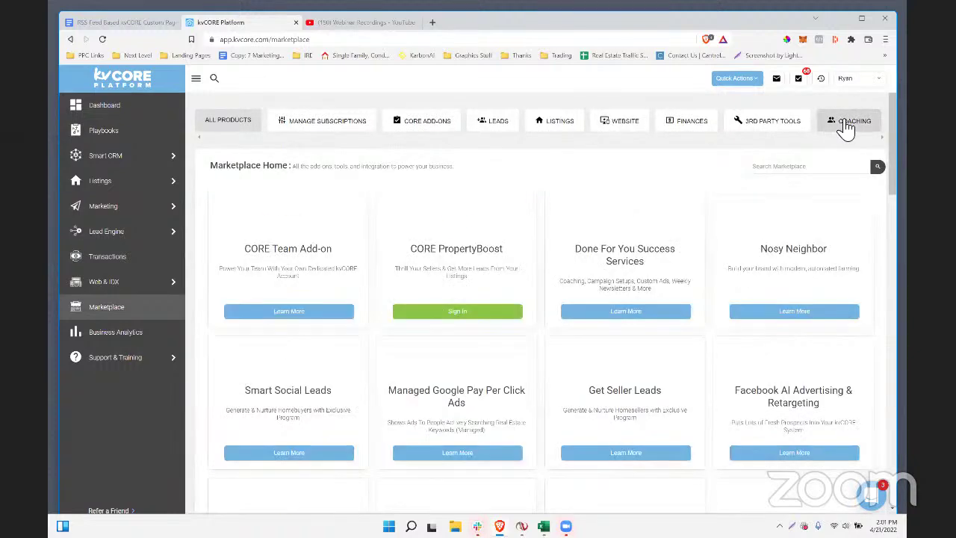
left_click(845, 125)
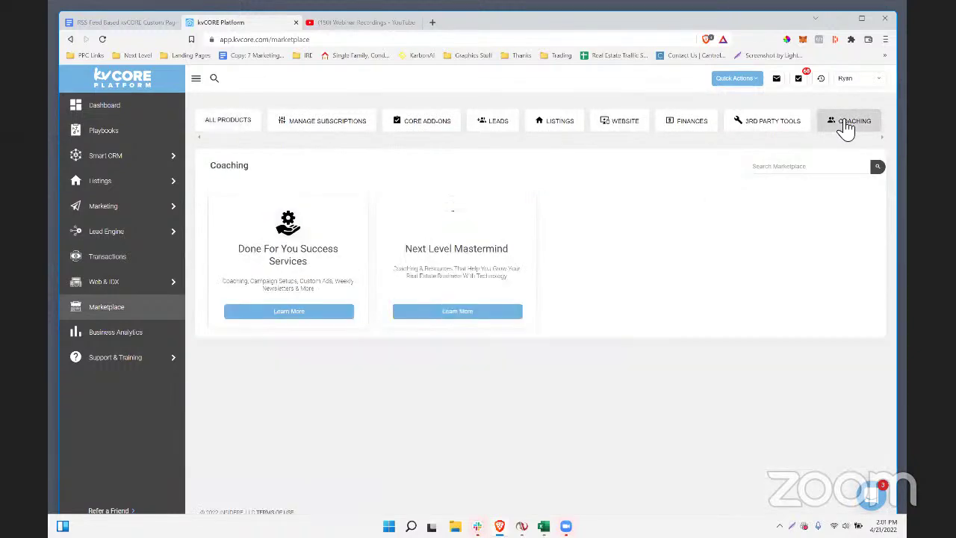
triple_click(506, 249)
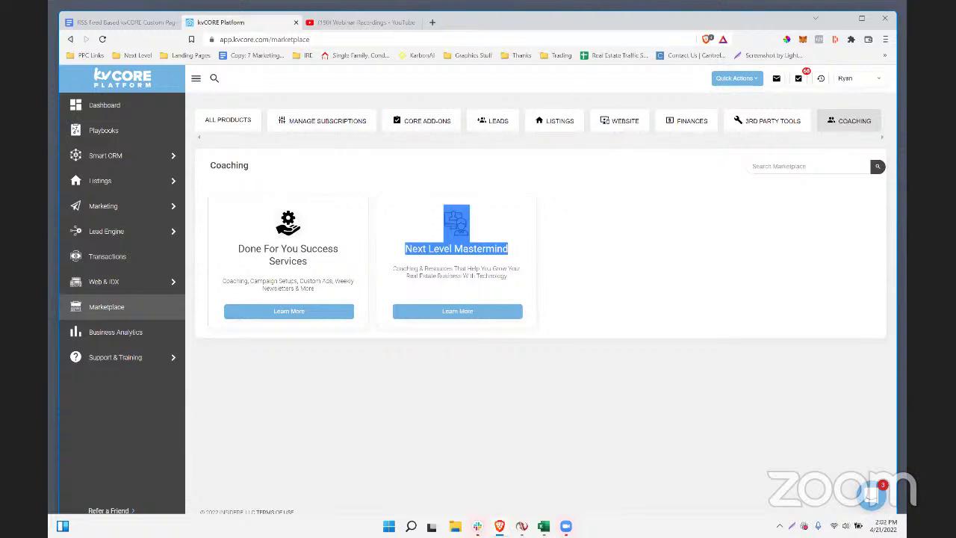
left_click(544, 432)
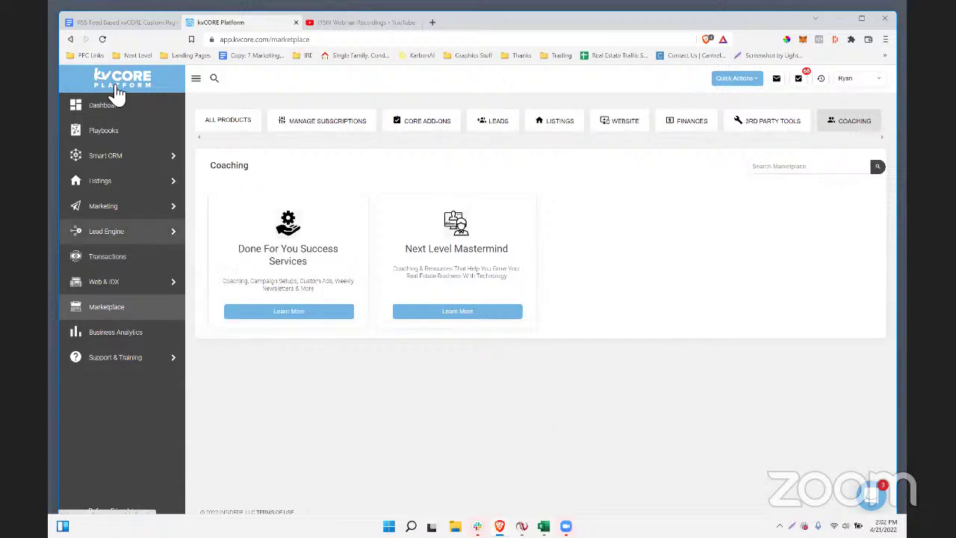
left_click(118, 23)
scroll(356, 241, "down", 1)
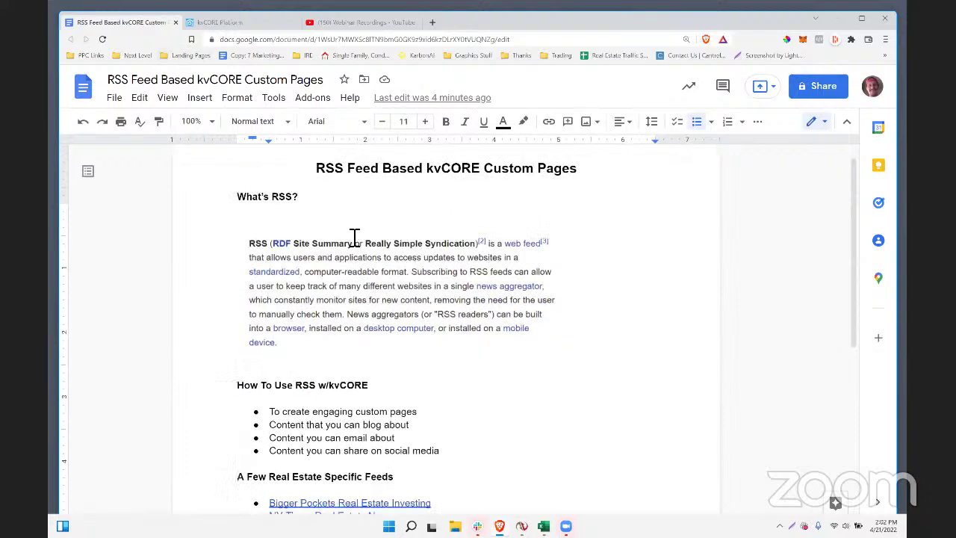
scroll(354, 238, "up", 1)
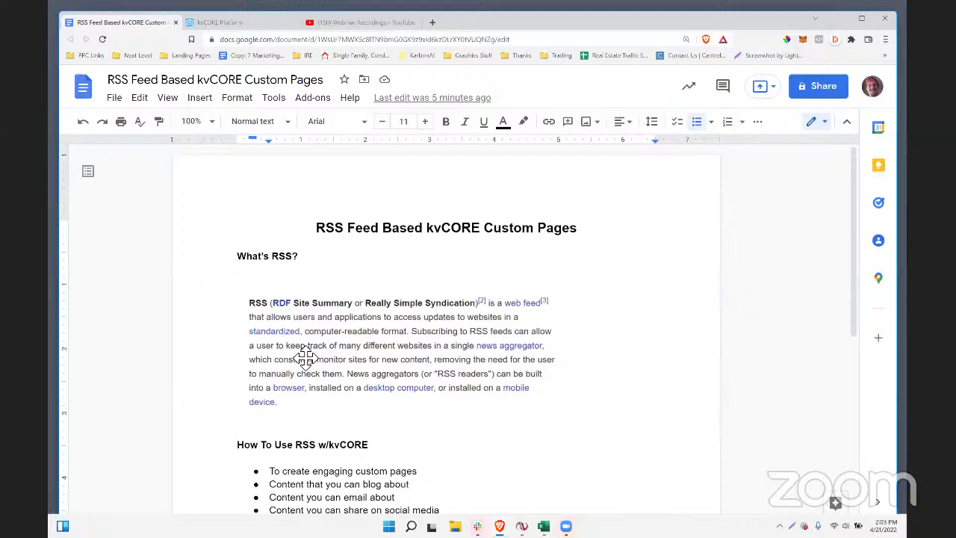
scroll(373, 392, "down", 2)
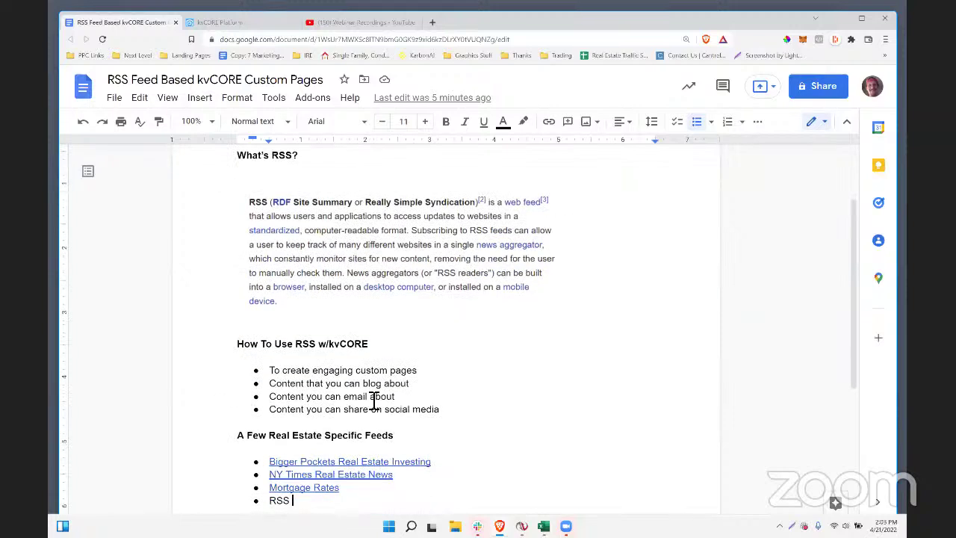
- Extend the heading to 'How To Use RSS w/kvCORE & Our Real Estate Business'
left_click(355, 345)
left_click(251, 345)
left_click_drag(247, 350, 369, 362)
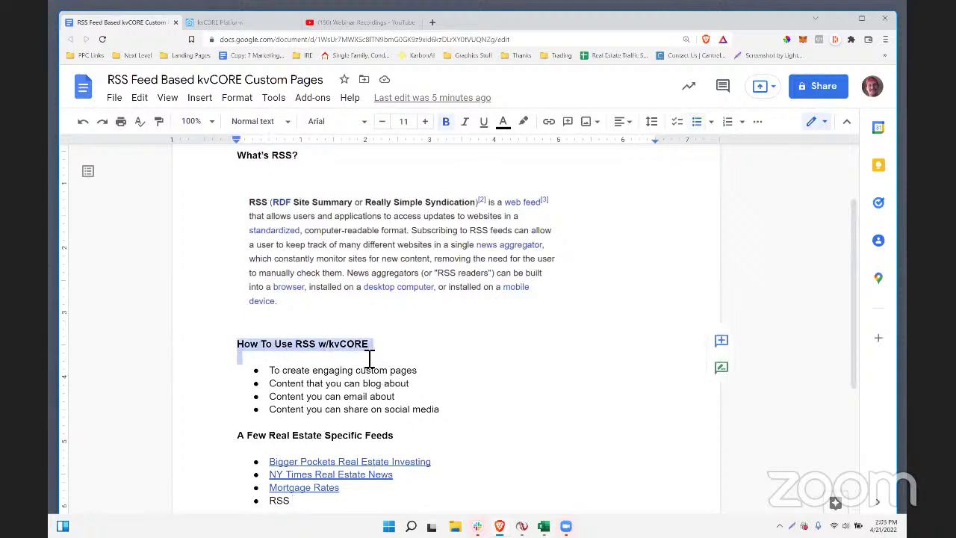
left_click(390, 351)
type("&")
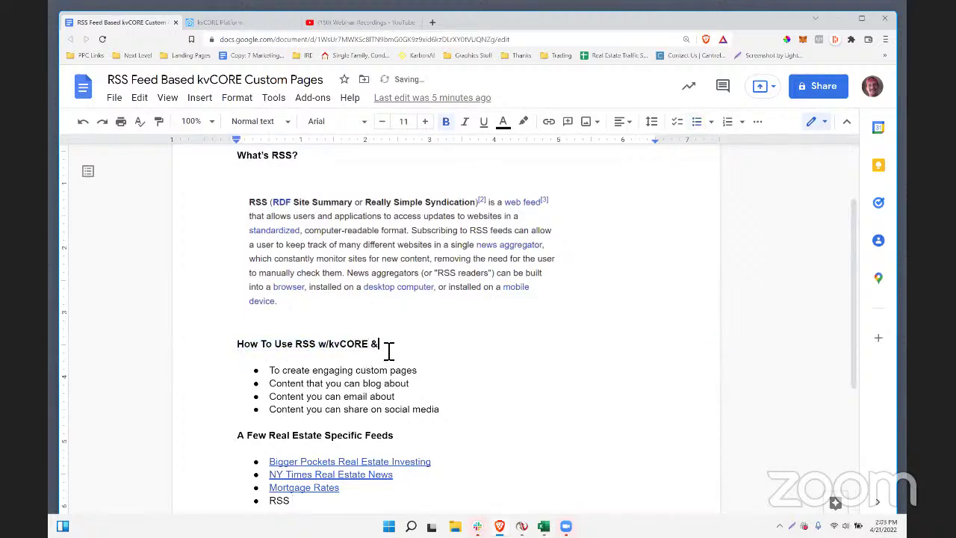
type(" Our Real Estate Business")
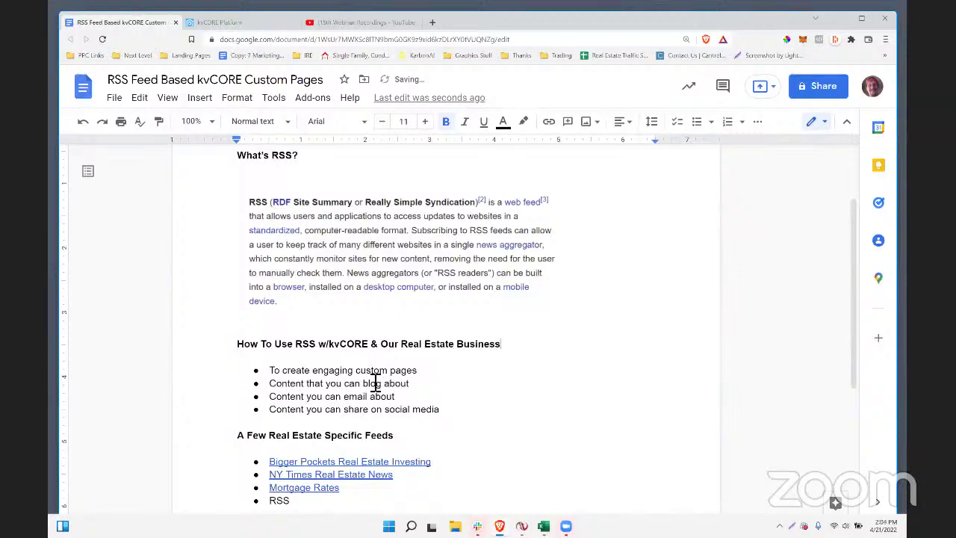
- Review the How To Use bullets by selecting their text in turn
left_click(422, 374)
left_click_drag(423, 381, 278, 381)
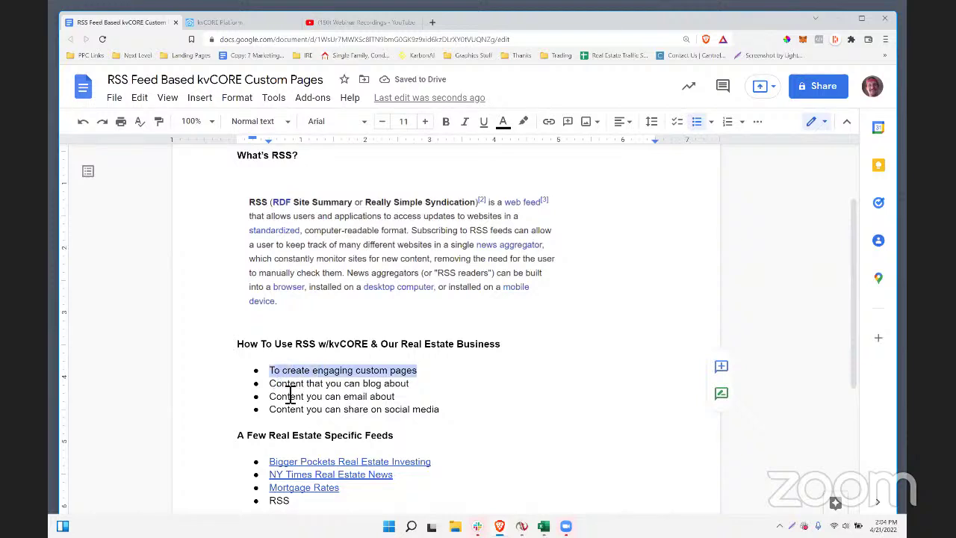
left_click(287, 394)
left_click(305, 398)
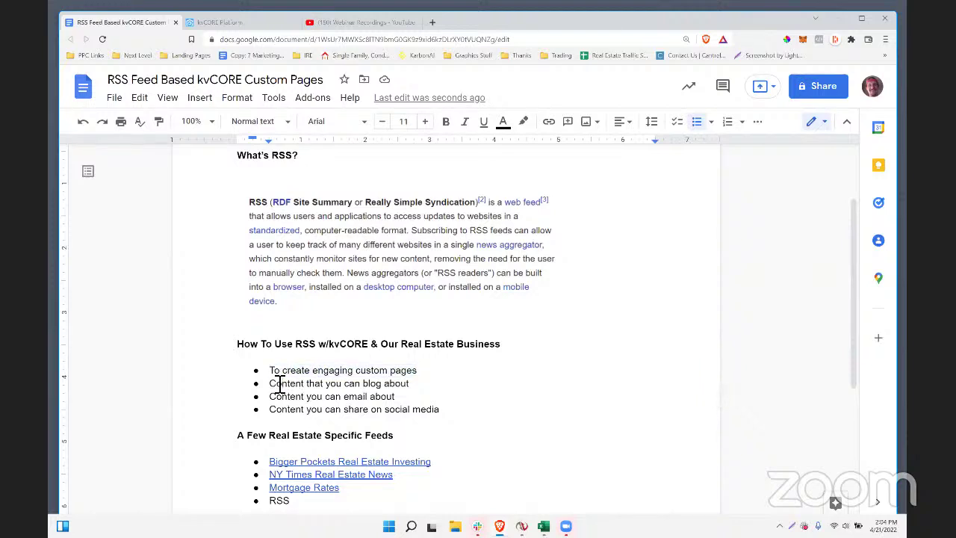
left_click_drag(277, 388, 426, 388)
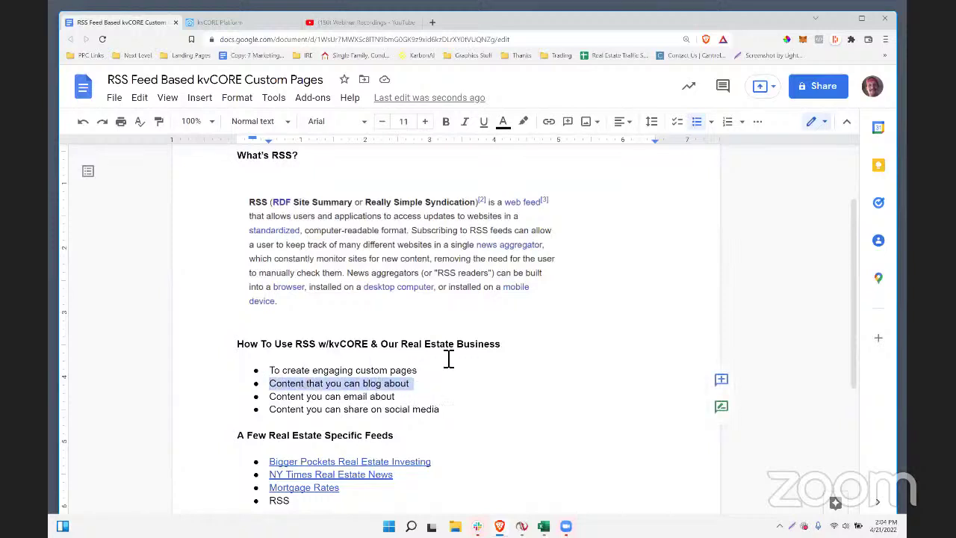
left_click(407, 410)
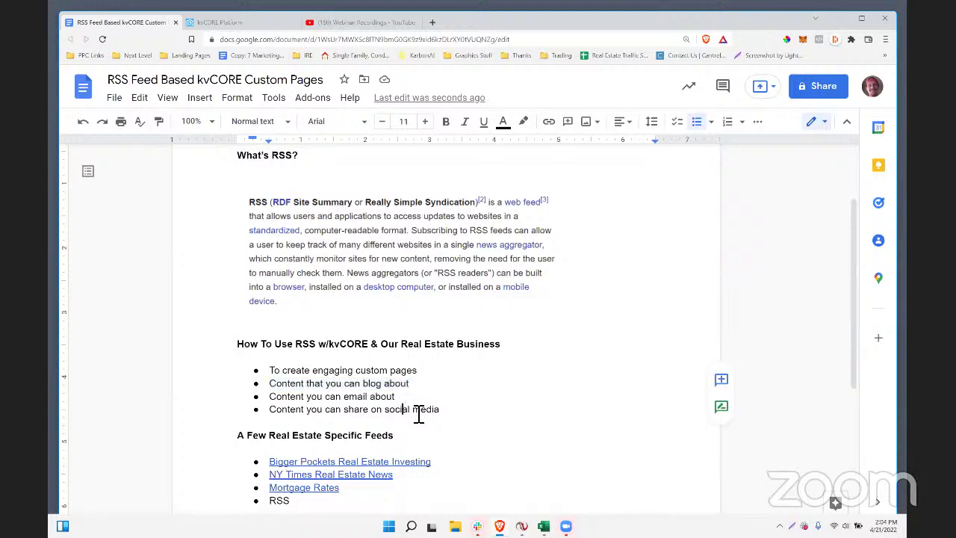
left_click_drag(446, 411, 273, 377)
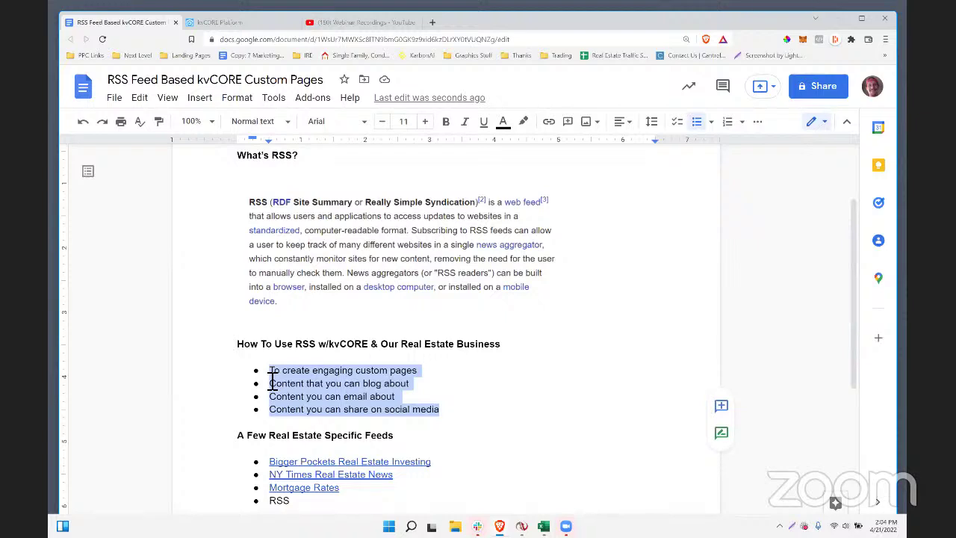
left_click(273, 369)
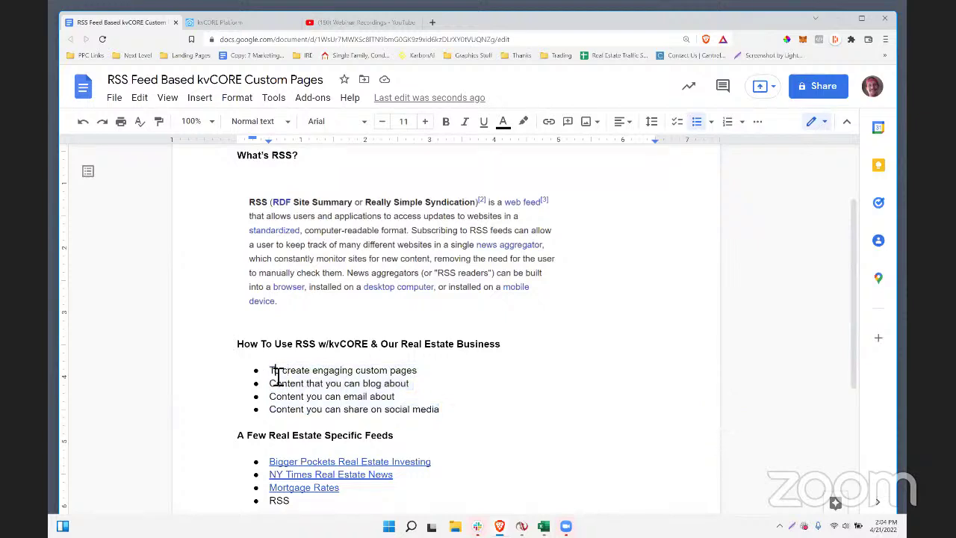
left_click_drag(274, 370, 436, 377)
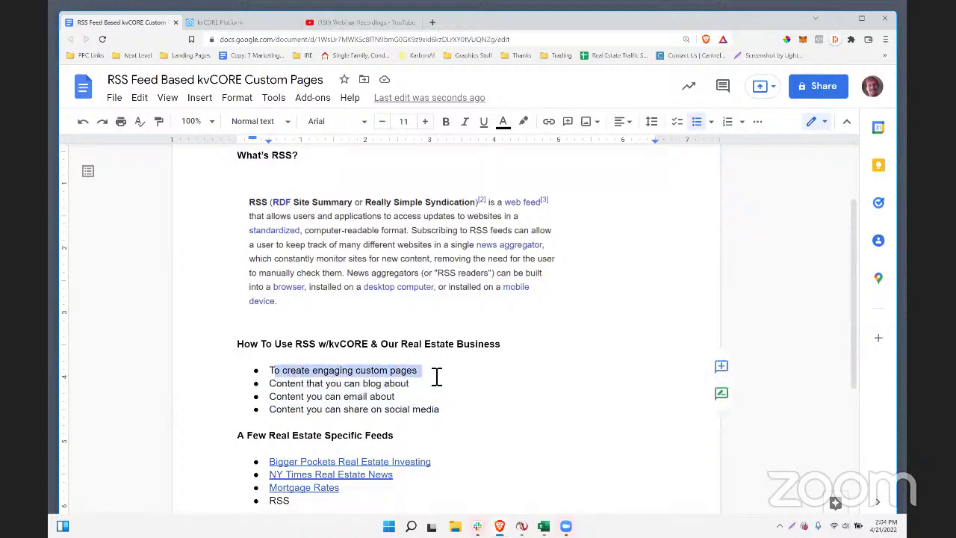
left_click(390, 377)
left_click_drag(361, 380, 430, 377)
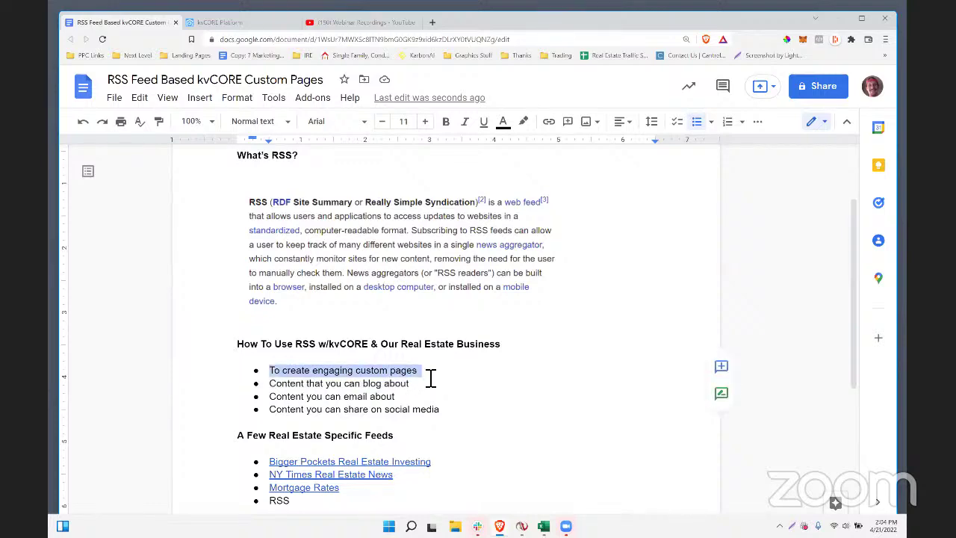
left_click(316, 384)
- Delete the stray 'RSS' text from the last feed bullet
scroll(341, 421, "down", 1)
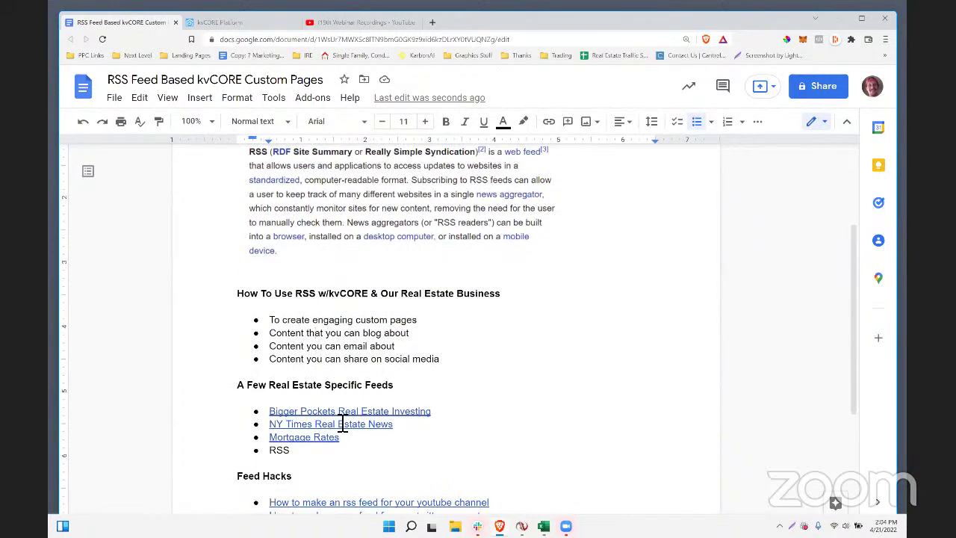
left_click_drag(266, 412, 277, 454)
left_click(318, 453)
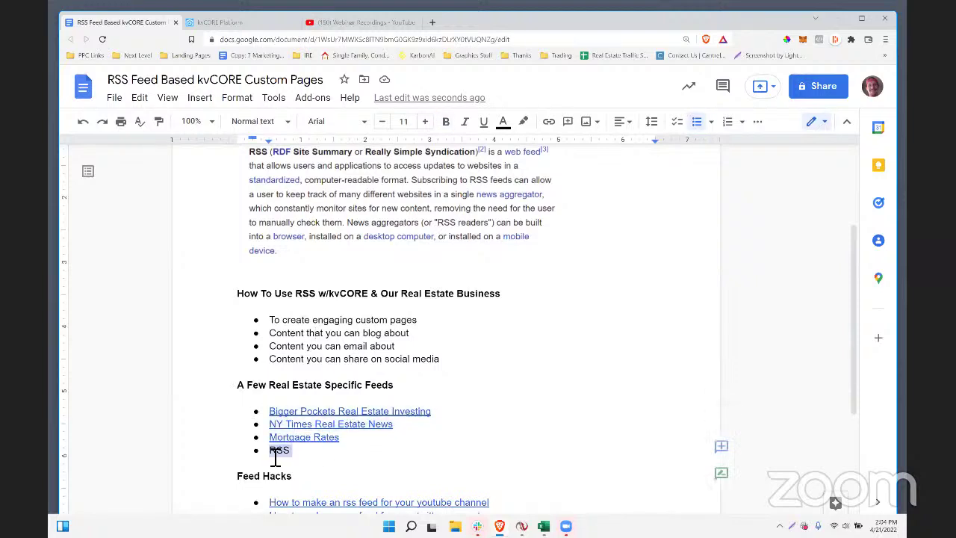
key("BackSpace")
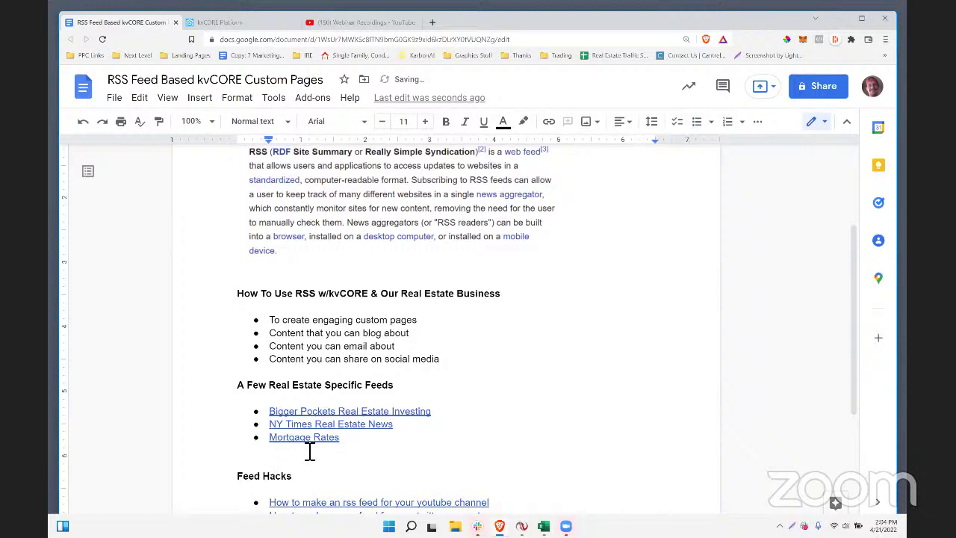
left_click(336, 410)
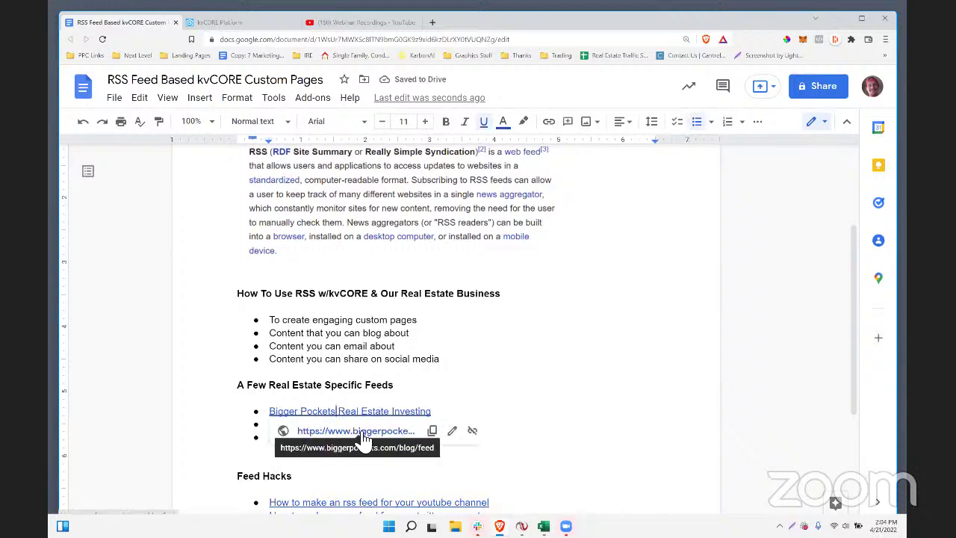
- Open the biggerpockets.com/blog/feed RSS in its own tab, copy its address, and return to kvCORE
left_click(358, 431)
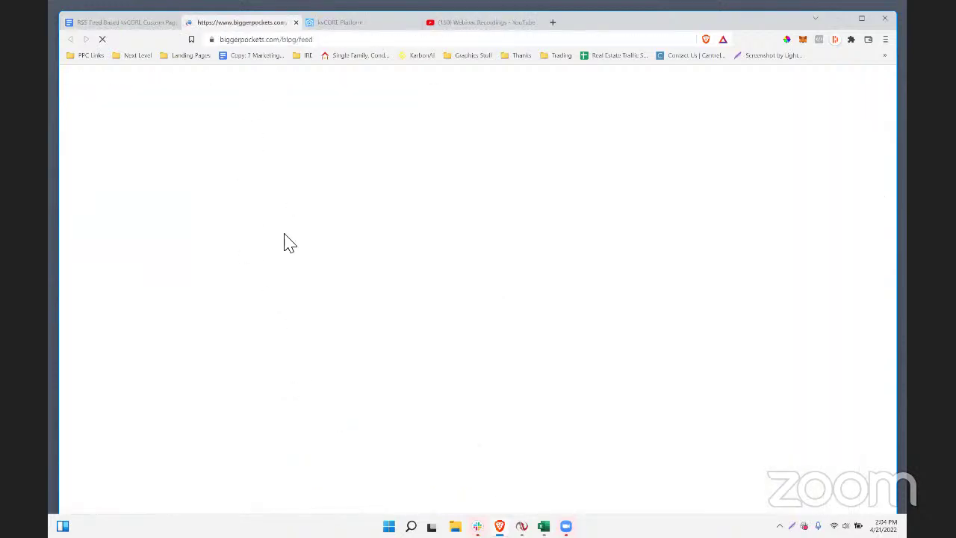
scroll(292, 247, "down", 5)
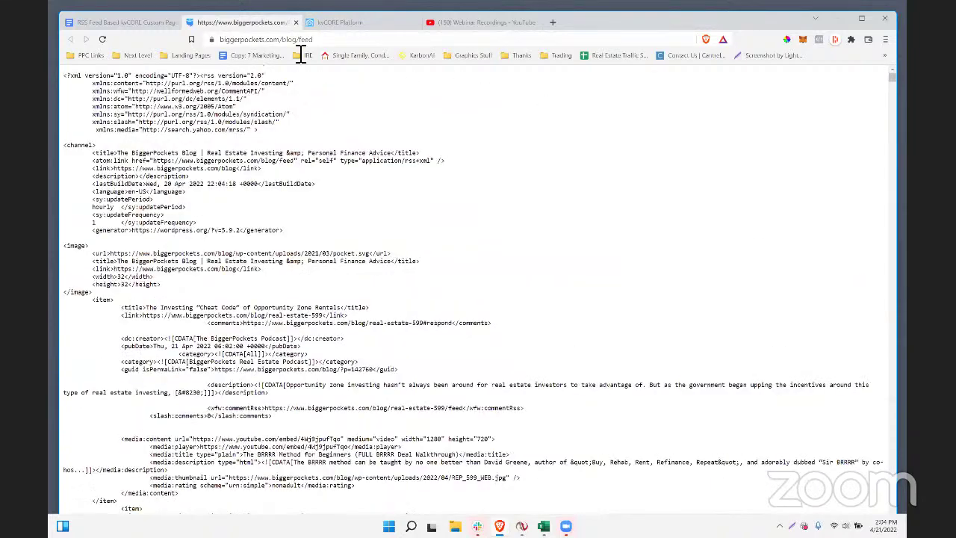
left_click(299, 39)
key("ctrl+c")
right_click(298, 39)
left_click(317, 74)
scroll(332, 343, "down", 1)
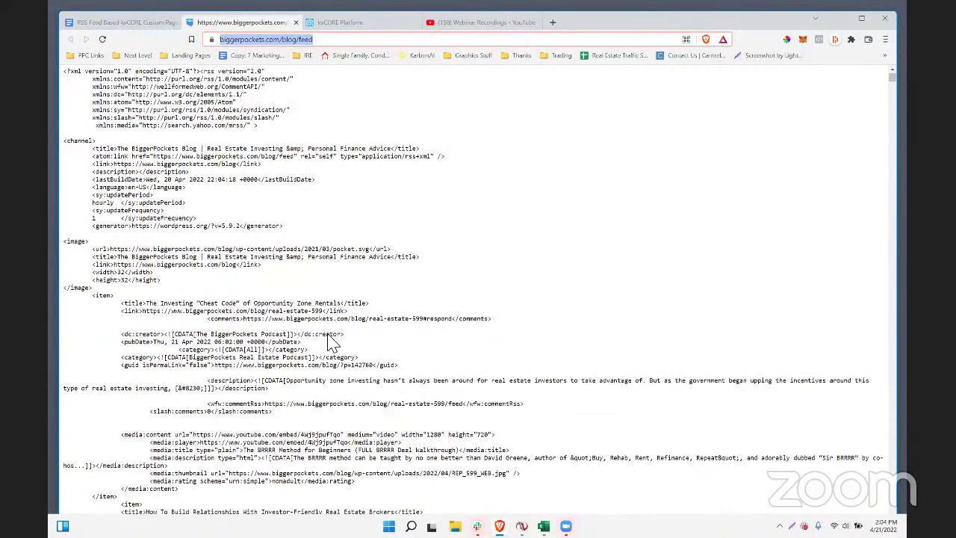
scroll(332, 344, "down", 1)
scroll(337, 329, "down", 4)
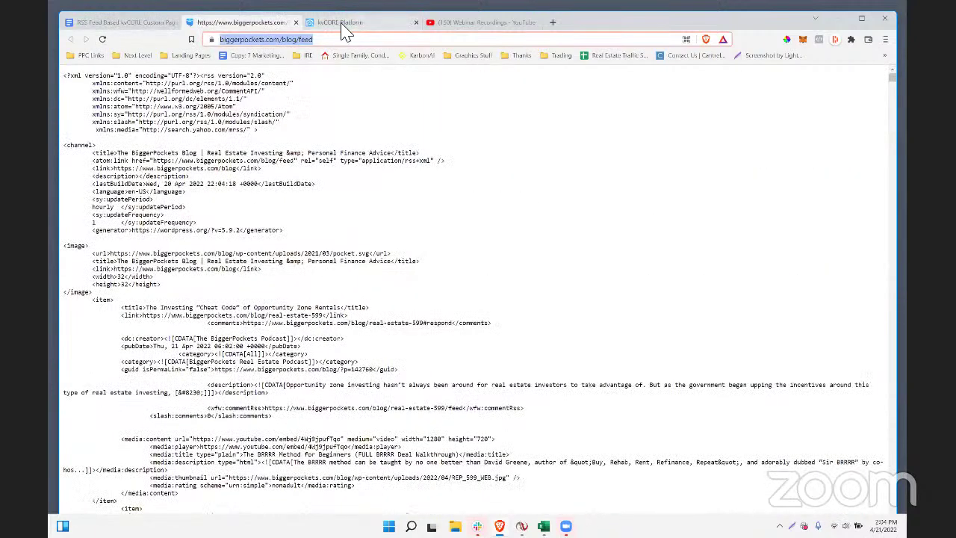
left_click(340, 24)
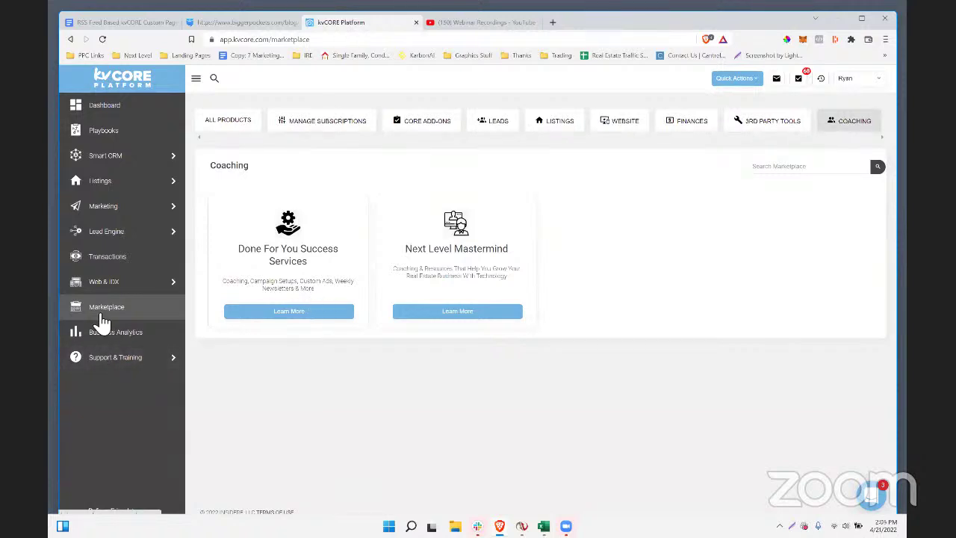
- Go to Web & IDX > Site Content > Custom Pages to list the site's custom pages
mouse_move(112, 290)
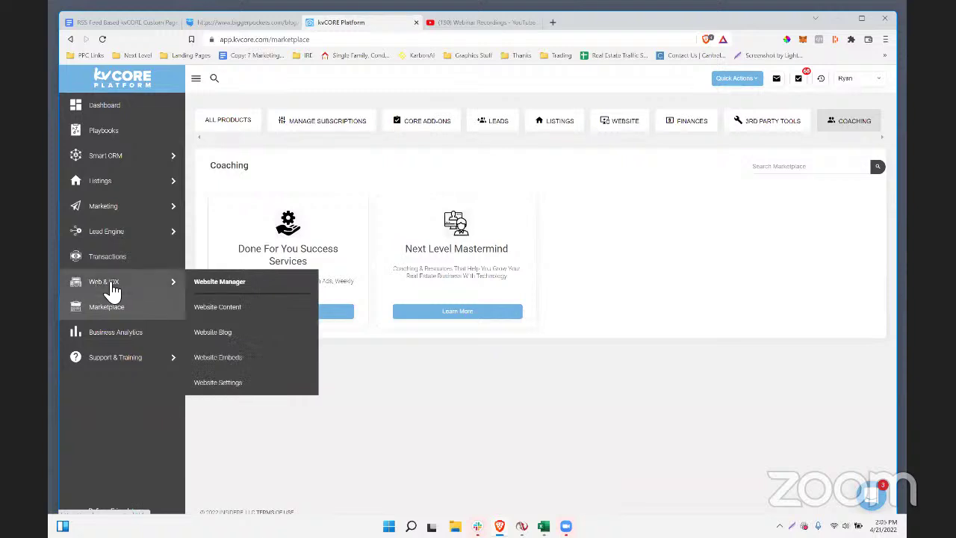
left_click(112, 290)
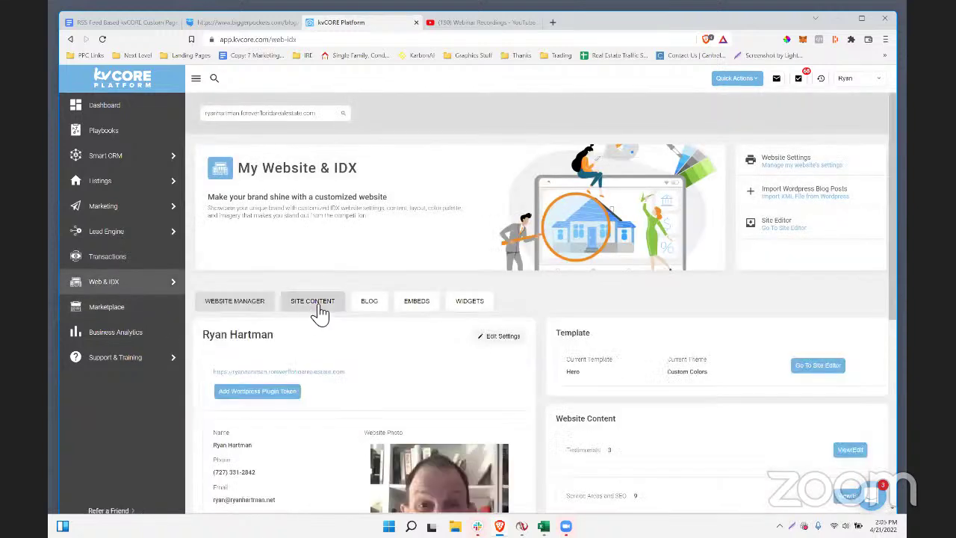
left_click(322, 309)
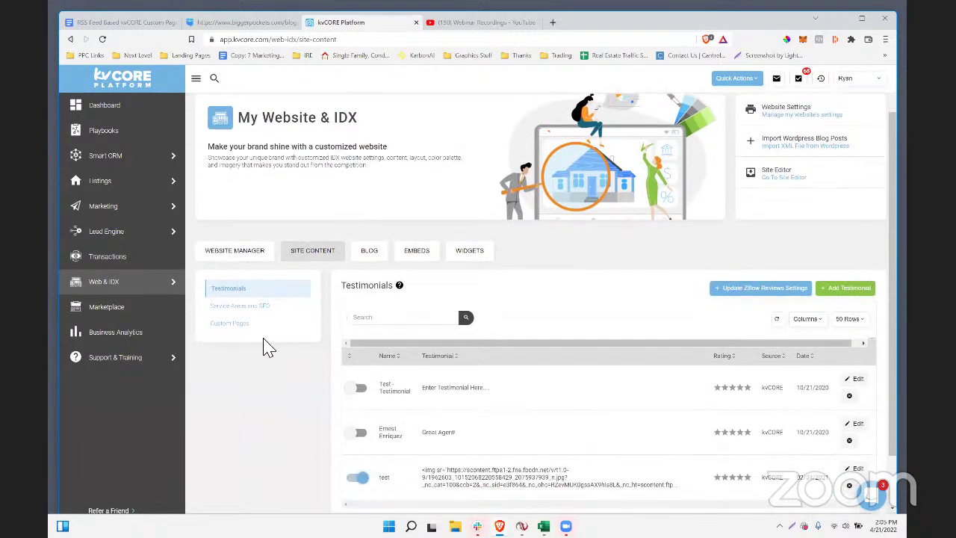
scroll(254, 437, "down", 1)
left_click(227, 327)
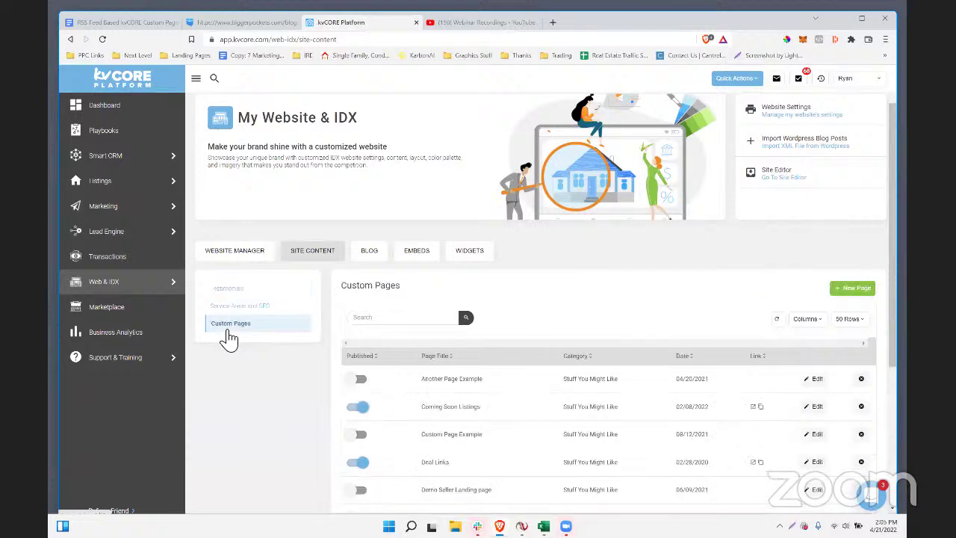
scroll(305, 457, "down", 1)
scroll(298, 462, "down", 2)
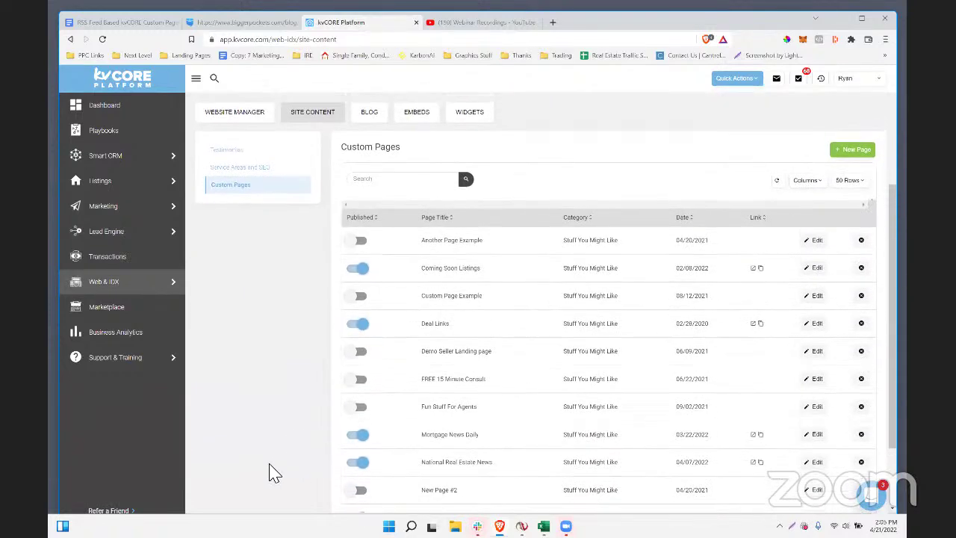
scroll(271, 469, "up", 1)
- Create a new custom page titled 'Real Estate Investing News & Tips' and check its slug real-estate-investing-news-and-tips-
left_click(857, 188)
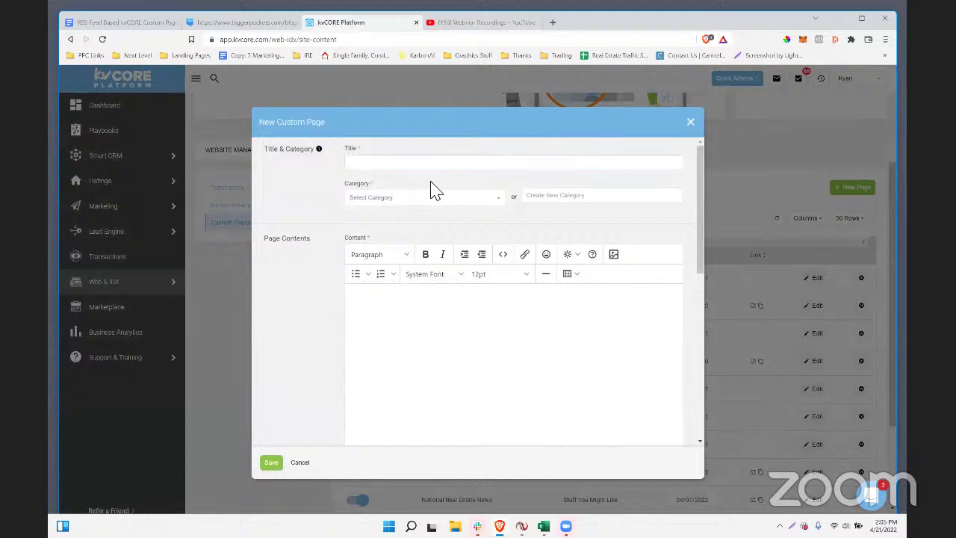
type("Estate Investing News & Tips")
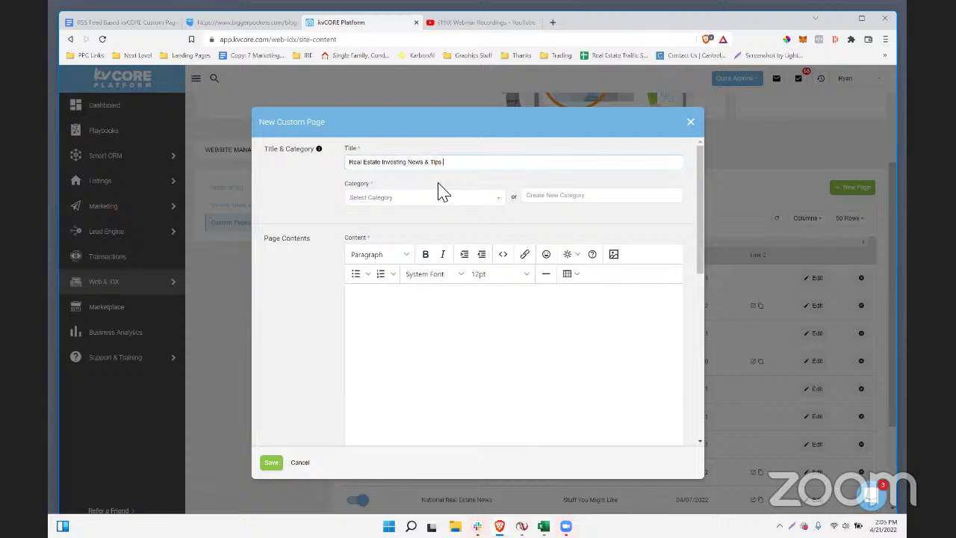
scroll(470, 335, "down", 10)
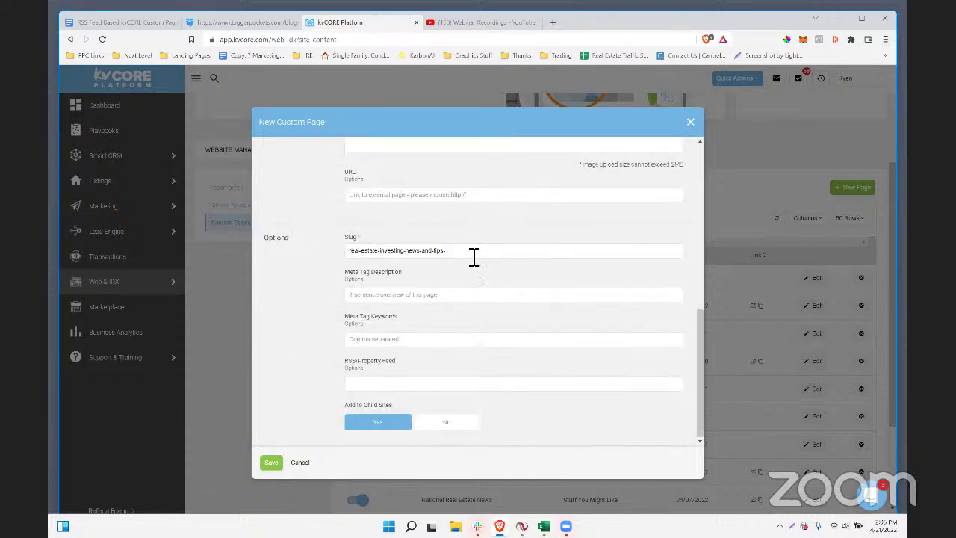
left_click_drag(471, 256, 353, 256)
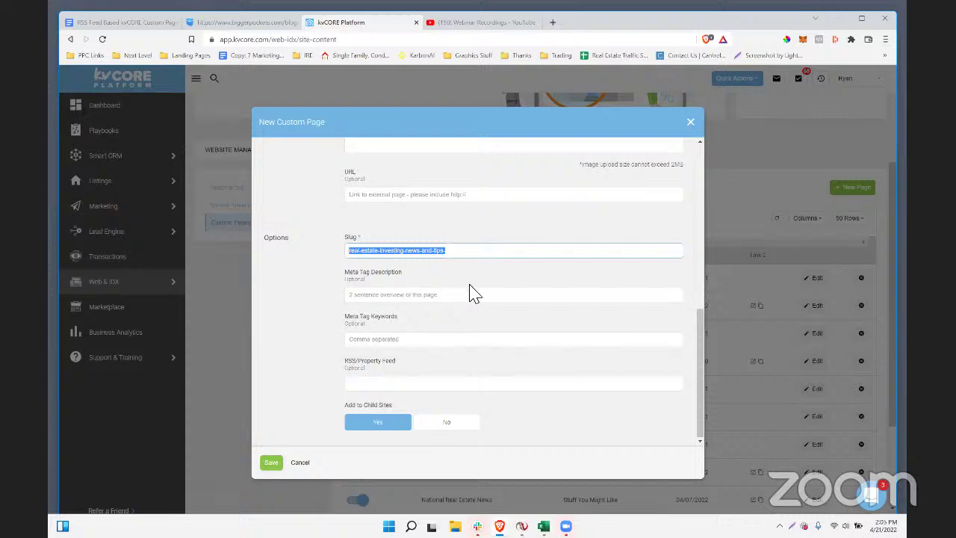
scroll(474, 292, "up", 2)
scroll(468, 291, "down", 2)
left_click(330, 236)
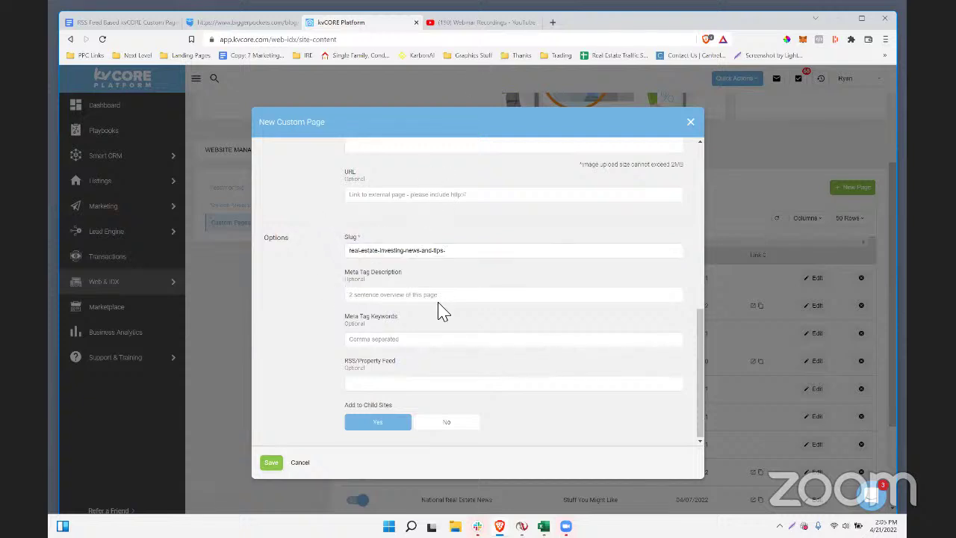
- Review the page options down to the empty RSS/Property Feed field
scroll(442, 312, "up", 2)
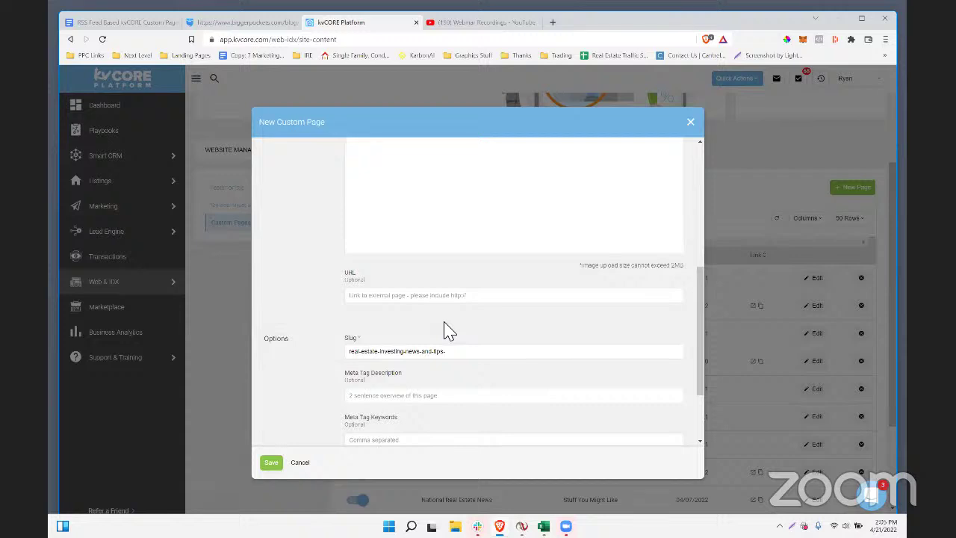
scroll(446, 322, "down", 2)
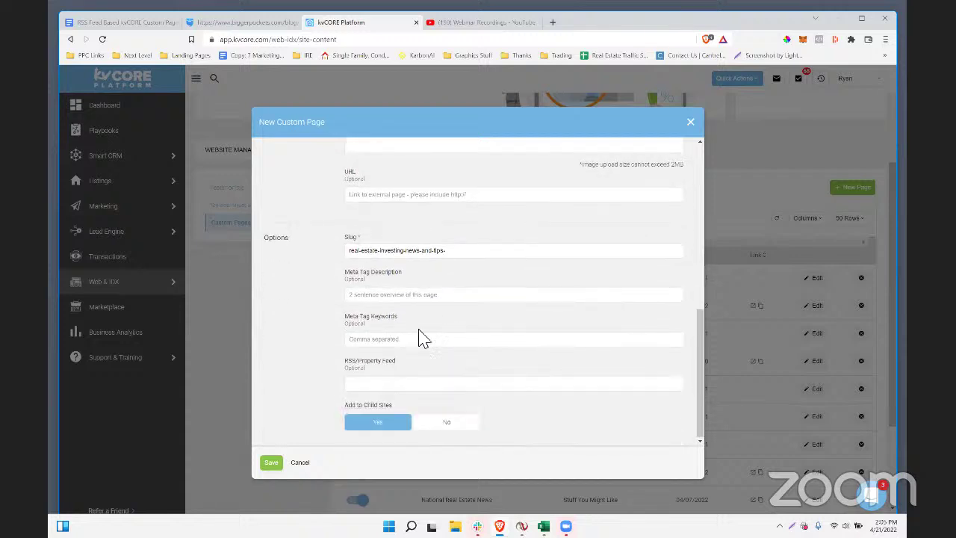
double_click(266, 238)
left_click_drag(263, 238, 269, 242)
left_click_drag(405, 367, 348, 365)
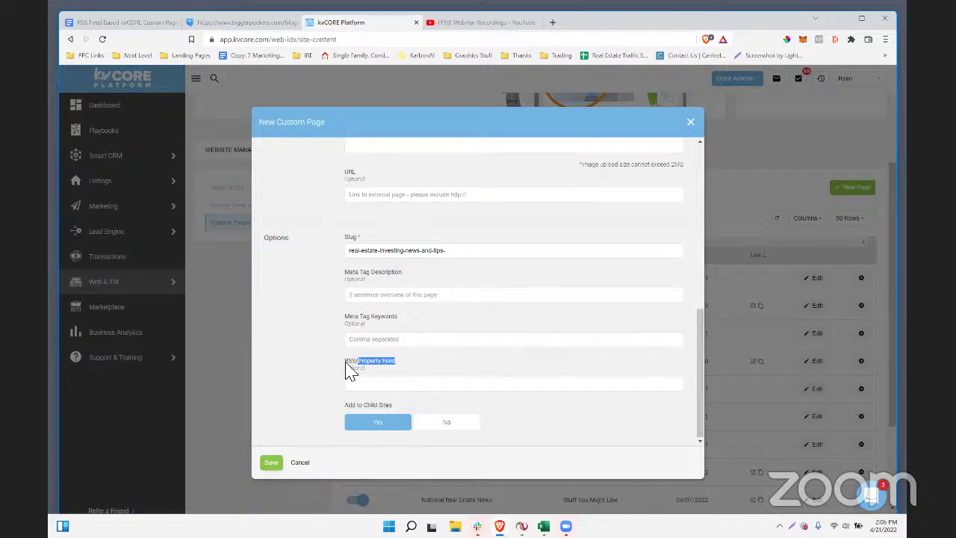
left_click(363, 385)
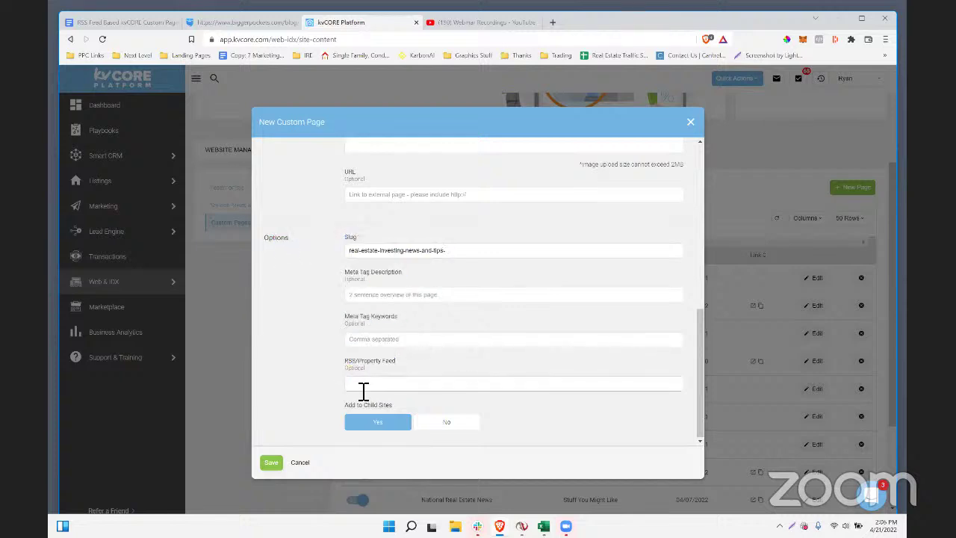
- Paste the Bigger Pockets blog feed URL into the RSS/Property Feed field
key("ctrl+v")
left_click_drag(505, 388, 333, 392)
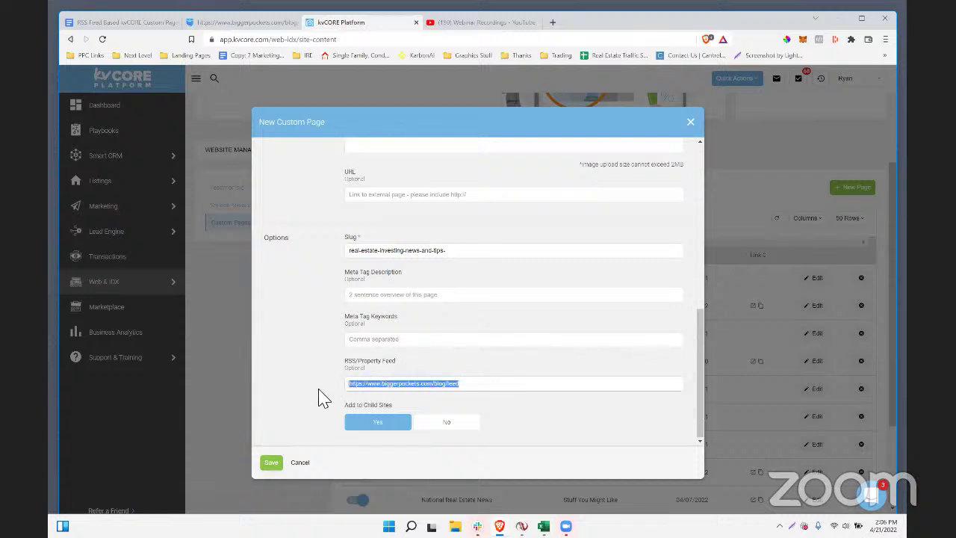
left_click(373, 422)
left_click_drag(407, 406, 344, 407)
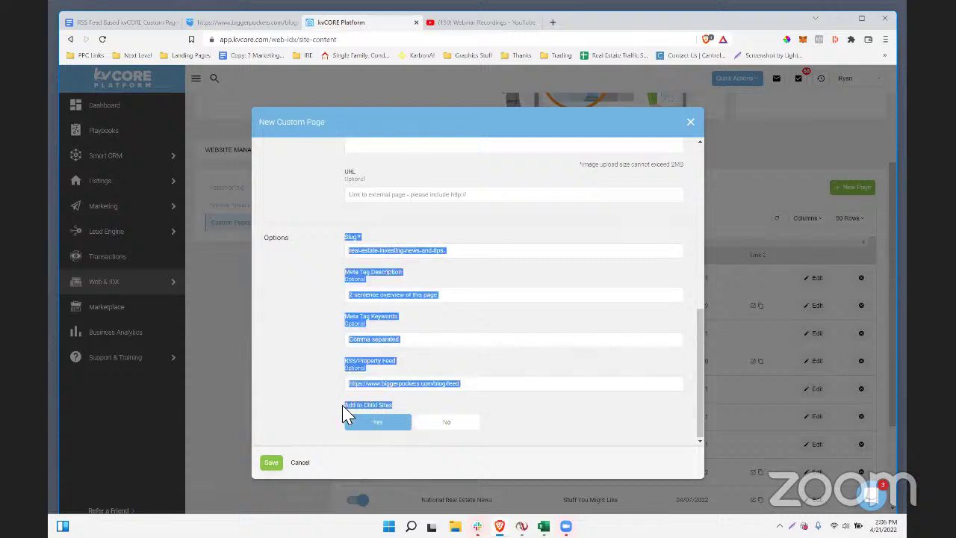
left_click(340, 413)
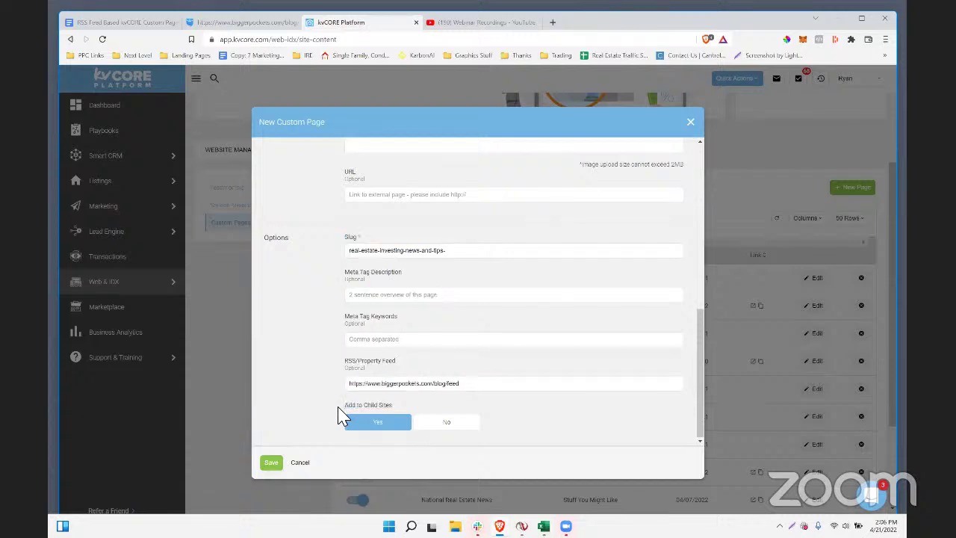
left_click(443, 391)
left_click_drag(470, 383, 343, 411)
left_click_drag(418, 408, 361, 404)
left_click(473, 383)
scroll(500, 378, "up", 10)
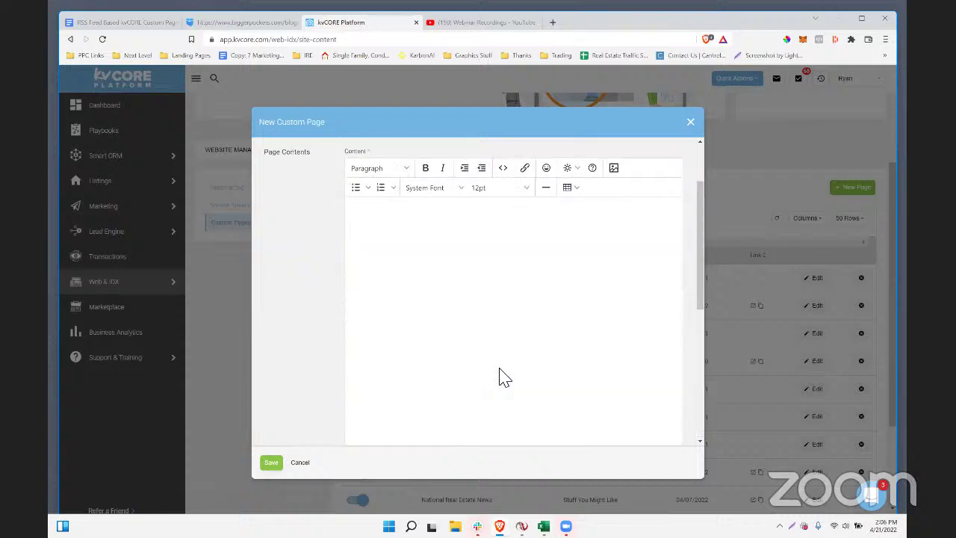
scroll(499, 378, "down", 10)
scroll(503, 377, "up", 10)
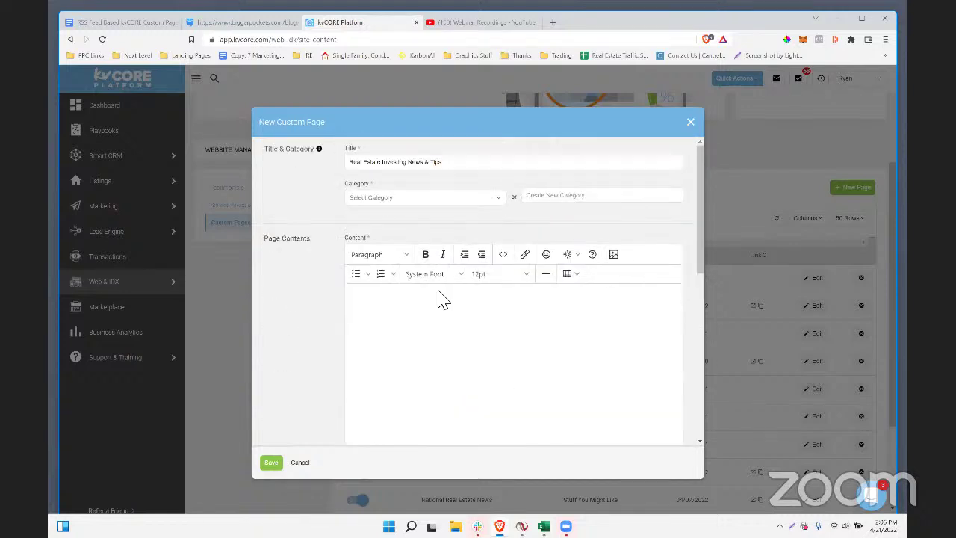
- Enter 'Test Above' as the page content and try saving
left_click(480, 402)
scroll(380, 354, "down", 10)
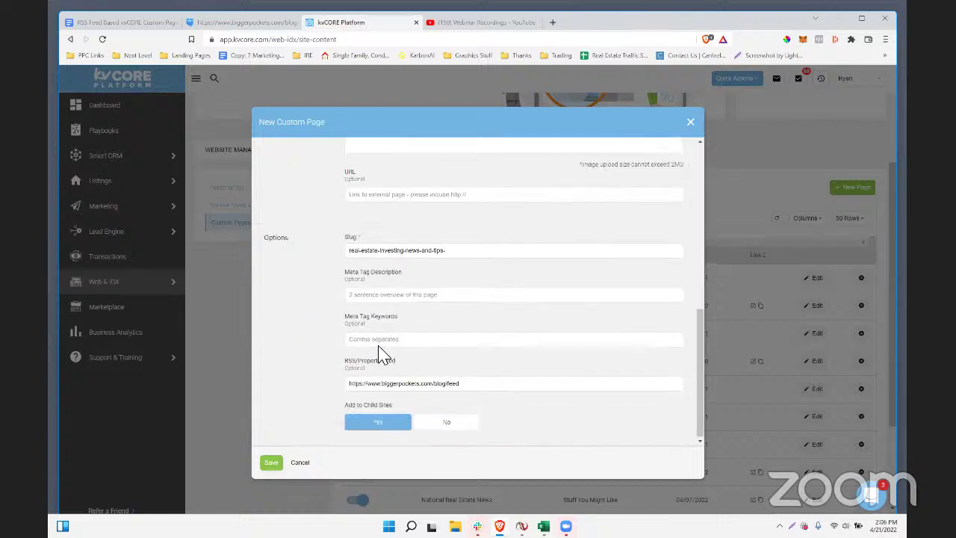
left_click(271, 463)
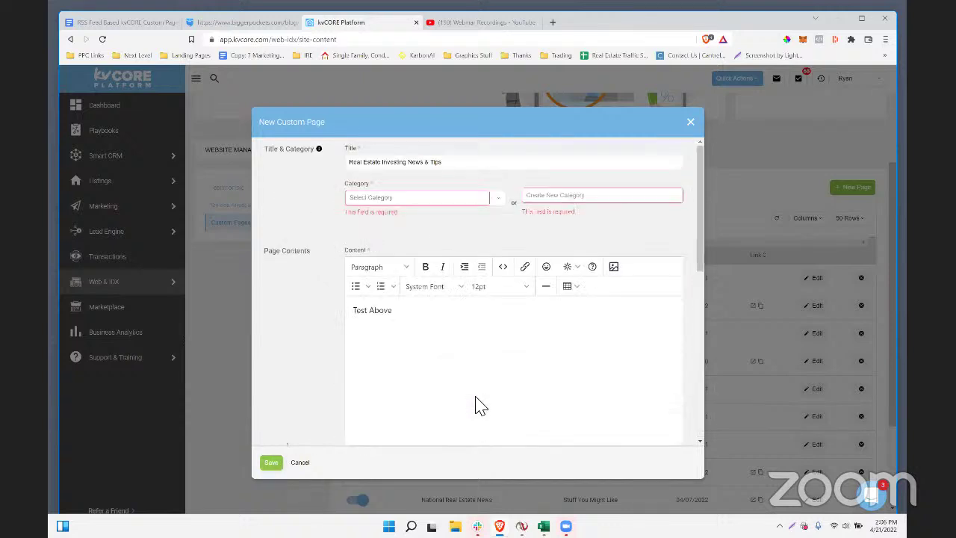
- Set the required Category to Stuff You Might Like
left_click_drag(366, 185, 351, 190)
left_click(389, 203)
left_click(390, 218)
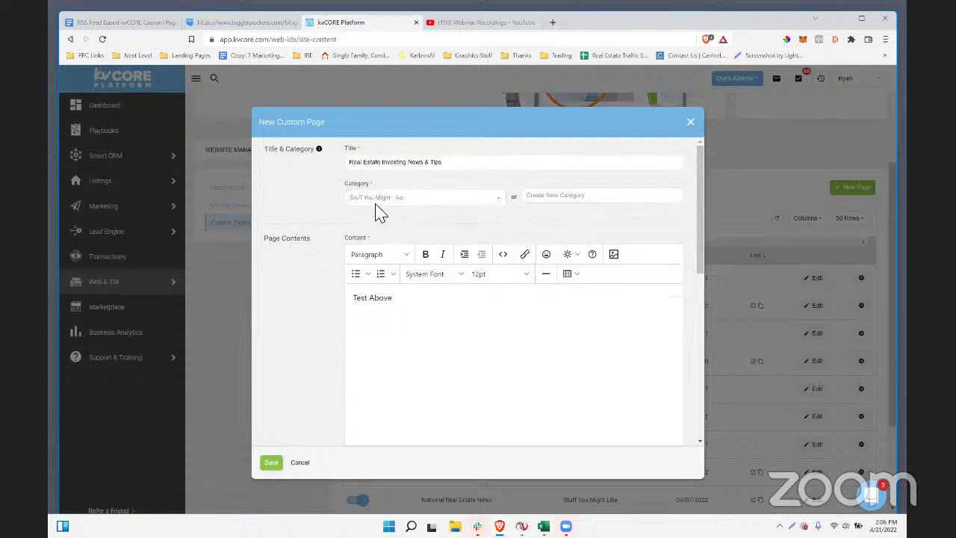
left_click(560, 200)
left_click(378, 209)
left_click(379, 207)
- Save the page and open Real Estate Investing News & Tips under Stuff You Might Like on the live site
left_click(366, 215)
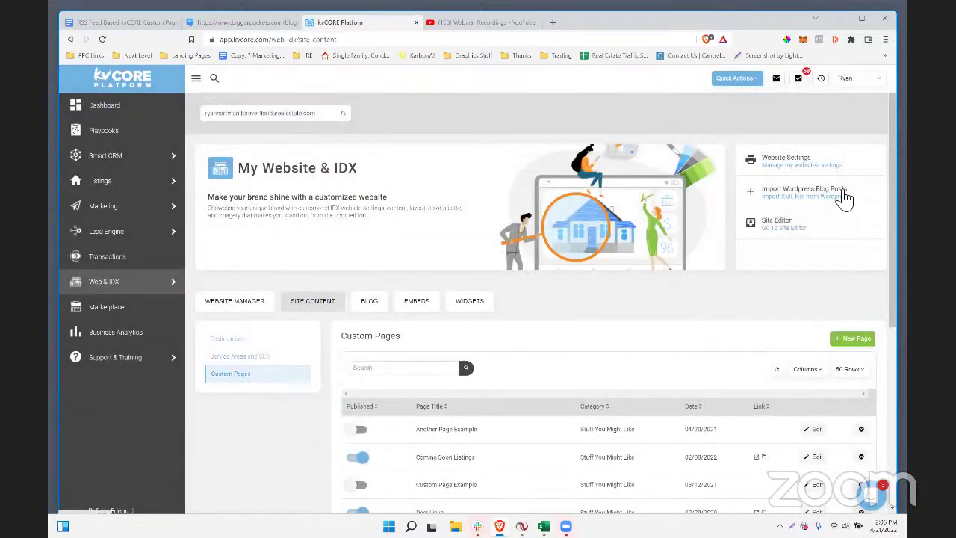
left_click(556, 27)
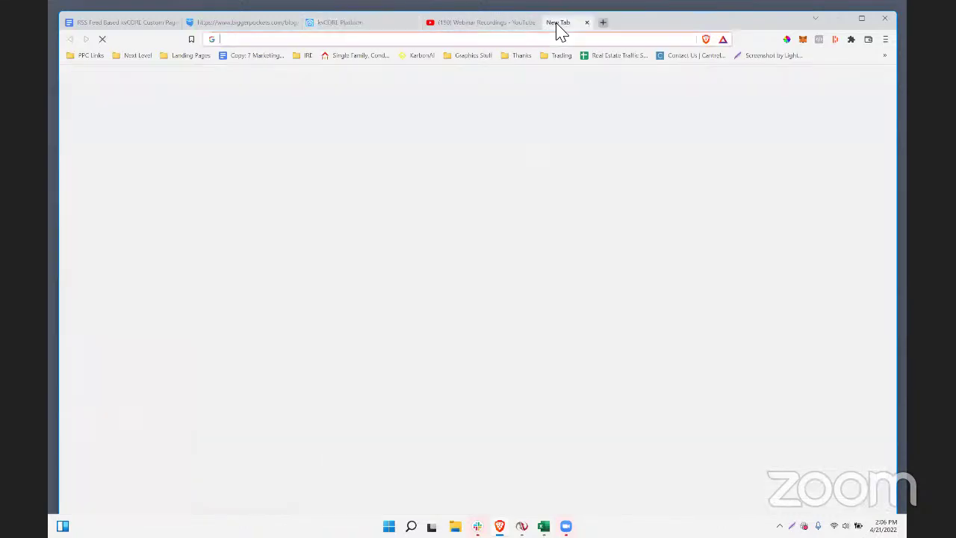
type("ryanhartman.foreverfloridarealestate.com")
key("Return")
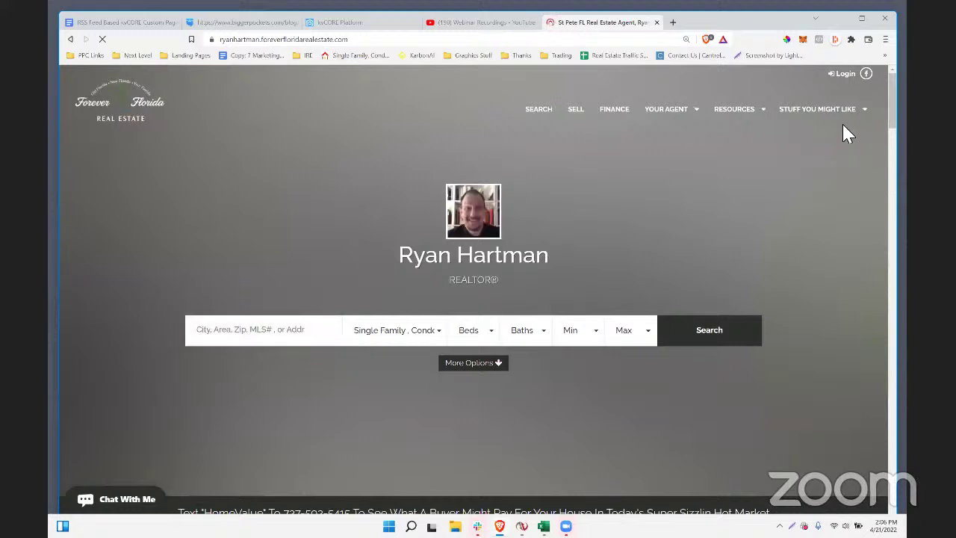
mouse_move(837, 119)
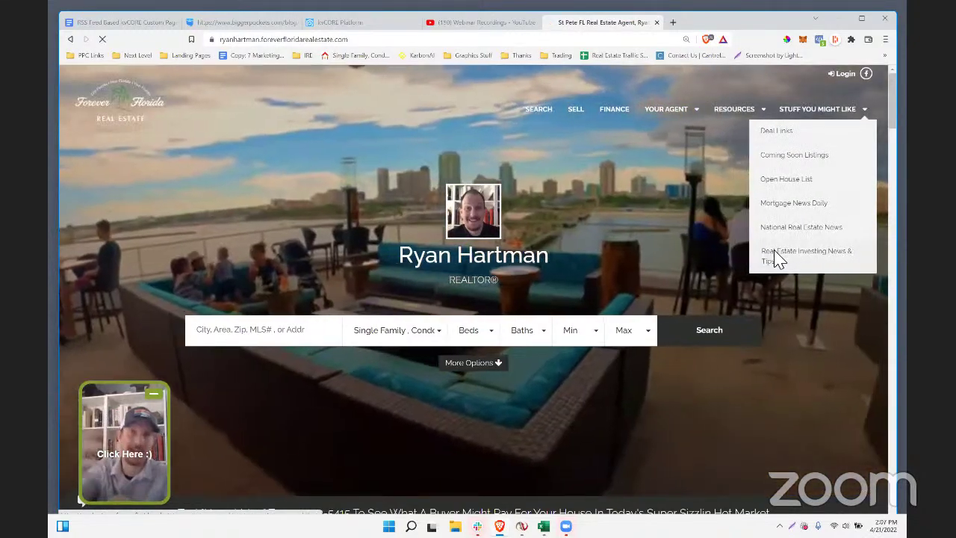
left_click(778, 259)
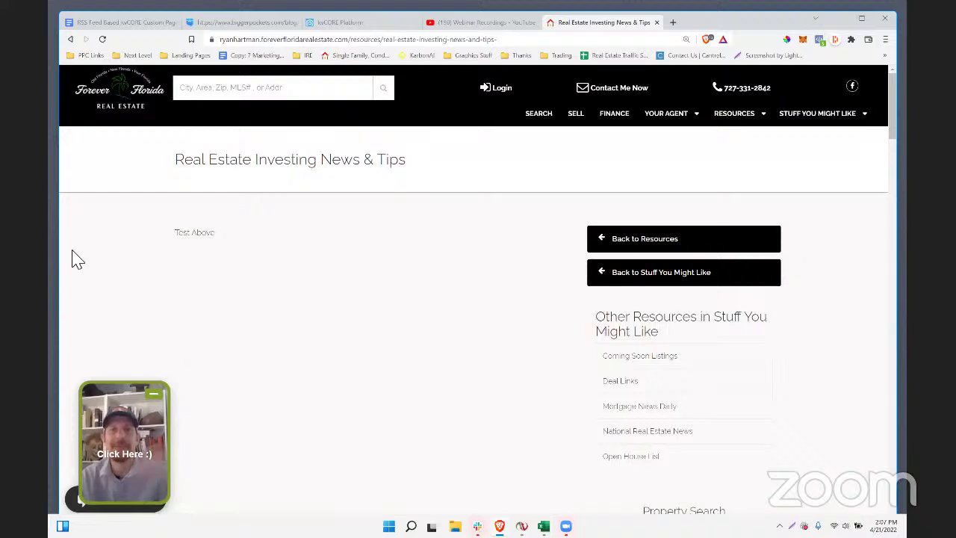
- Confirm the live page shows only 'Test Above', then return to kvCORE
mouse_move(218, 233)
left_mouse_down()
mouse_move(184, 233)
mouse_move(221, 244)
left_mouse_up()
left_click(218, 270)
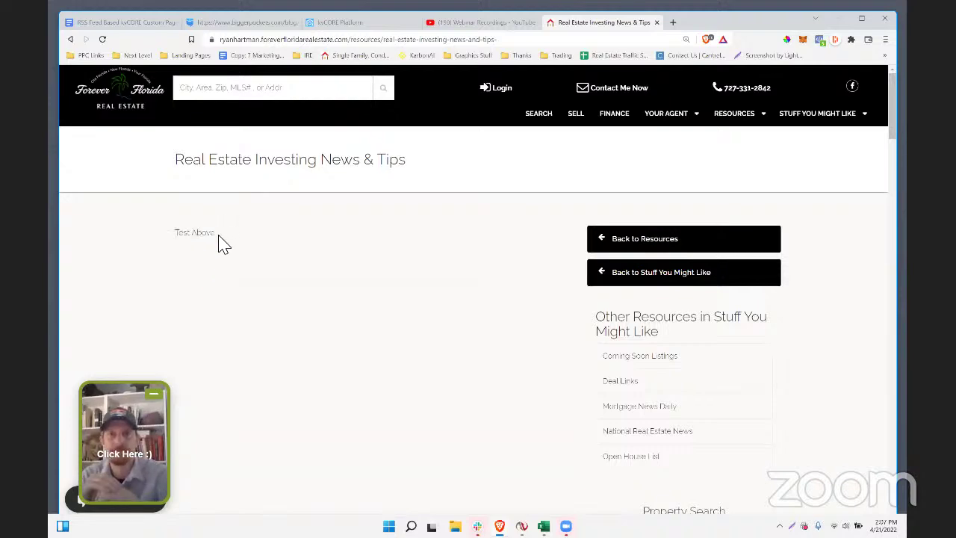
triple_click(218, 237)
scroll(452, 414, "down", 2)
scroll(450, 411, "up", 2)
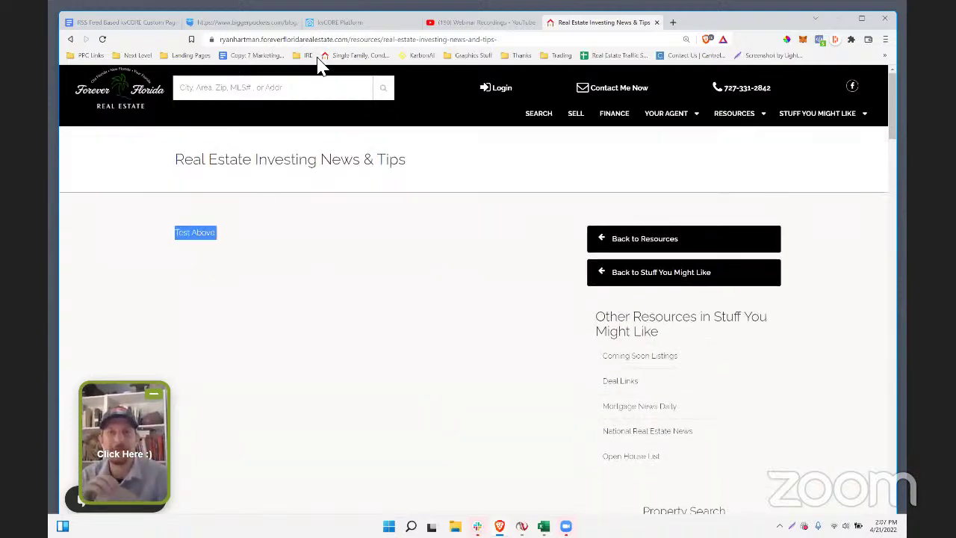
left_click(349, 23)
scroll(384, 403, "down", 5)
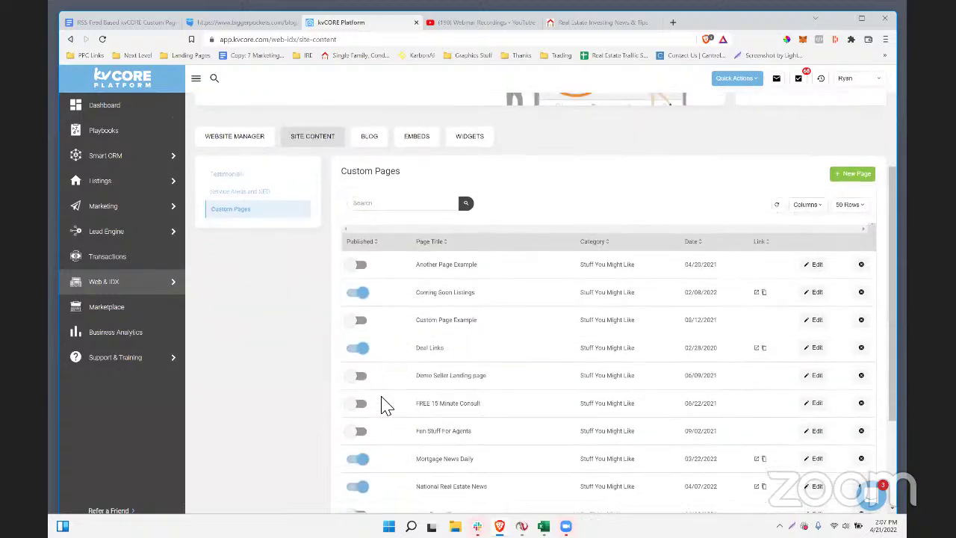
- Remove the 'Test Above' content from Real Estate Investing News & Tips and save
left_click(816, 431)
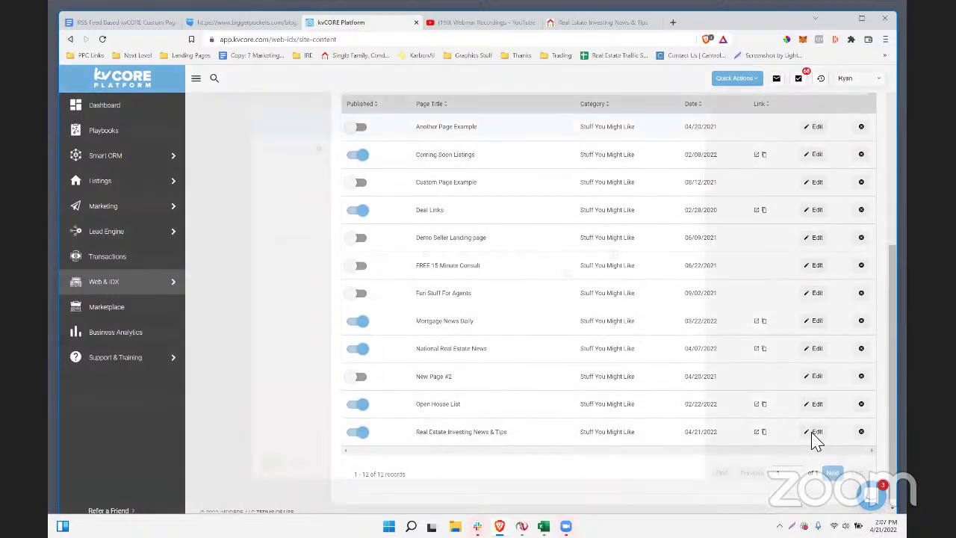
key("ctrl+a")
key("BackSpace")
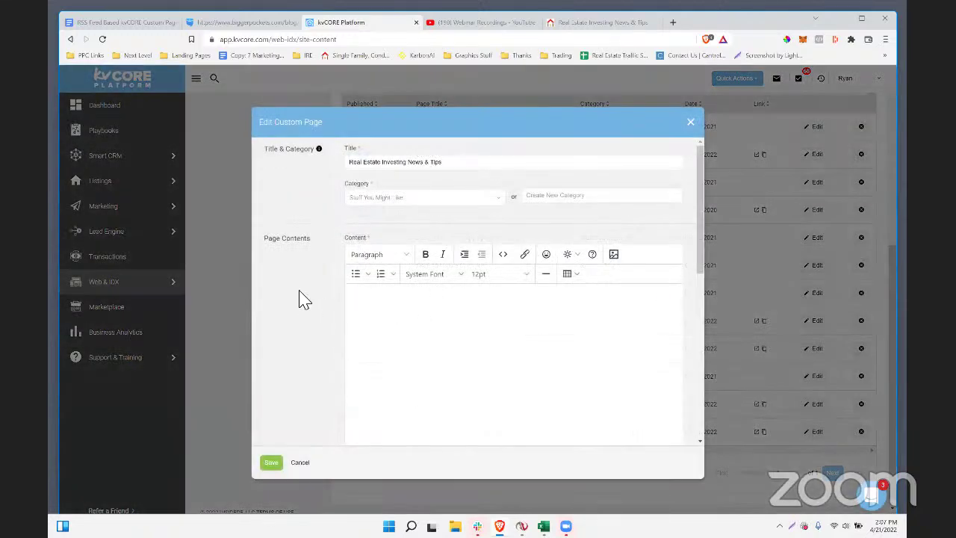
scroll(304, 301, "down", 1)
left_click(272, 464)
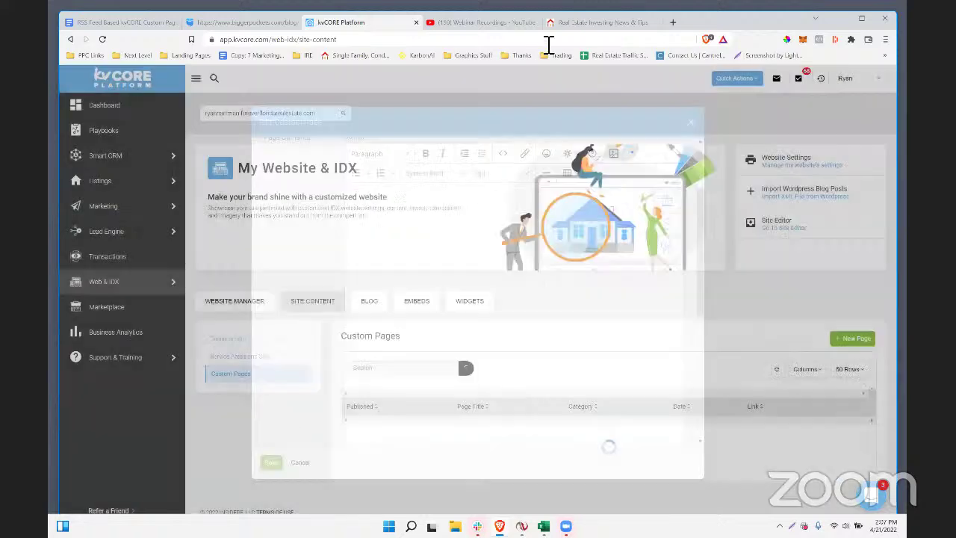
- Reload the live page to verify the change, then return to the Custom Pages list
left_click(598, 21)
left_click(440, 41)
key("Return")
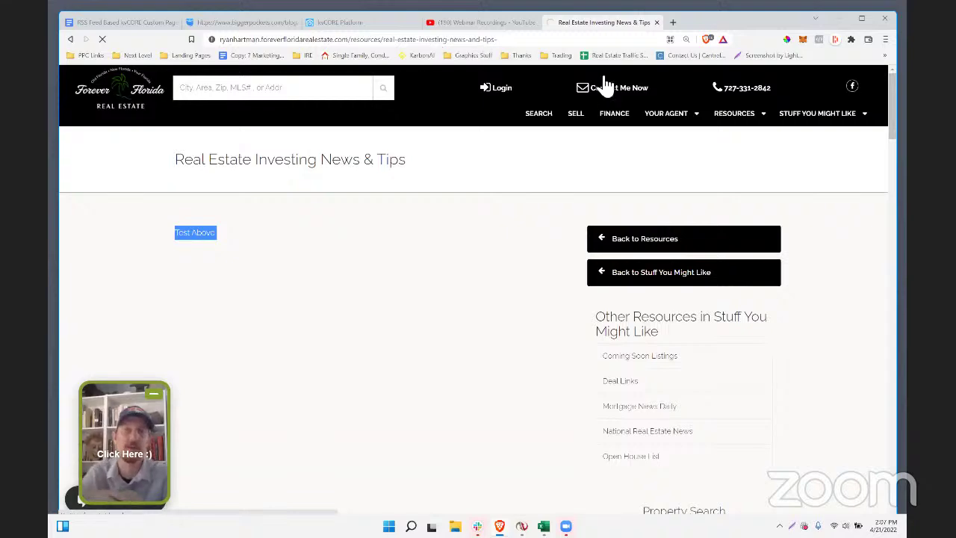
scroll(454, 206, "down", 15)
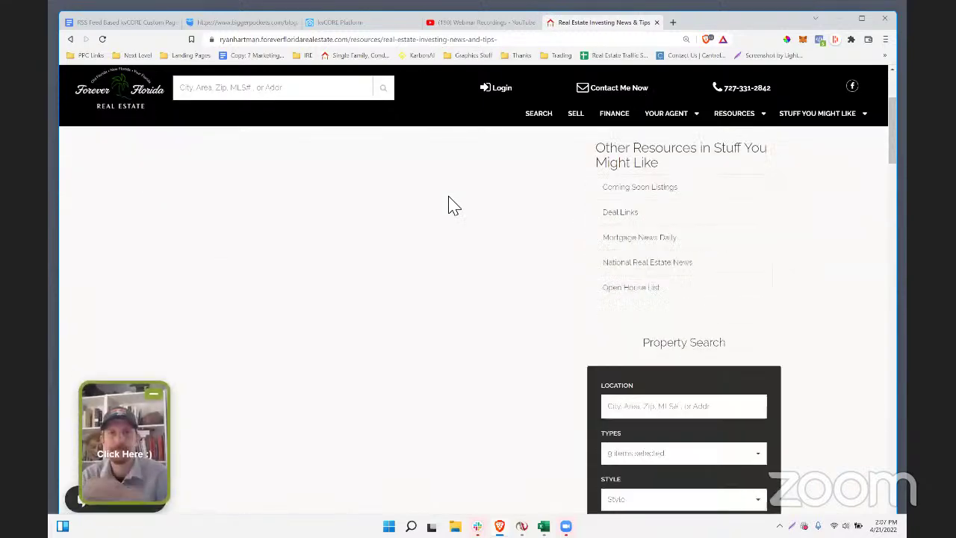
scroll(454, 209, "down", 3)
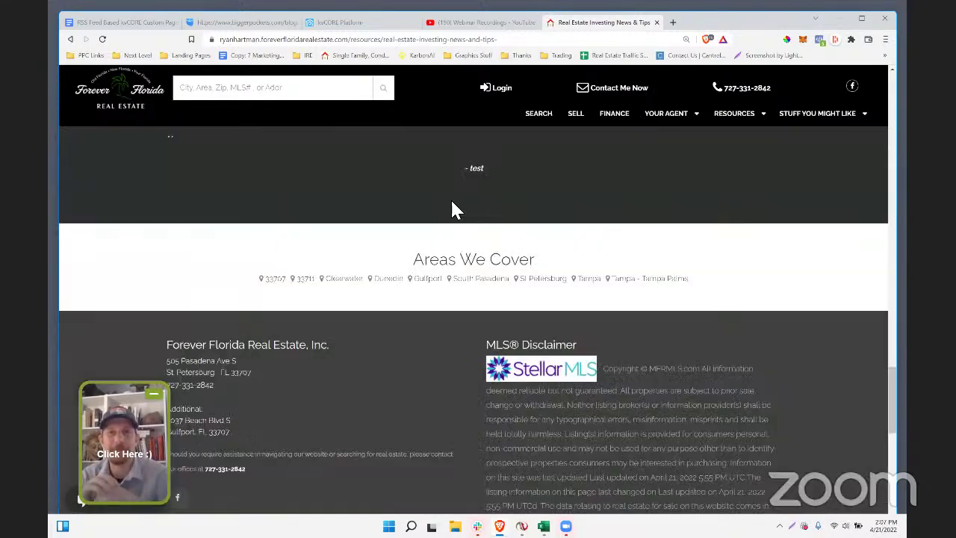
scroll(453, 207, "up", 18)
scroll(452, 213, "down", 3)
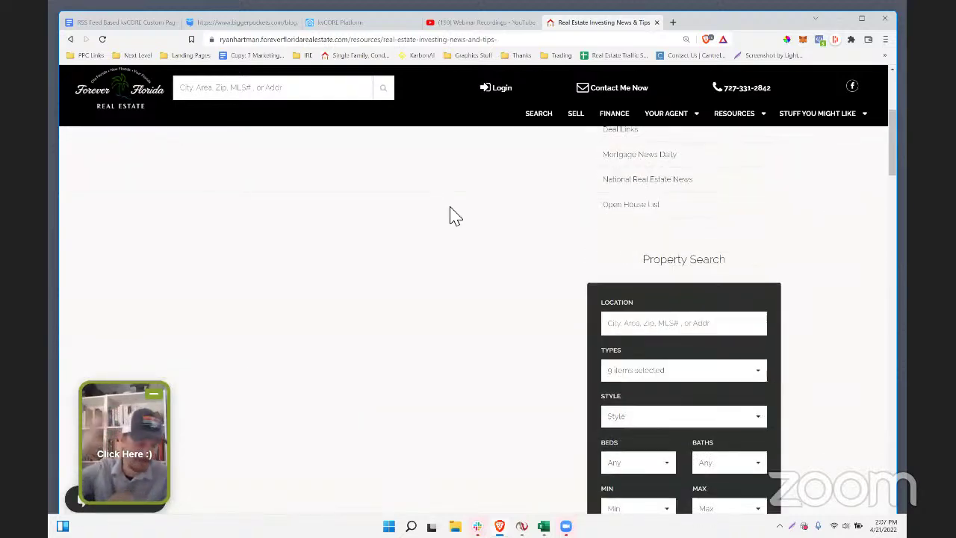
scroll(453, 213, "up", 3)
left_click(359, 38)
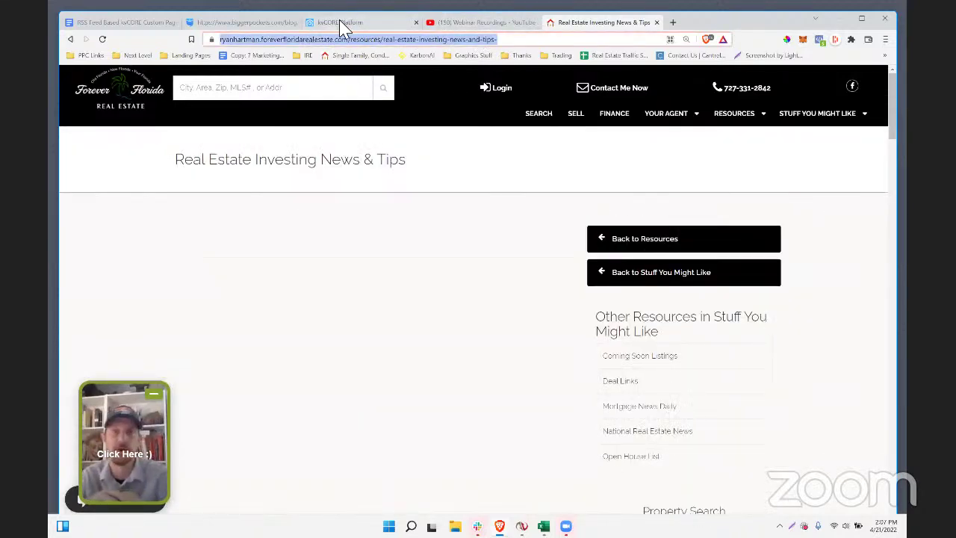
left_click(341, 22)
scroll(478, 352, "down", 1)
scroll(461, 357, "down", 4)
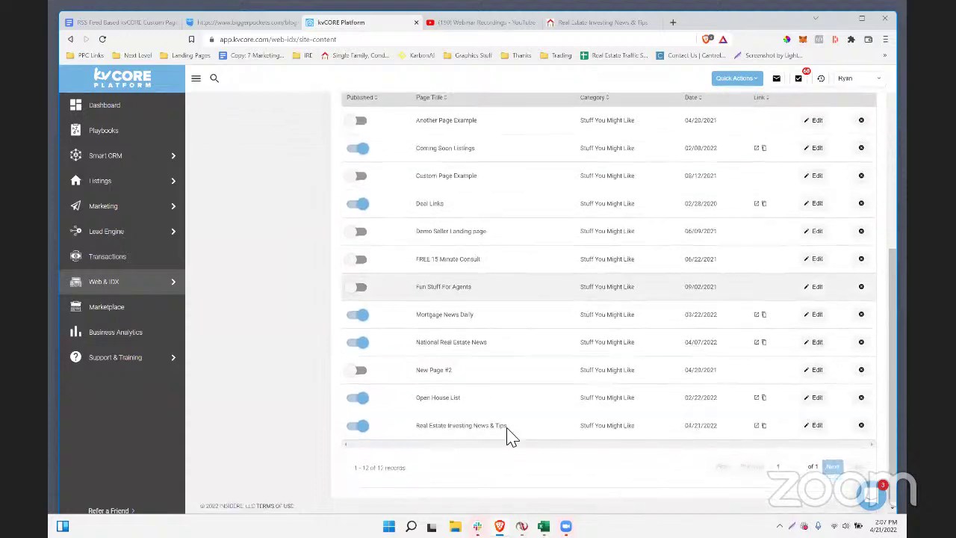
- Replace the Real Estate Investing News & Tips RSS feed URL with the copied address and save
left_click(814, 421)
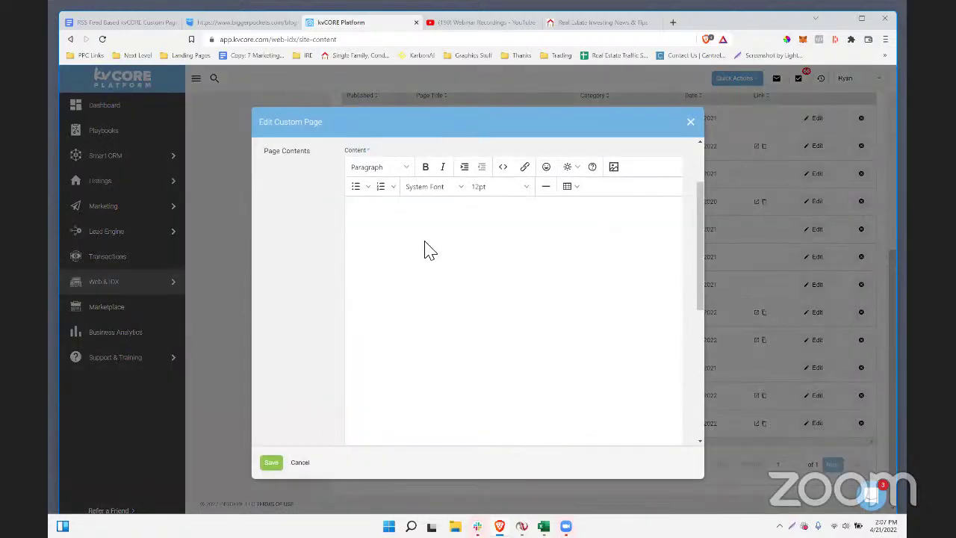
scroll(425, 259, "down", 5)
scroll(424, 258, "up", 2)
scroll(425, 259, "down", 3)
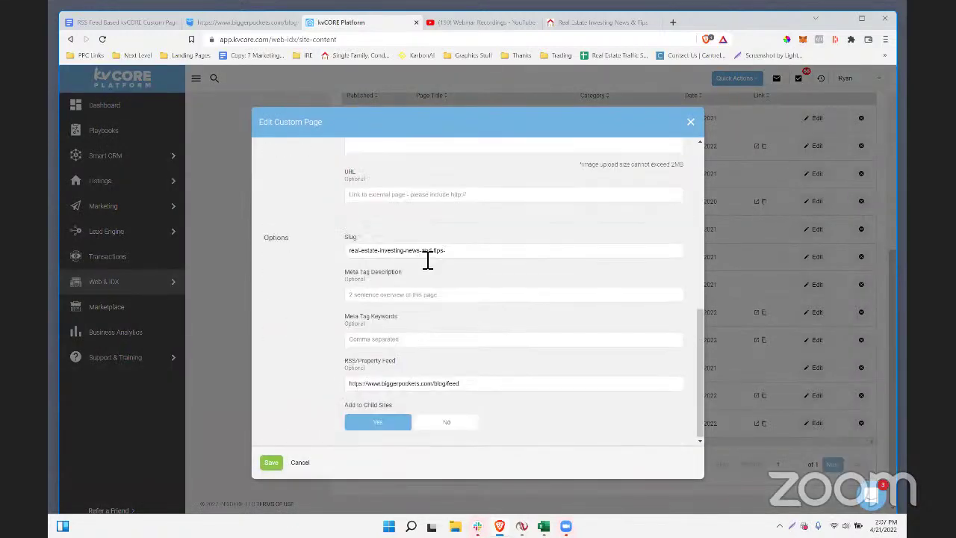
left_click_drag(458, 384, 342, 384)
key("ctrl+c")
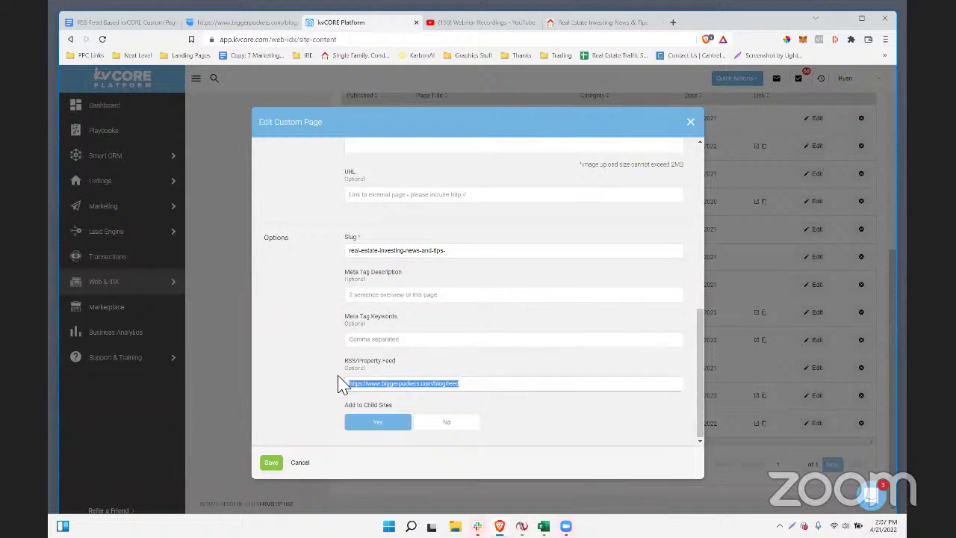
key("BackSpace")
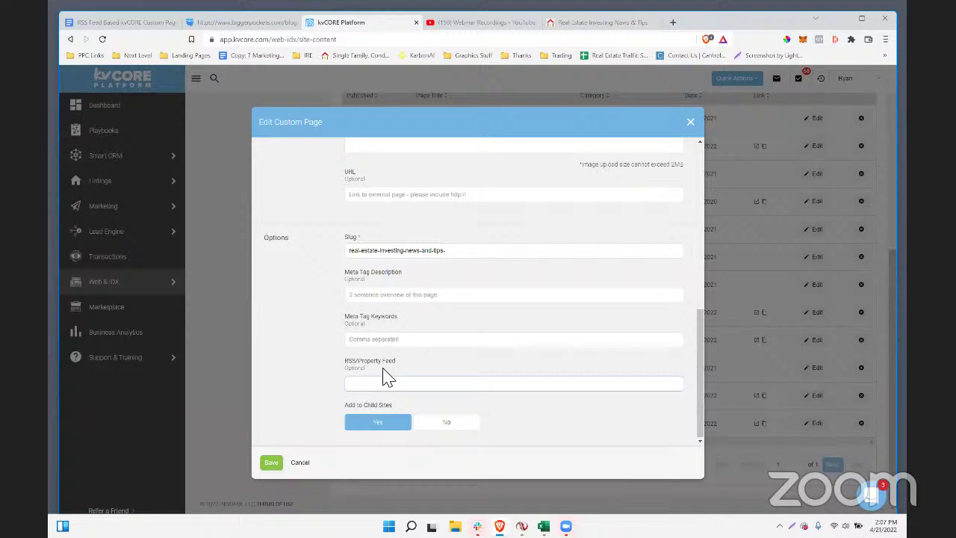
key("ctrl+v")
left_click(690, 122)
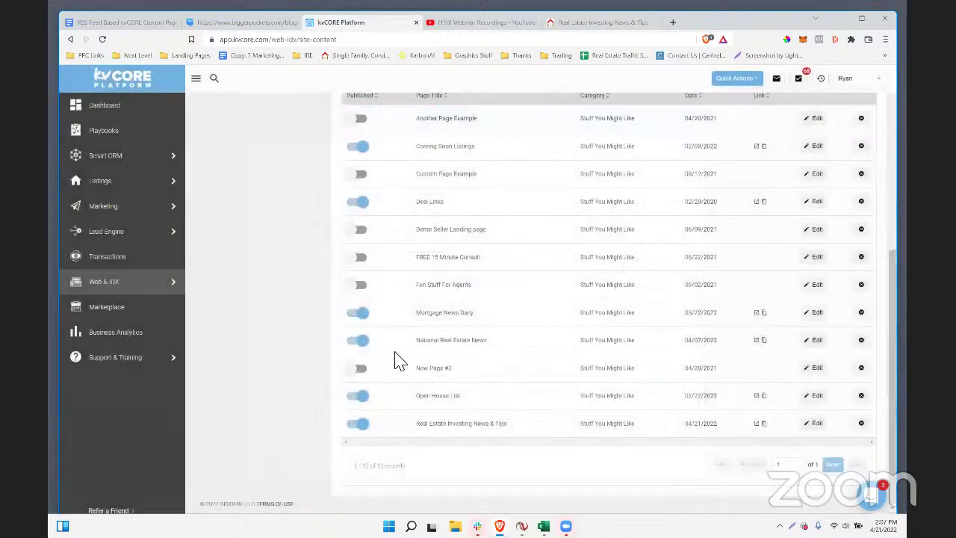
scroll(874, 401, "up", 10)
- Create and save the Investing page under Stuff You Might Like, fed by the BiggerPockets blog RSS feed
left_click(851, 340)
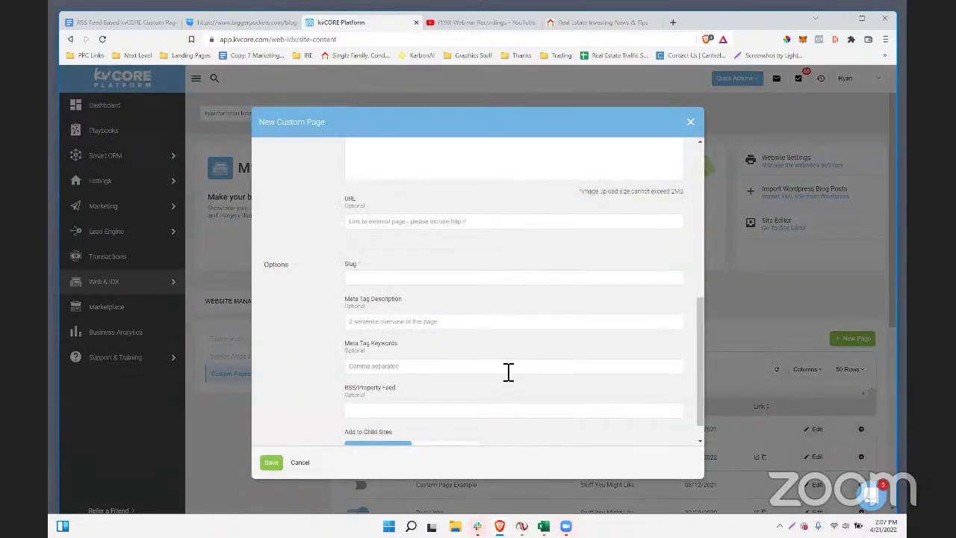
scroll(441, 264, "up", 6)
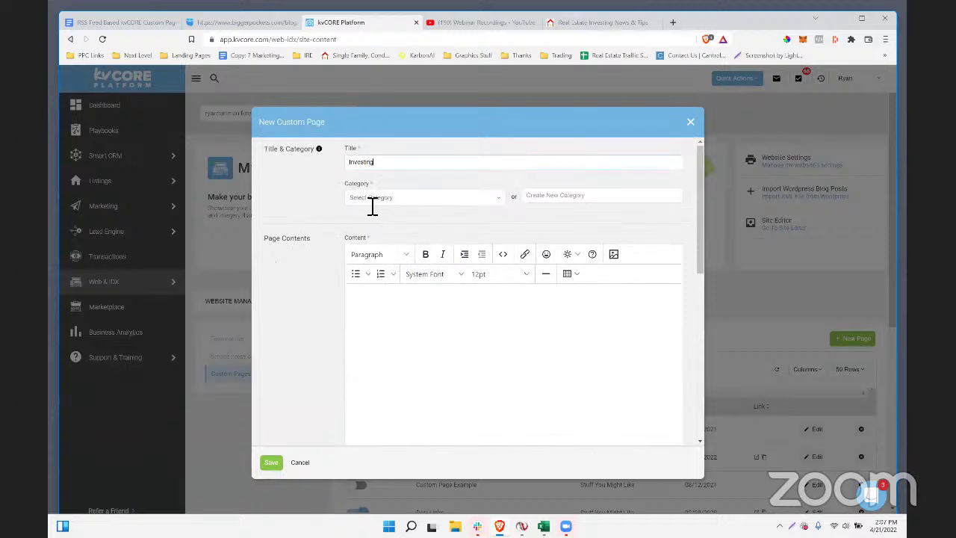
left_click(373, 198)
scroll(414, 251, "down", 10)
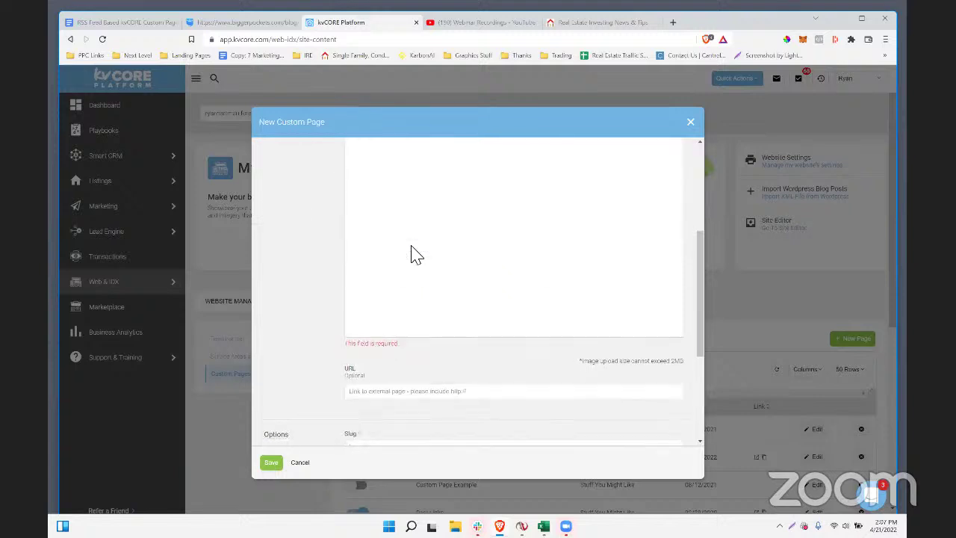
left_click(381, 387)
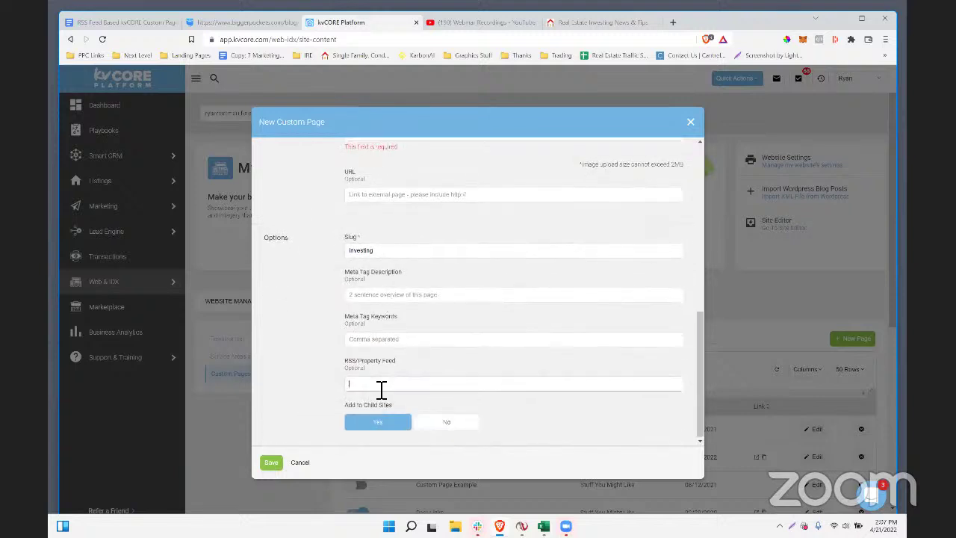
left_click(267, 463)
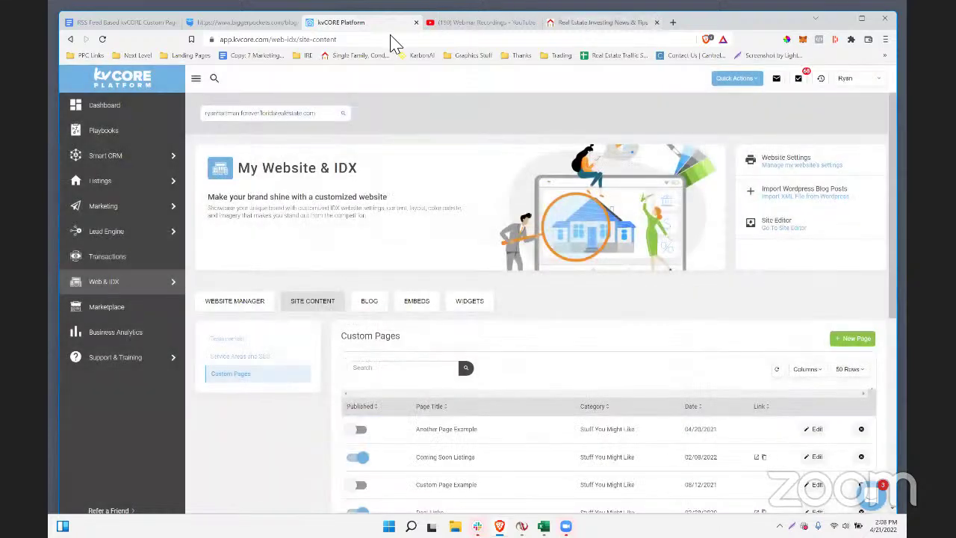
left_click(593, 22)
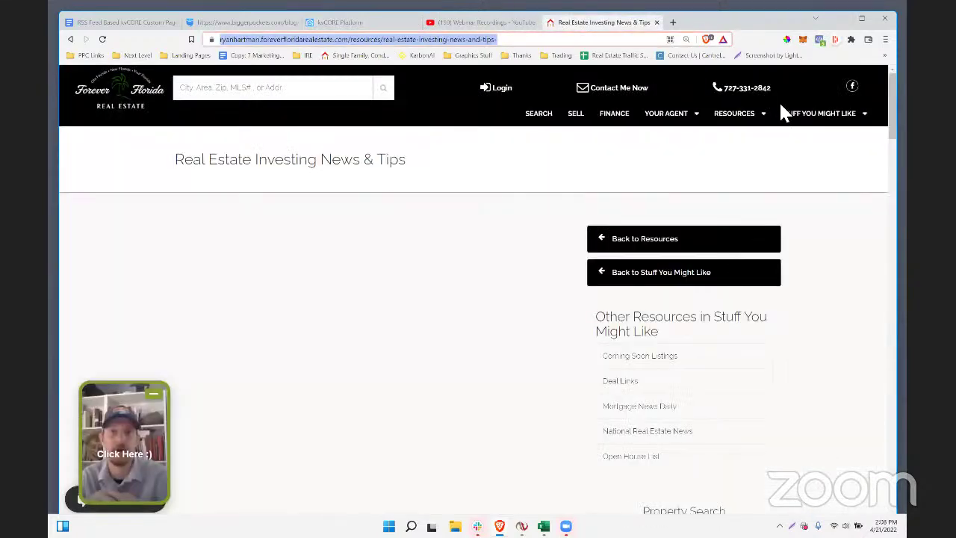
- Reload the live site and open the new Investing page under Stuff You Might Like
left_click(469, 41)
key("Return")
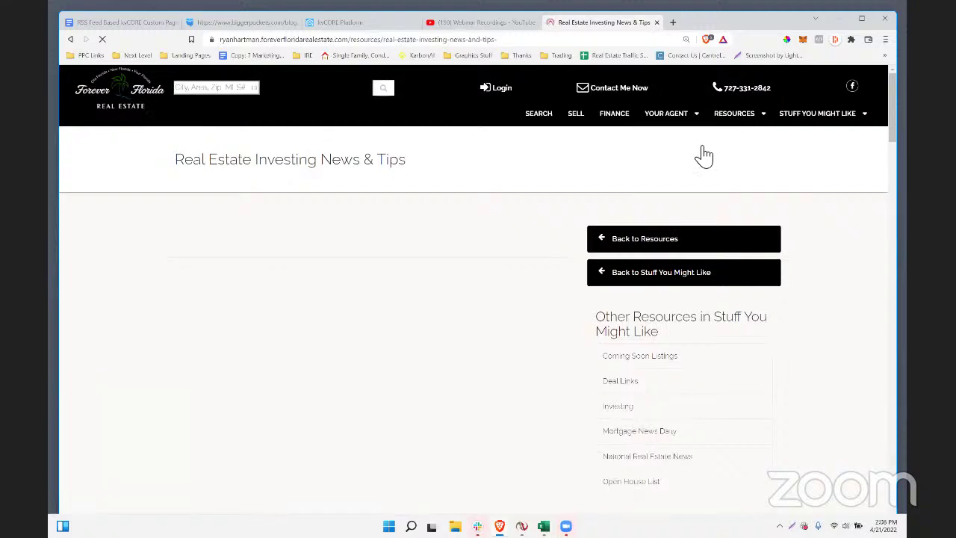
mouse_move(817, 125)
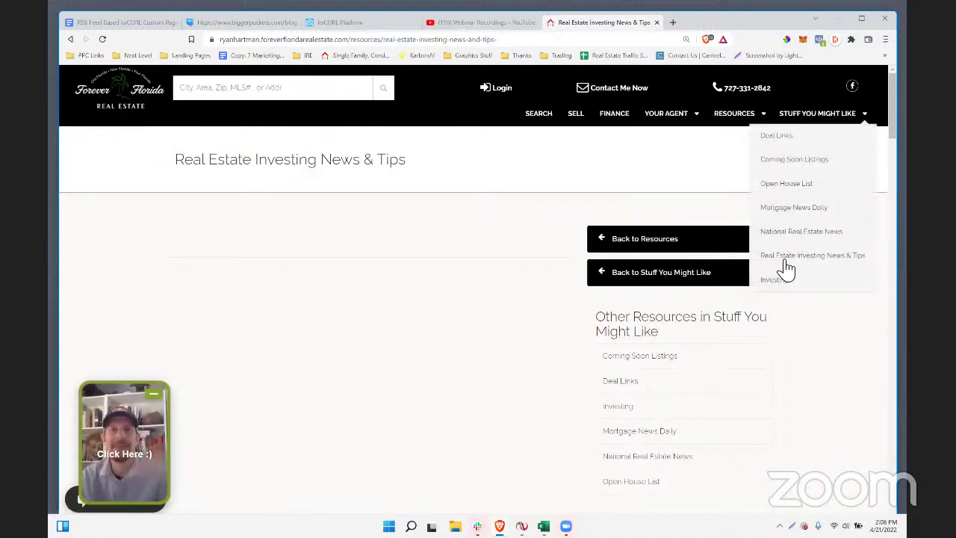
left_click(775, 280)
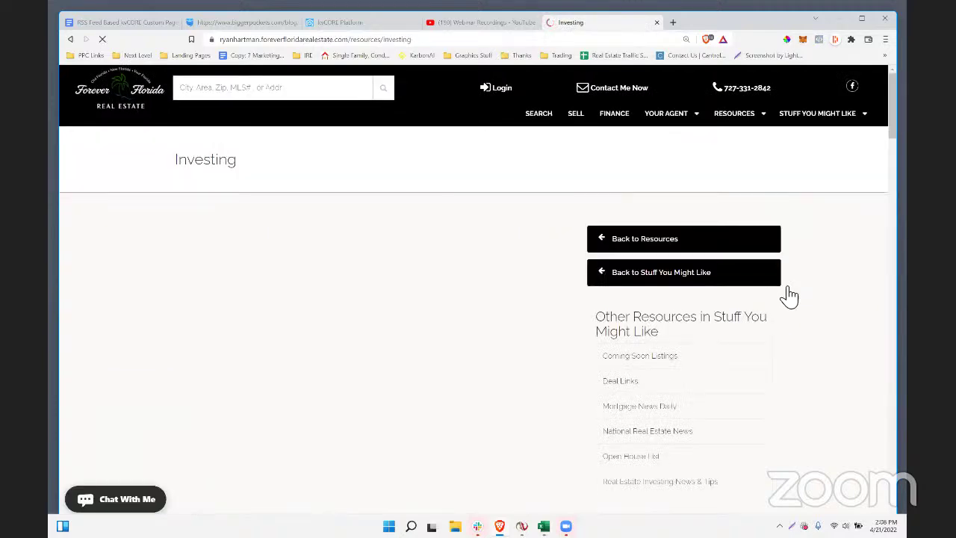
scroll(448, 247, "down", 8)
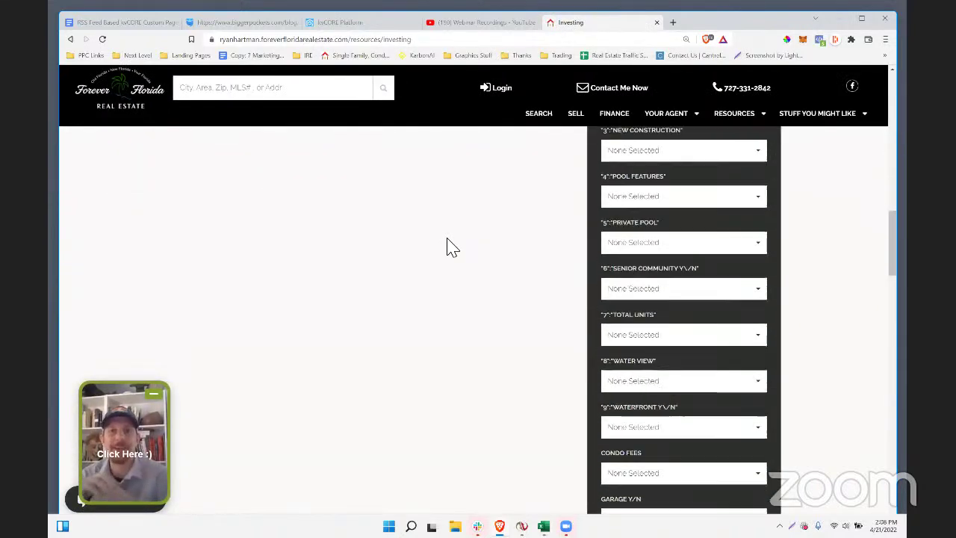
scroll(451, 243, "up", 5)
scroll(452, 239, "up", 3)
- Review the Real Estate Investing News & Tips page, then return to kvCORE Platform
mouse_move(817, 112)
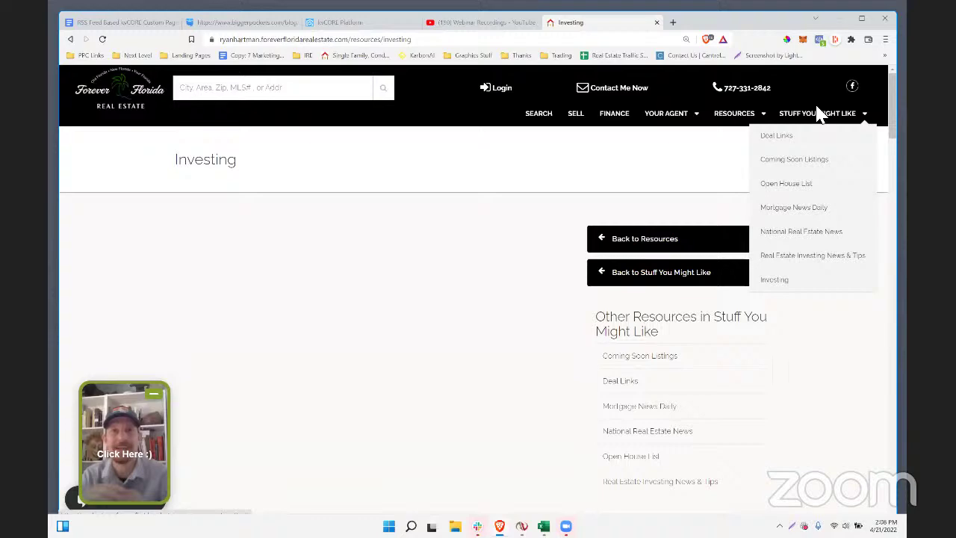
left_click(810, 262)
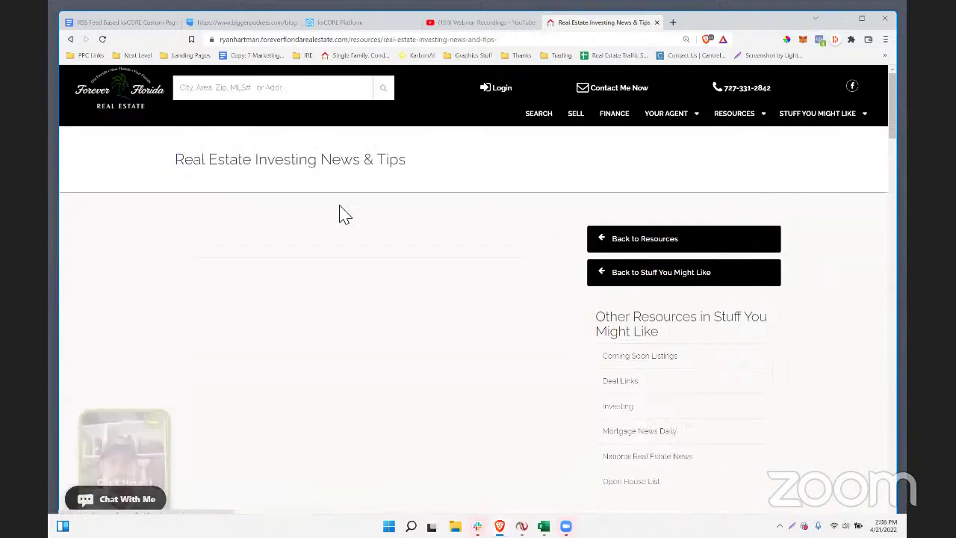
scroll(377, 228, "down", 1)
scroll(388, 229, "down", 15)
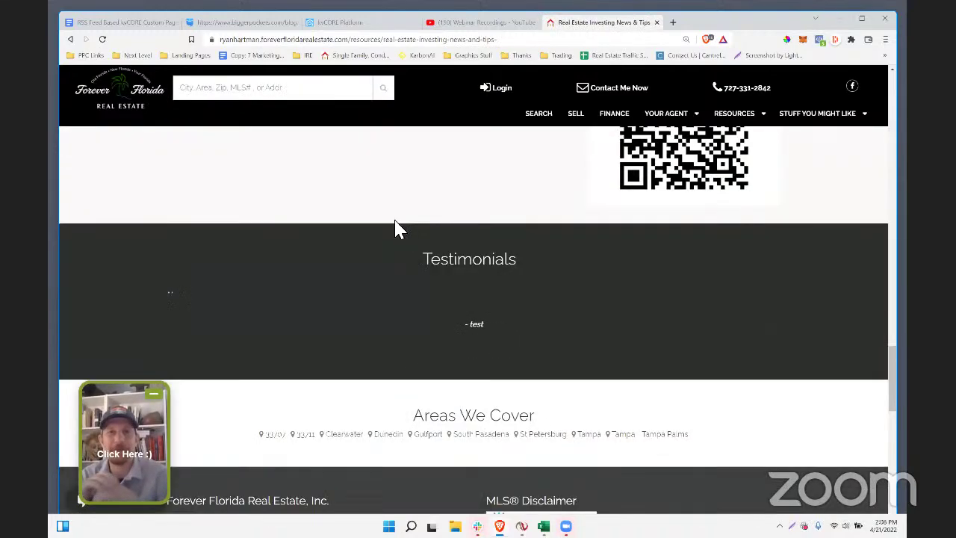
scroll(400, 218, "up", 15)
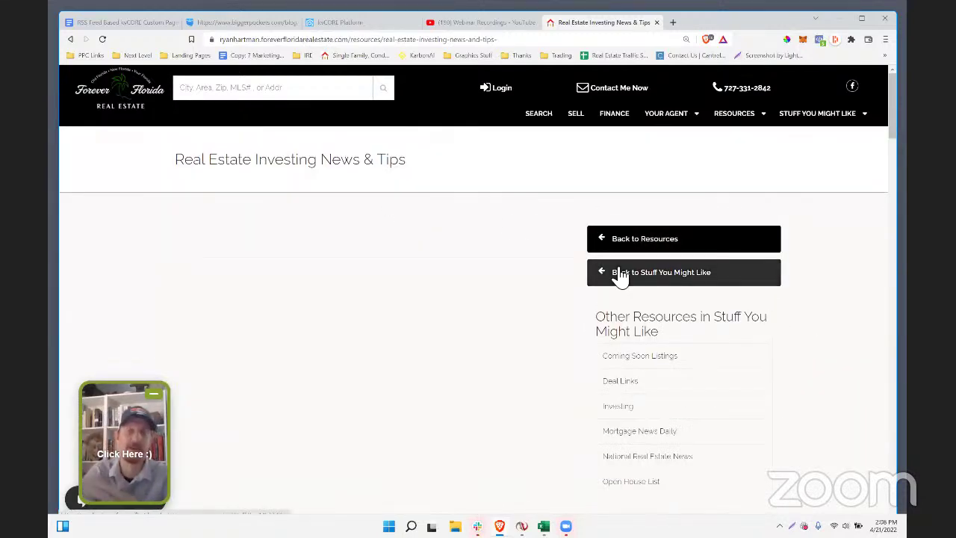
left_click(388, 23)
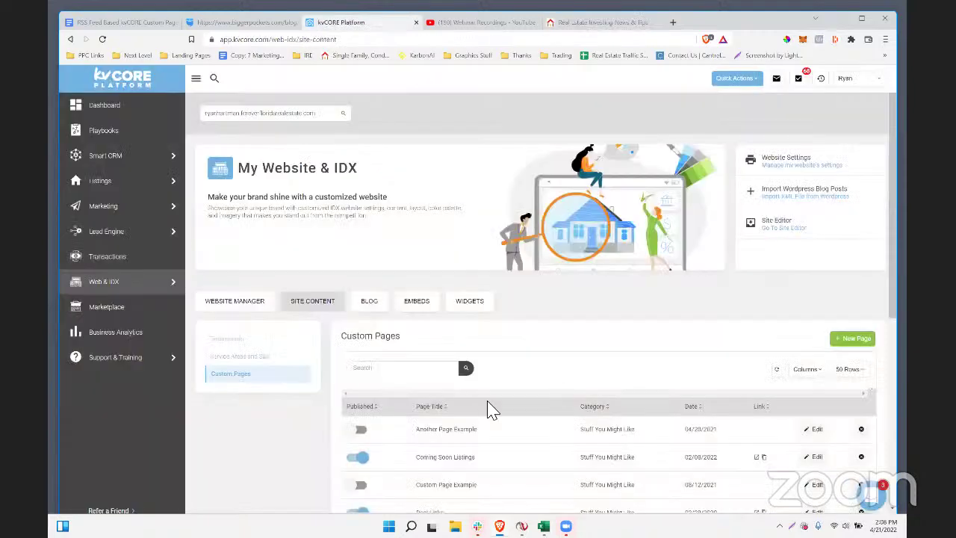
- Inspect the Real Estate Investing News & Tips page settings and close them unchanged
scroll(523, 404, "down", 5)
scroll(565, 395, "down", 1)
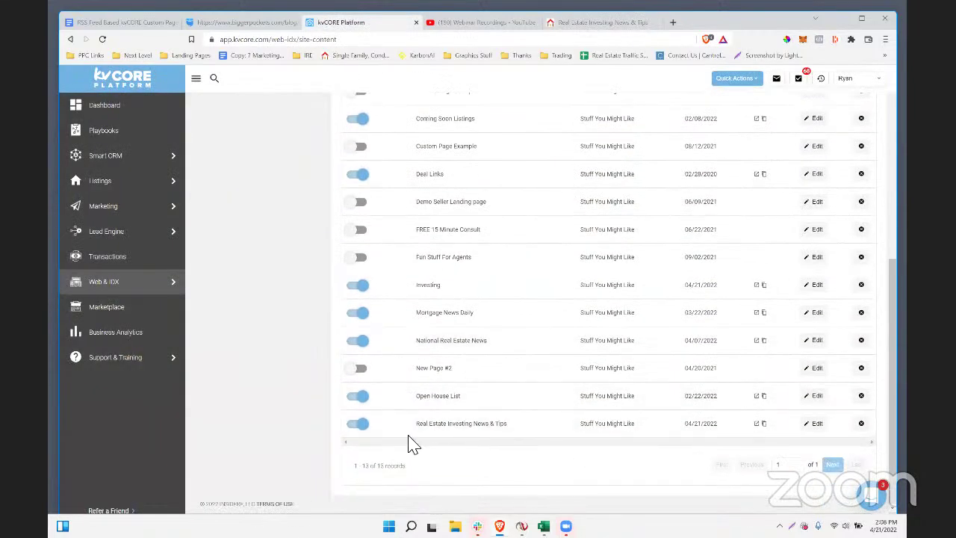
left_click(813, 423)
scroll(545, 376, "down", 5)
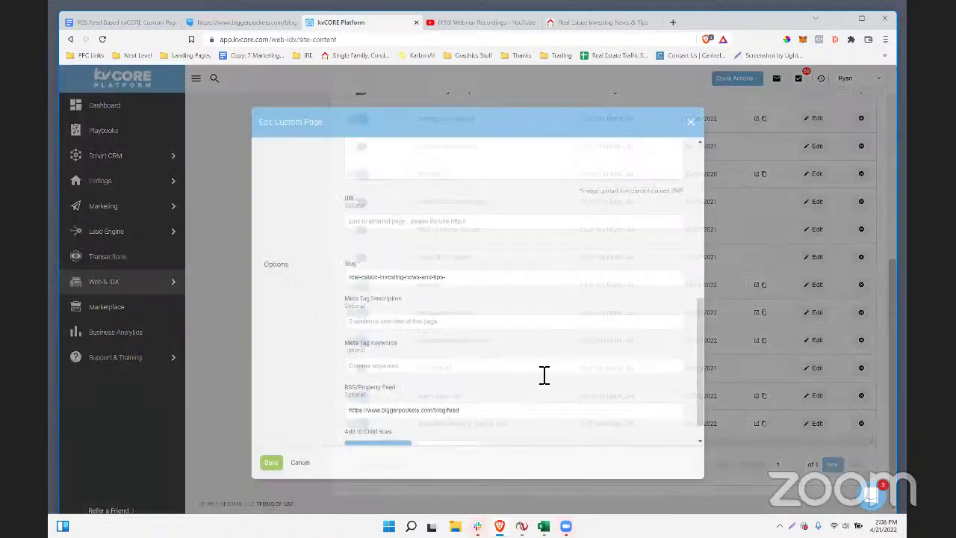
scroll(483, 403, "up", 4)
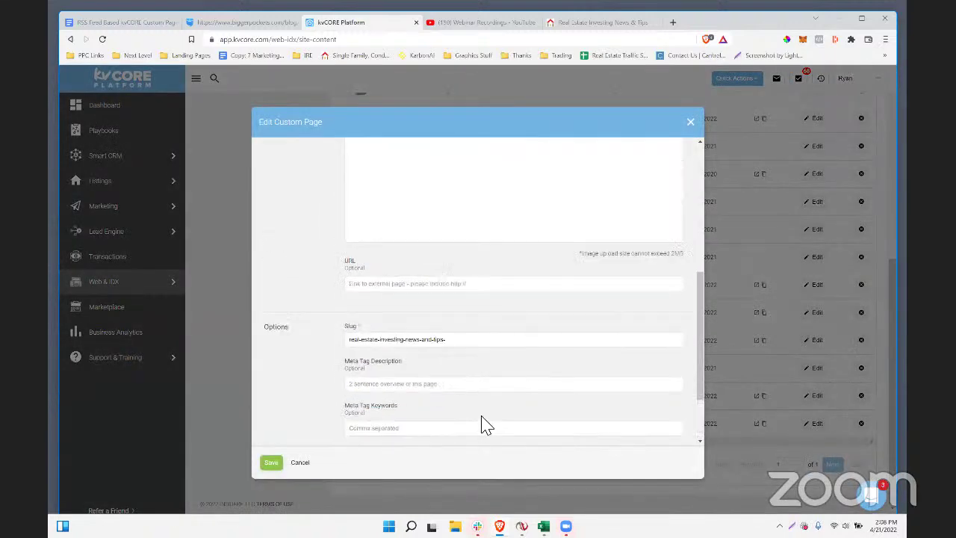
left_click(691, 128)
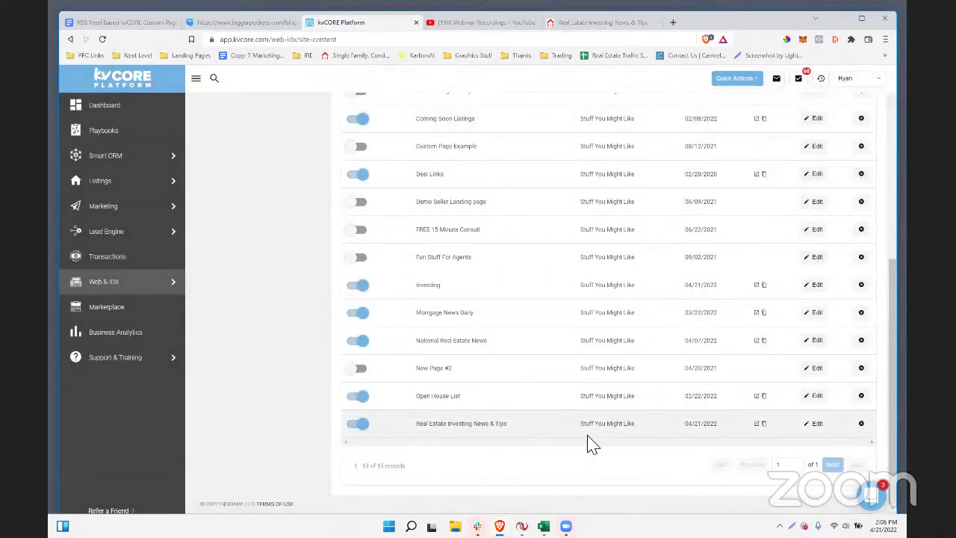
- Confirm the Mortgage News Daily page uses the mortgagenewsdaily.com/rss/full feed and save it
scroll(552, 418, "up", 1)
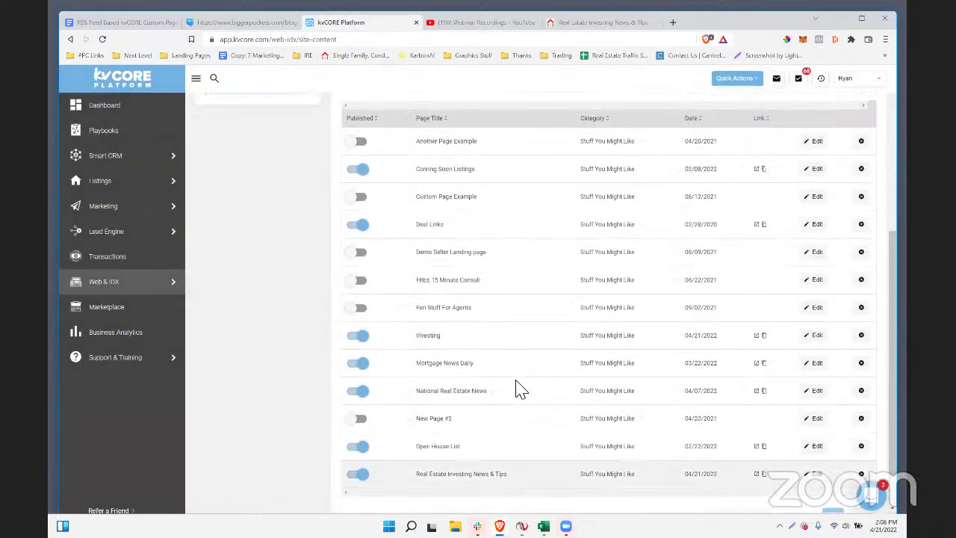
left_click(815, 362)
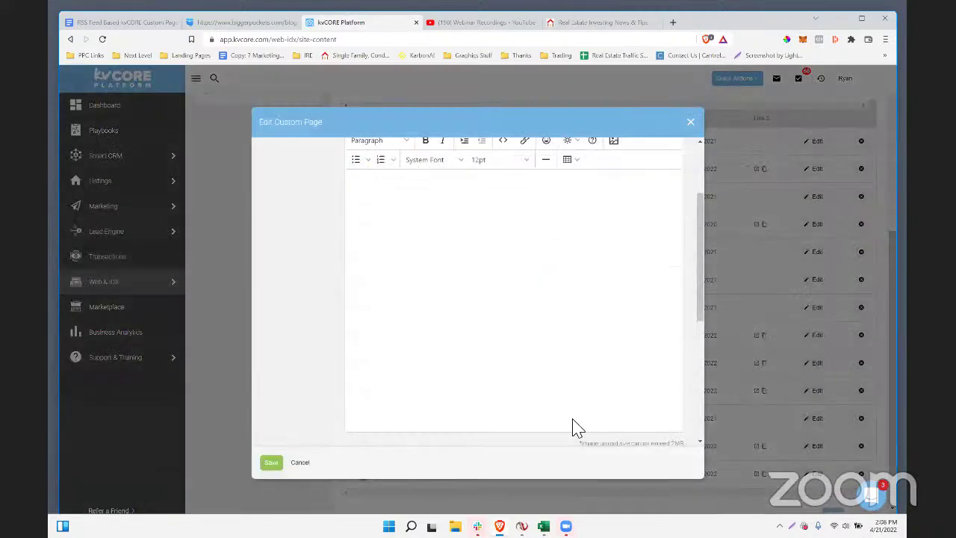
scroll(573, 426, "down", 10)
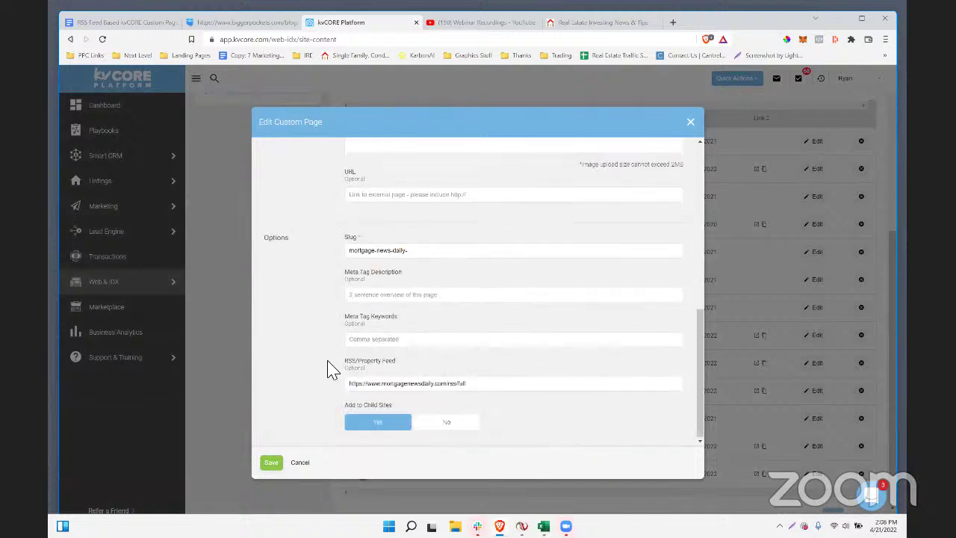
mouse_move(332, 369)
left_mouse_down()
mouse_move(398, 366)
mouse_move(349, 369)
left_mouse_up()
left_click(407, 365)
scroll(358, 358, "up", 3)
scroll(377, 388, "down", 3)
left_click(364, 383)
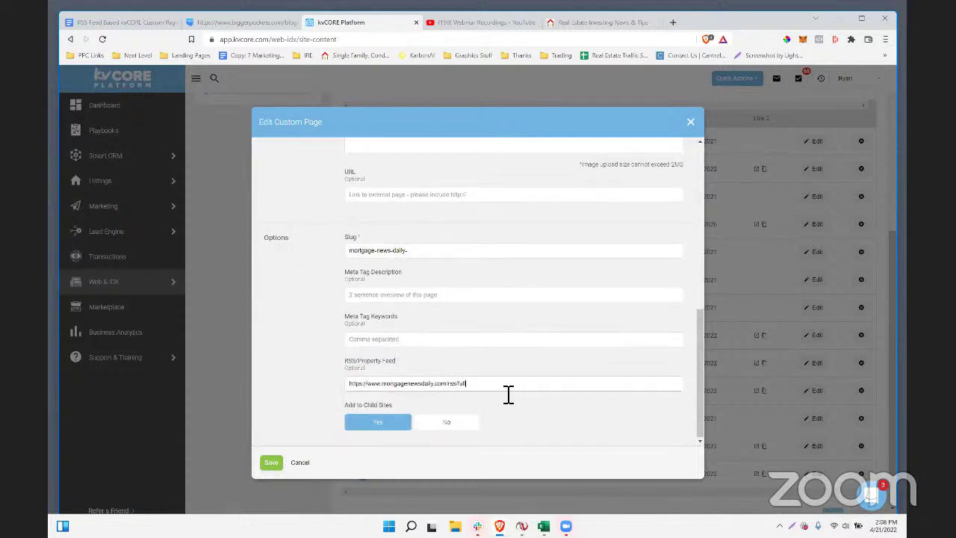
left_click_drag(507, 394, 330, 394)
left_click(272, 461)
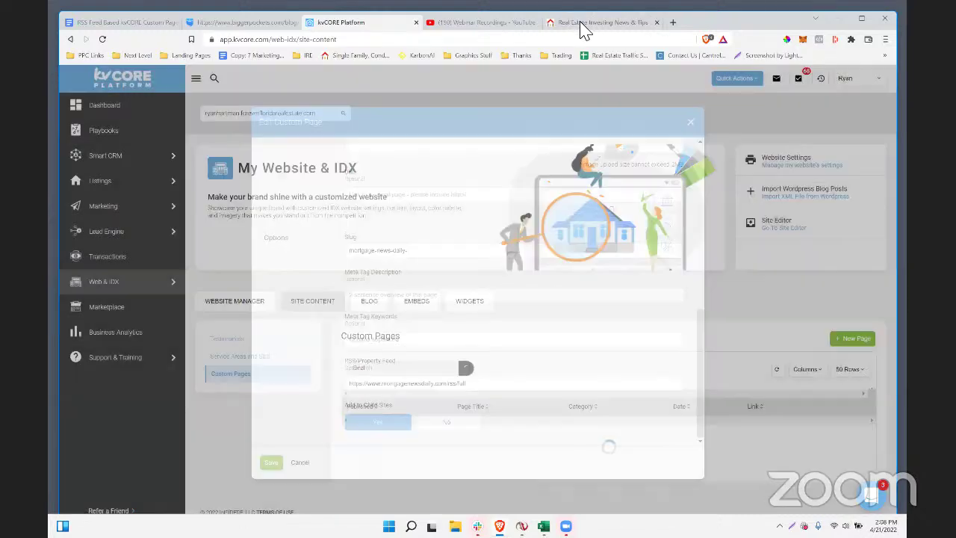
- Open the Mortgage News Daily page from Stuff You Might Like on the live site
left_click(581, 23)
mouse_move(853, 117)
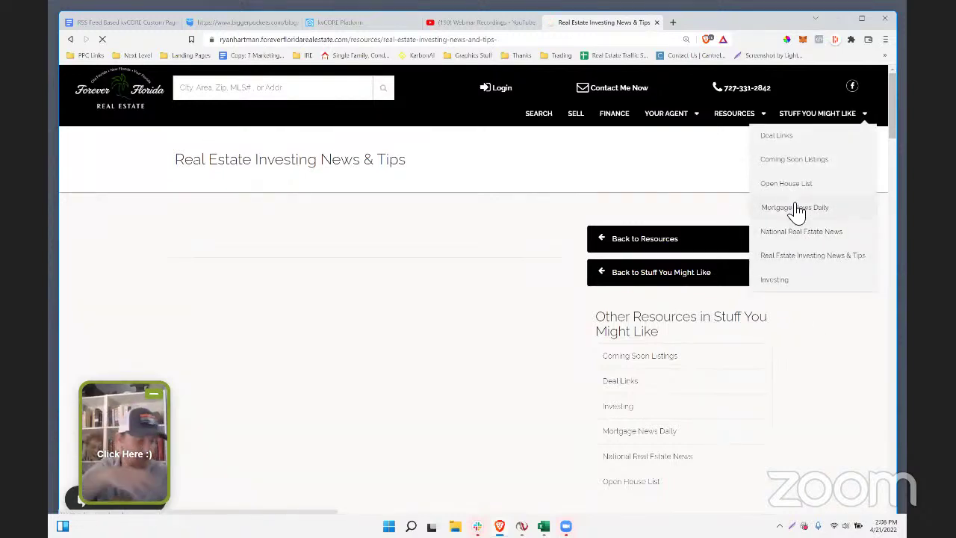
left_click(795, 207)
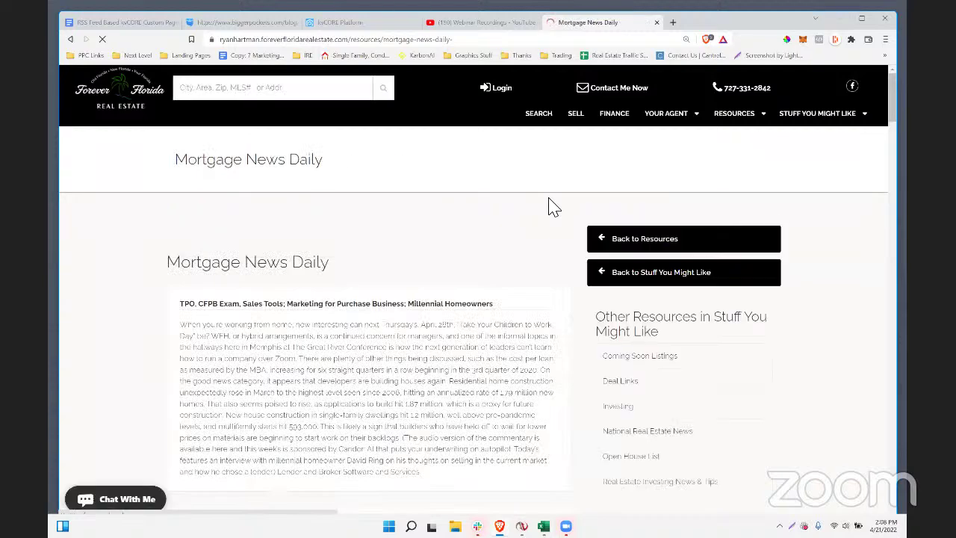
mouse_move(824, 122)
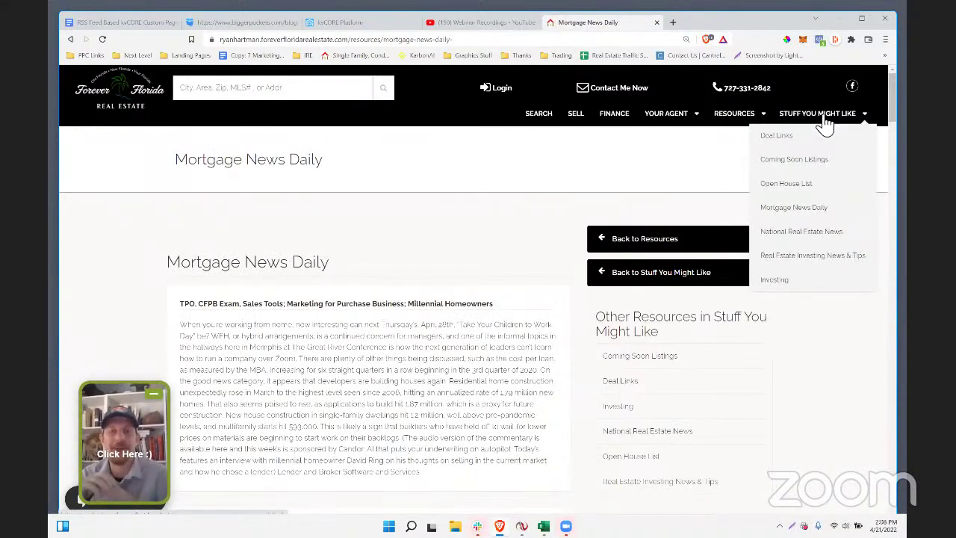
scroll(518, 216, "down", 1)
scroll(273, 244, "up", 1)
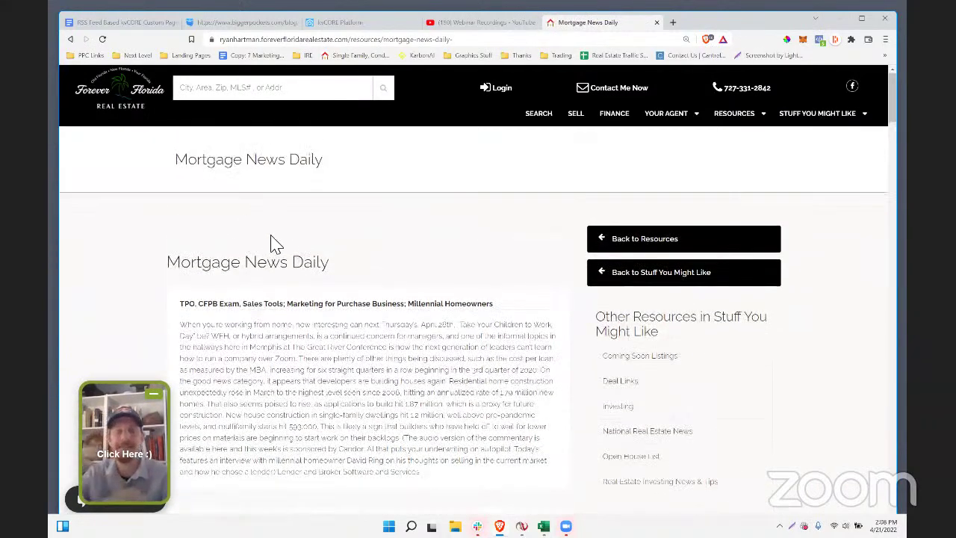
left_click_drag(342, 270, 251, 230)
- Browse the feed's articles, such as the 'MBS Live Morning' posts, and highlight the first article's title
scroll(352, 269, "down", 3)
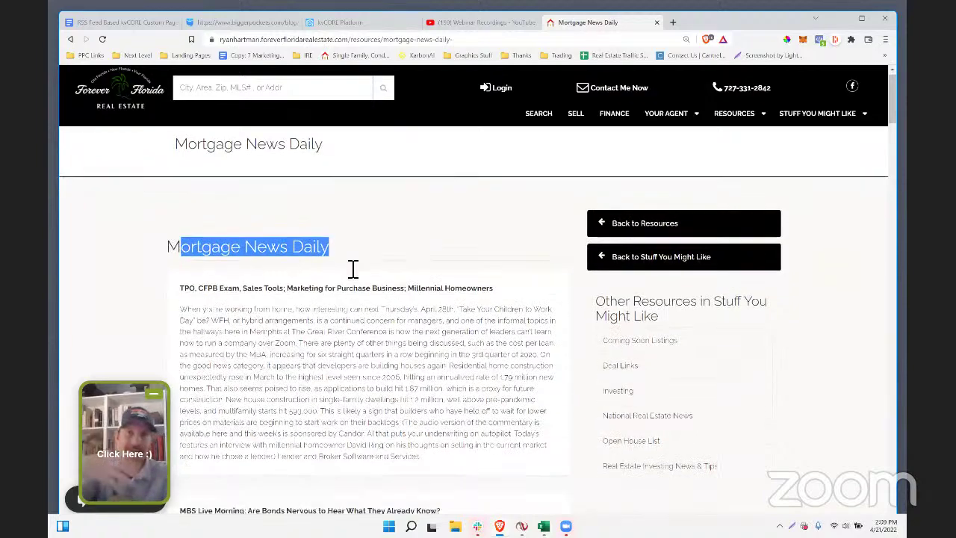
scroll(351, 269, "down", 12)
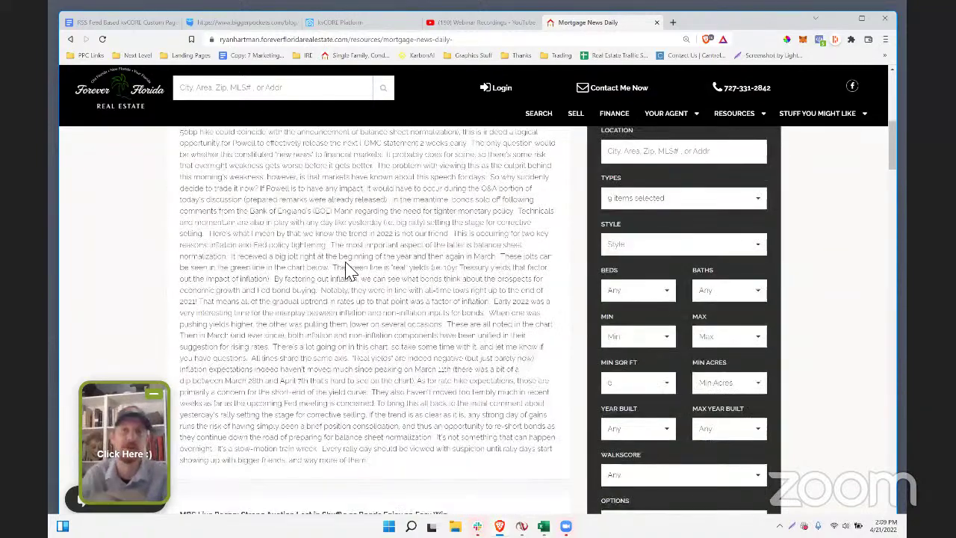
scroll(345, 271, "up", 5)
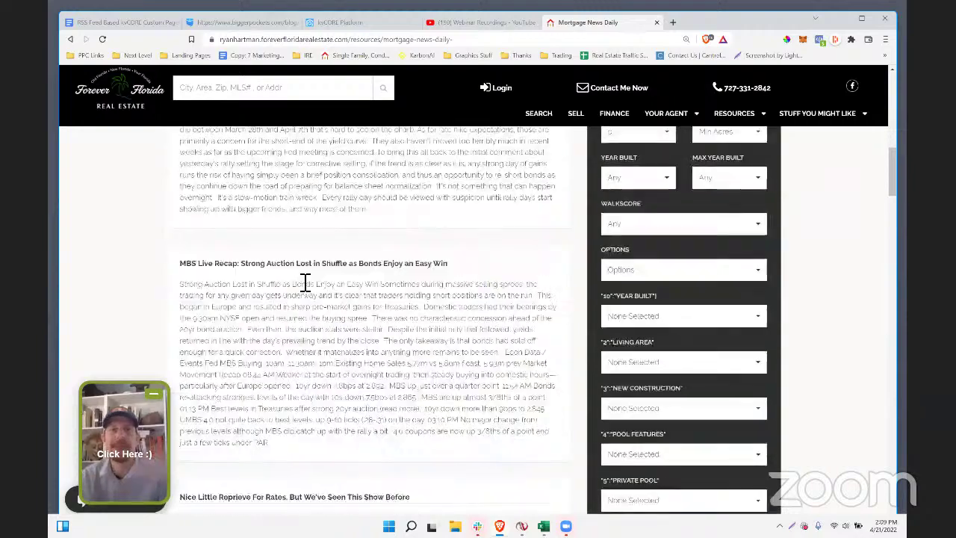
scroll(259, 288, "up", 5)
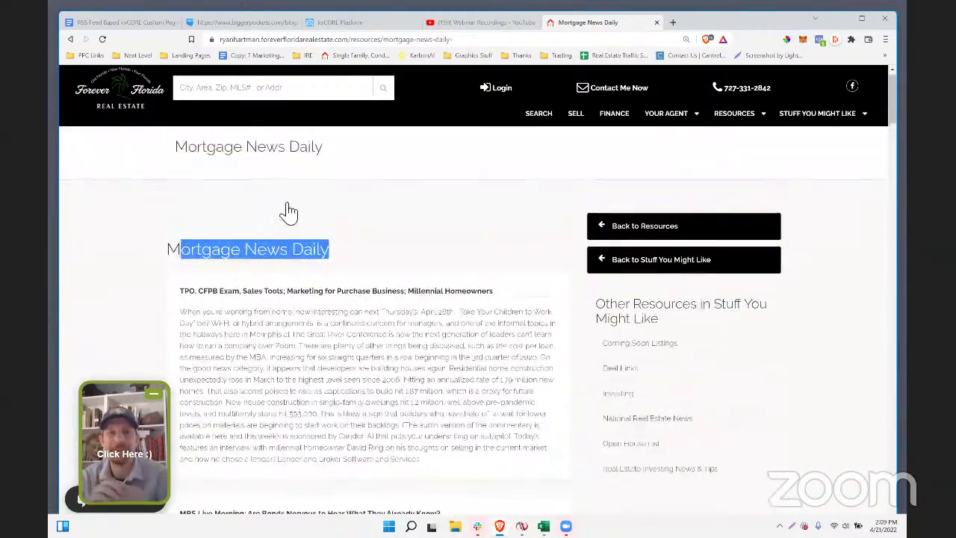
scroll(326, 194, "down", 4)
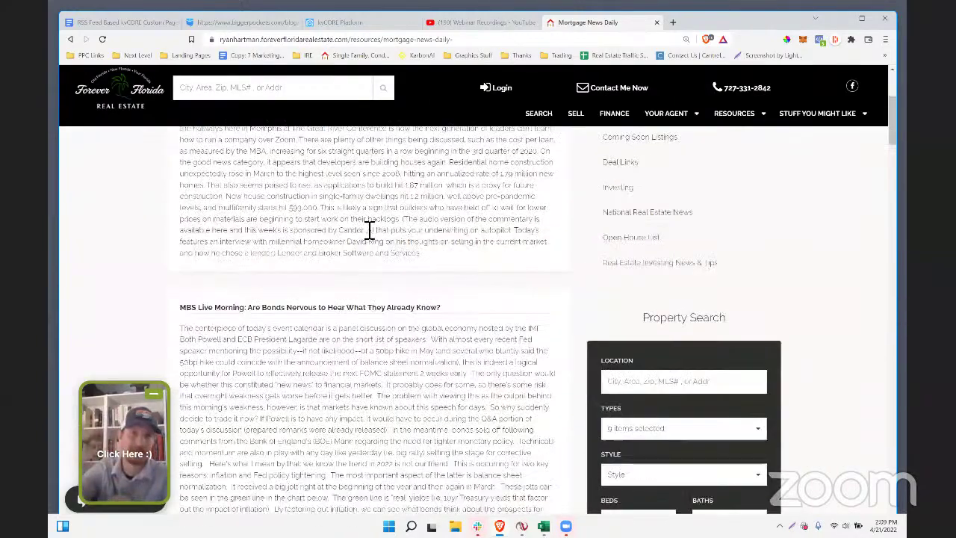
scroll(308, 321, "down", 8)
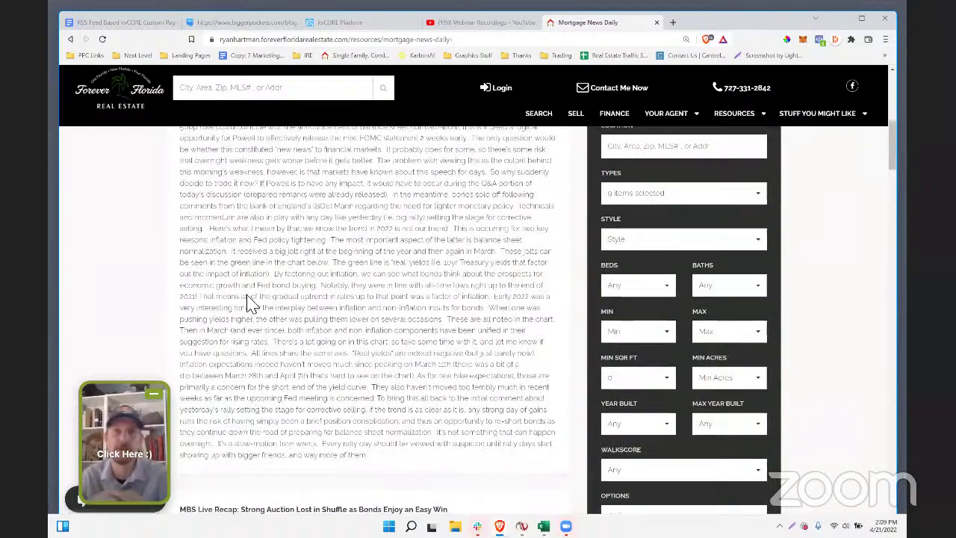
scroll(308, 321, "down", 2)
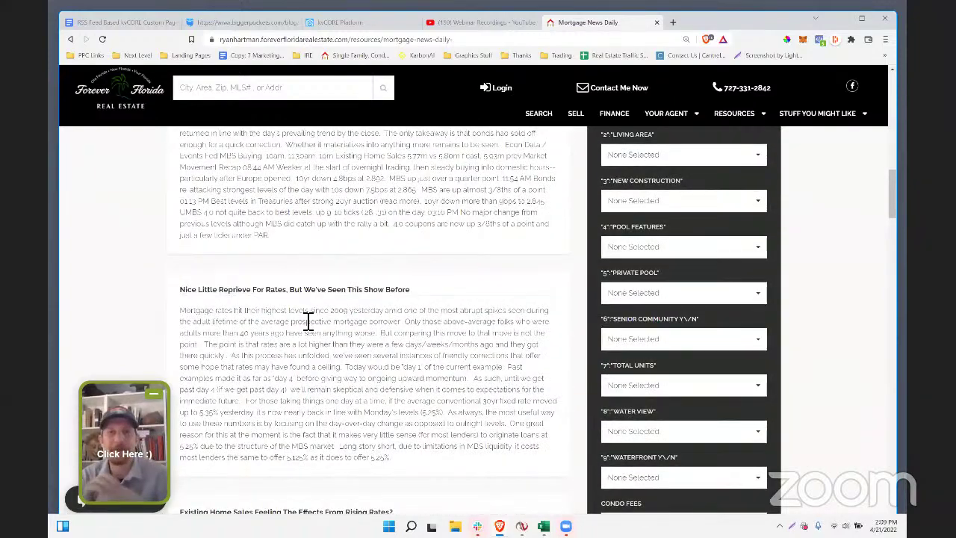
scroll(308, 321, "down", 7)
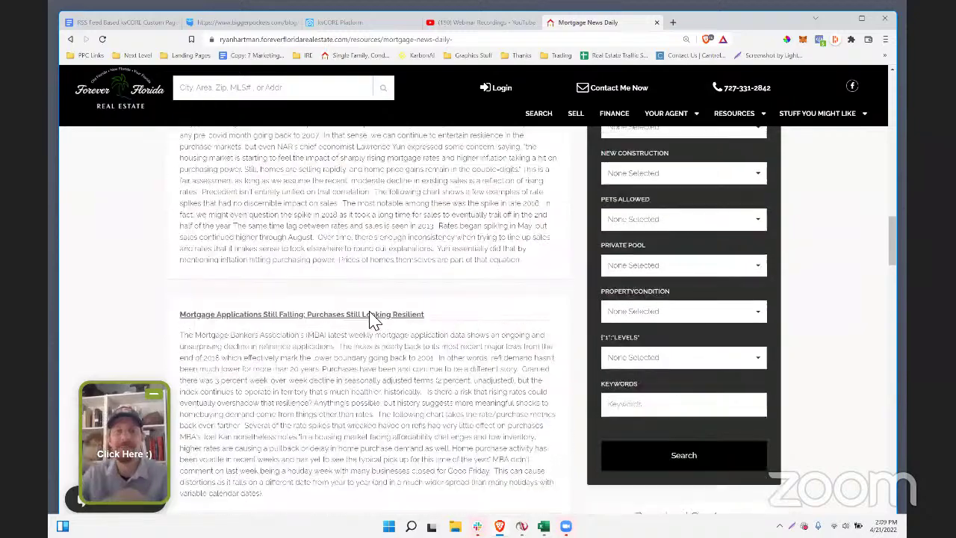
scroll(373, 320, "down", 10)
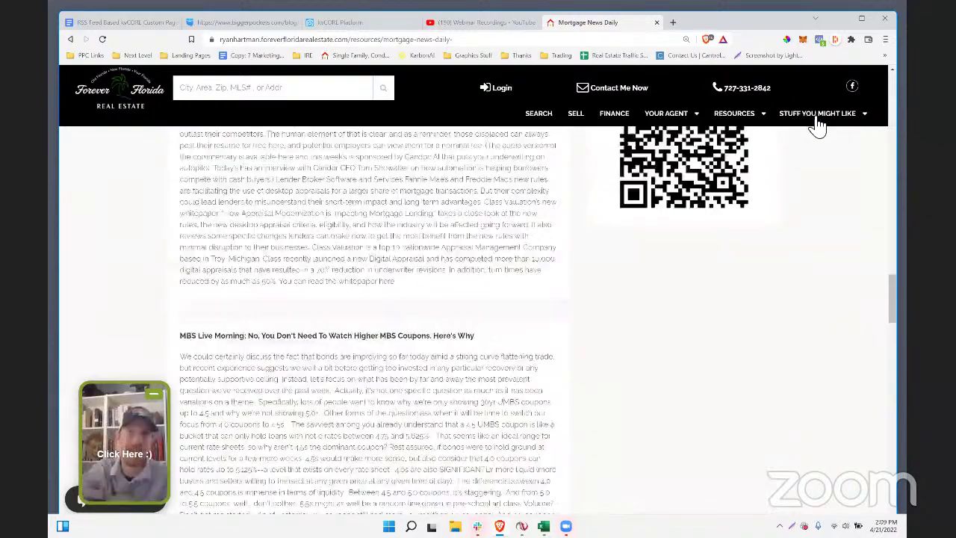
scroll(456, 418, "up", 4)
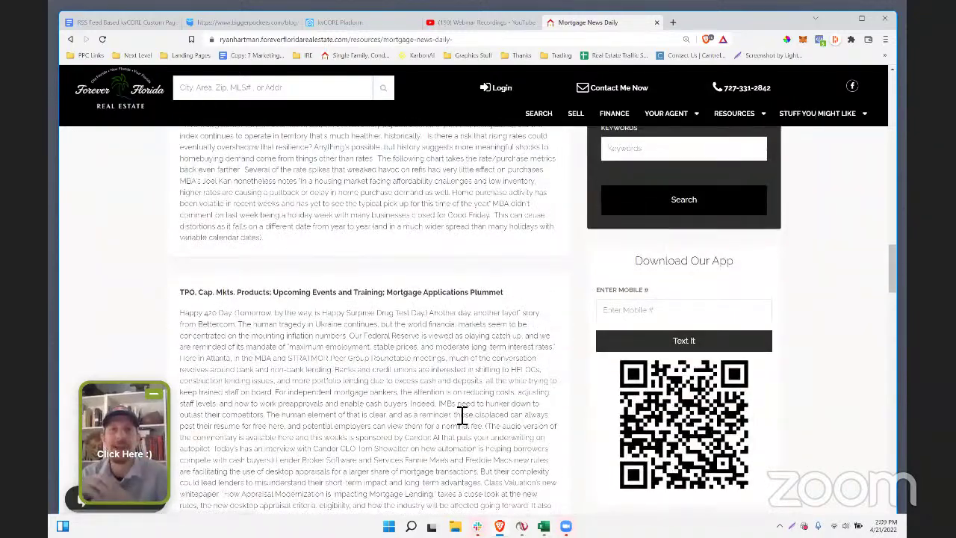
scroll(331, 282, "up", 10)
scroll(480, 366, "down", 15)
scroll(481, 374, "up", 1)
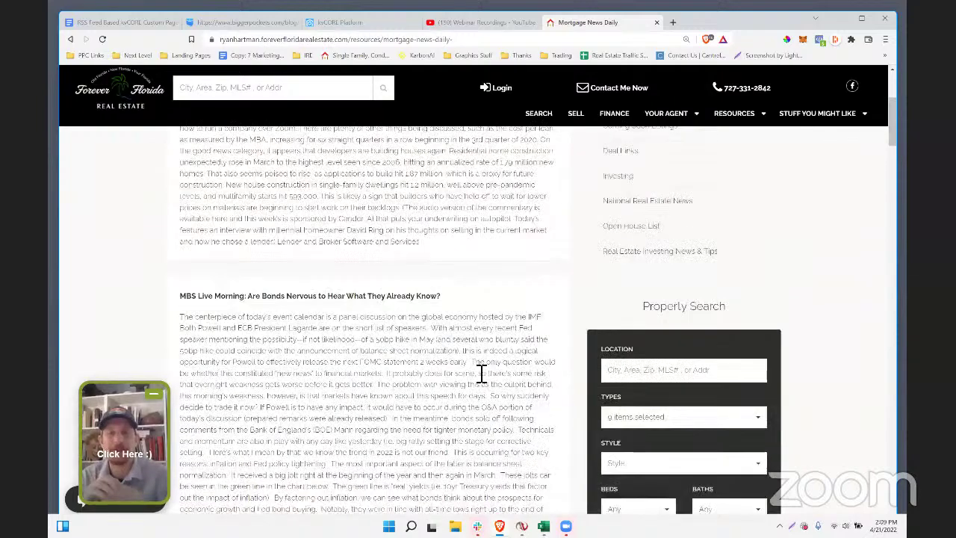
scroll(481, 373, "up", 15)
scroll(482, 373, "down", 14)
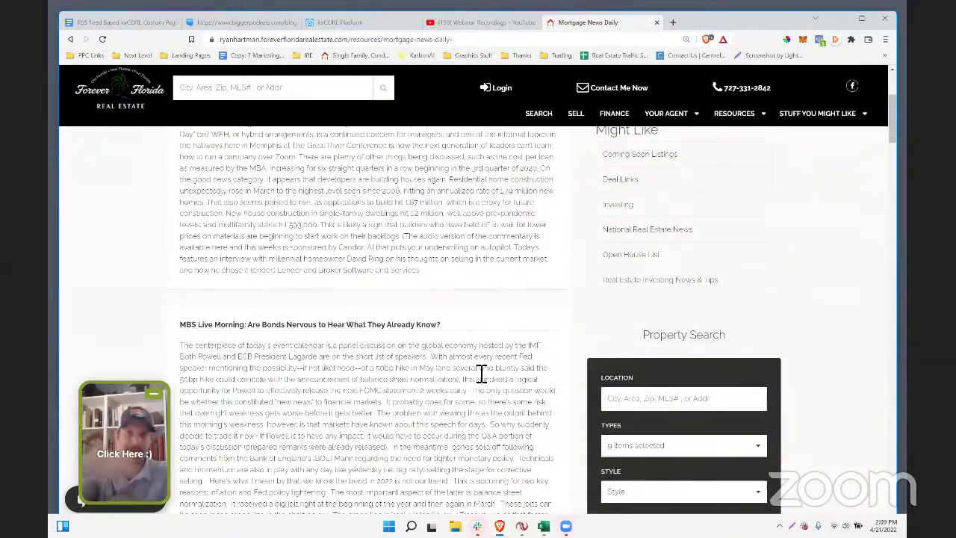
scroll(363, 324, "up", 2)
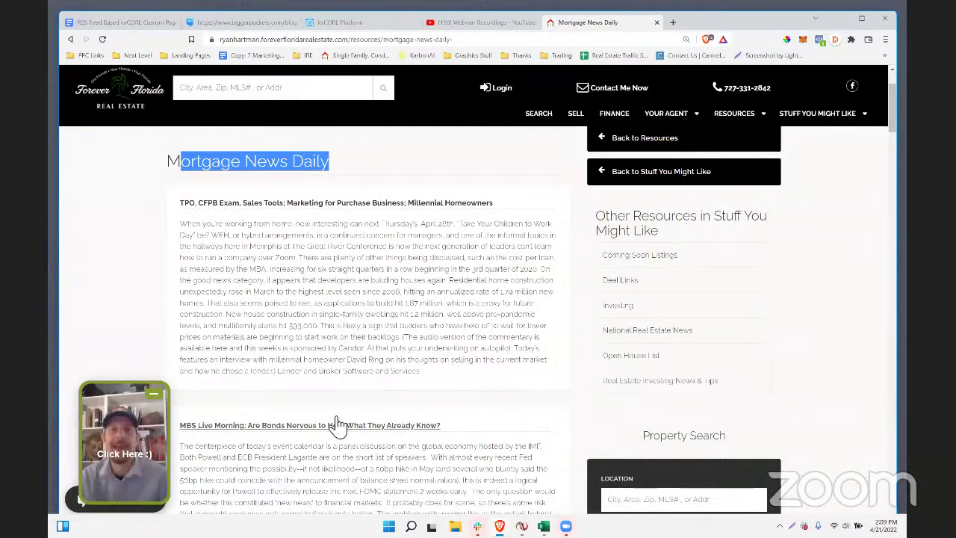
left_click_drag(256, 233, 217, 209)
left_click_drag(513, 205, 220, 206)
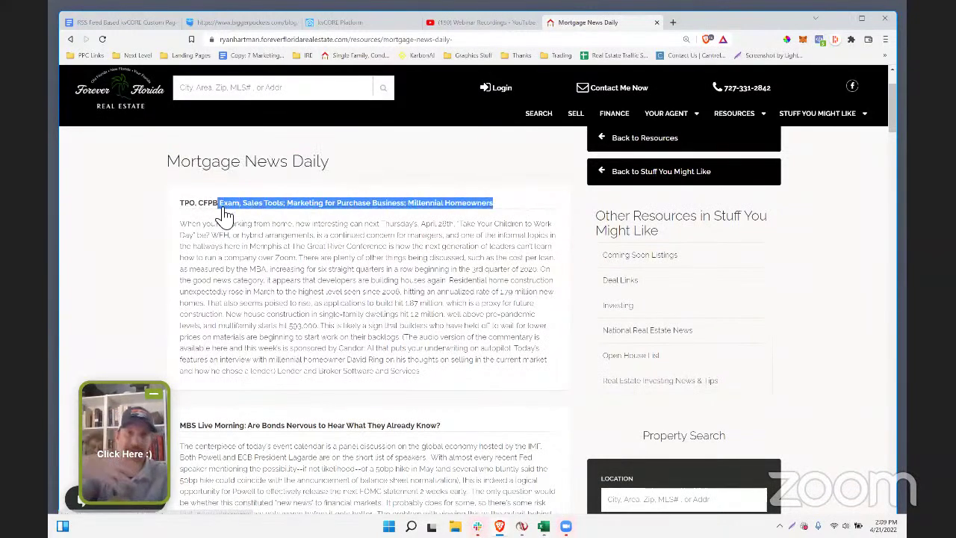
- Open the TPO, CFPB Exam article on mortgagenewsdaily.com, then the site's Real Estate Investing News & Tips page
left_click(227, 203)
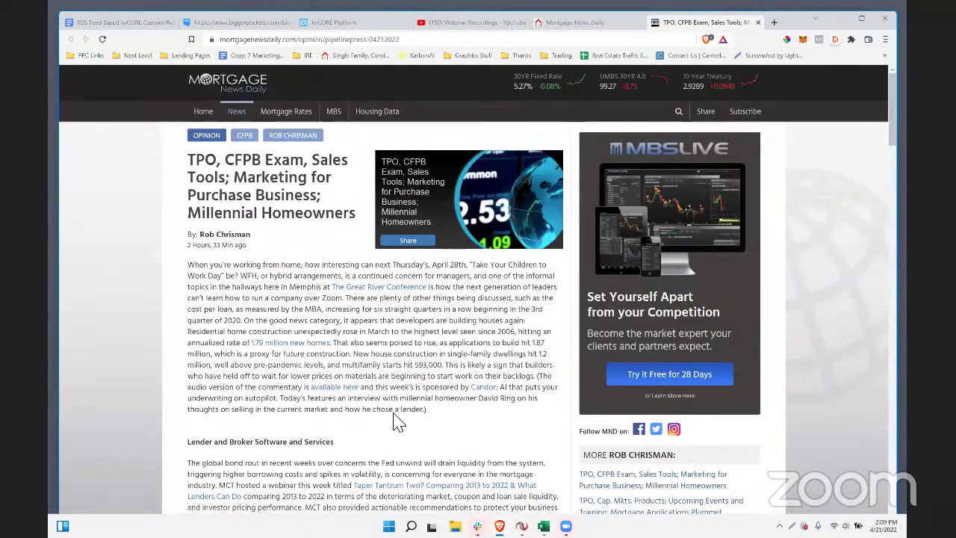
left_click(572, 28)
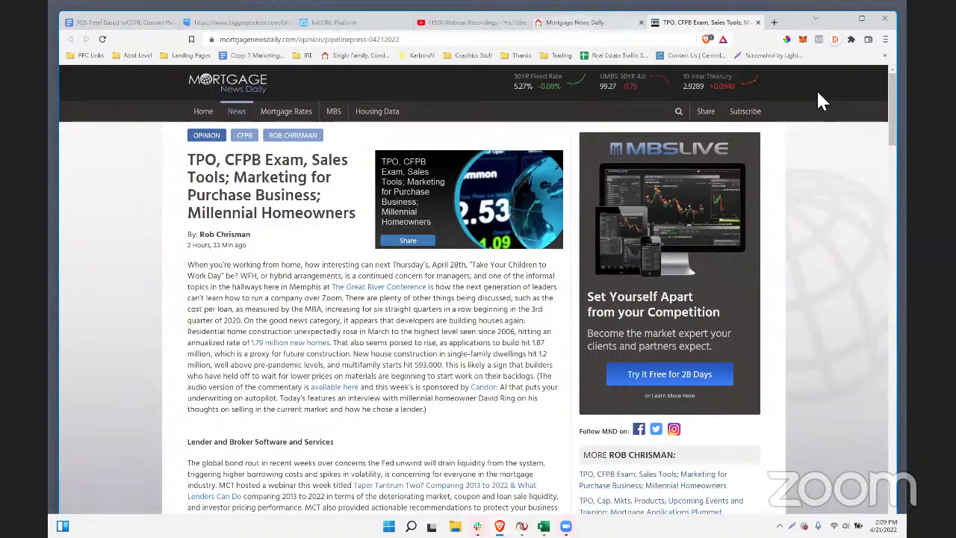
mouse_move(821, 113)
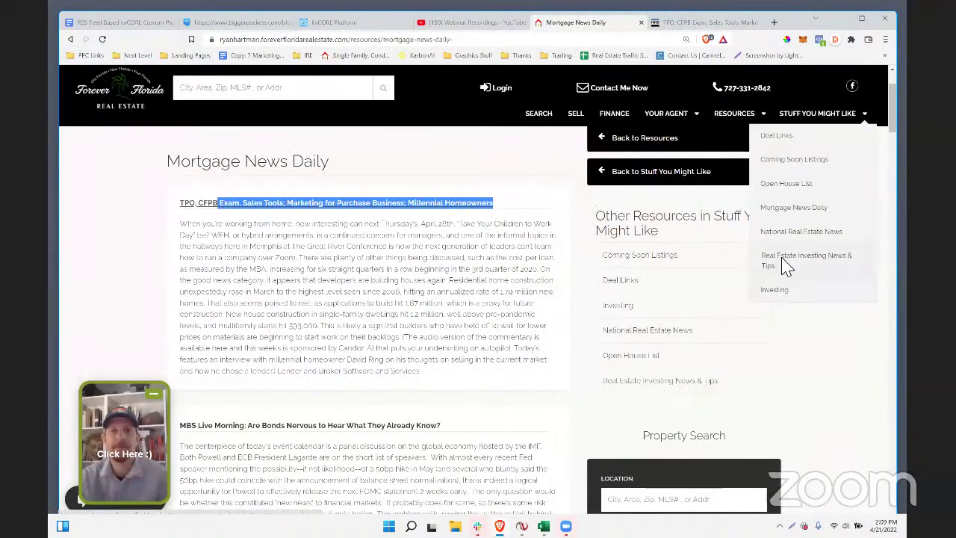
left_click(788, 261)
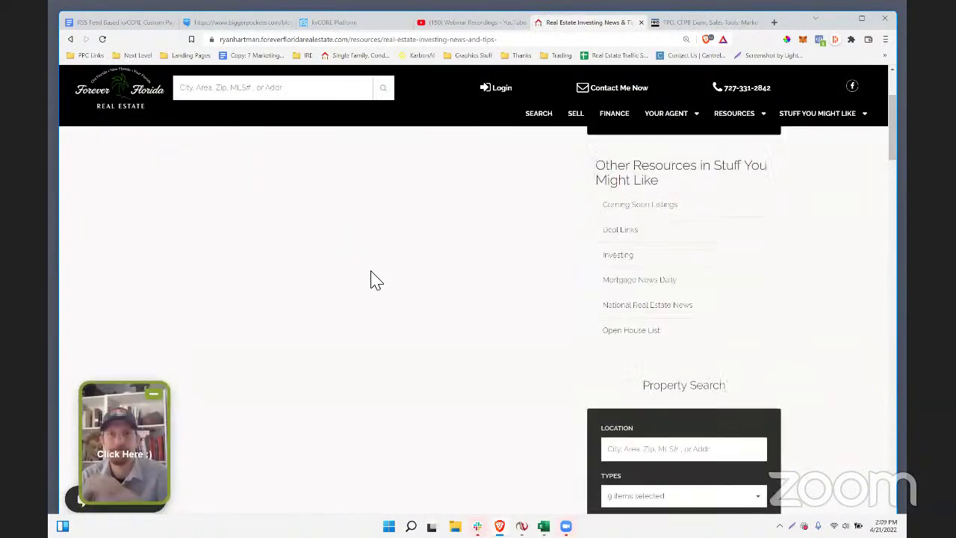
- Return to the kvCORE Platform Custom Pages list
key("ctrl+Tab")
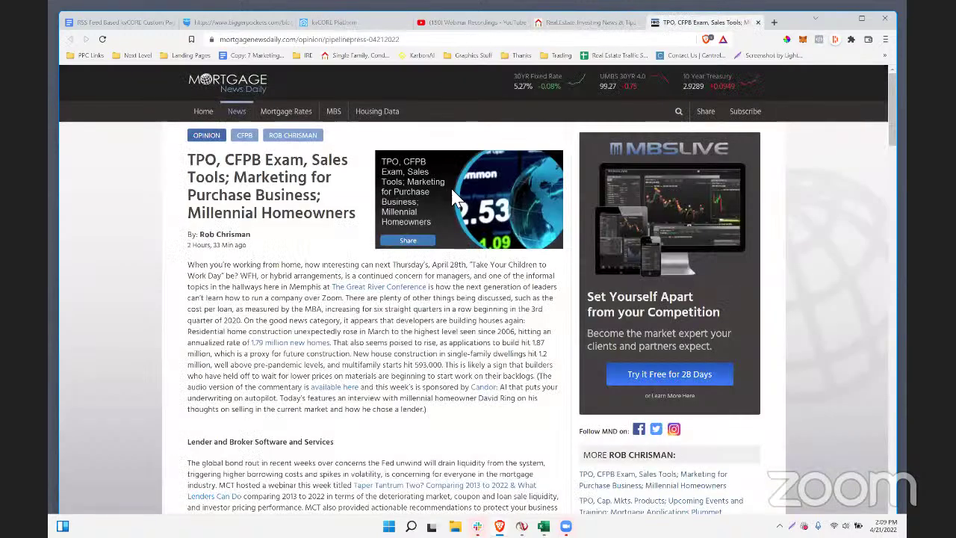
key("ctrl+3")
scroll(418, 388, "down", 3)
scroll(418, 390, "down", 2)
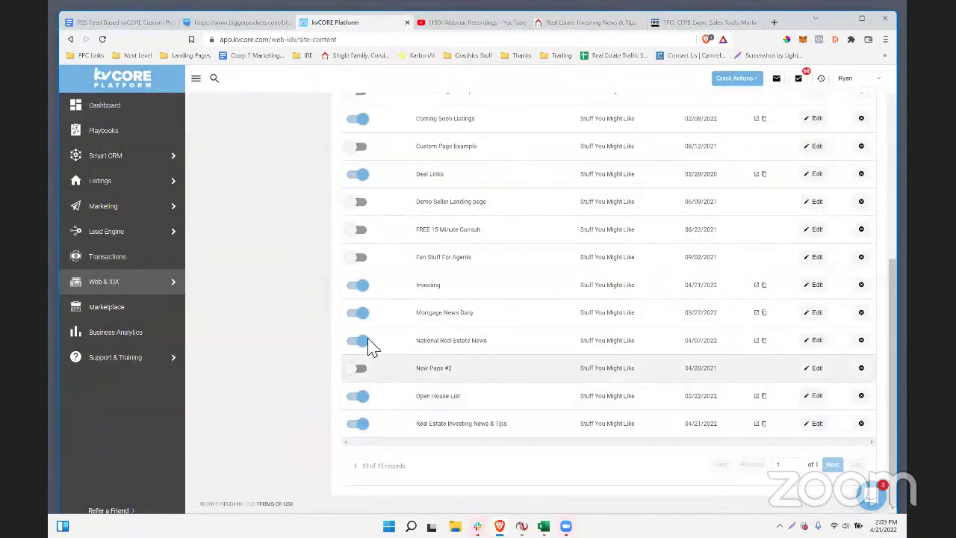
- Reopen the Mortgage News Daily page settings and close them unchanged
left_click(815, 314)
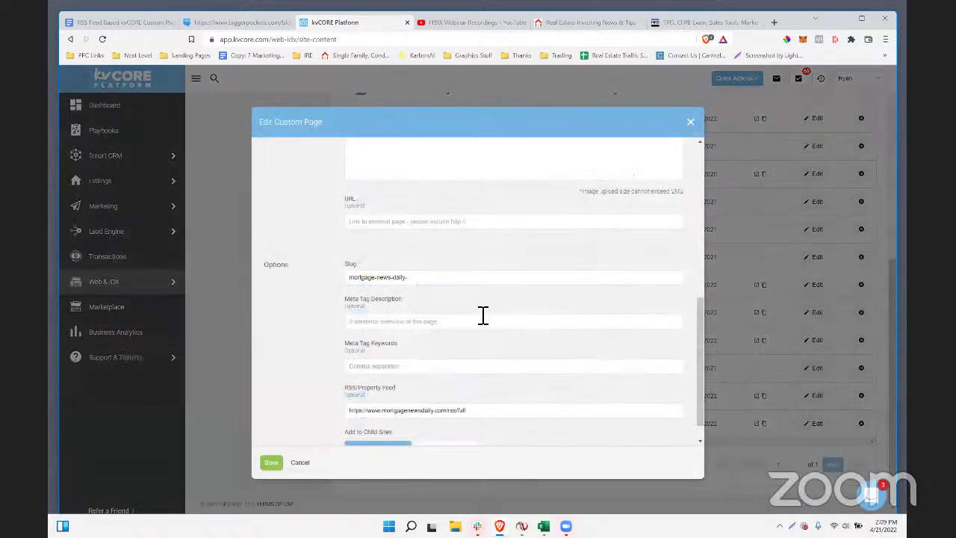
scroll(471, 351, "down", 1)
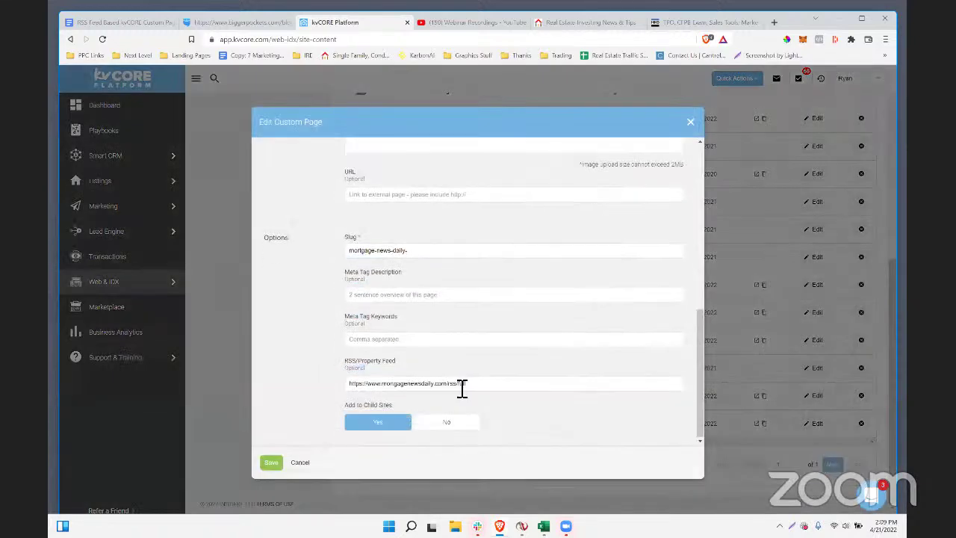
left_click(690, 123)
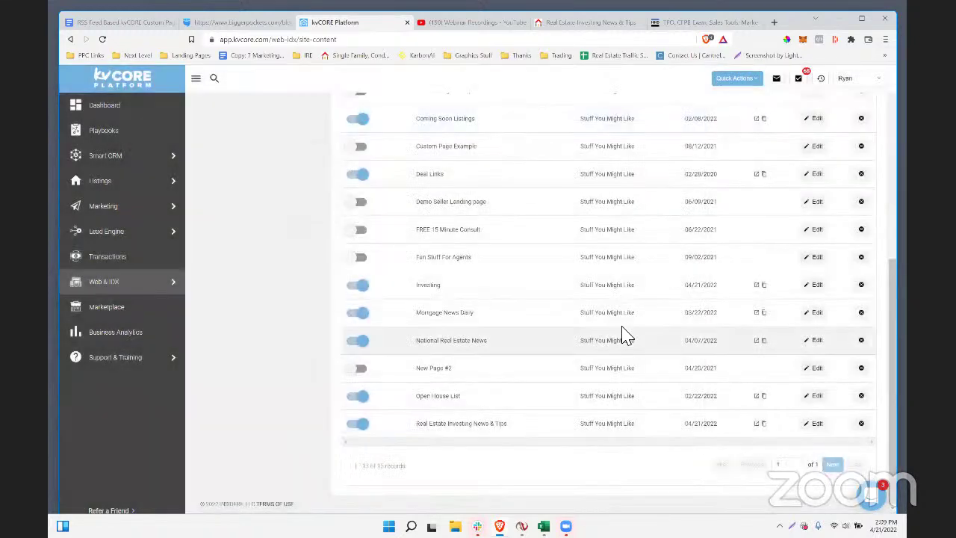
- Save the National Real Estate News page with its cnbc.com RSS feed, then view the live site
left_click(815, 341)
scroll(541, 309, "down", 5)
scroll(541, 309, "down", 1)
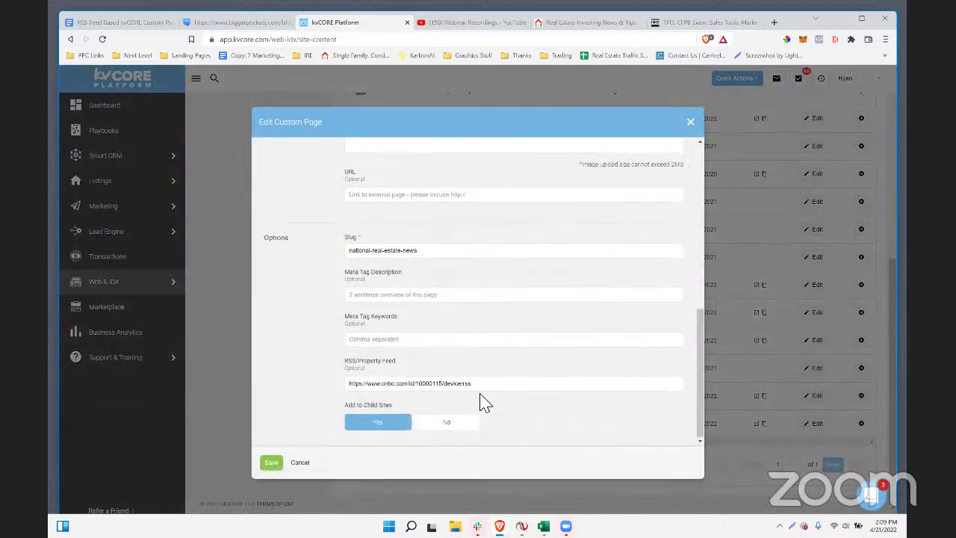
triple_click(411, 383)
left_click(271, 467)
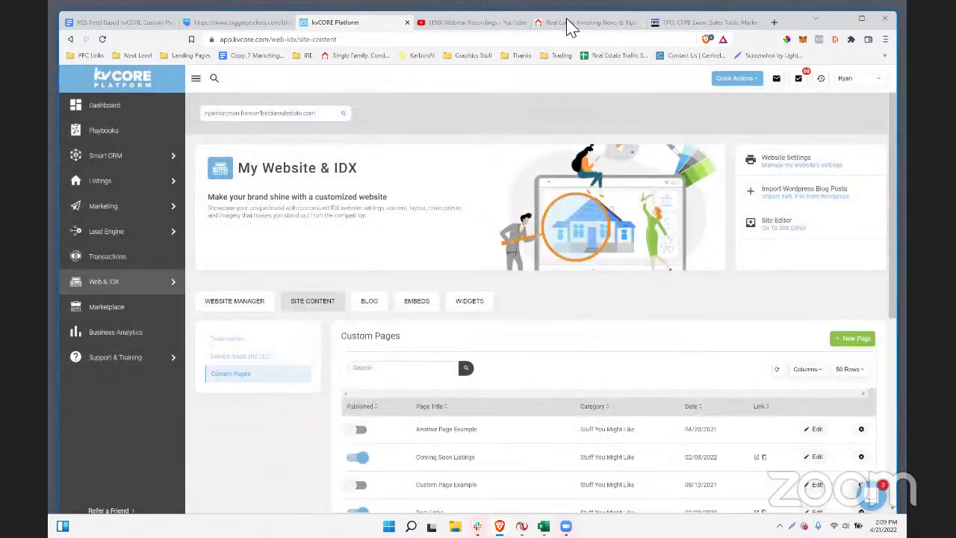
left_click(579, 22)
- Open National Real Estate News under Stuff You Might Like and browse its CNBC real estate articles
mouse_move(816, 113)
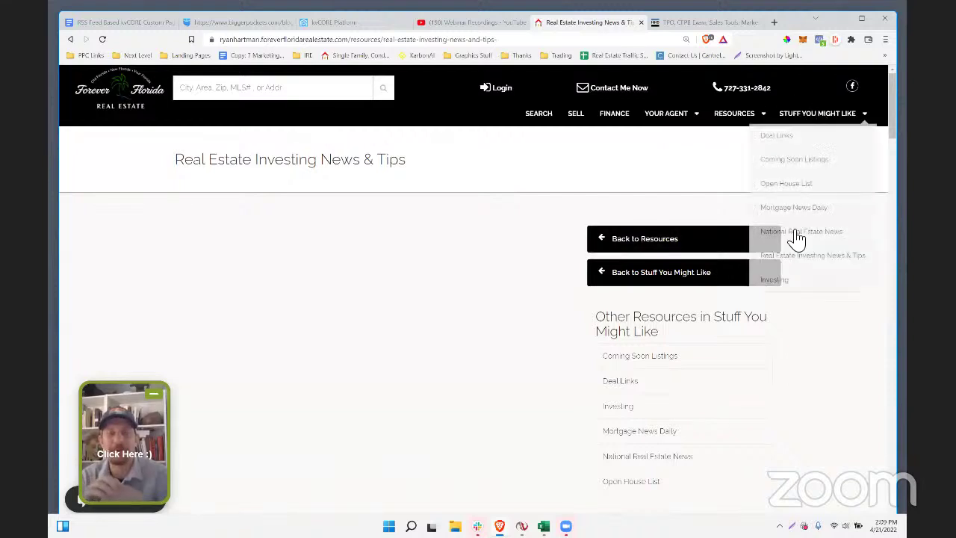
left_click(797, 235)
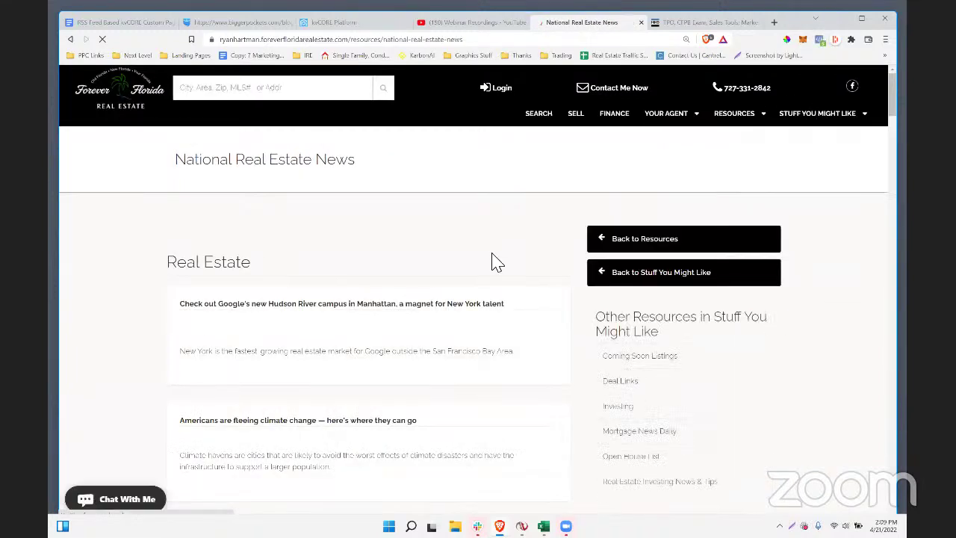
scroll(292, 315, "down", 1)
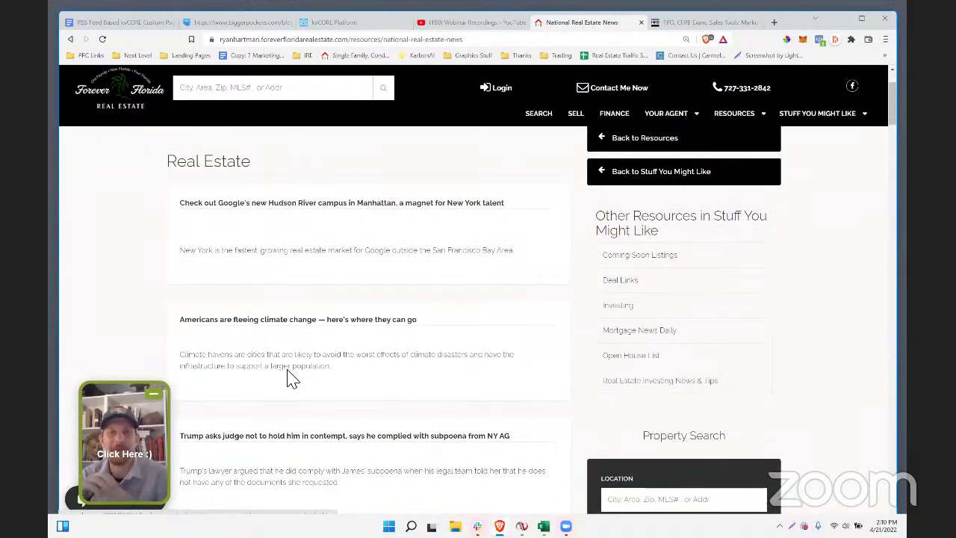
scroll(403, 388, "up", 1)
mouse_move(803, 120)
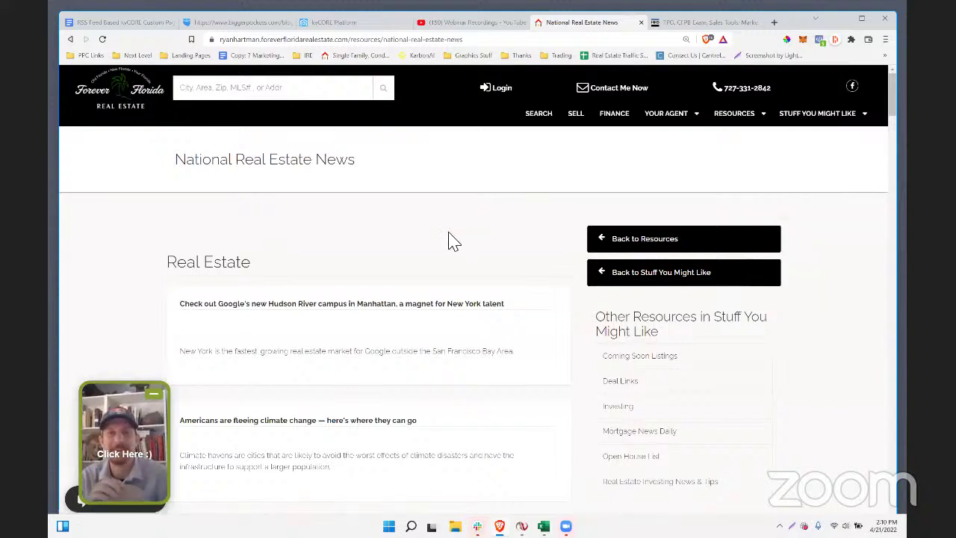
- In the RSS notes document, add a bullet 'Keeping Current Matters has a feed' below Mortgage Rates
left_click(213, 24)
key("ctrl+shift+Tab")
scroll(448, 374, "down", 2)
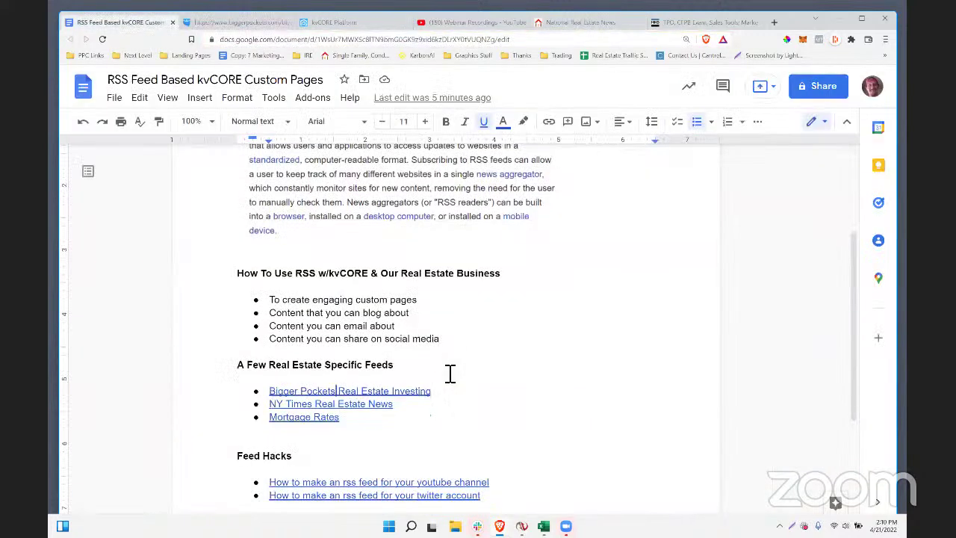
left_click(409, 399)
key("Return")
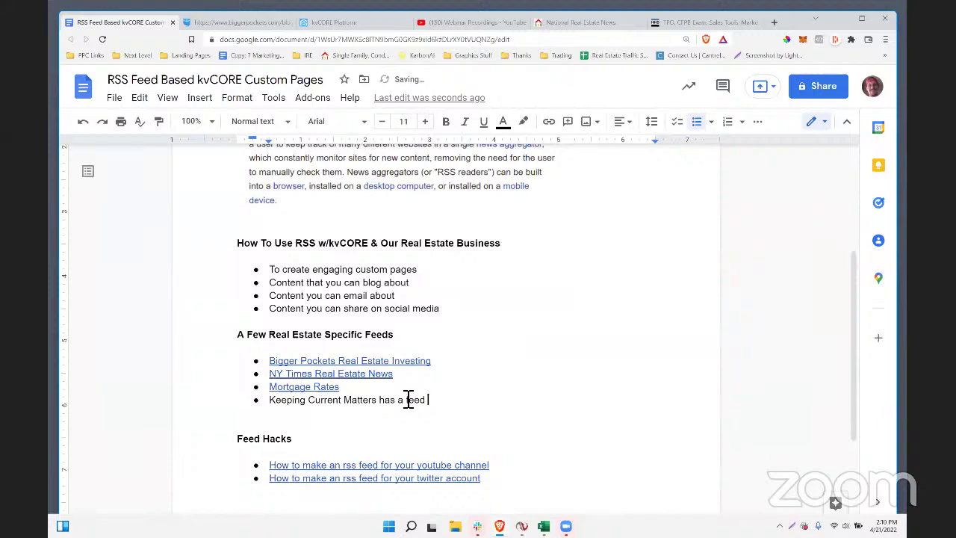
scroll(408, 399, "up", 1)
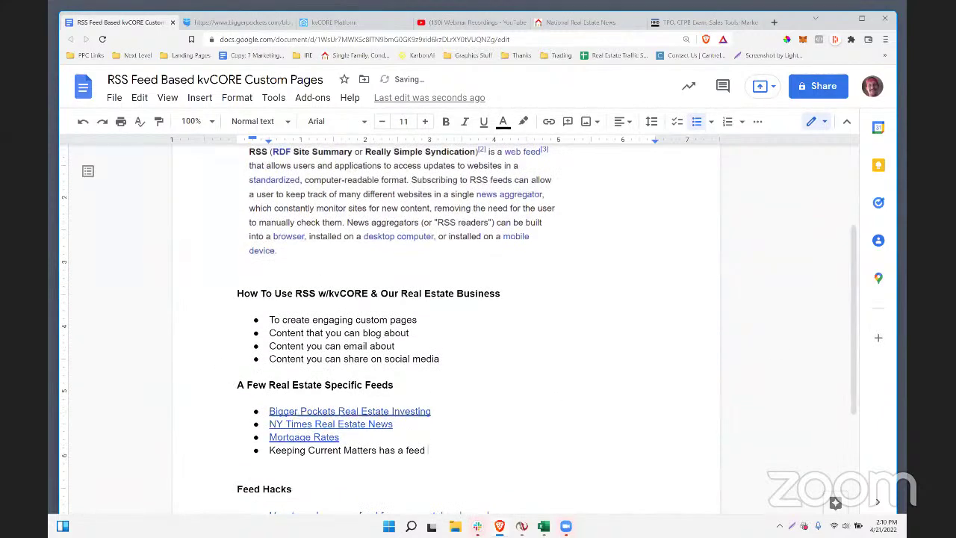
scroll(382, 377, "down", 2)
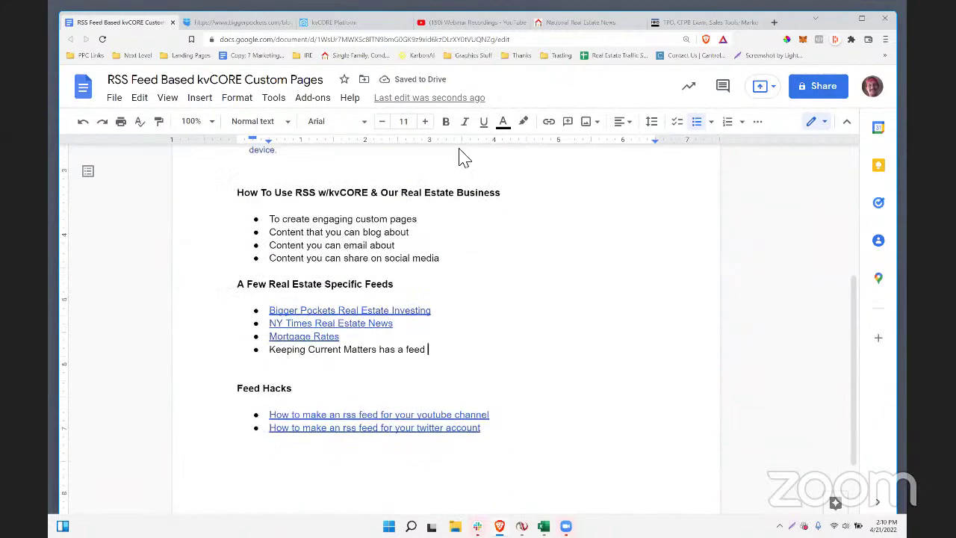
- Search Google in a new tab for 'keeping current matters rss feed' and scan the results
left_click(774, 23)
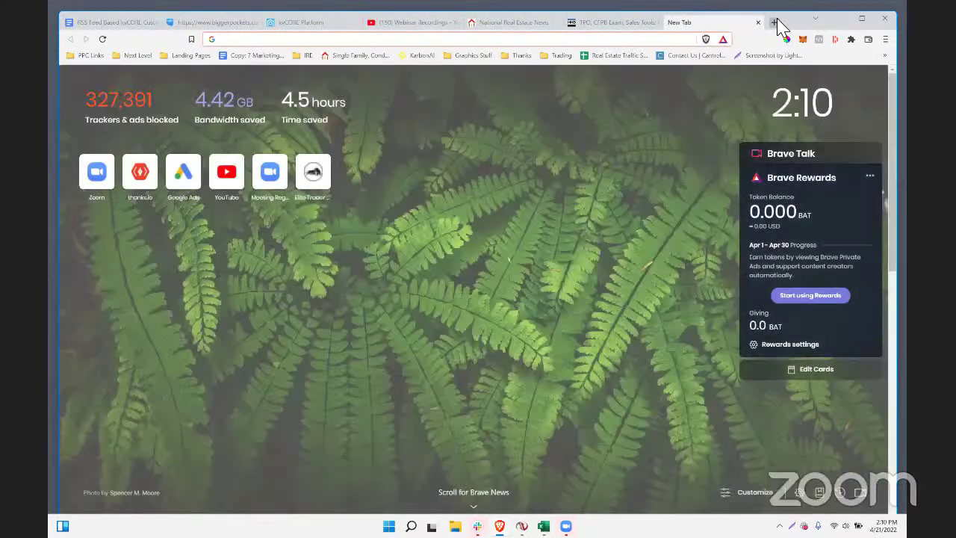
type("keeping current matters")
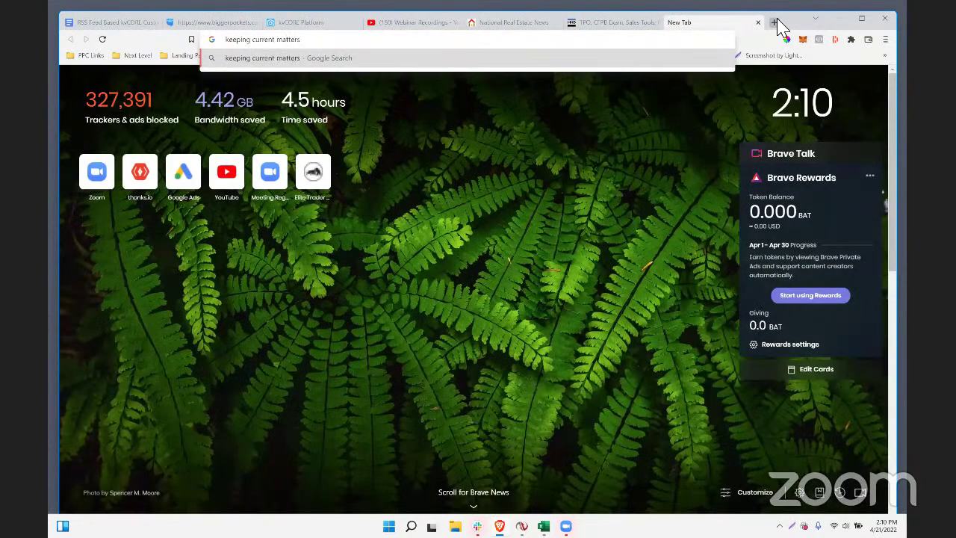
type(" rss feed")
key("Return")
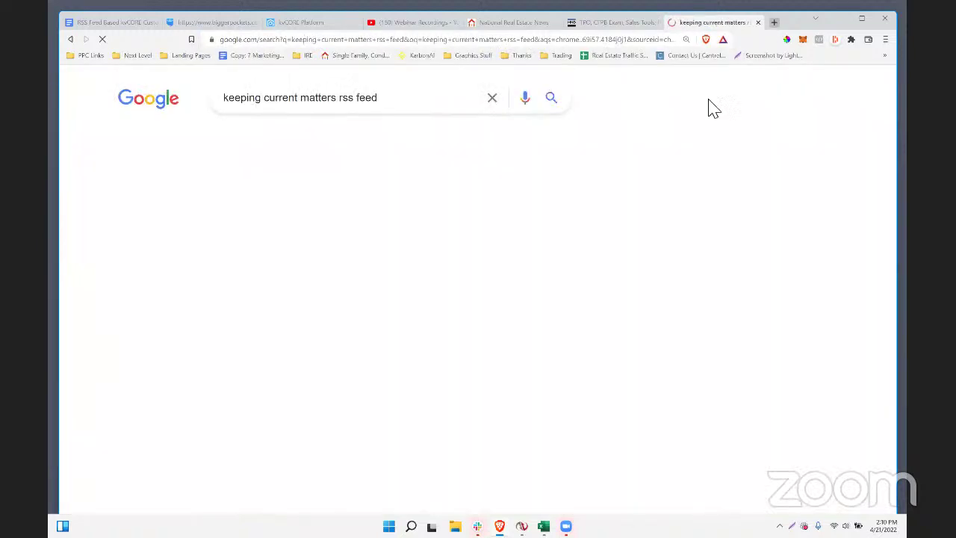
scroll(249, 252, "down", 1)
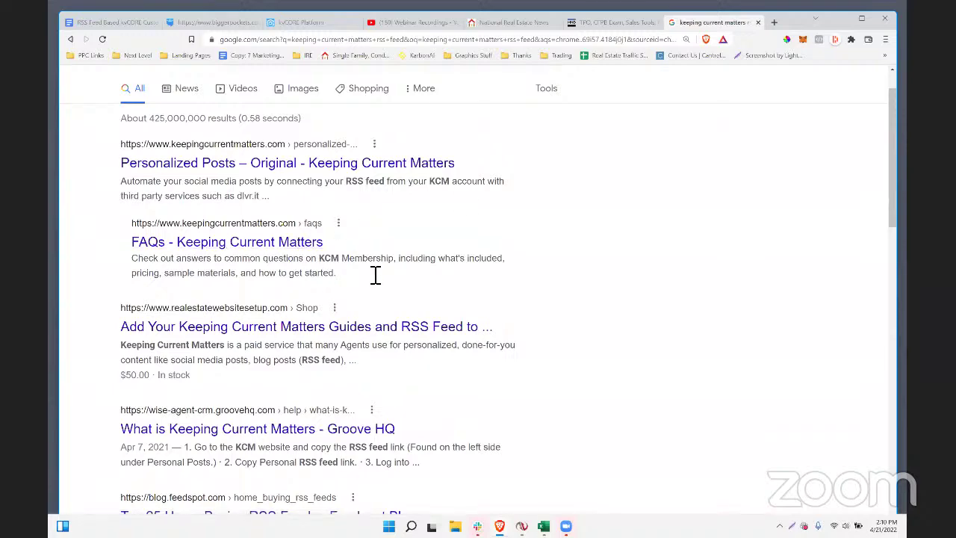
scroll(341, 390, "down", 2)
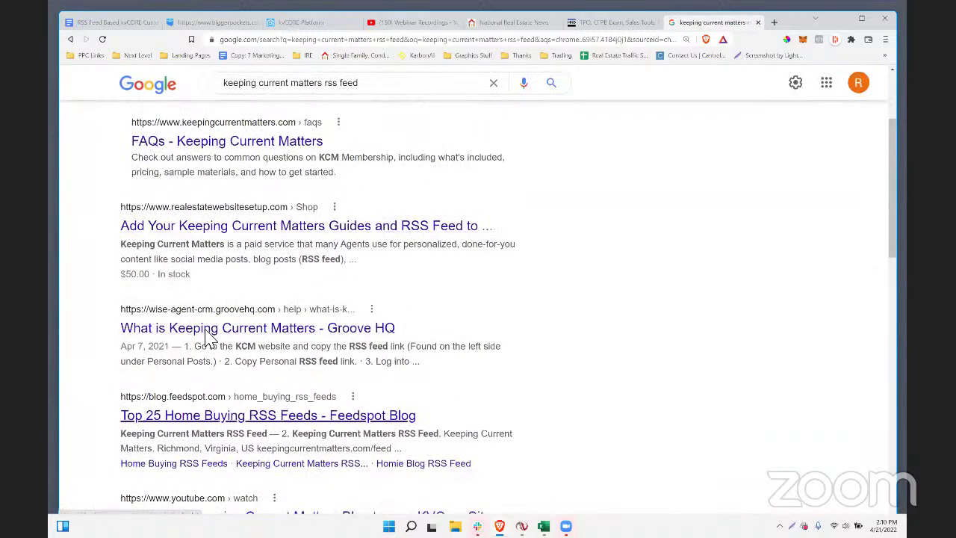
scroll(246, 341, "up", 2)
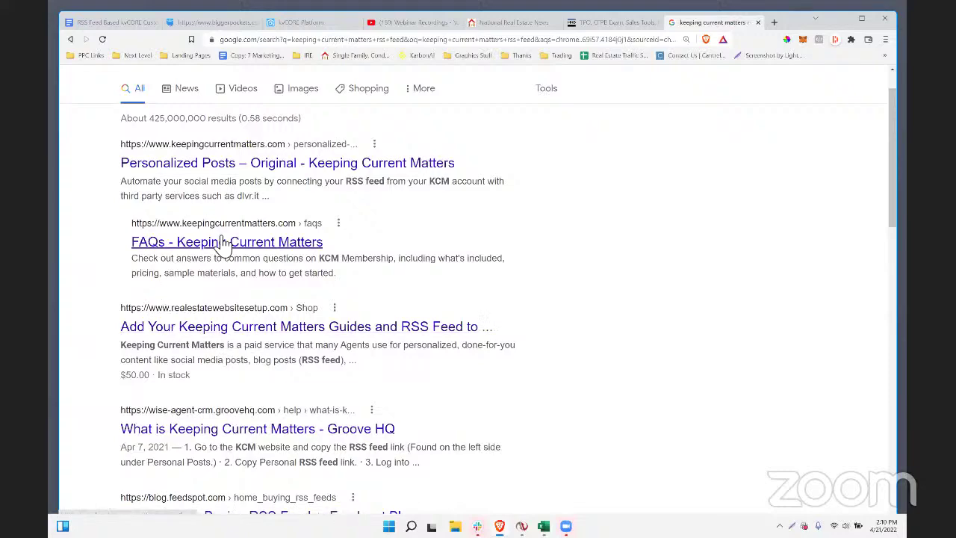
scroll(253, 269, "up", 1)
scroll(256, 269, "down", 3)
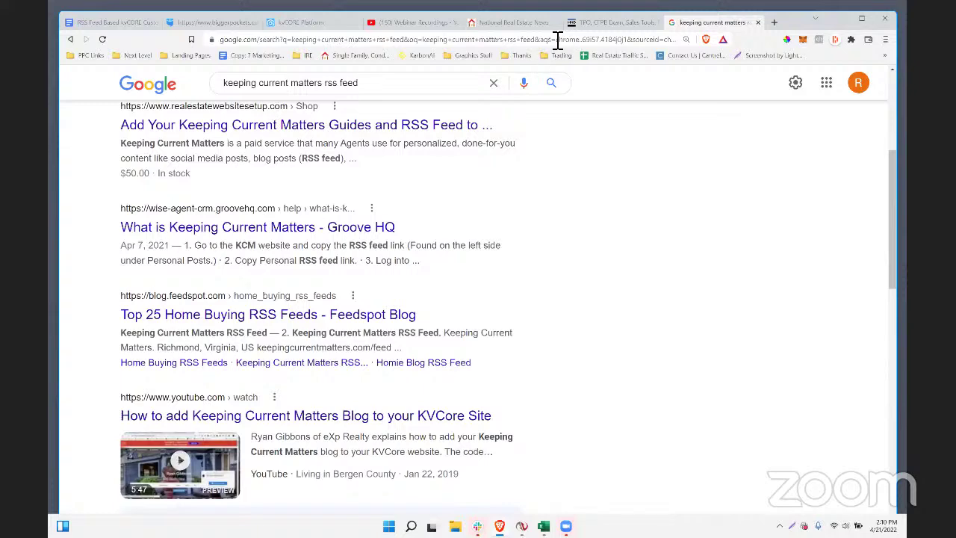
- Cycle through the browser tabs back to the site's National Real Estate News page
left_click(214, 27)
left_click(293, 25)
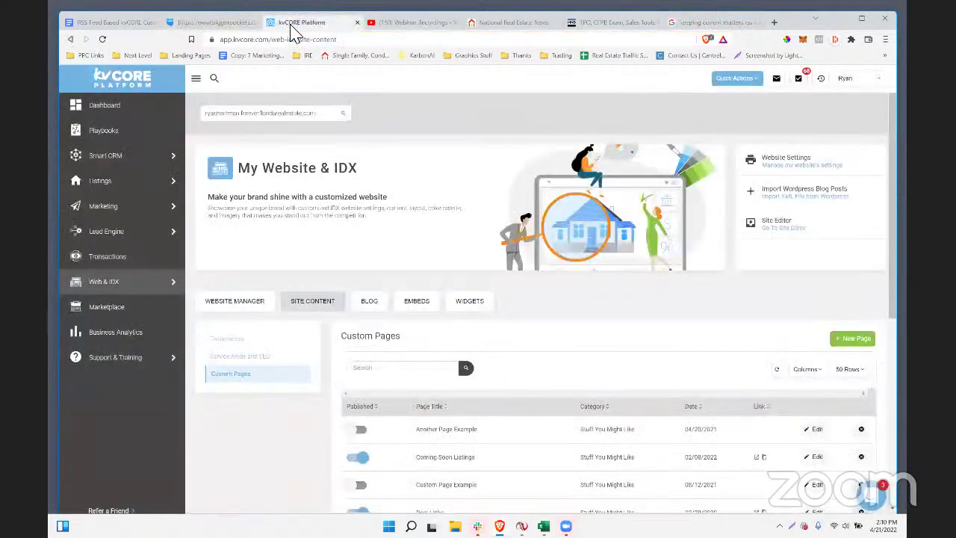
left_click(126, 27)
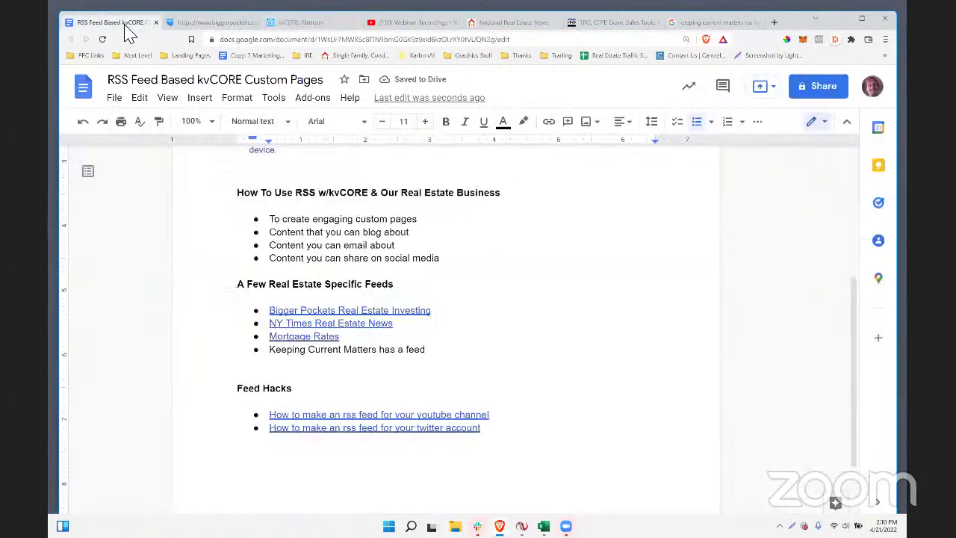
left_click(493, 24)
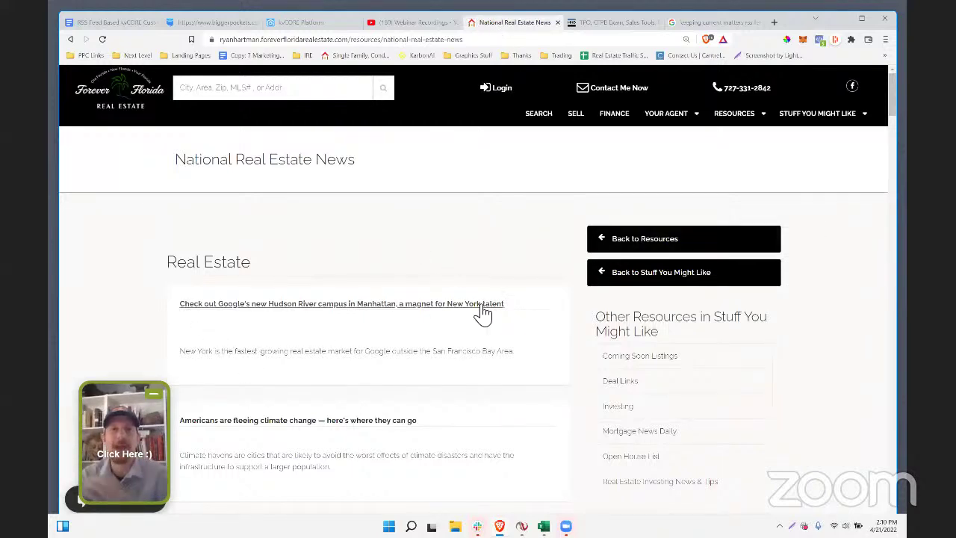
scroll(480, 313, "down", 2)
scroll(412, 262, "up", 2)
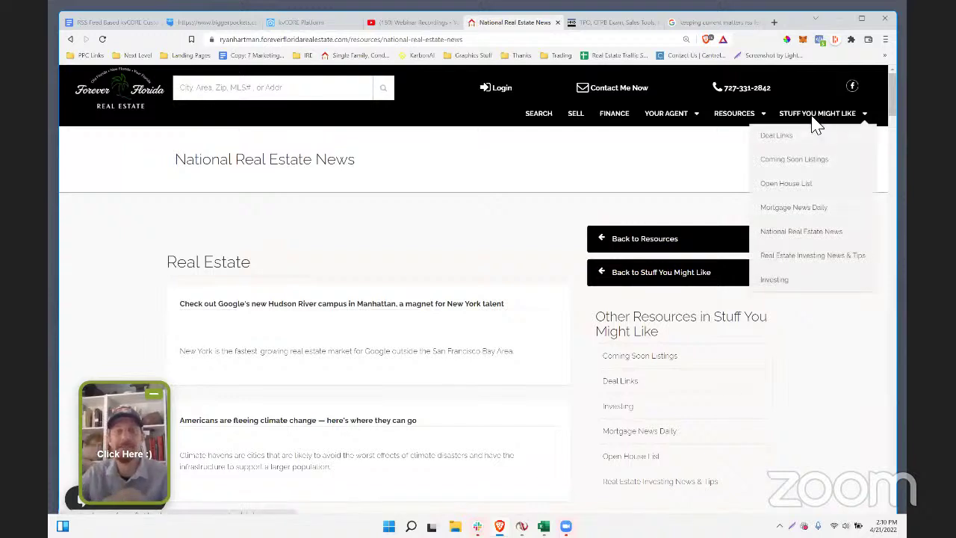
- Browse the Mortgage News Daily feed articles, then return to the 13-page kvCORE Custom Pages list
mouse_move(831, 129)
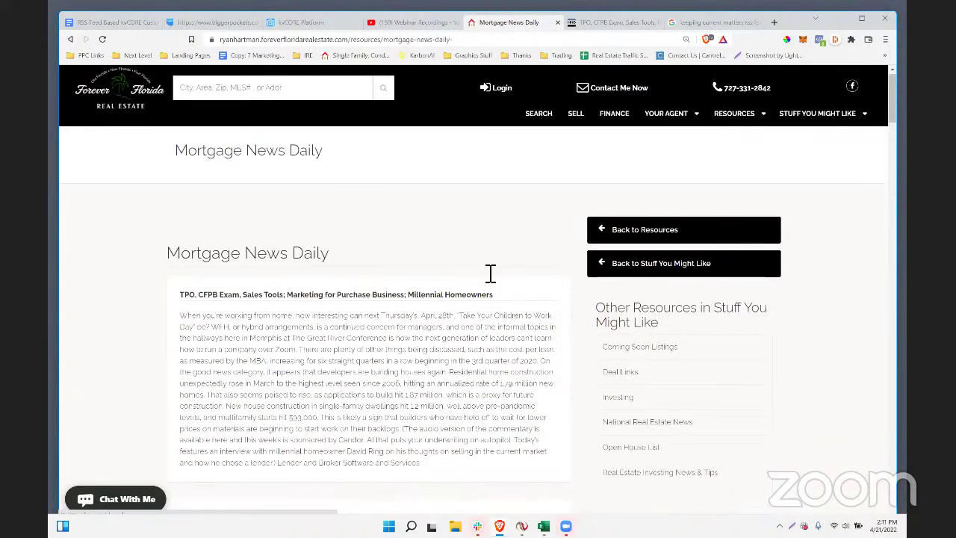
scroll(491, 273, "down", 2)
scroll(490, 273, "down", 8)
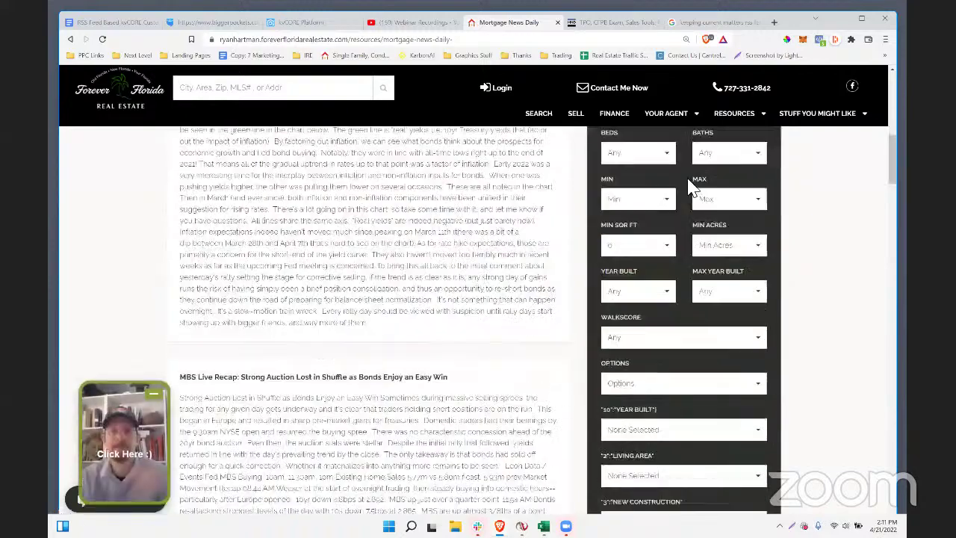
scroll(814, 127, "up", 5)
scroll(814, 128, "up", 4)
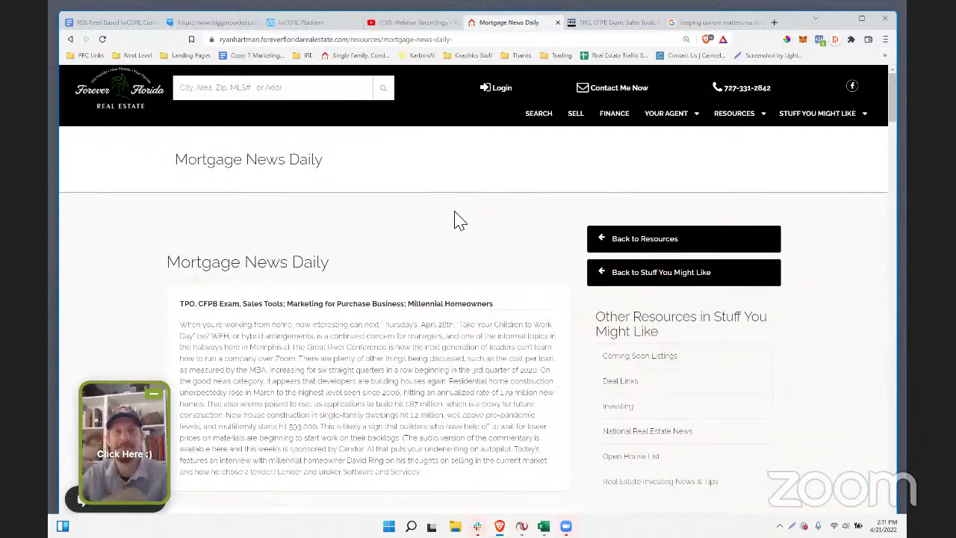
scroll(390, 363, "down", 5)
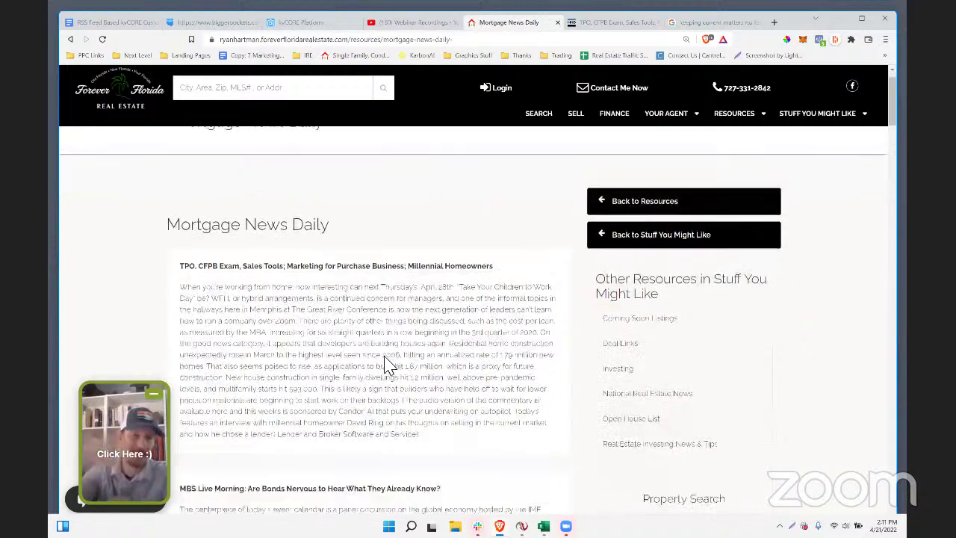
scroll(387, 373, "down", 9)
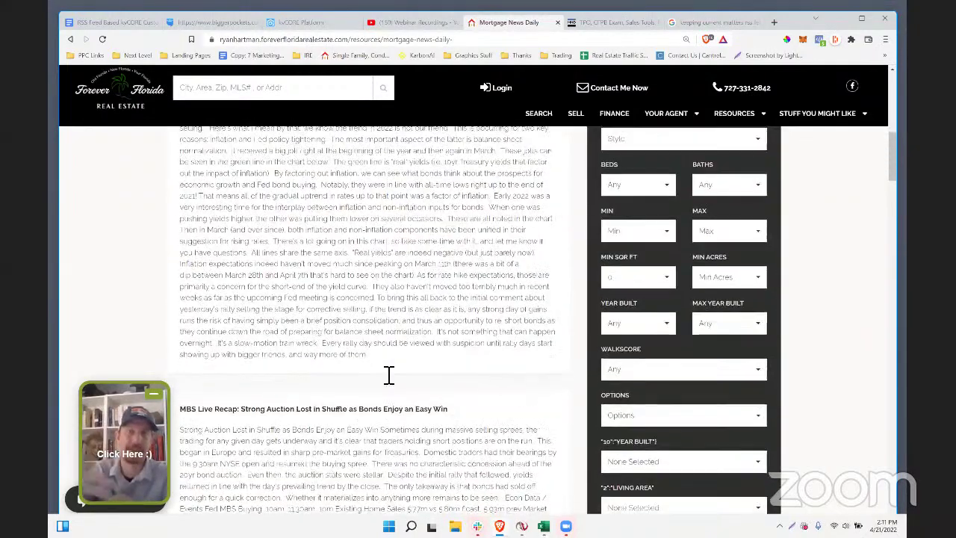
scroll(394, 251, "down", 10)
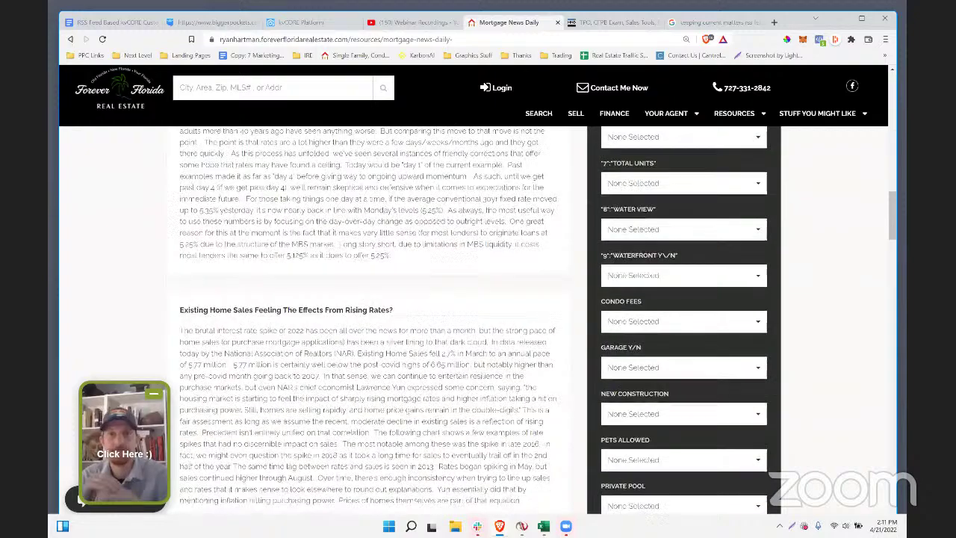
scroll(398, 253, "down", 3)
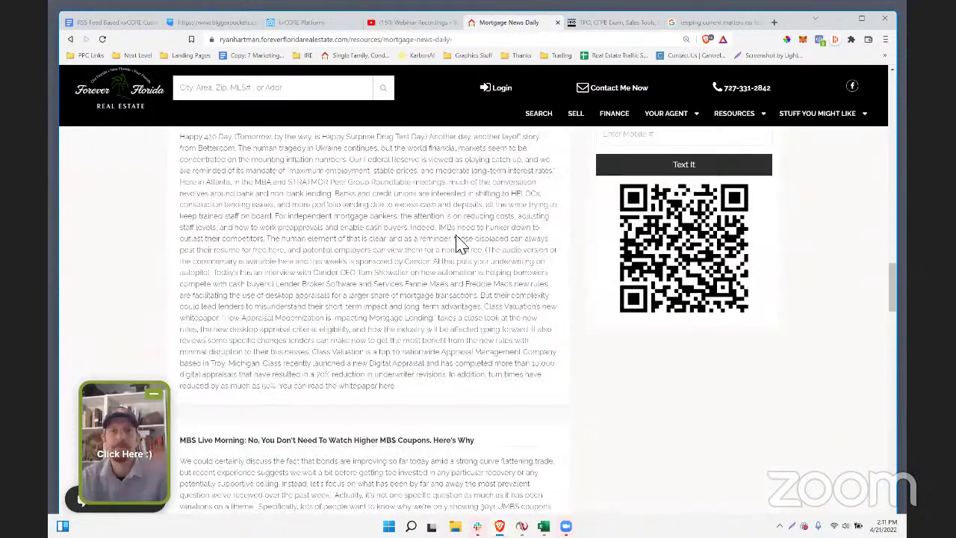
scroll(413, 291, "up", 8)
scroll(410, 298, "up", 15)
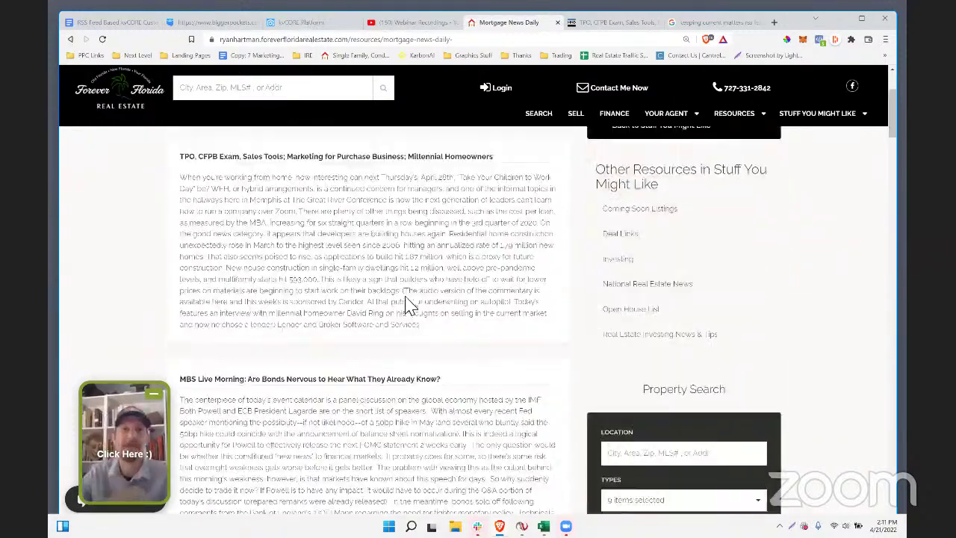
key("ctrl+3")
scroll(806, 435, "down", 5)
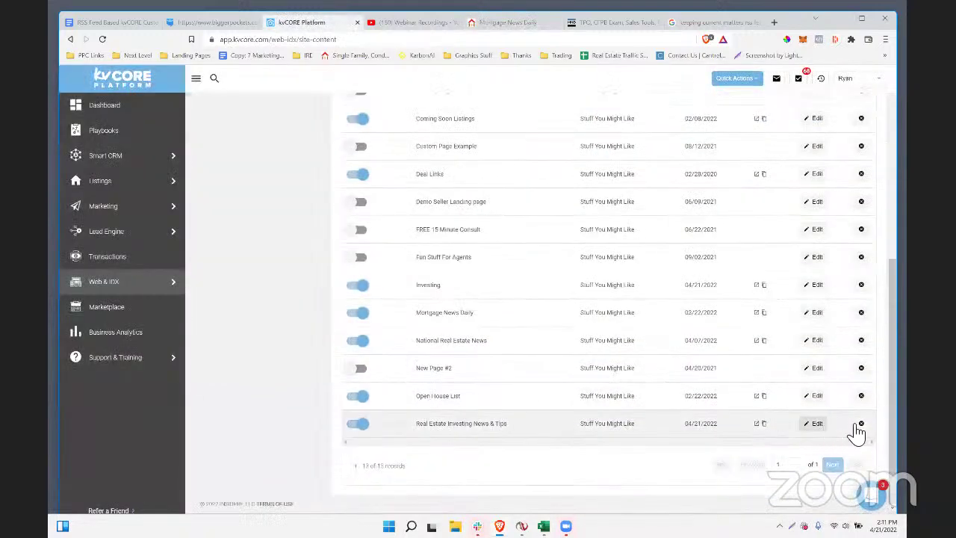
- Delete the old custom page from the custom pages list
left_click(861, 424)
left_click(429, 271)
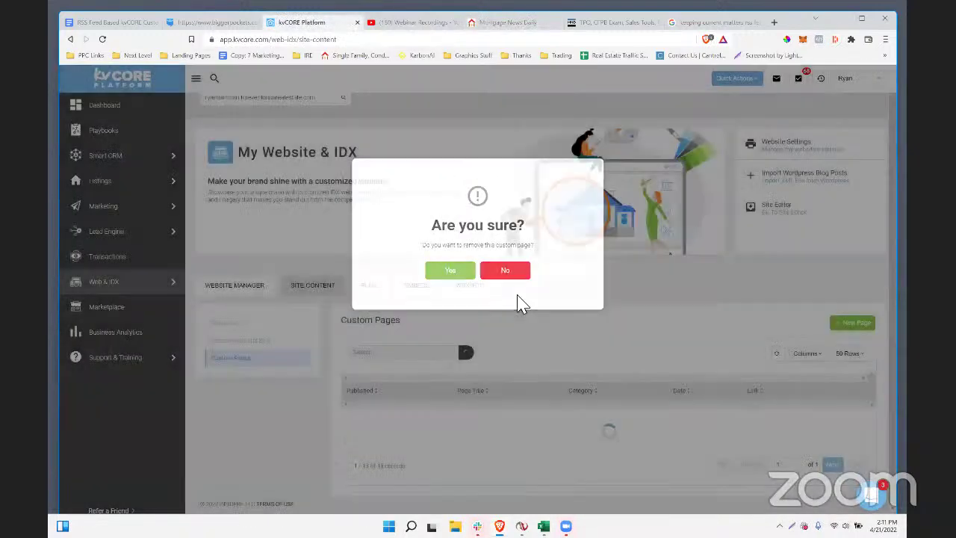
scroll(555, 367, "down", 5)
scroll(733, 430, "up", 5)
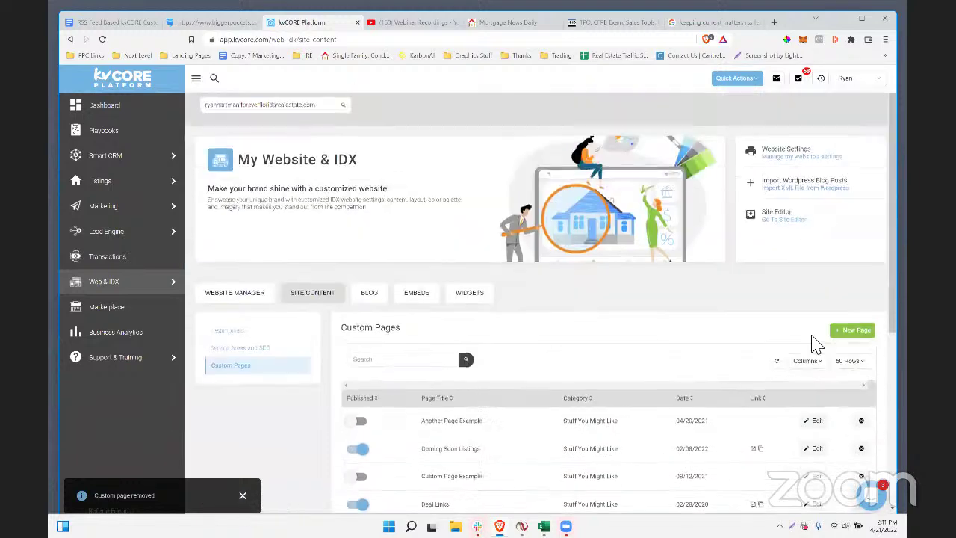
- Start a new custom page and copy the BiggerPockets RSS feed address
left_click(843, 339)
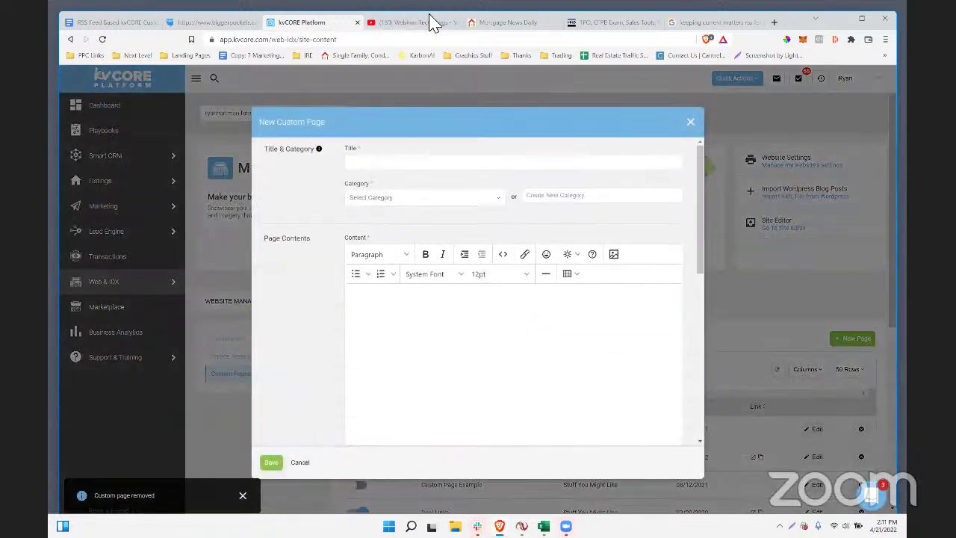
left_click(195, 23)
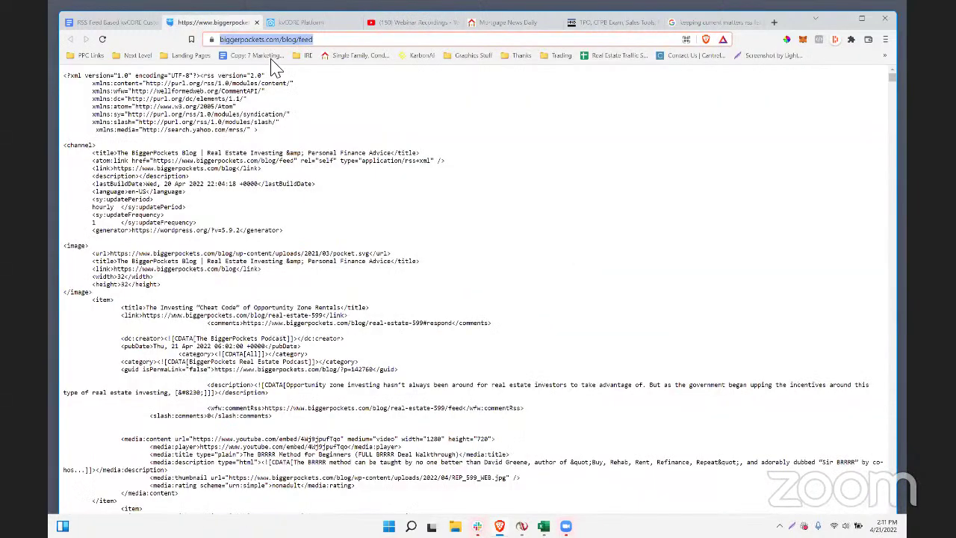
right_click(275, 38)
left_click(305, 97)
left_click(288, 22)
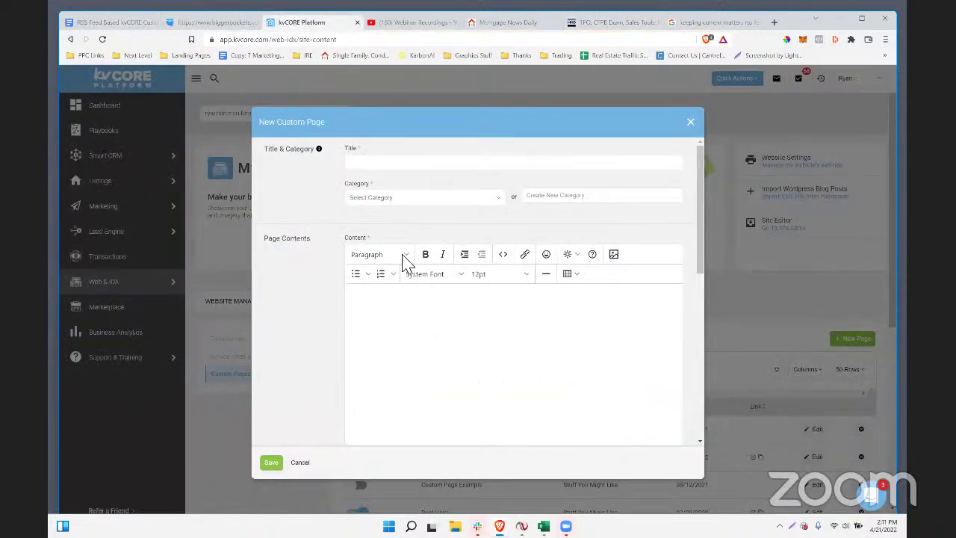
- Create the Bigger Pockets page under Stuff You Might Like with the BiggerPockets feed, and save
left_click(382, 162)
left_click(385, 197)
left_click(374, 214)
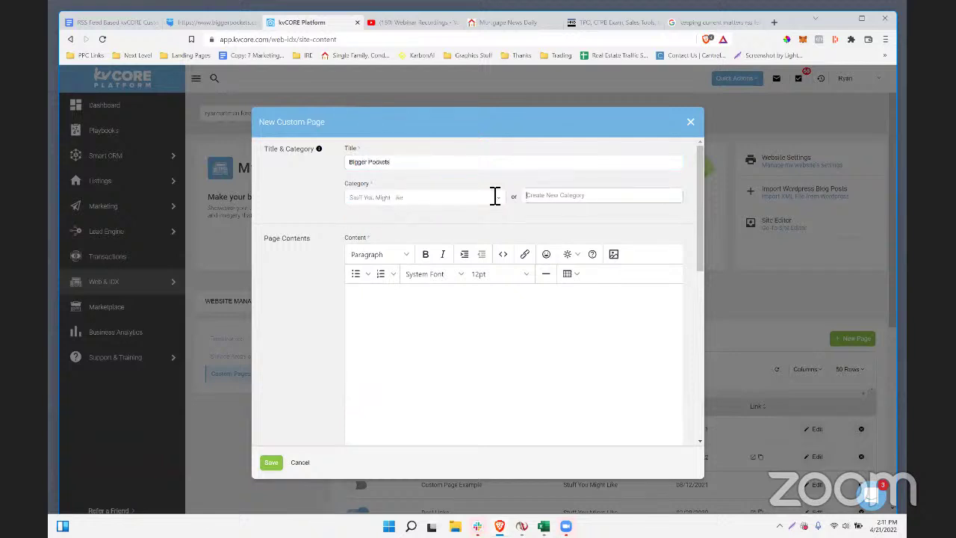
scroll(334, 264, "down", 10)
left_click(364, 385)
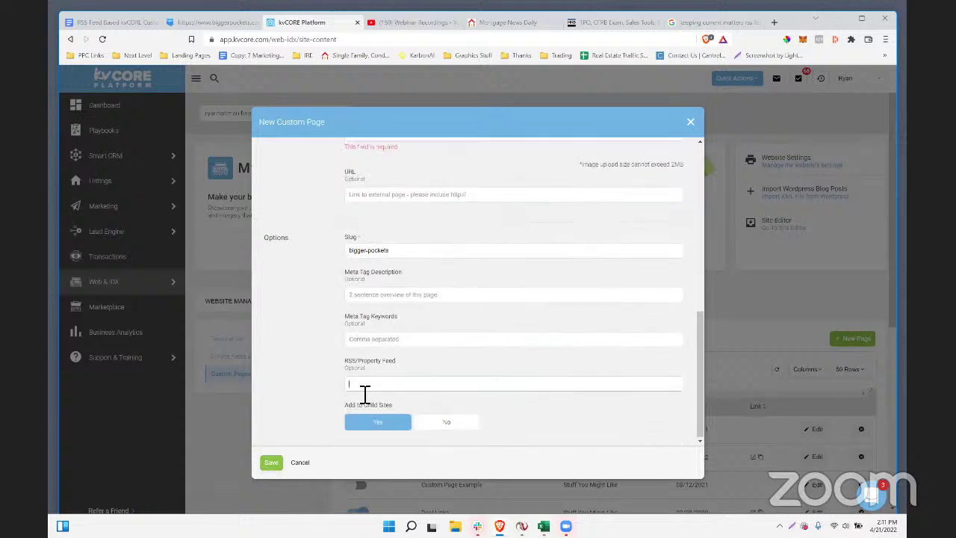
left_click(270, 461)
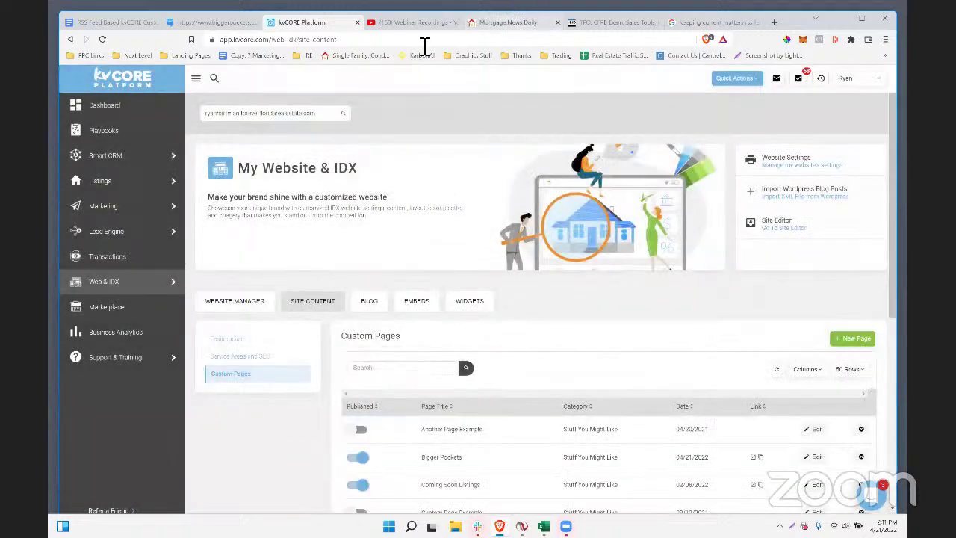
left_click(508, 22)
- Reload the agent site and review the new Bigger Pockets page under Stuff You Might Like
left_click(420, 40)
key("Return")
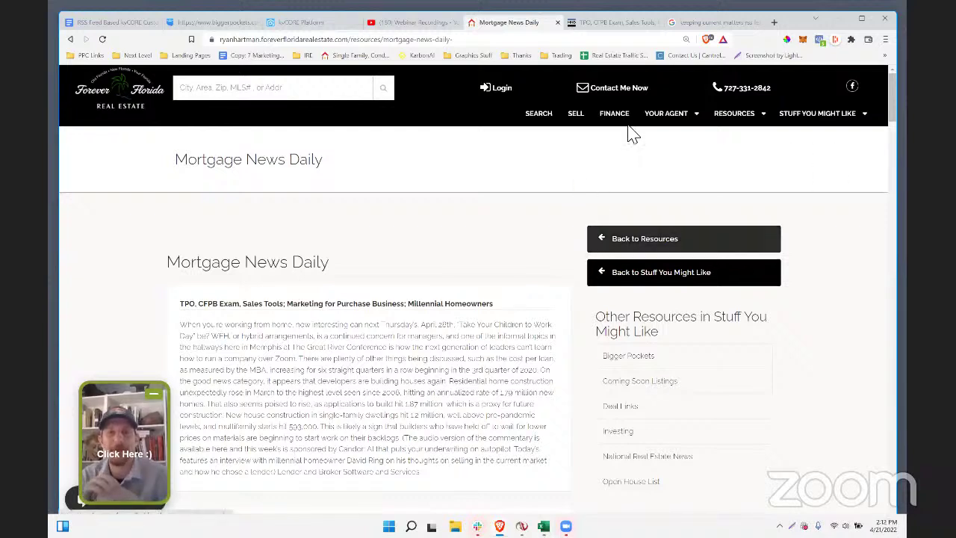
mouse_move(825, 115)
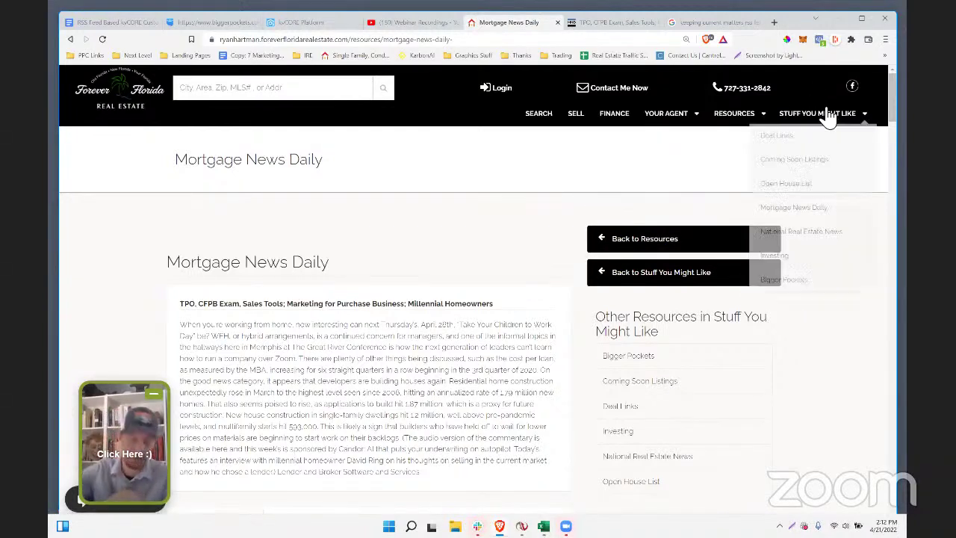
left_click(800, 282)
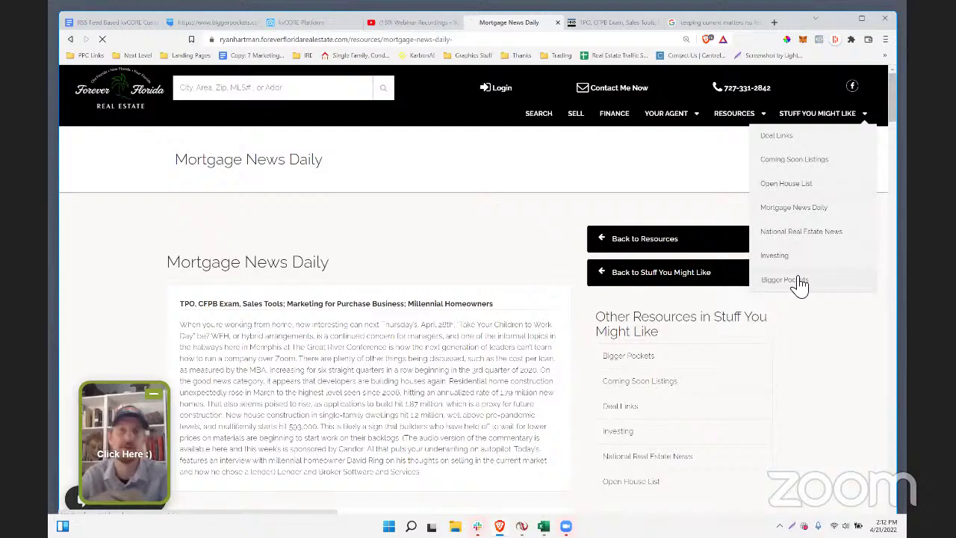
scroll(345, 211, "down", 5)
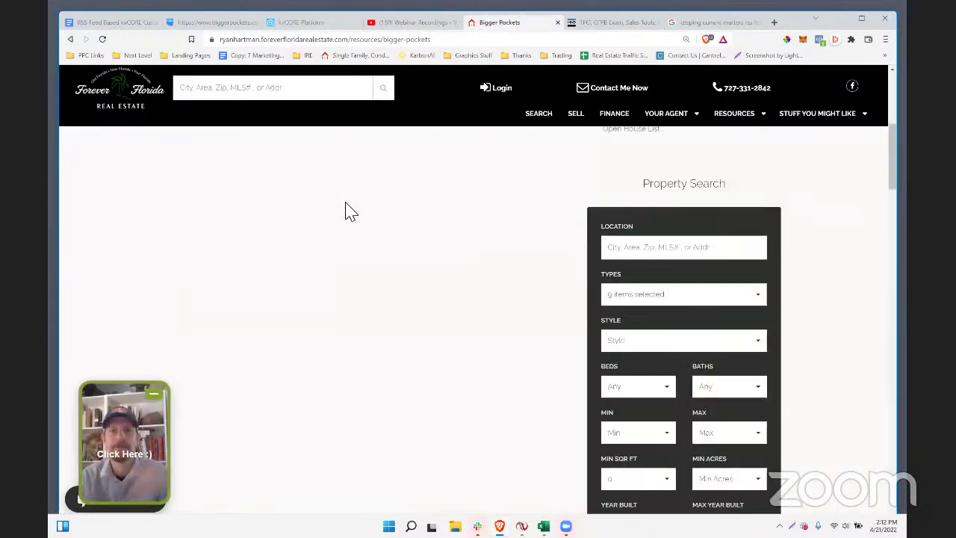
scroll(345, 211, "down", 15)
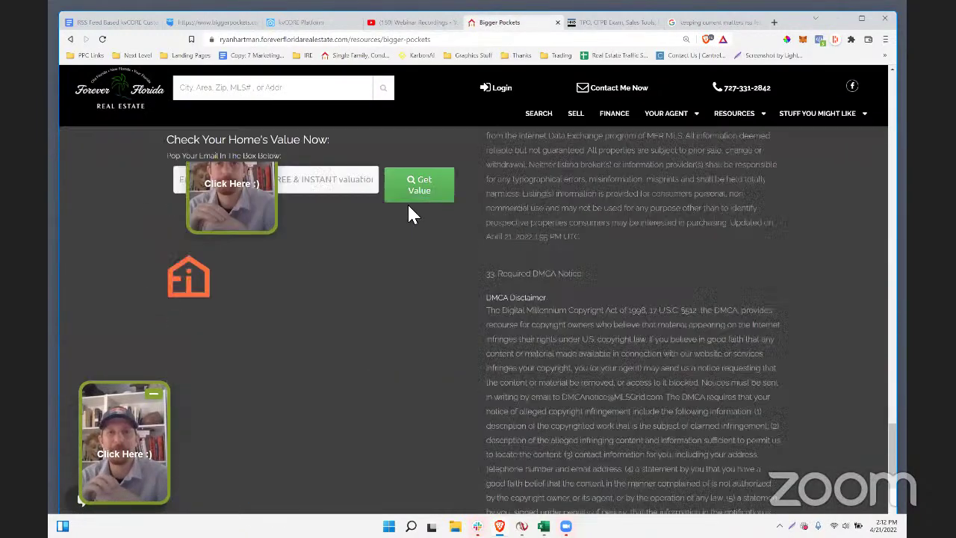
scroll(409, 215, "up", 15)
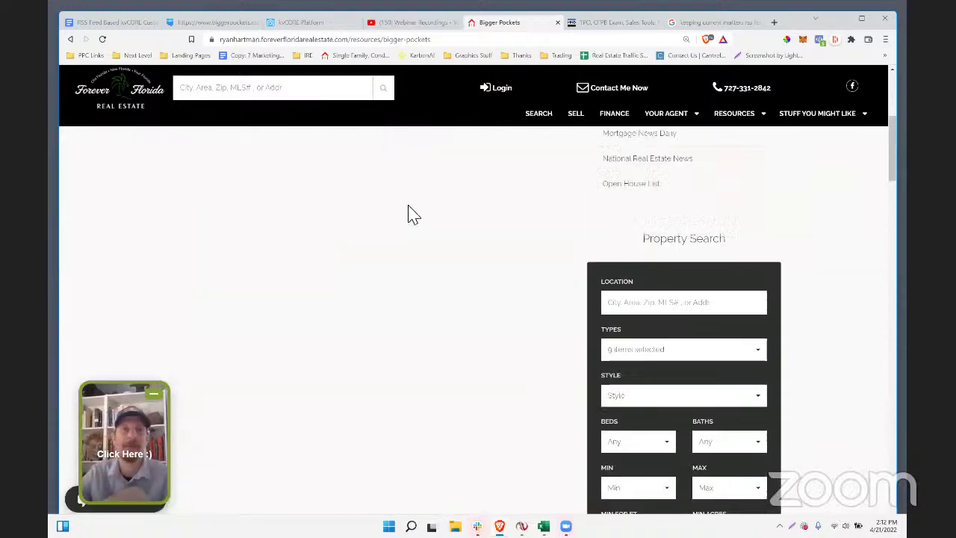
scroll(413, 215, "up", 4)
left_click_drag(174, 160, 265, 164)
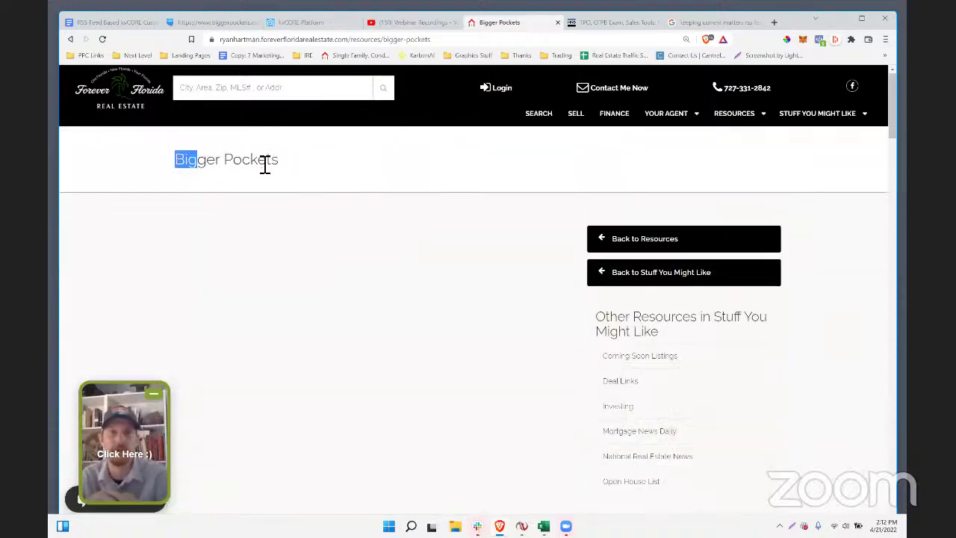
left_click(305, 224)
scroll(351, 250, "down", 4)
scroll(819, 200, "up", 4)
- Check the Mortgage News Daily and National Real Estate News pages from the menu
mouse_move(837, 124)
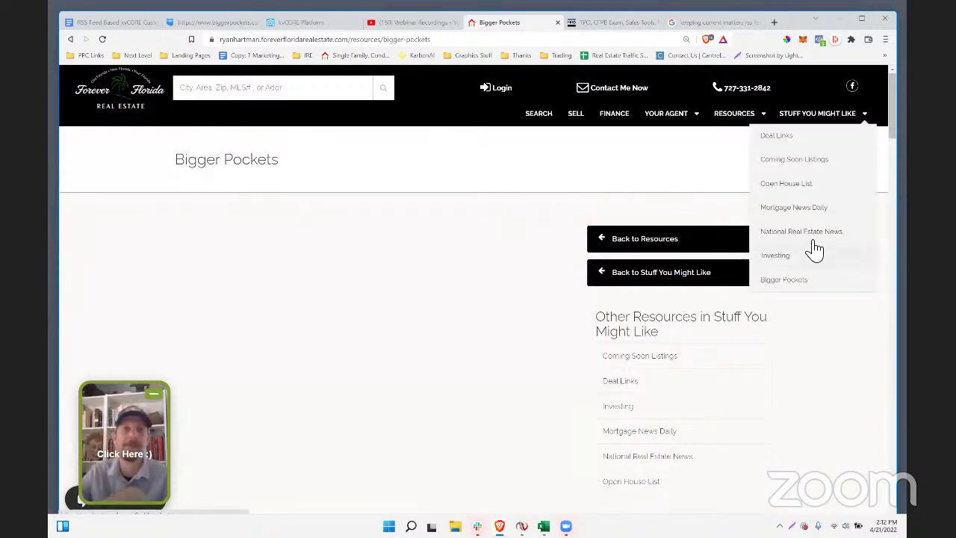
left_click(810, 216)
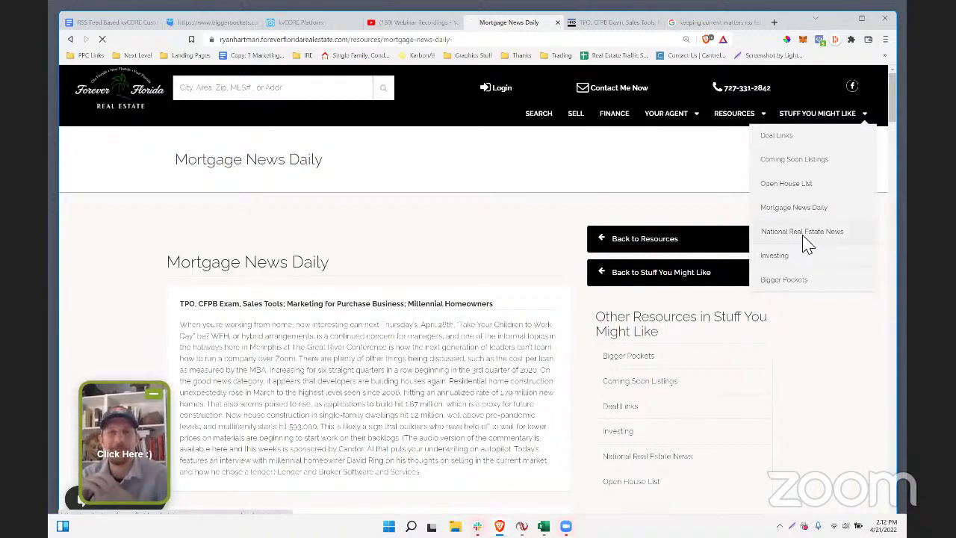
left_click(806, 237)
scroll(750, 111, "down", 3)
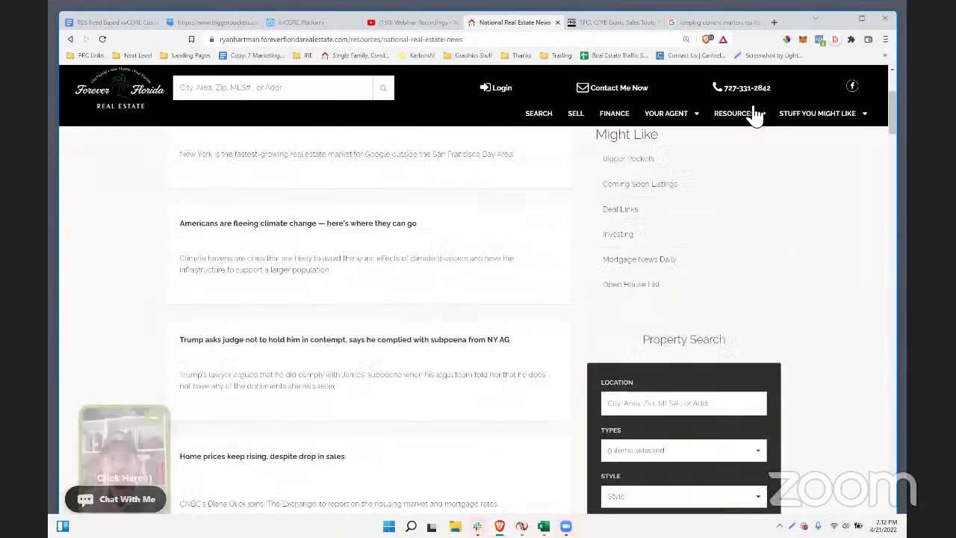
scroll(356, 57, "up", 3)
left_click(95, 24)
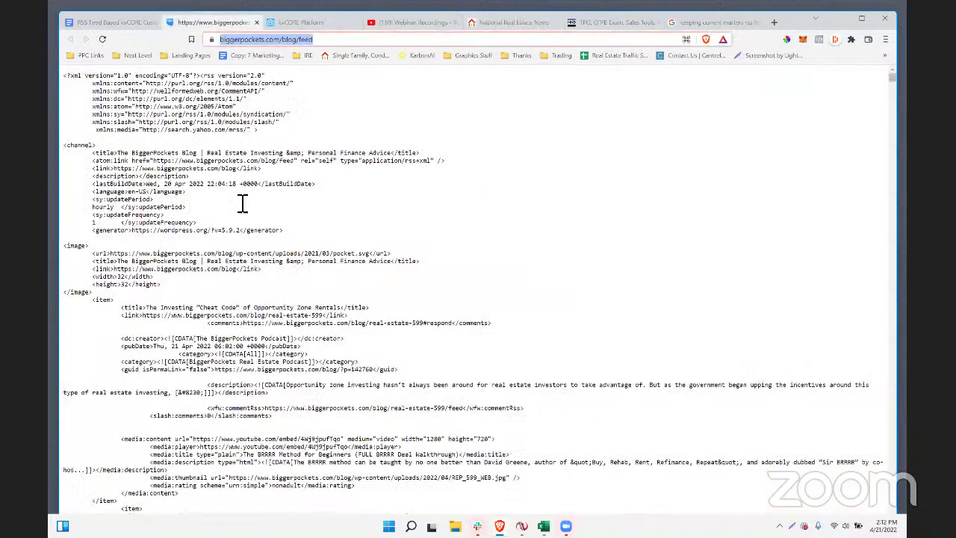
- Preview the NY Times Real Estate News link in the feed notes, then dismiss the preview
left_click(322, 331)
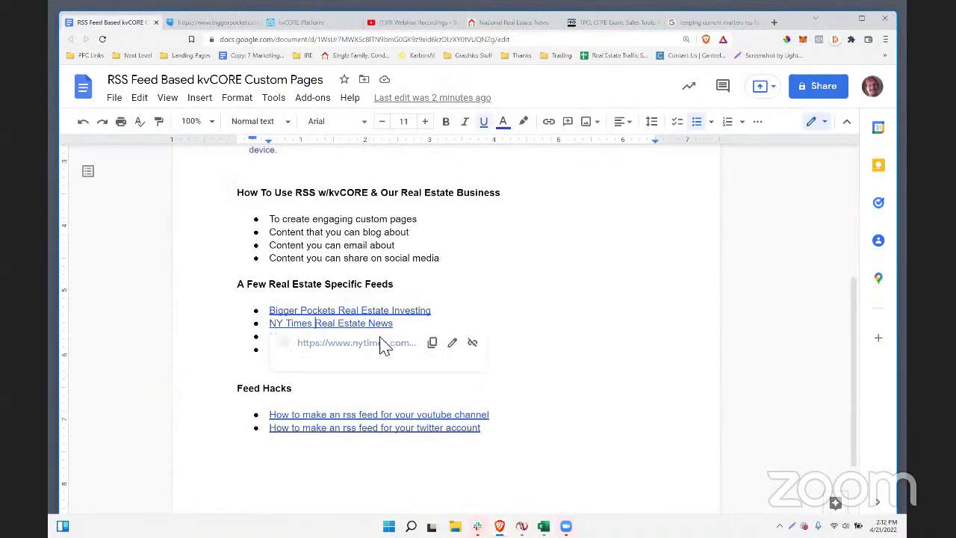
left_click(510, 316)
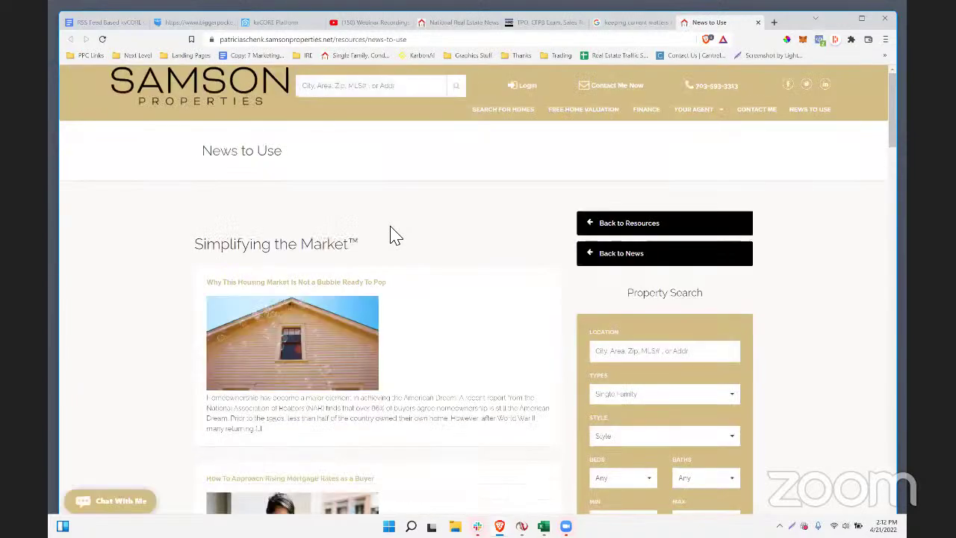
- Browse the Samson Properties News to Use articles and return to the top
scroll(155, 324, "down", 2)
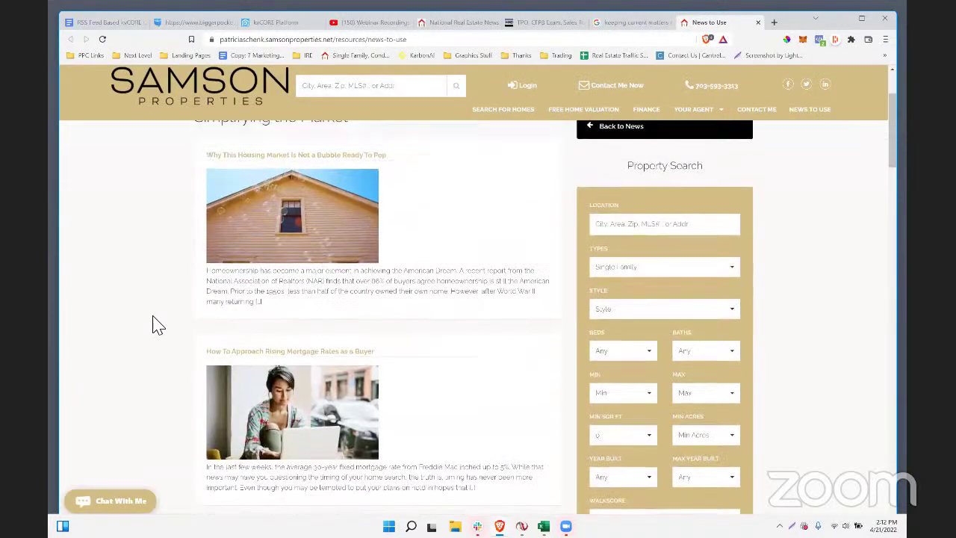
scroll(155, 324, "up", 2)
scroll(358, 338, "down", 10)
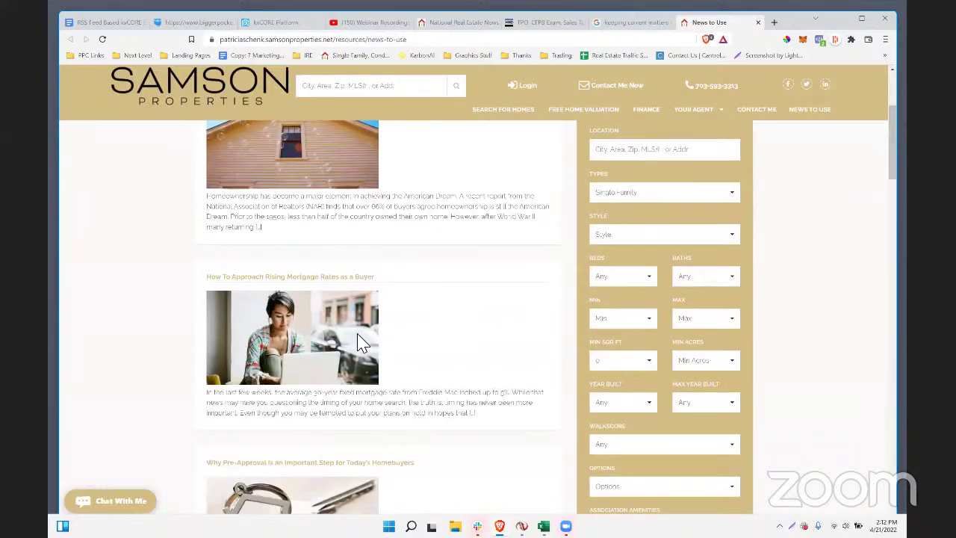
scroll(363, 340, "down", 5)
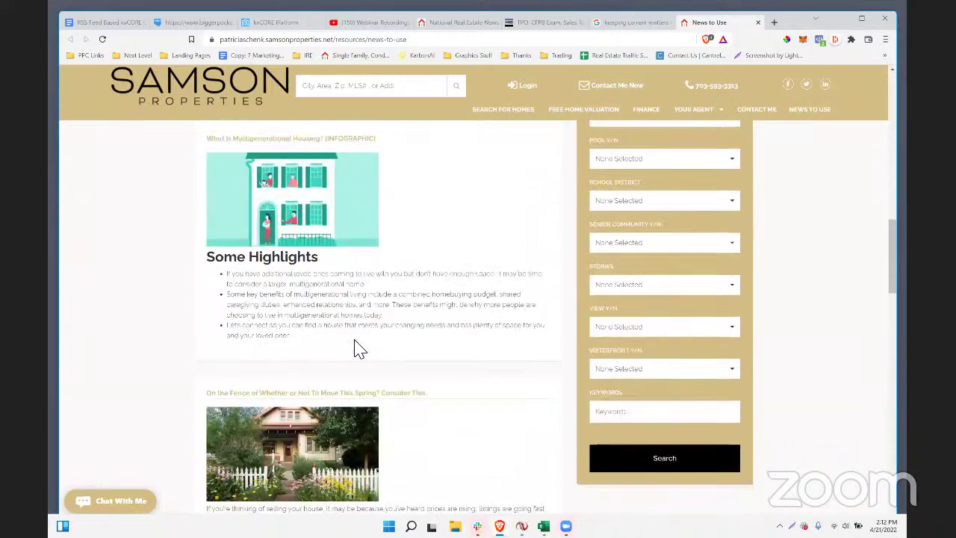
scroll(344, 350, "up", 15)
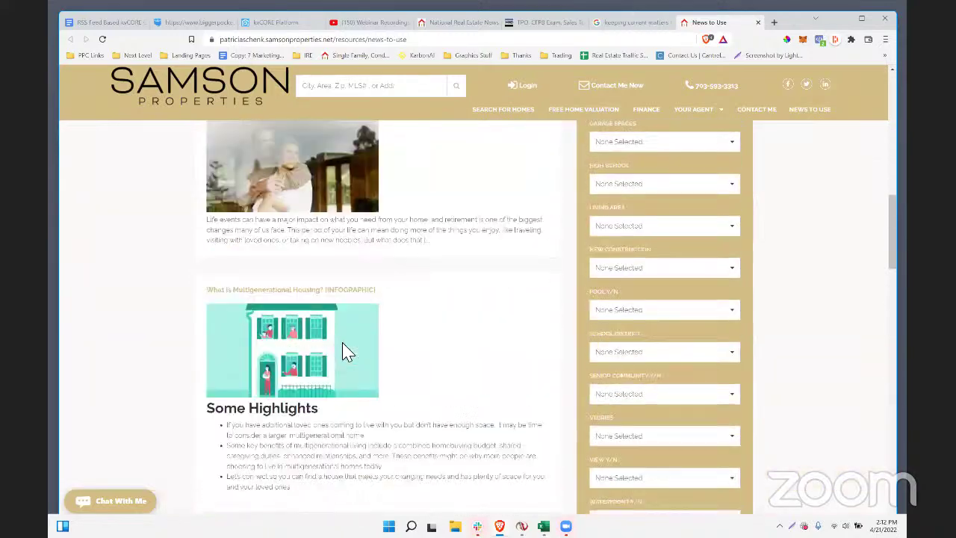
left_click(188, 24)
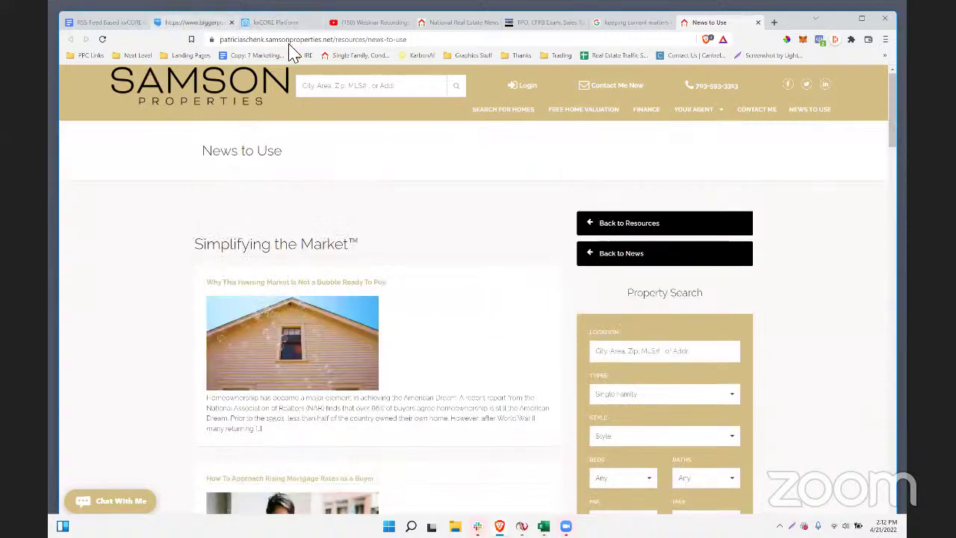
- Search the web for 'some real estate rss feeds' and open FeedSpot's Top 100 list
type("some rea")
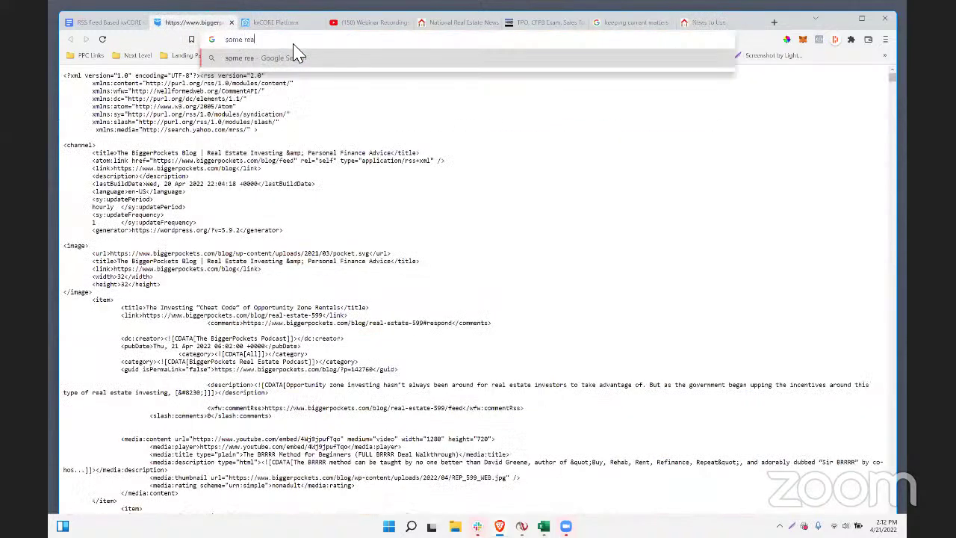
type("l estate rss feeds")
key("Return")
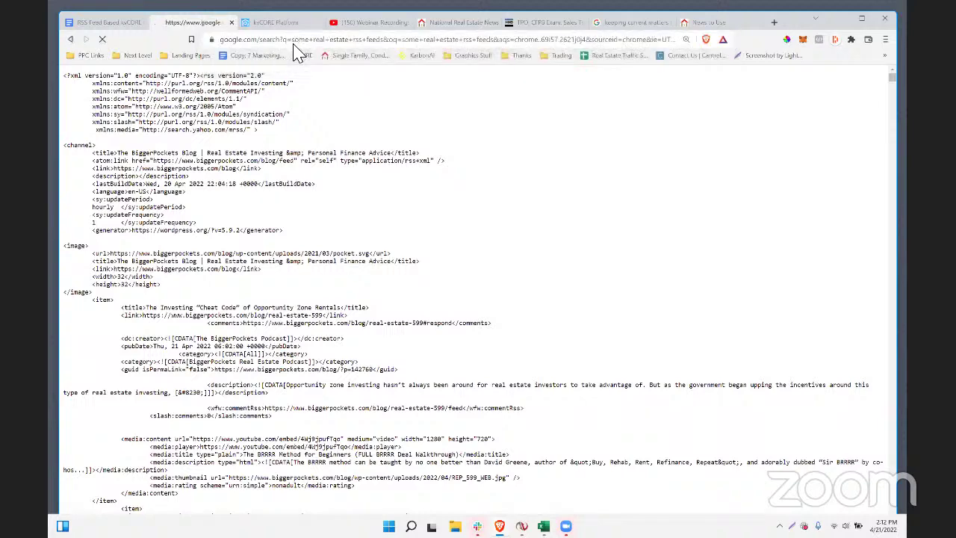
left_click(192, 218)
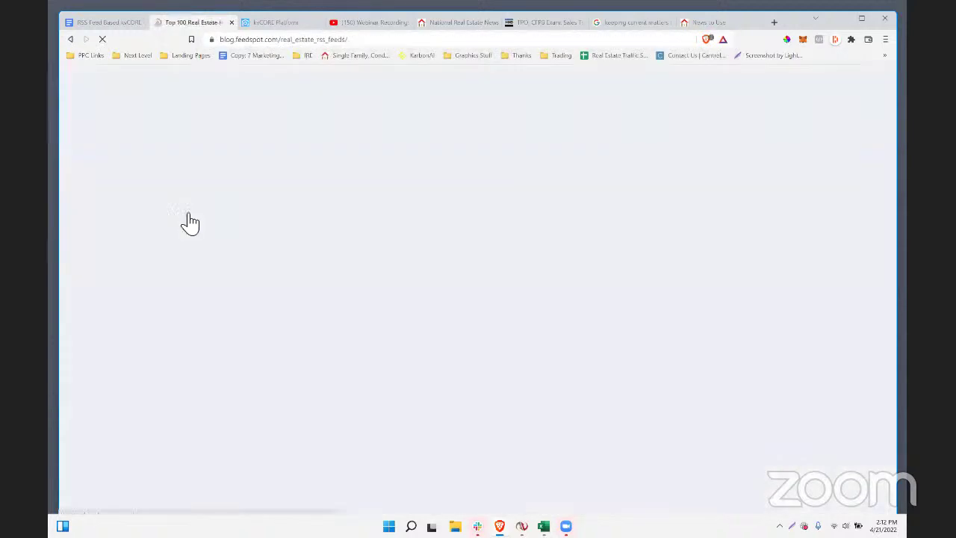
scroll(371, 291, "down", 3)
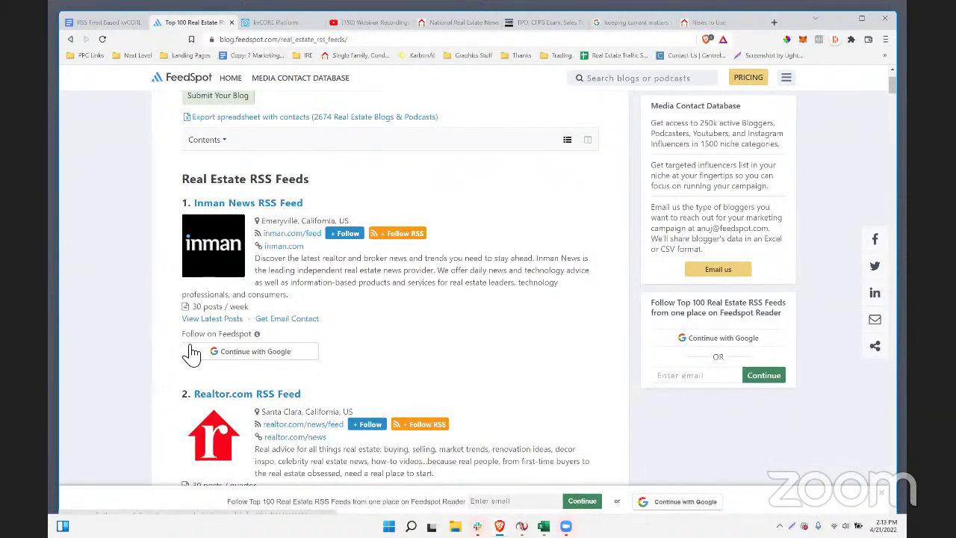
- Look at the Inman News feed, then open the realtor.com news feed from the list
left_click(255, 203)
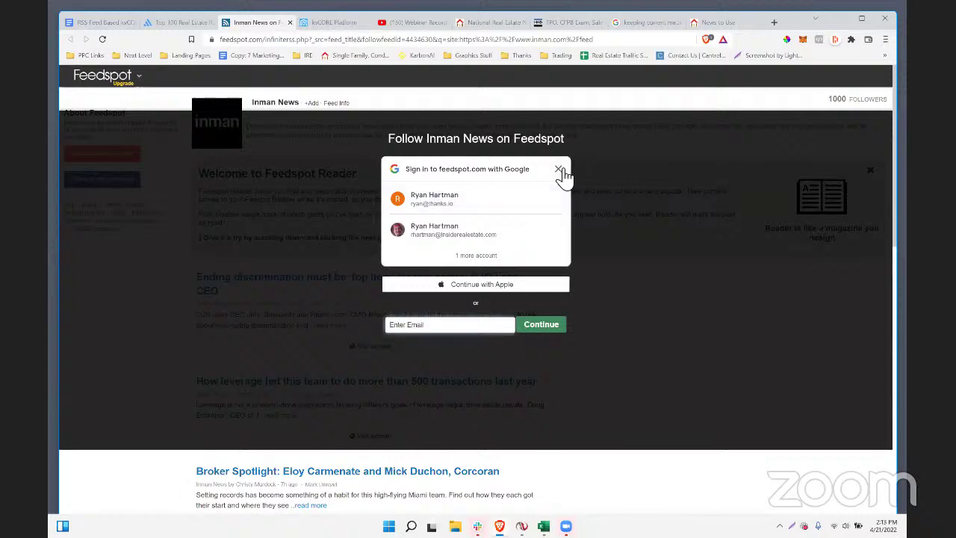
left_click(558, 169)
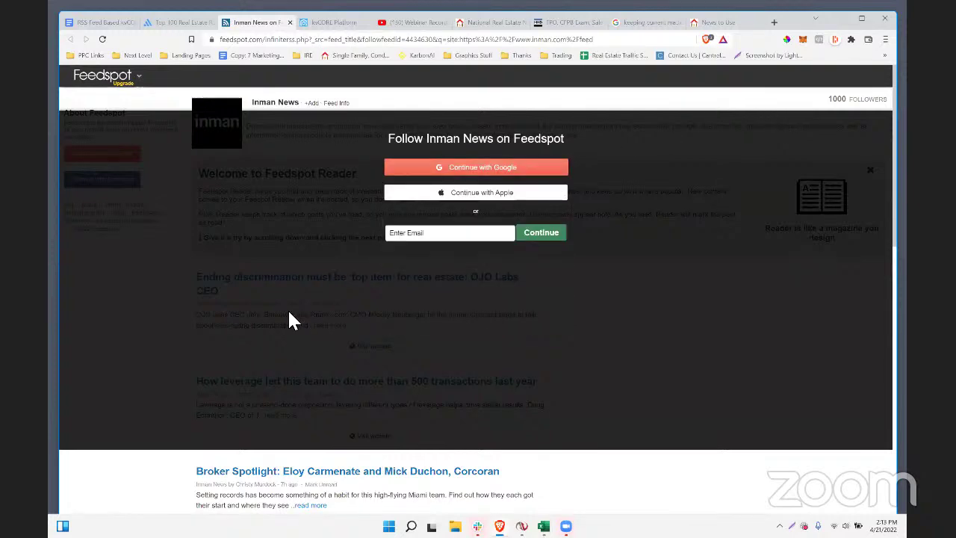
left_click(179, 22)
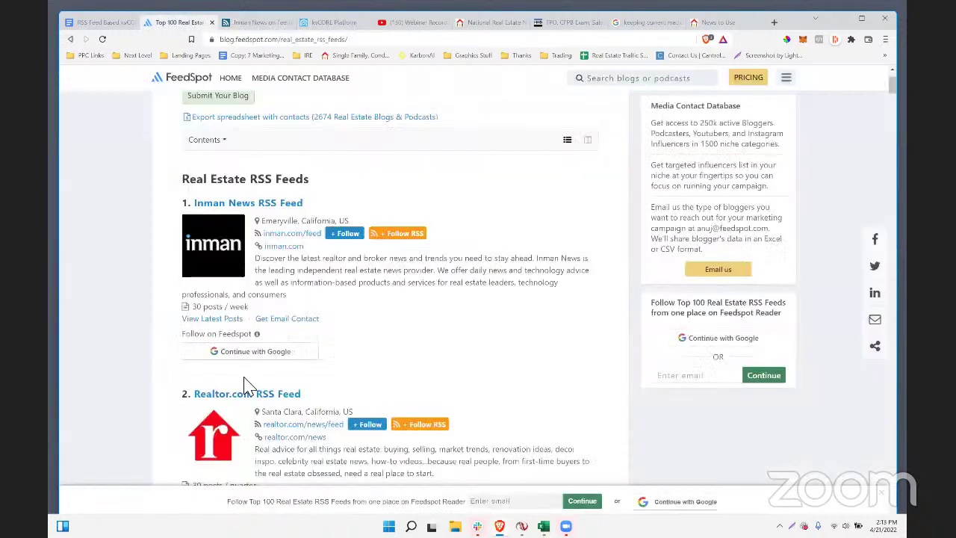
scroll(270, 304, "down", 3)
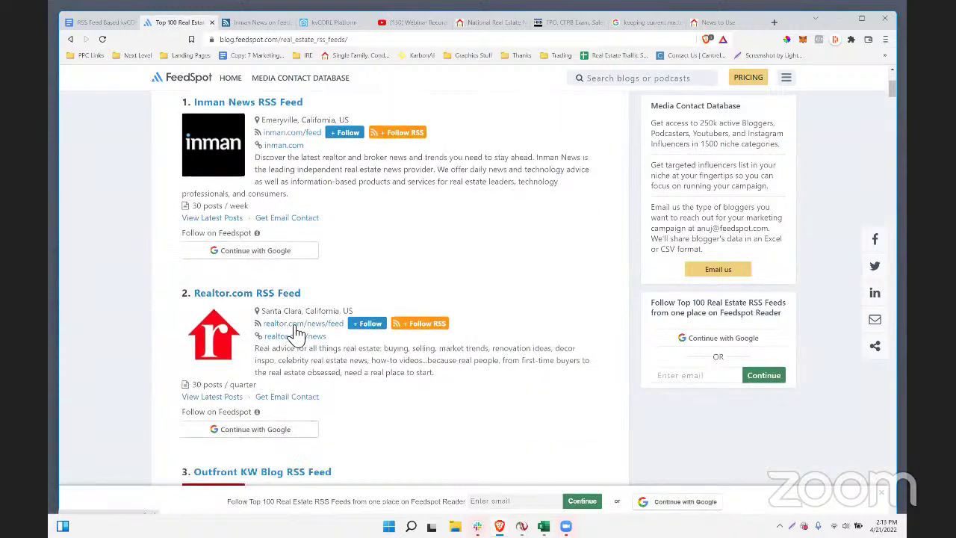
left_click(292, 326)
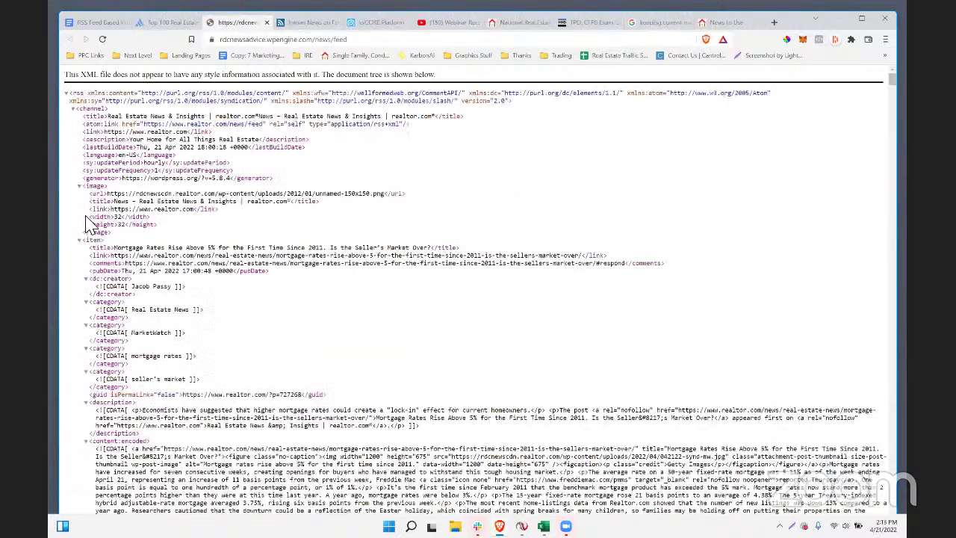
- Select the image URL line in the realtor.com feed XML
left_click_drag(109, 236, 103, 192)
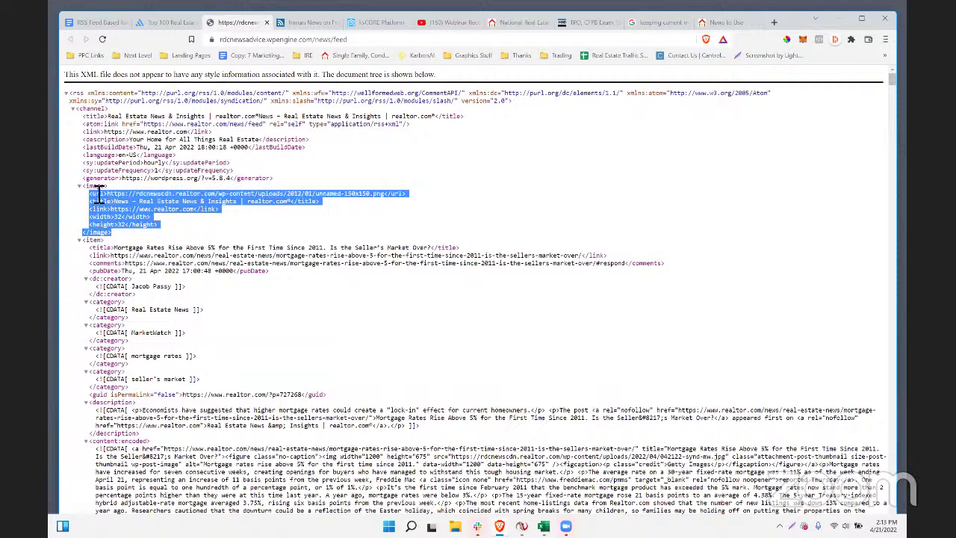
left_click(103, 192)
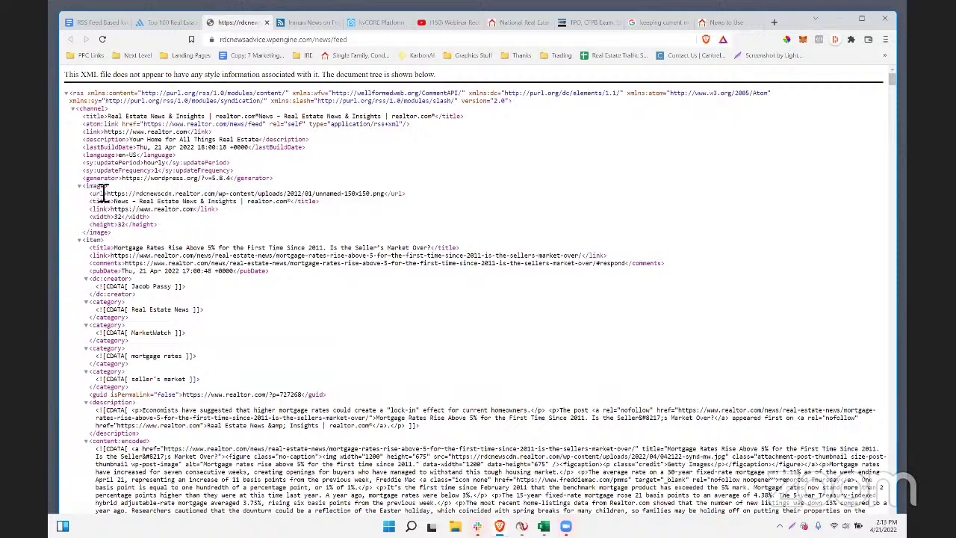
left_click(227, 195)
left_click_drag(437, 196, 101, 199)
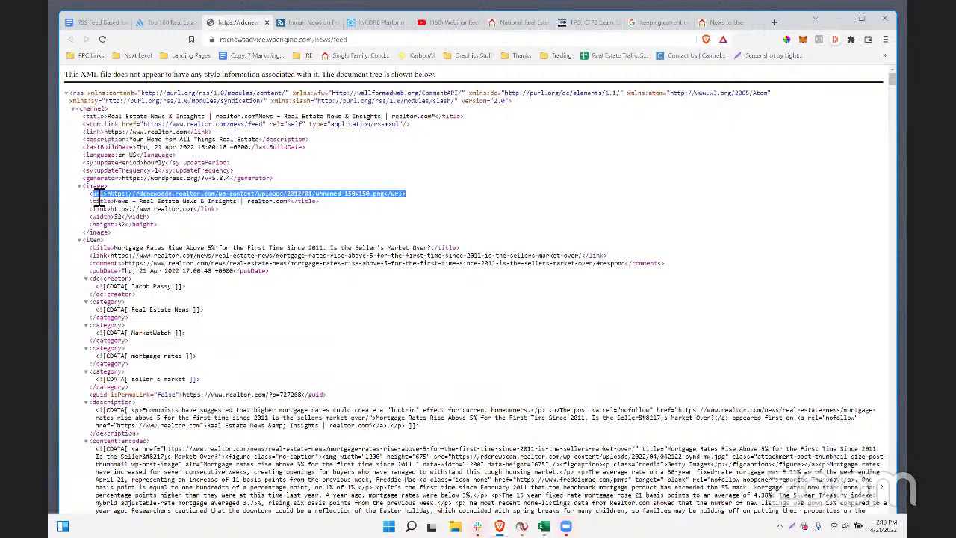
- Copy the realtor.com feed address and return to the National Real Estate News page
left_click(277, 38)
right_click(273, 41)
left_click(314, 100)
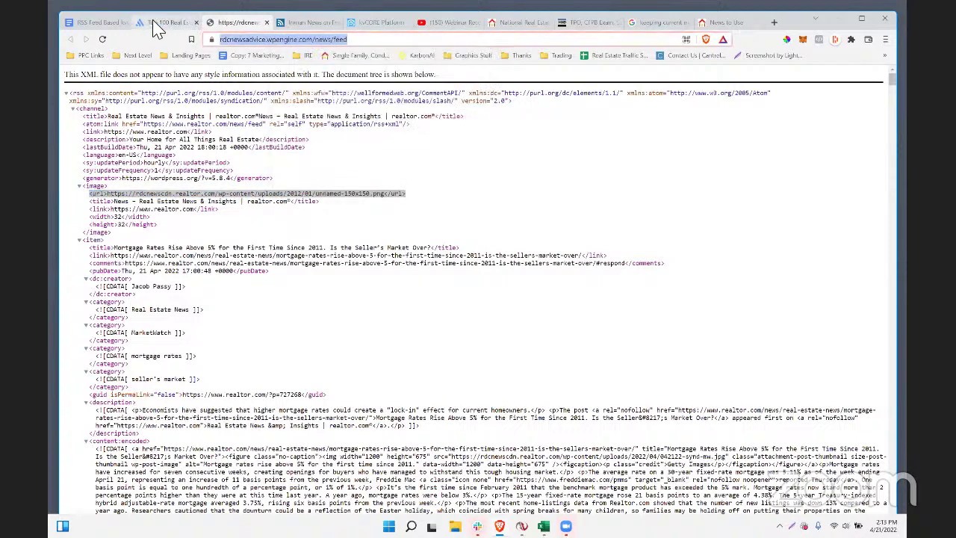
left_click(160, 23)
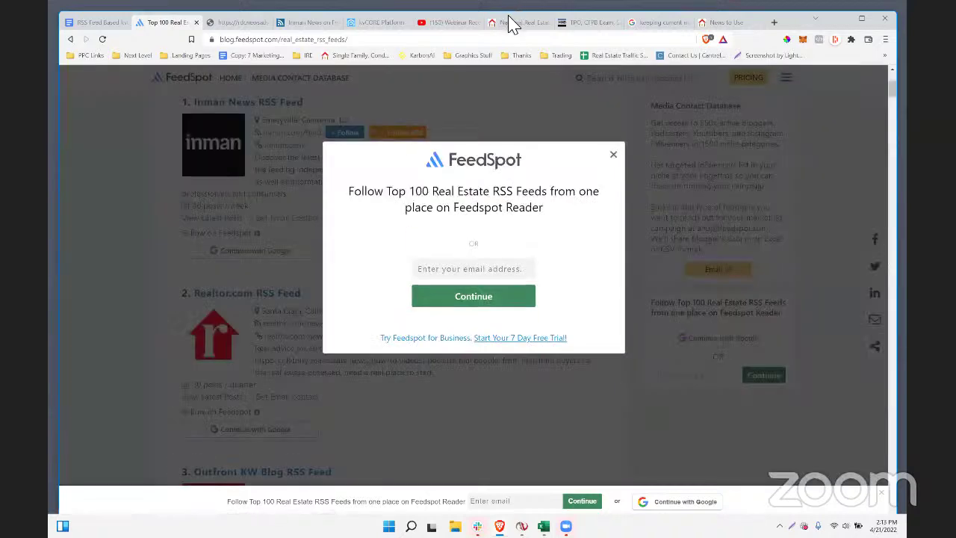
left_click(515, 22)
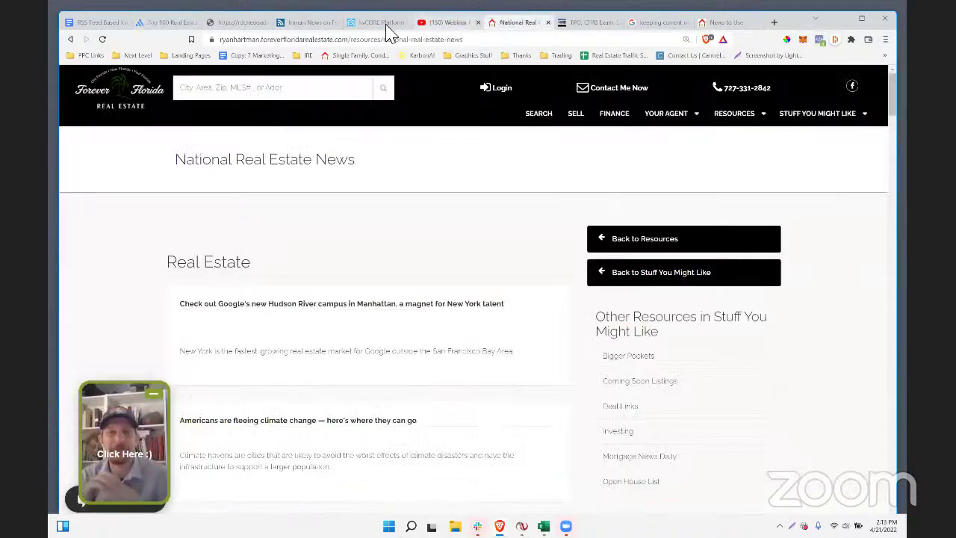
- Create a new custom page titled 'realtor.com rss feed' with the pasted realtor.com feed URL
left_click(380, 22)
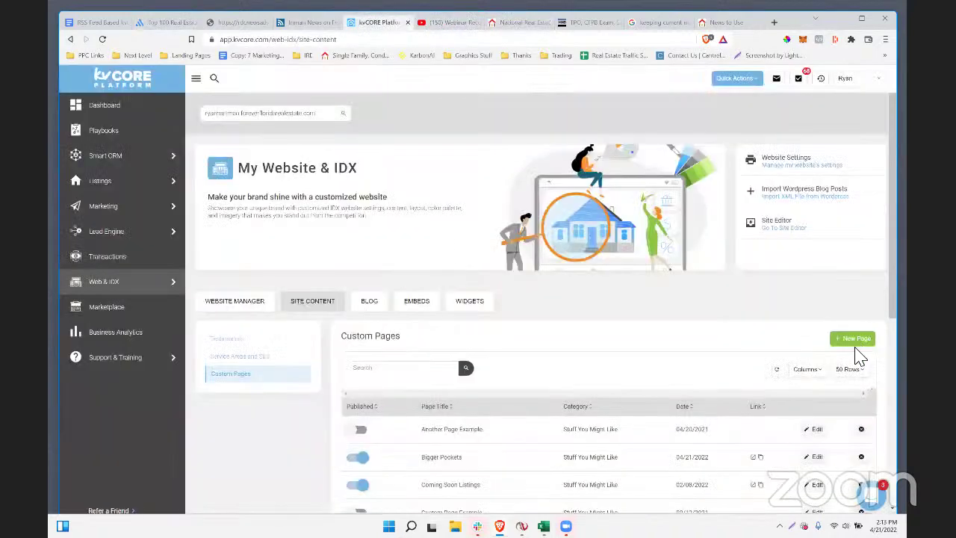
left_click(853, 340)
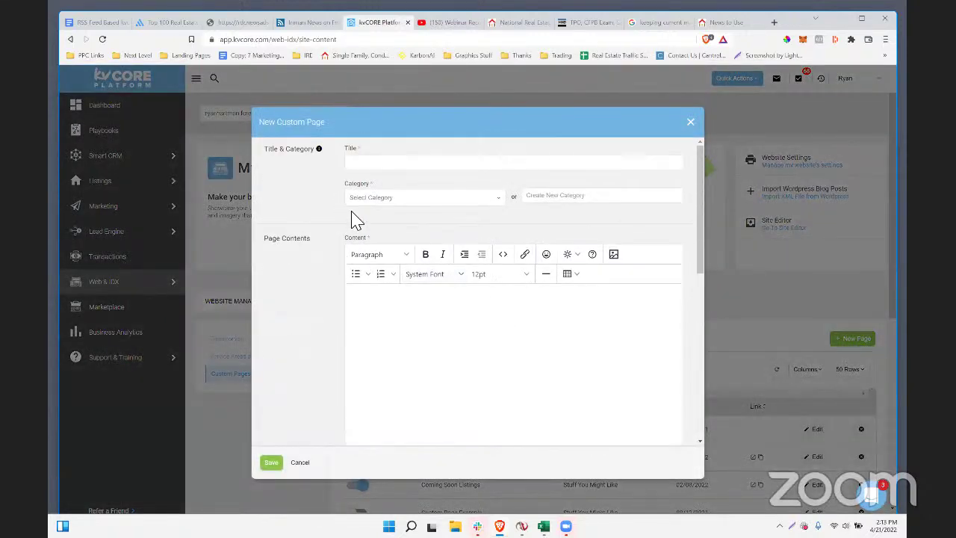
left_click(374, 164)
scroll(438, 359, "down", 10)
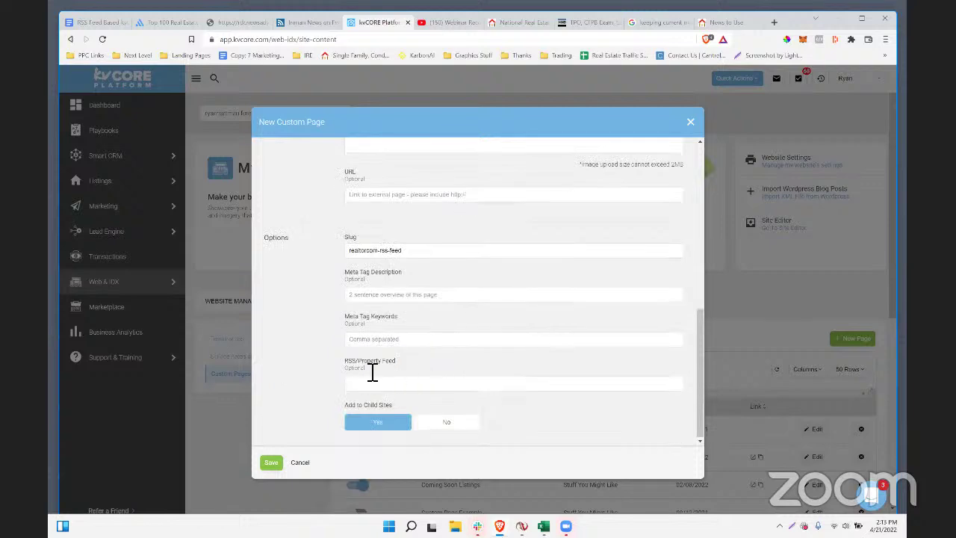
left_click(385, 383)
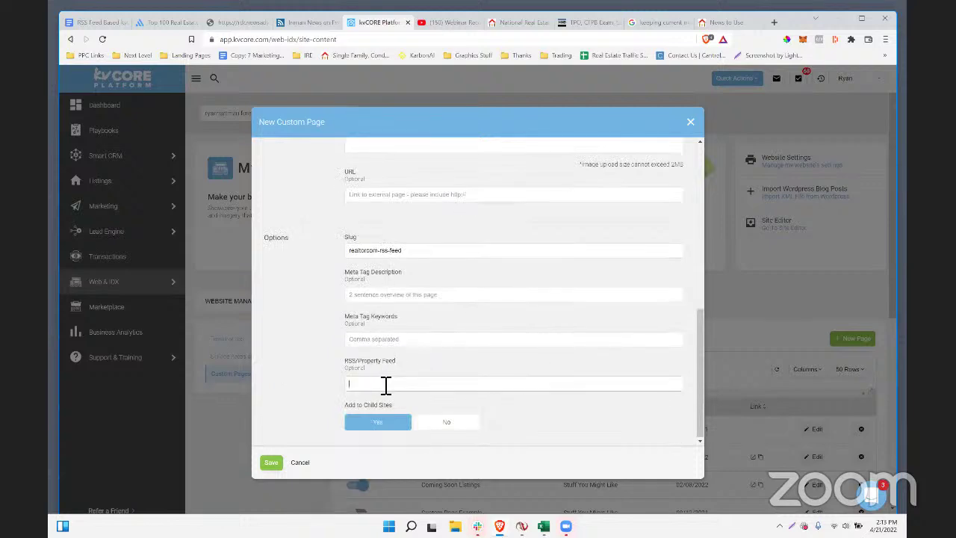
key("ctrl+v")
left_click(284, 462)
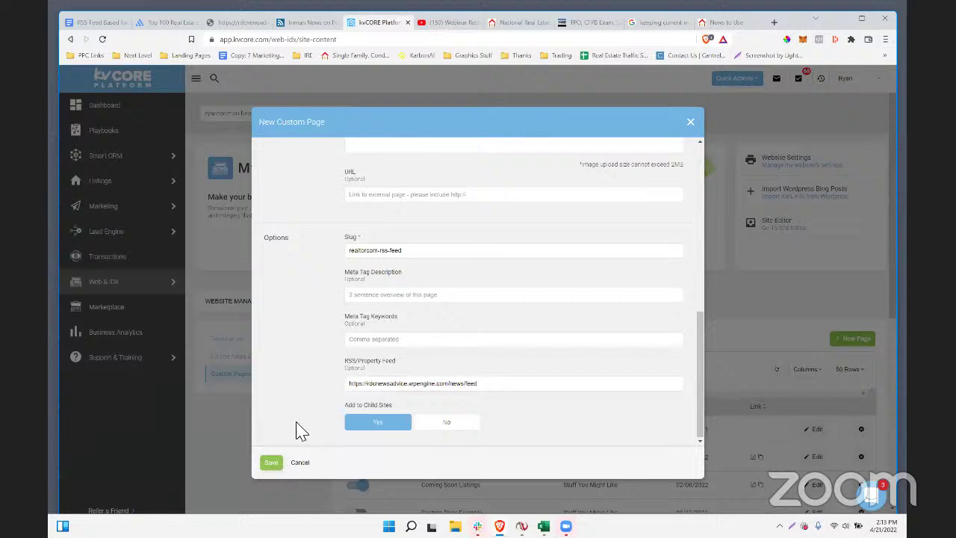
- Set the page category to Stuff You Might Like, then reload the agent site
scroll(378, 397, "up", 4)
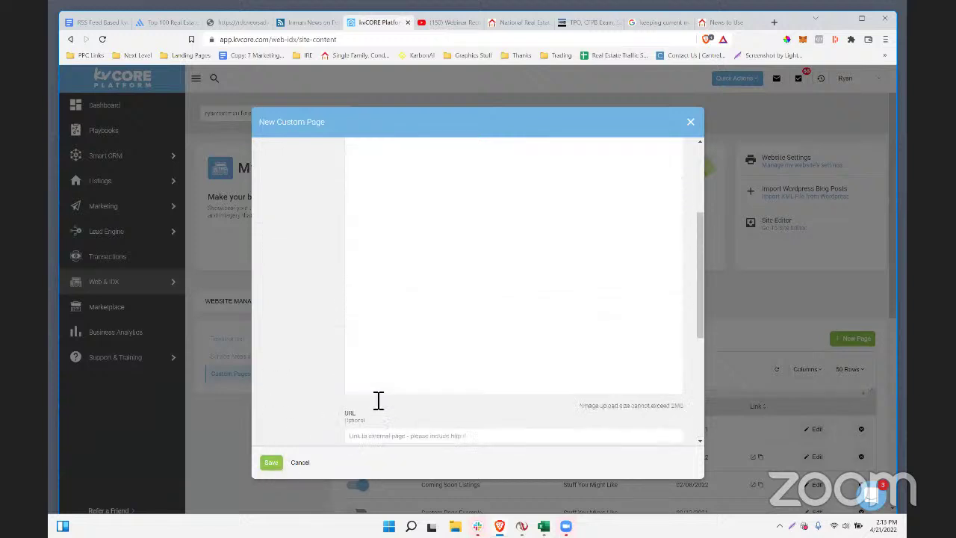
scroll(377, 401, "up", 3)
left_click(386, 206)
left_click(381, 221)
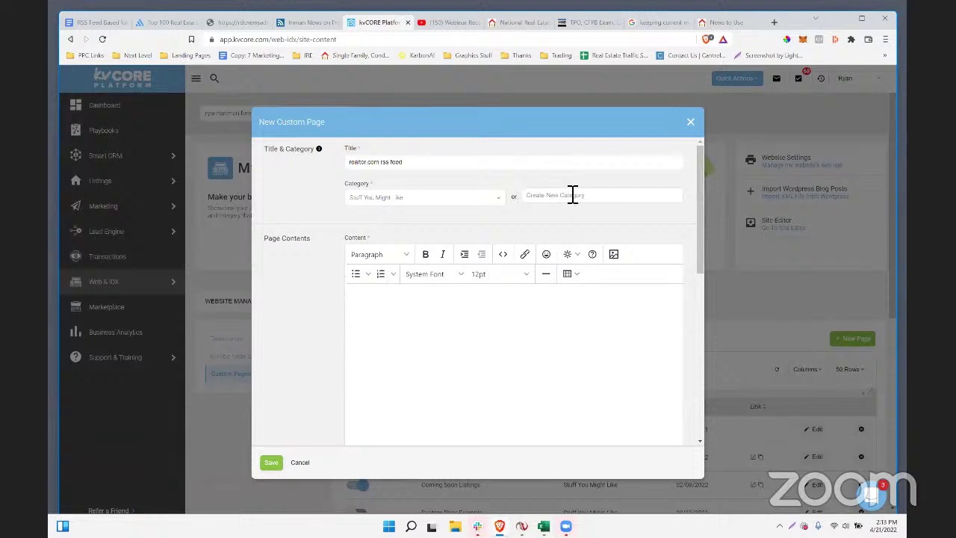
scroll(403, 224, "down", 6)
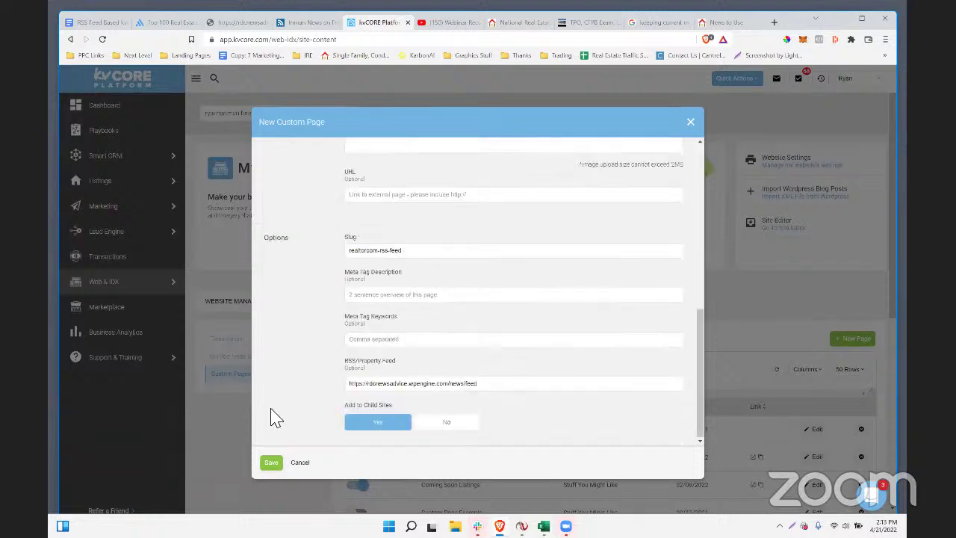
left_click(497, 22)
left_click(460, 43)
key("Return")
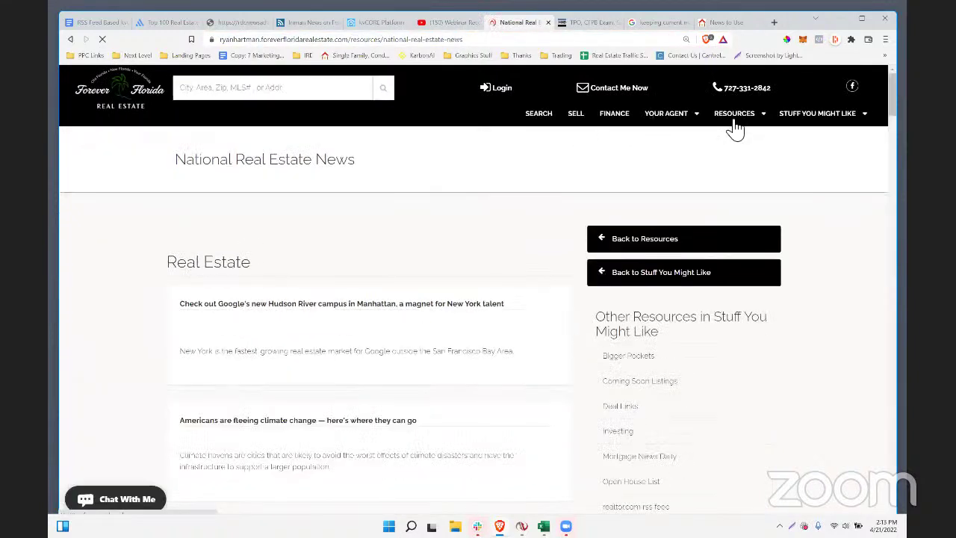
- Open the realtor.com rss feed page from Stuff You Might Like and scroll through its articles
left_click(816, 114)
left_click(806, 306)
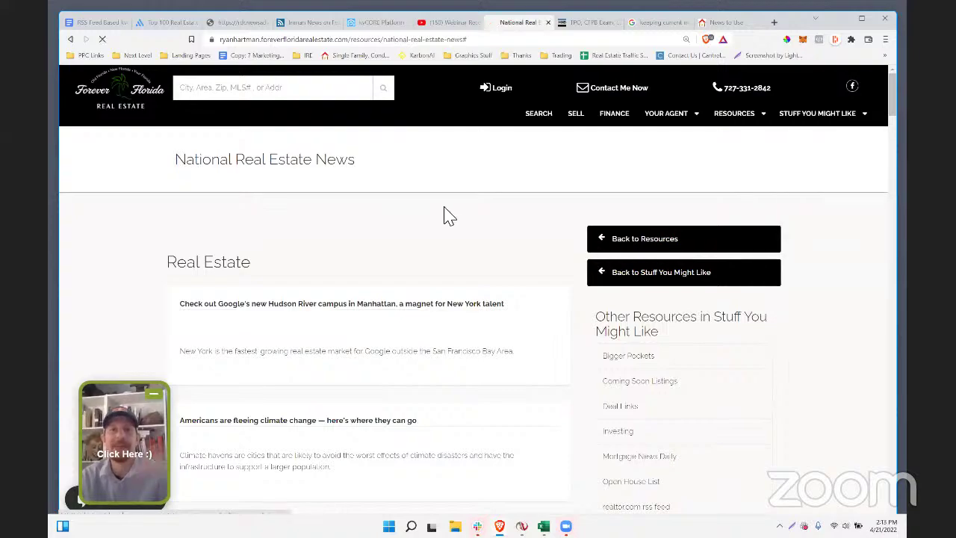
scroll(473, 217, "down", 3)
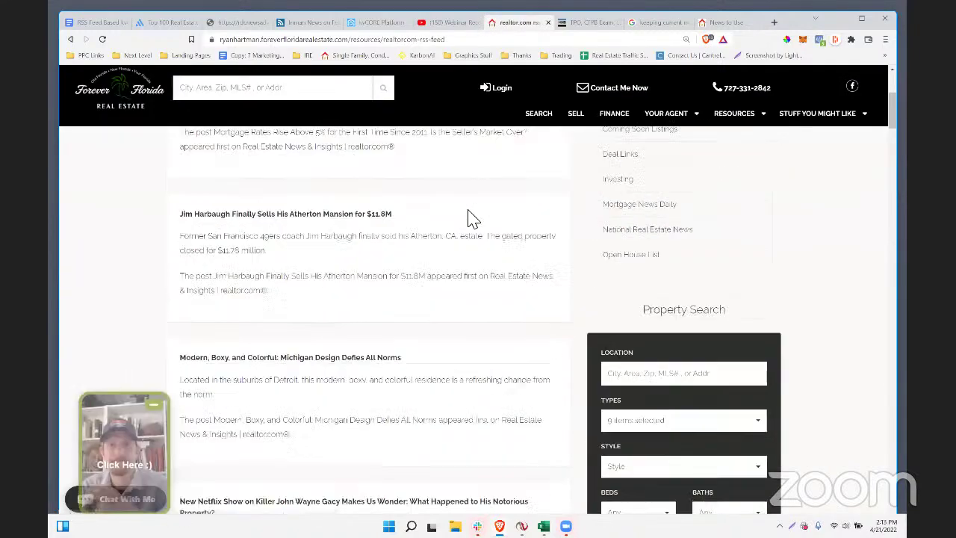
scroll(345, 388, "up", 3)
scroll(349, 384, "down", 1)
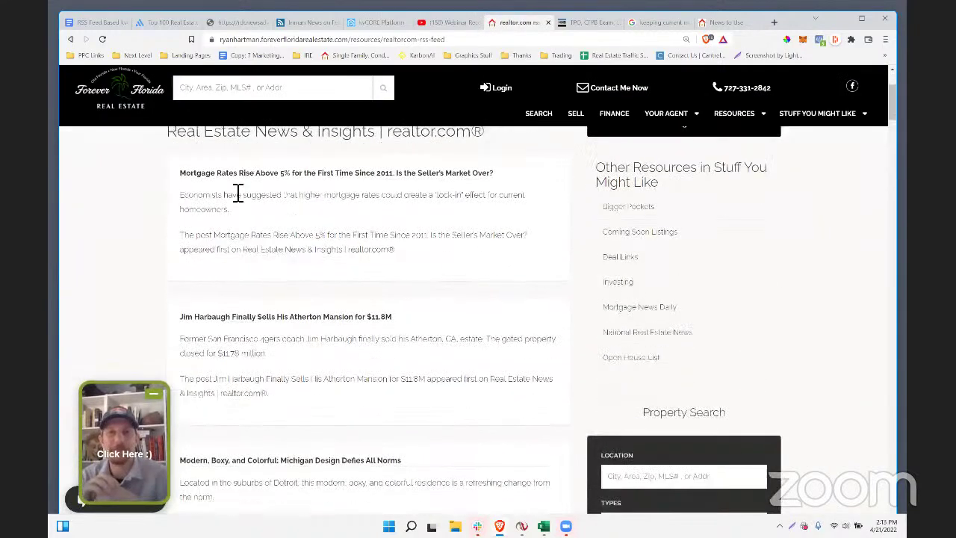
scroll(246, 187, "down", 3)
scroll(252, 215, "down", 15)
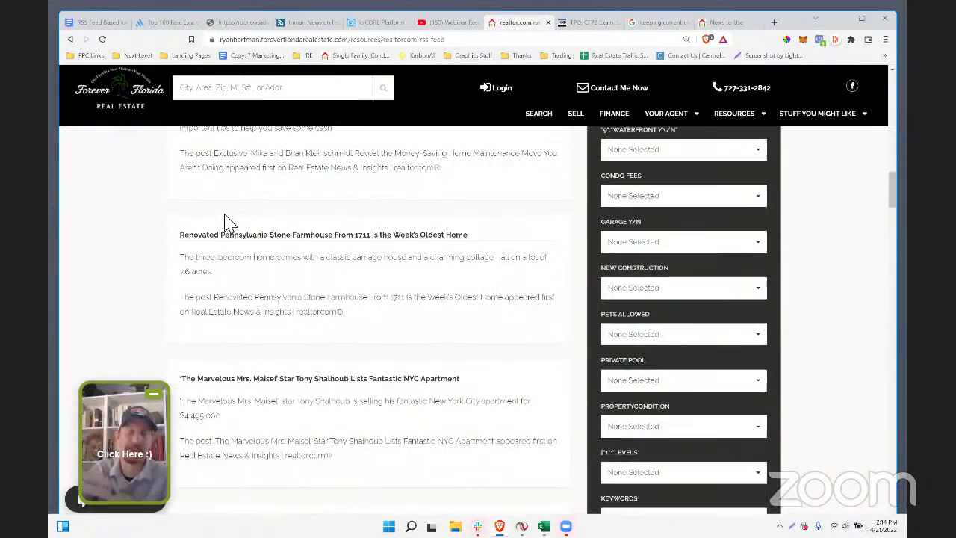
scroll(230, 223, "down", 6)
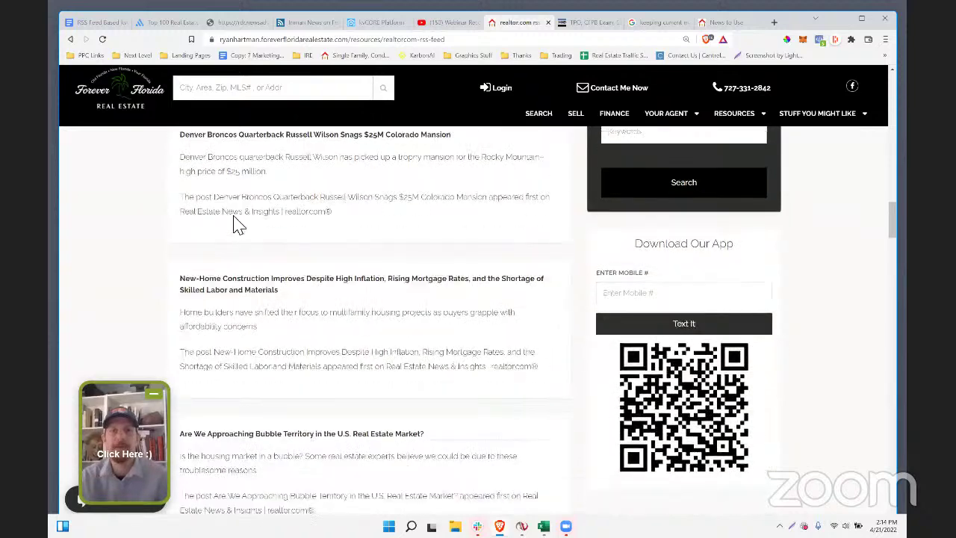
scroll(763, 197, "down", 3)
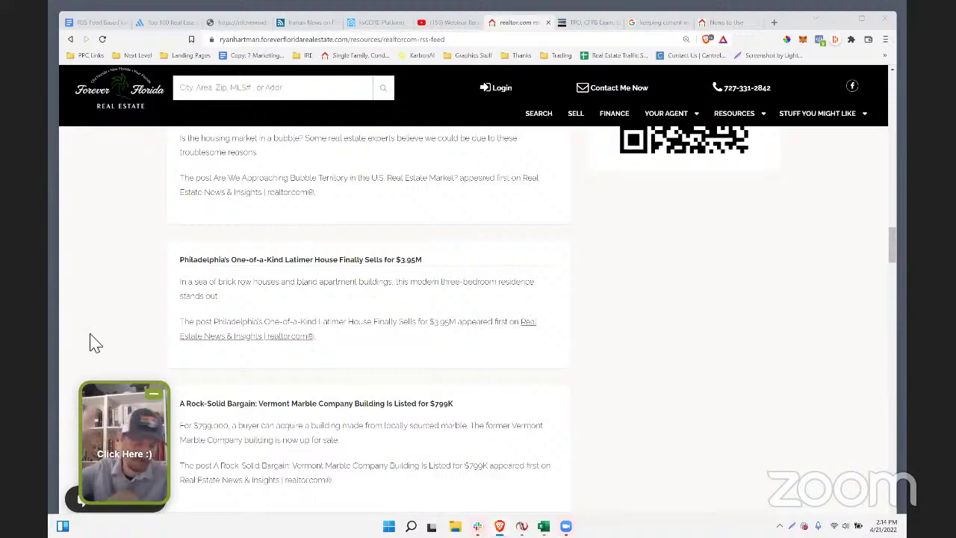
scroll(269, 283, "up", 10)
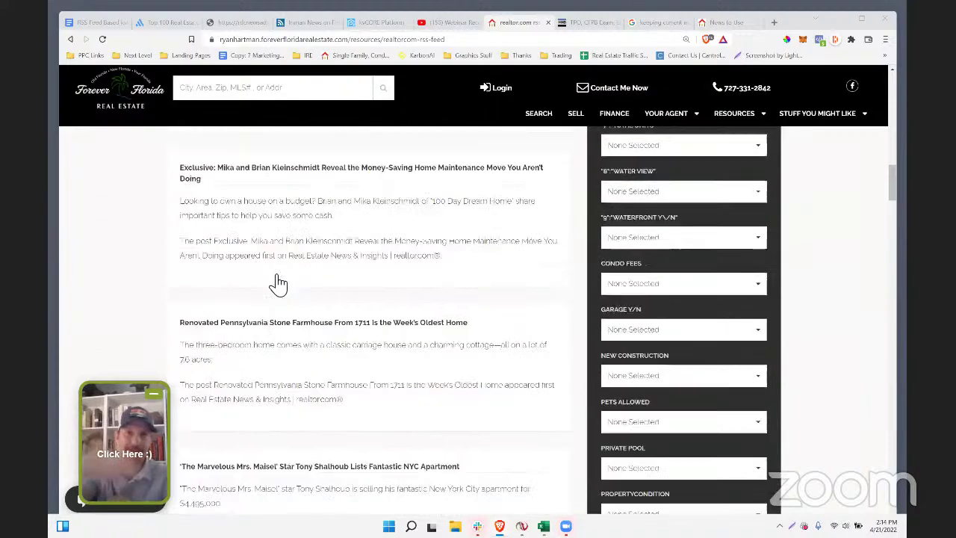
scroll(278, 283, "up", 10)
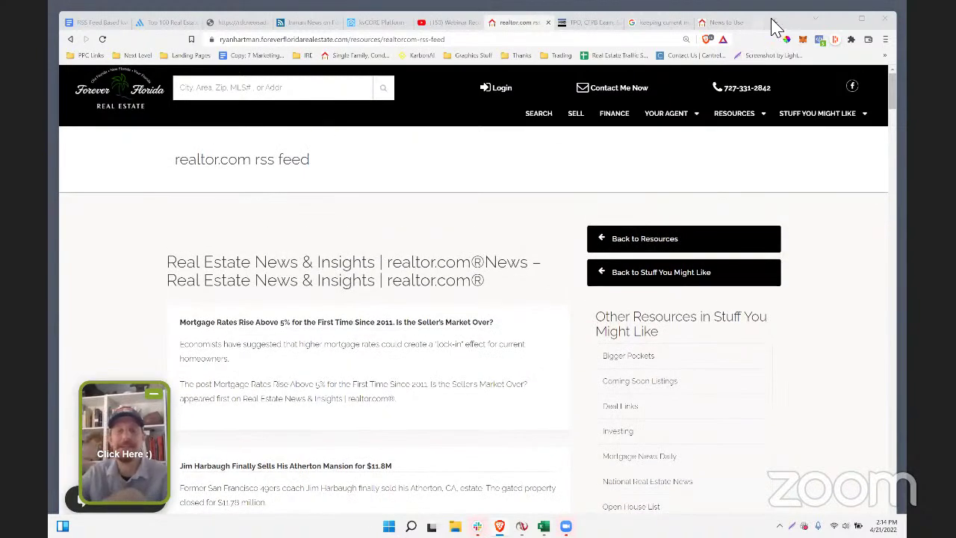
left_click(774, 22)
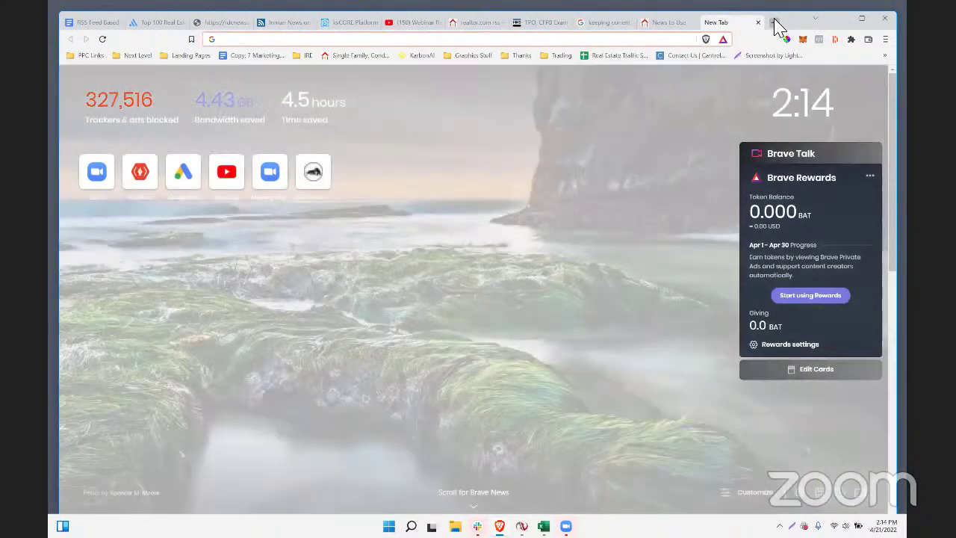
- Search Google for 'merge rss feeds together' and scroll through the results
type("merge rss f")
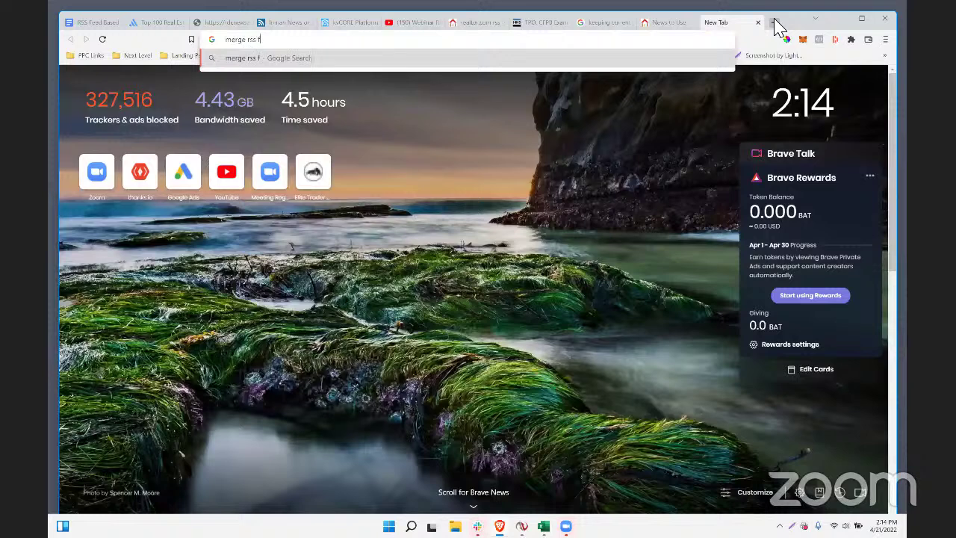
type("eeds together")
key("Return")
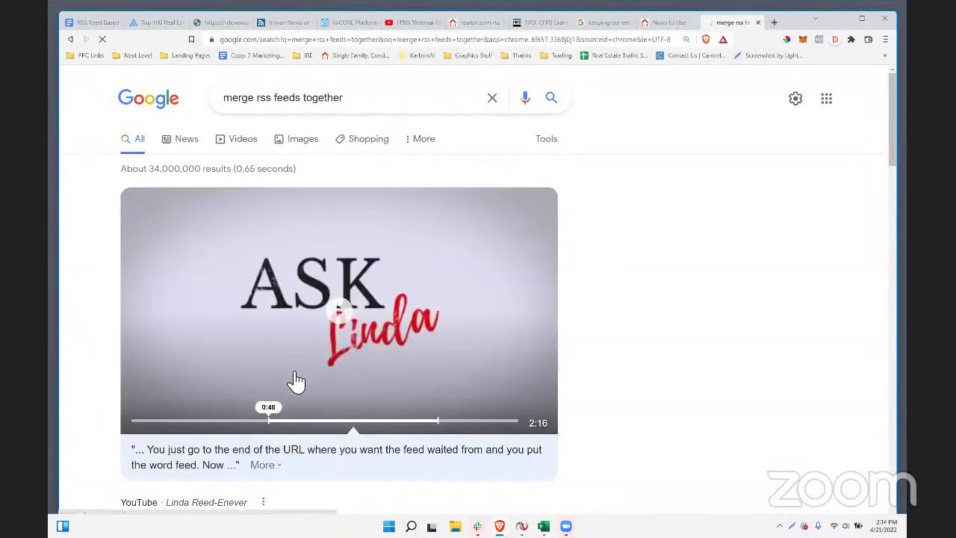
scroll(595, 371, "down", 3)
scroll(182, 250, "down", 2)
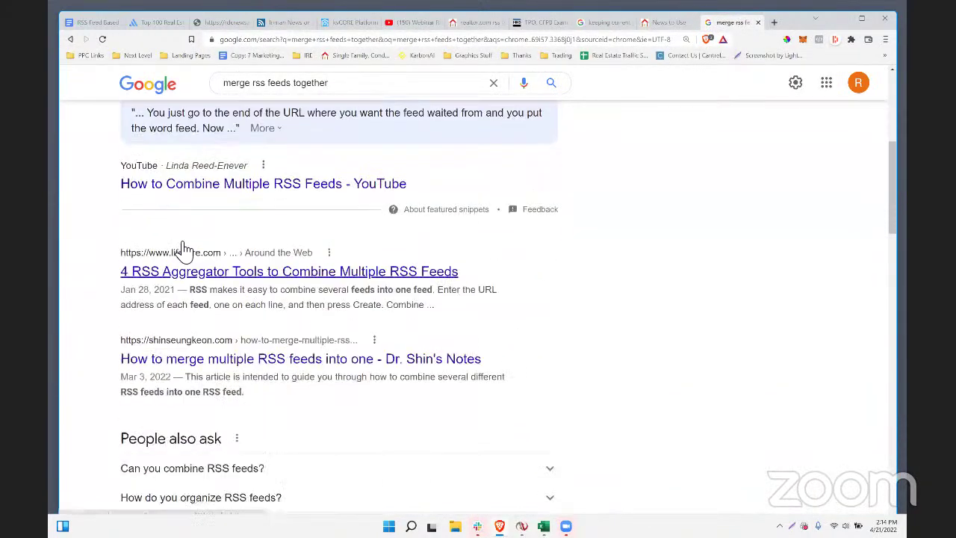
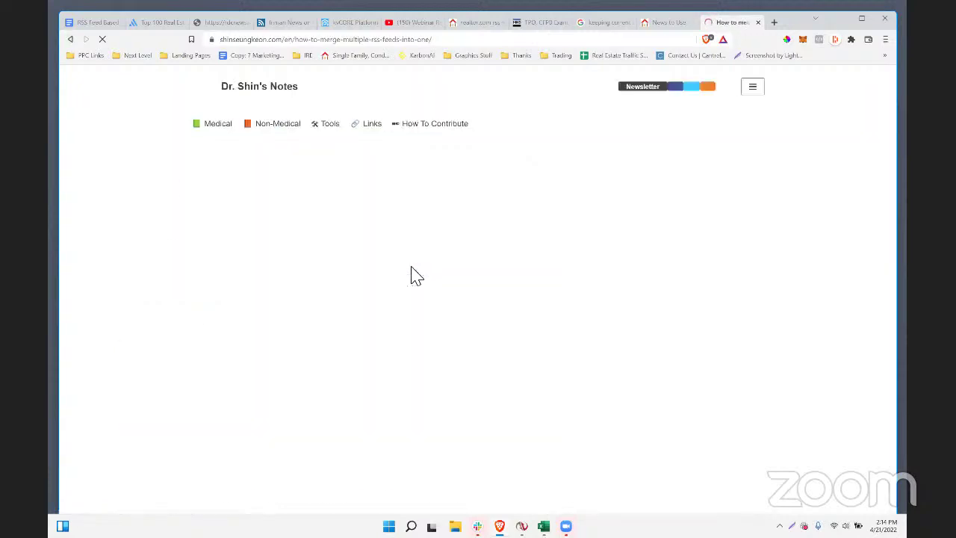
- Open the RSS Mixer sign-up page and inspect its certificate warning details
scroll(380, 292, "down", 5)
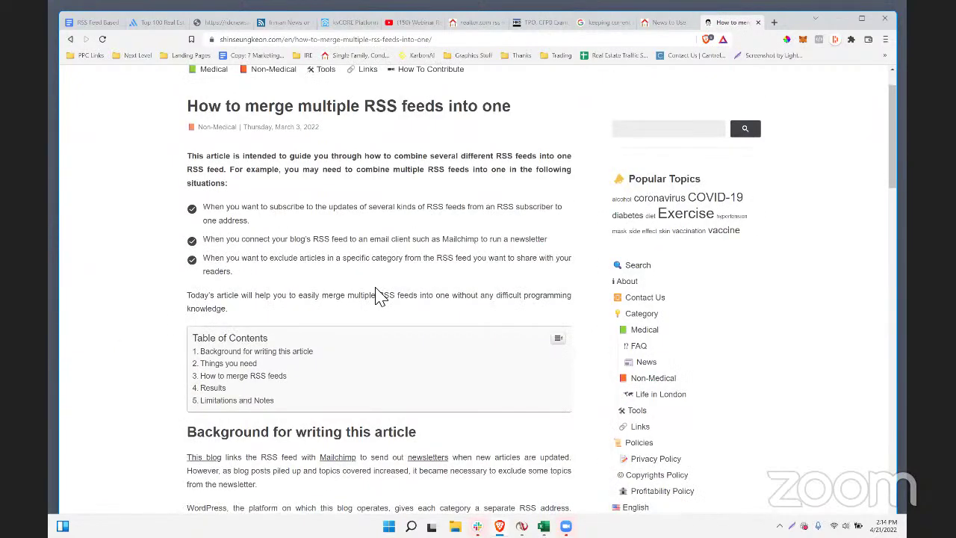
scroll(374, 291, "down", 8)
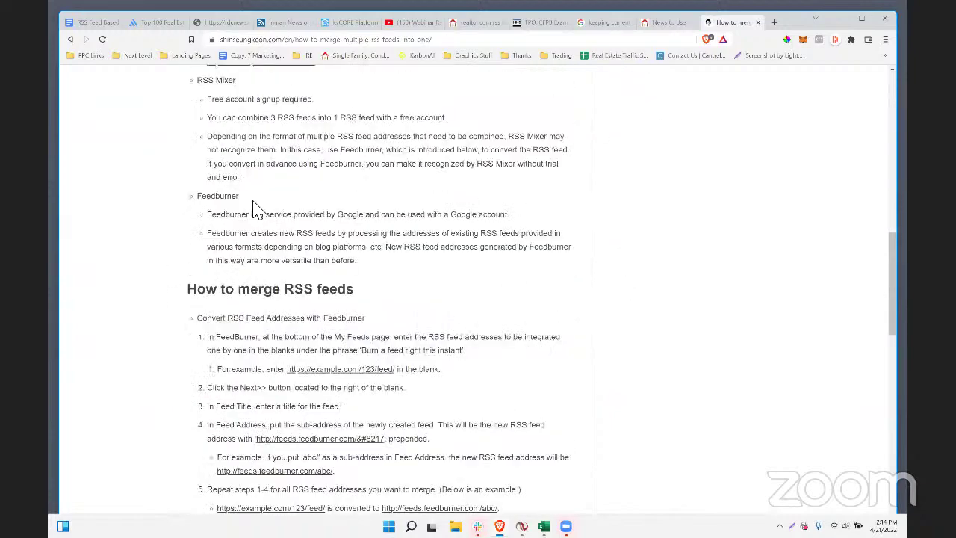
scroll(324, 203, "down", 5)
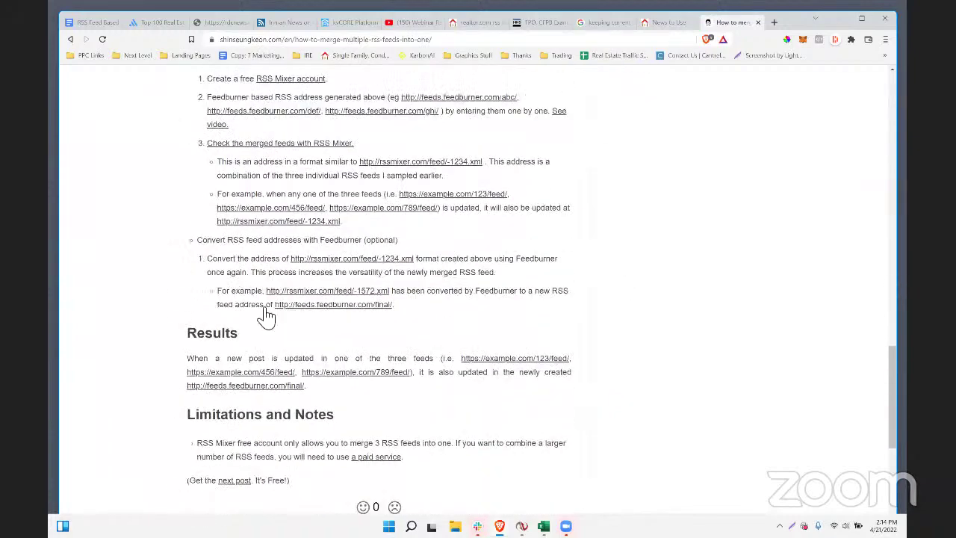
scroll(245, 294, "up", 4)
left_click(275, 282)
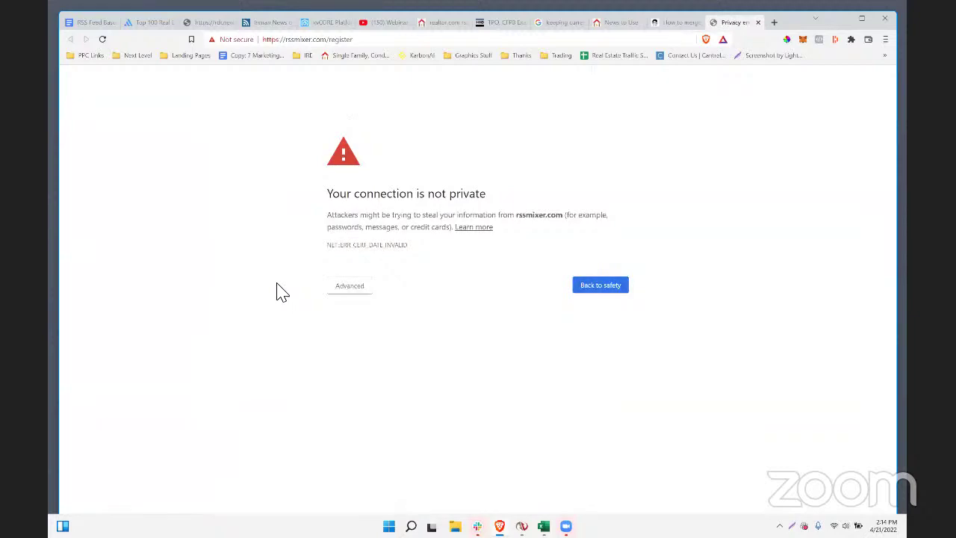
left_click(351, 288)
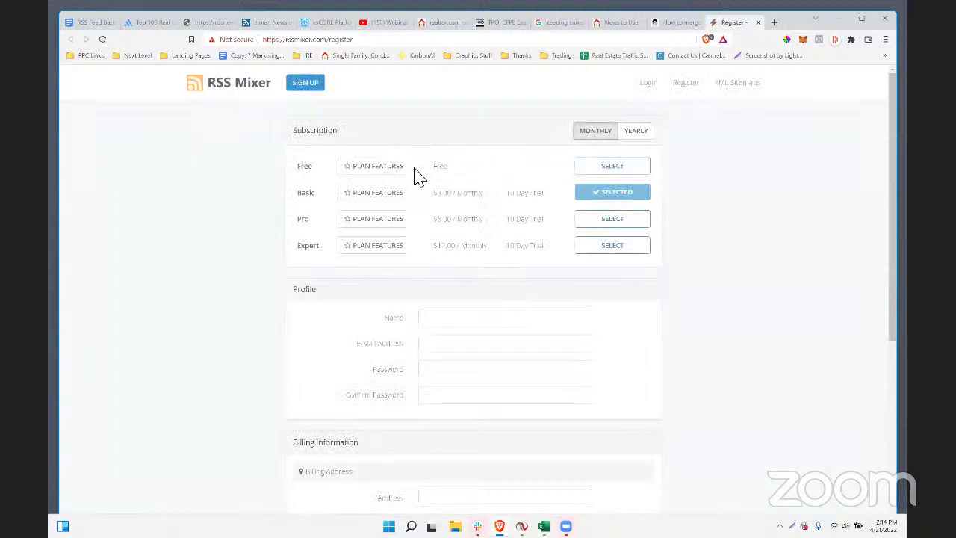
scroll(403, 424, "down", 4)
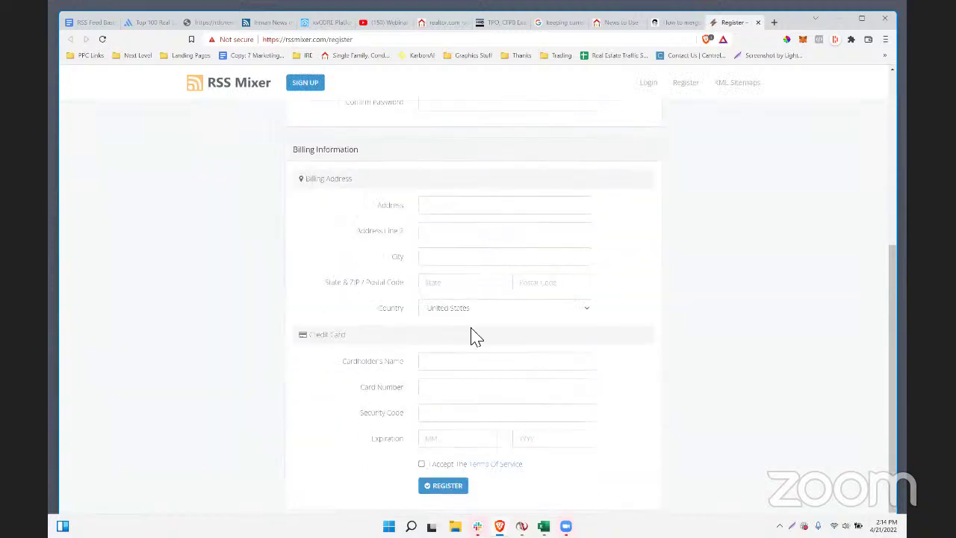
scroll(519, 363, "up", 4)
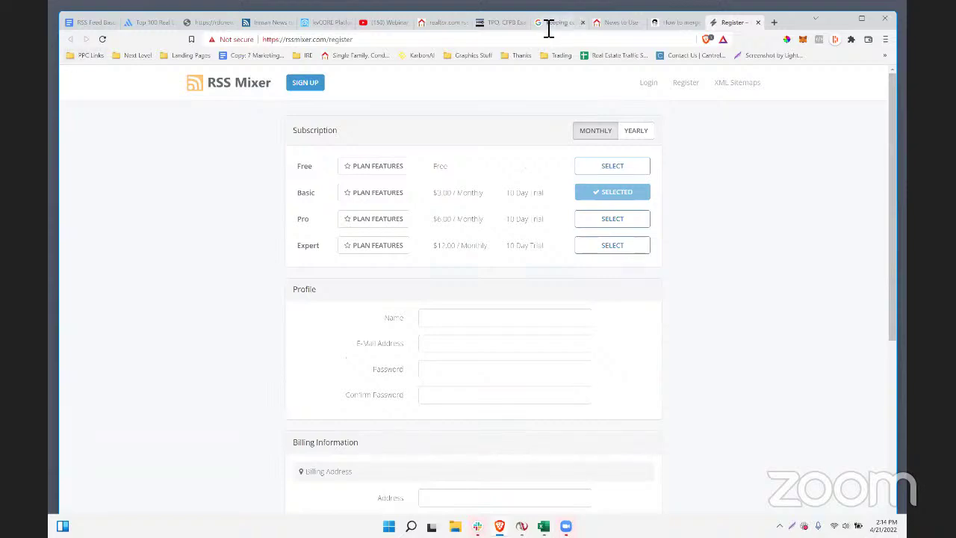
- From the Google results, open the blueblots list of RSS-combining tools and visit FEEDcombine
left_click(657, 24)
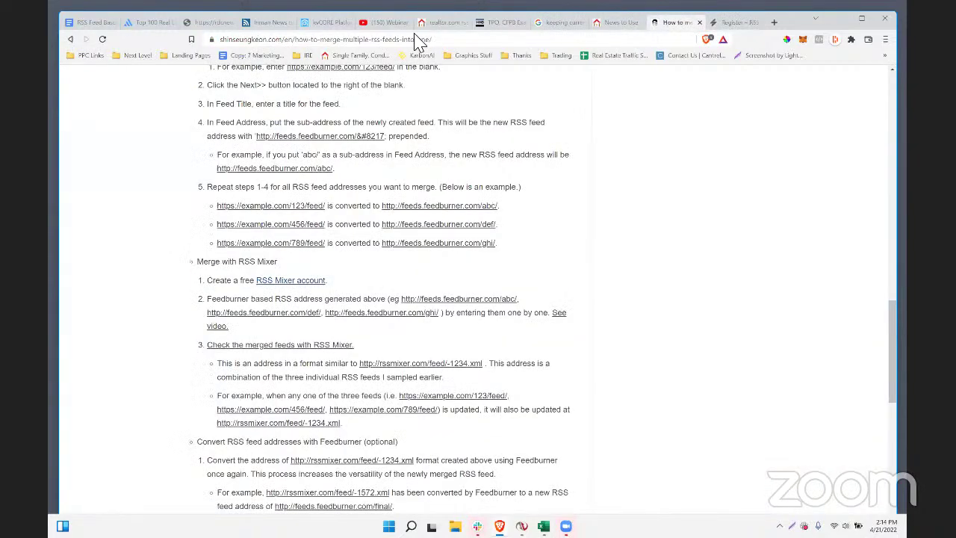
left_click(71, 40)
scroll(412, 410, "down", 4)
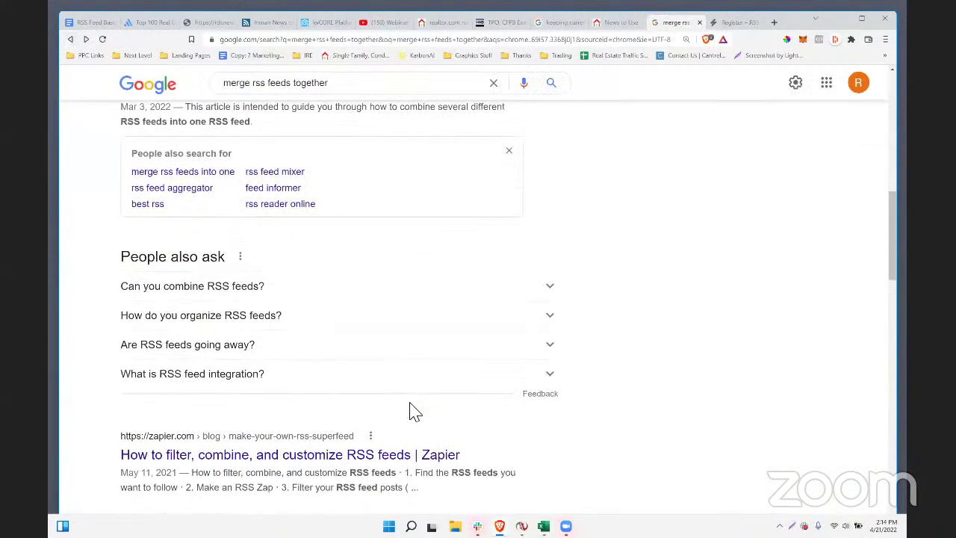
scroll(415, 412, "down", 3)
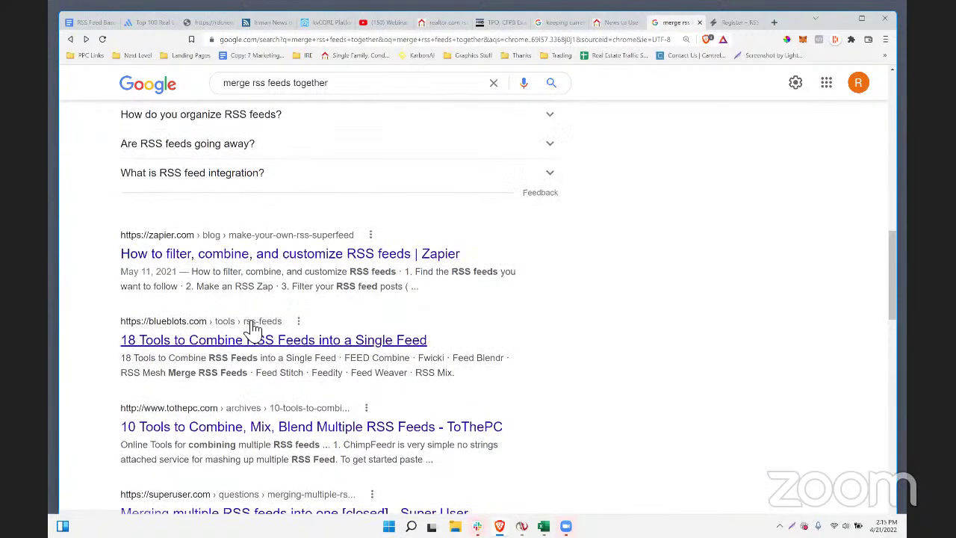
scroll(254, 329, "down", 1)
left_click(263, 296)
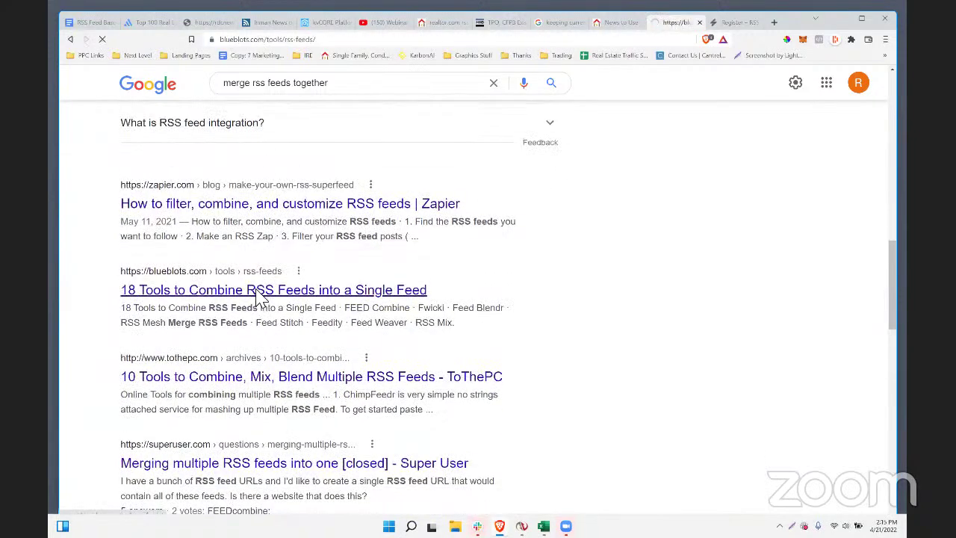
scroll(302, 282, "down", 3)
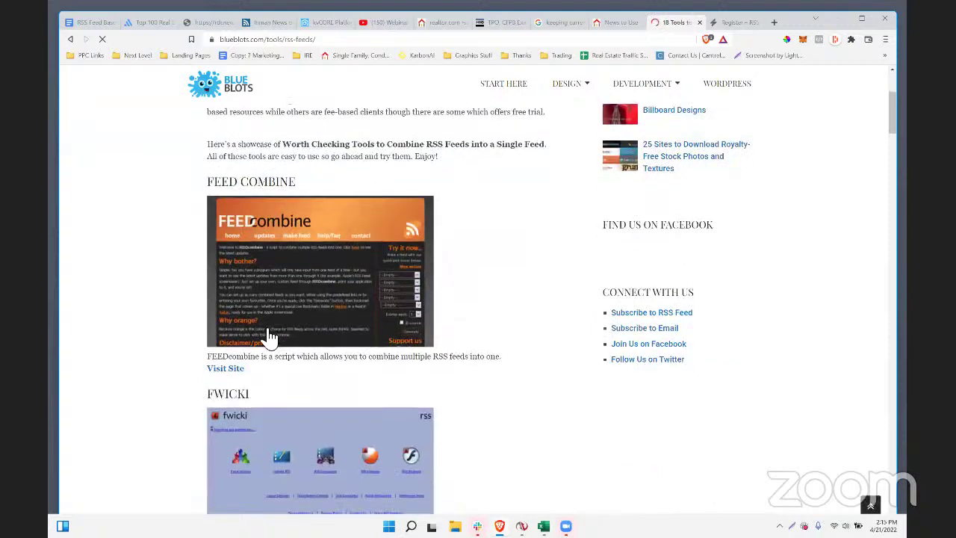
left_click(232, 368)
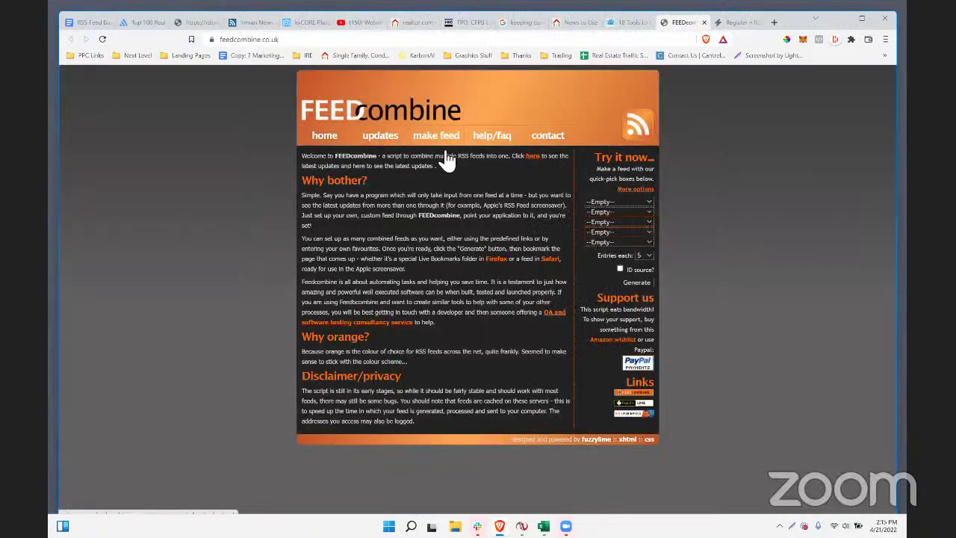
left_click(436, 135)
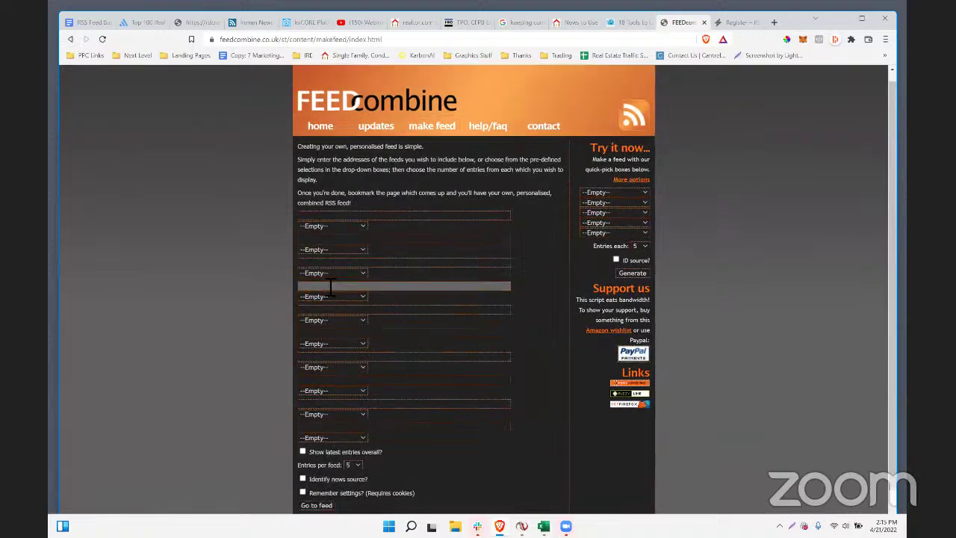
left_click(334, 201)
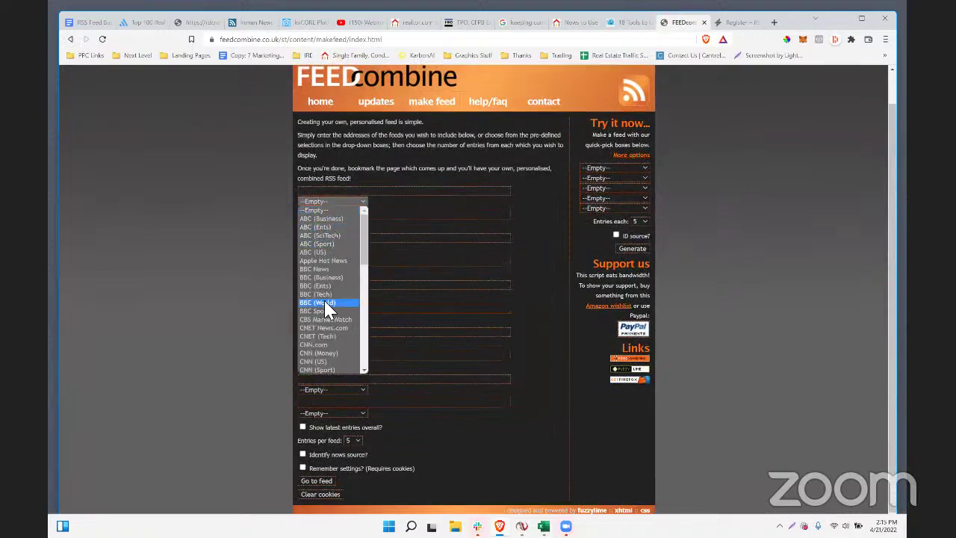
scroll(327, 308, "down", 10)
left_click(321, 345)
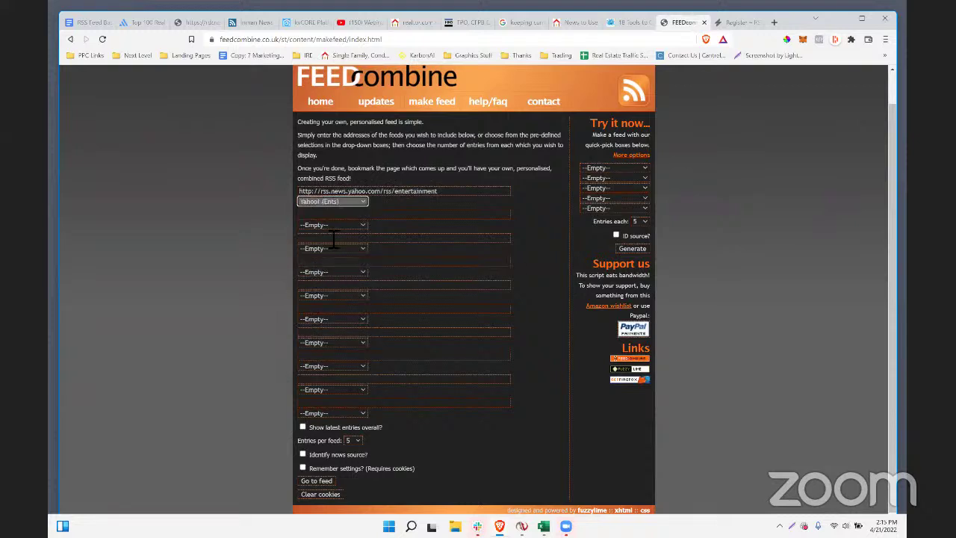
left_click(328, 224)
left_click(339, 301)
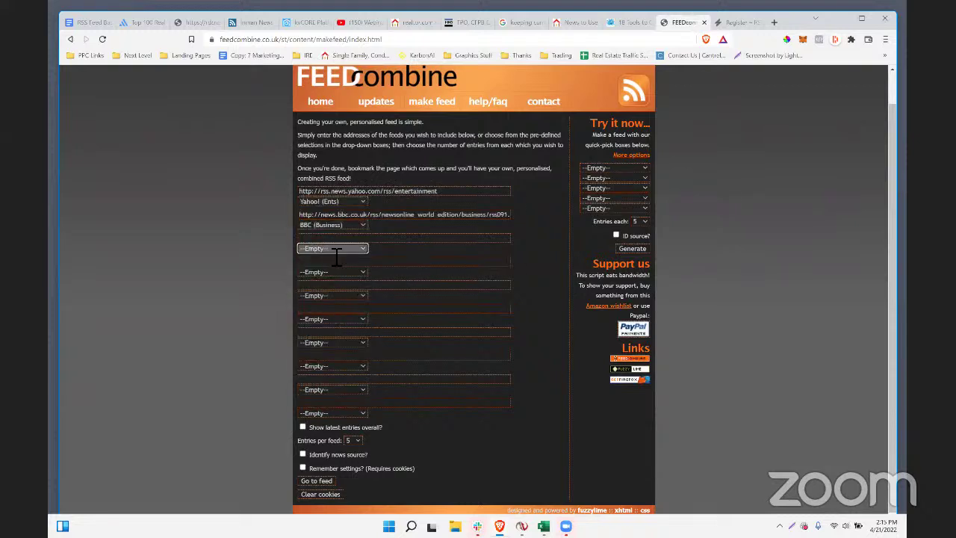
left_click(362, 239)
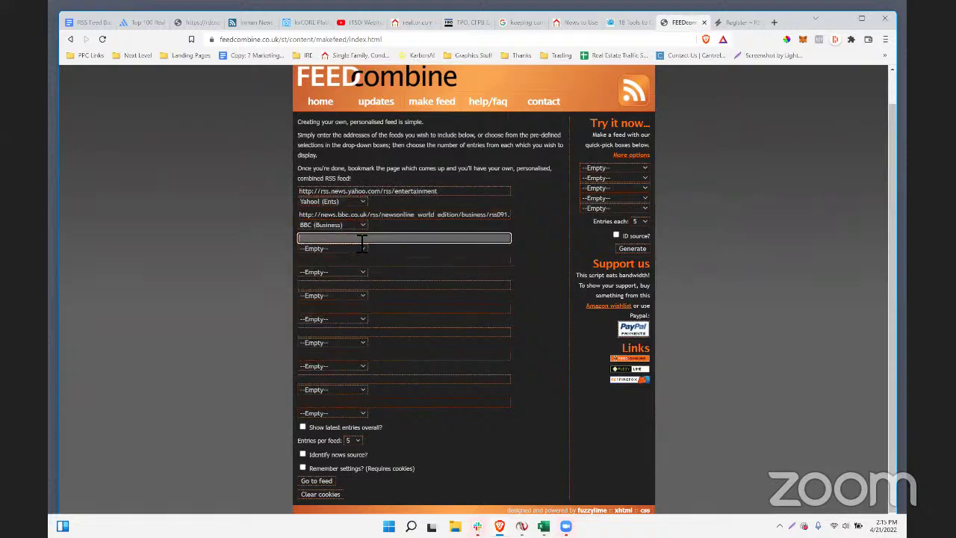
left_click(318, 493)
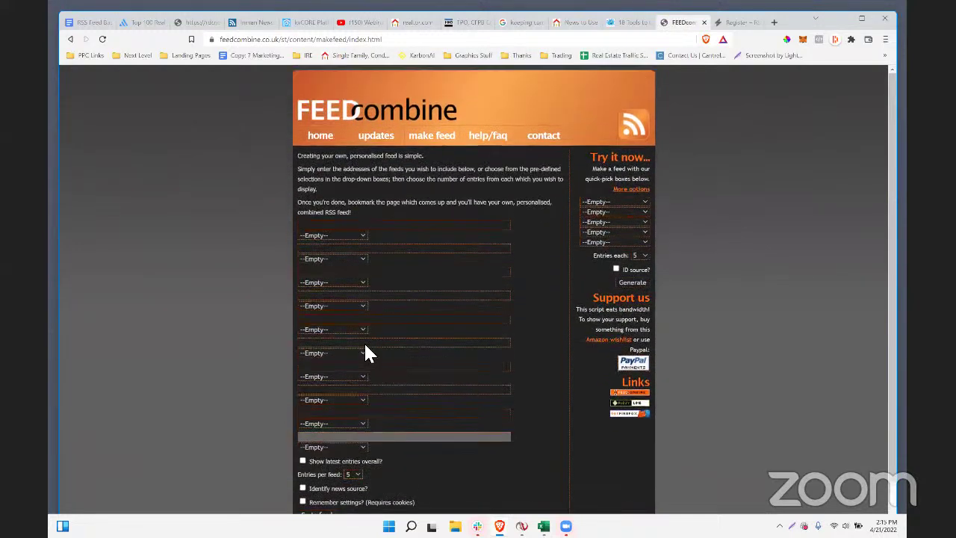
scroll(362, 388, "down", 1)
left_click(331, 201)
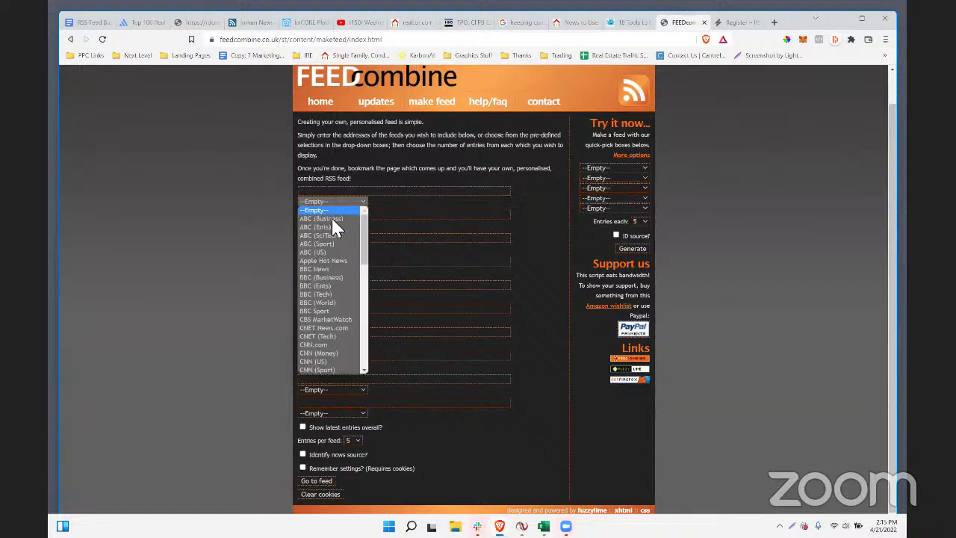
left_click(334, 245)
left_click(332, 225)
left_click(333, 259)
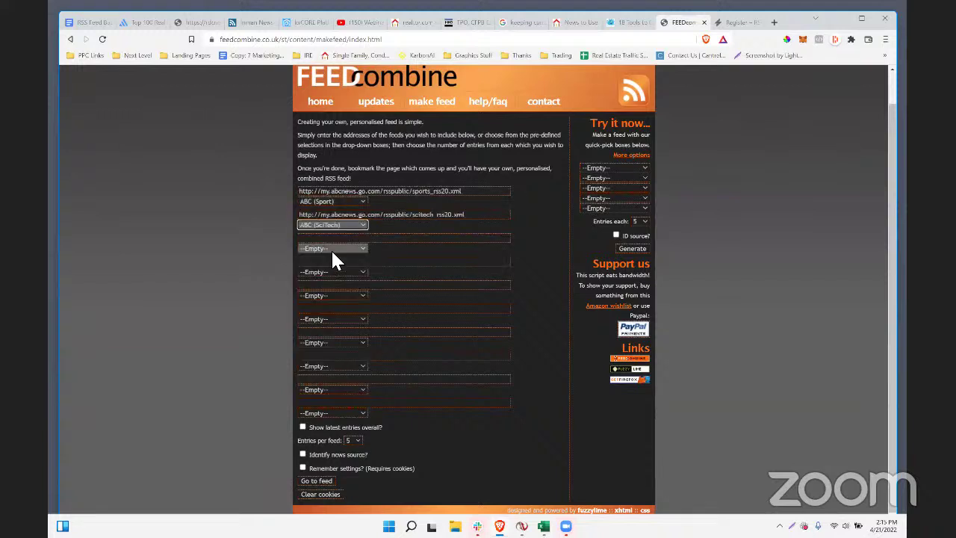
left_click(331, 249)
left_click(332, 298)
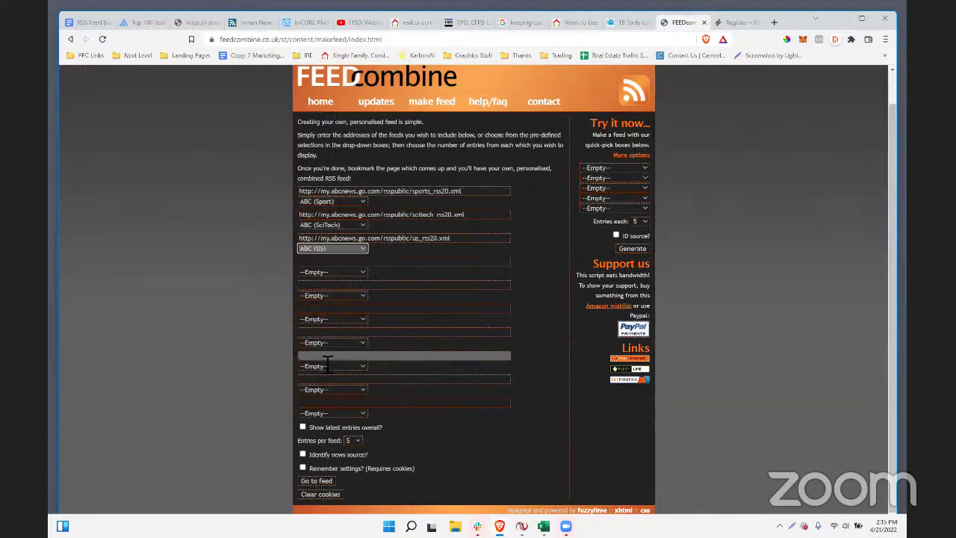
left_click(303, 427)
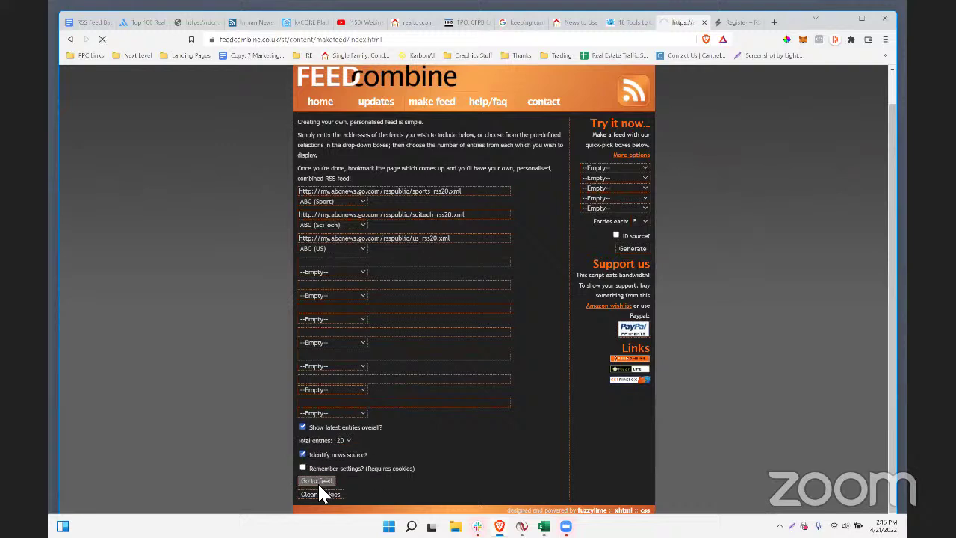
scroll(497, 228, "down", 1)
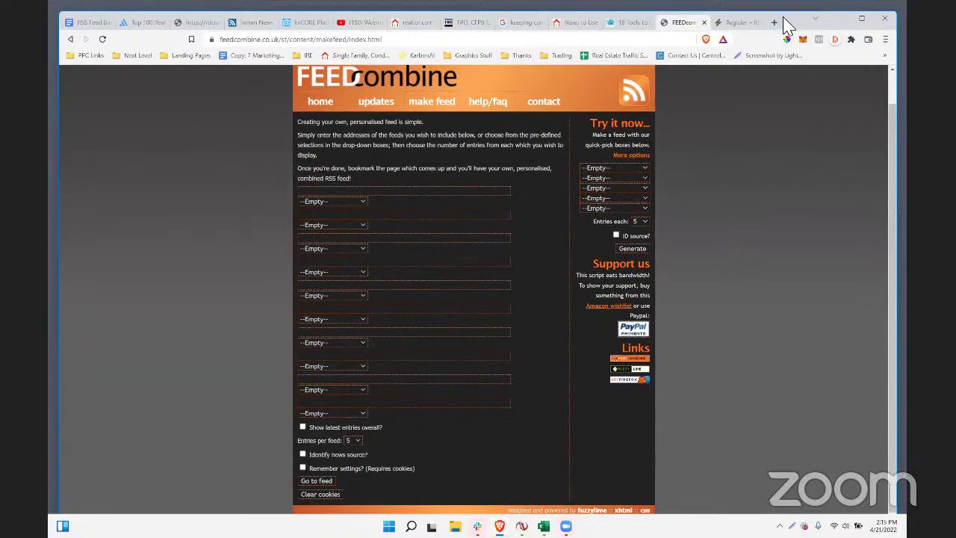
left_click(584, 168)
left_click(597, 180)
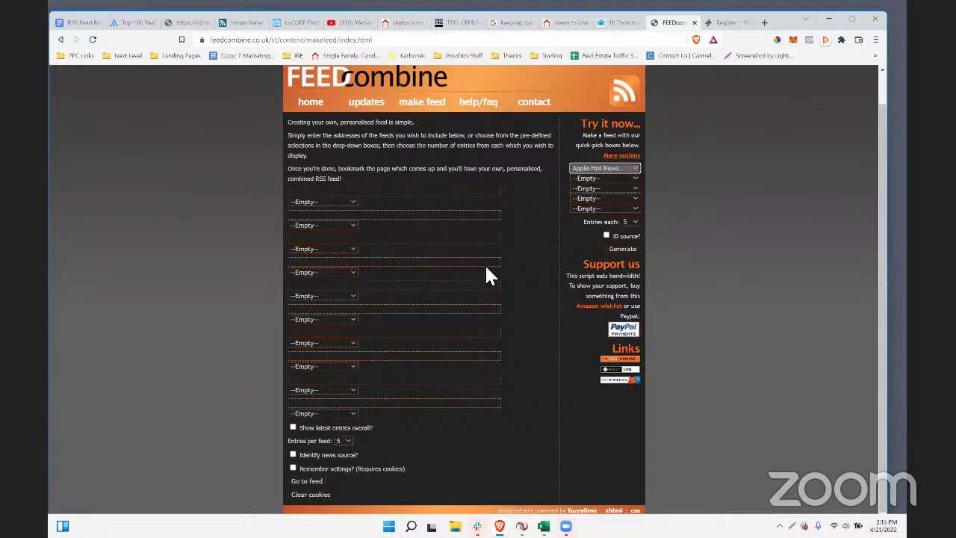
left_click(59, 42)
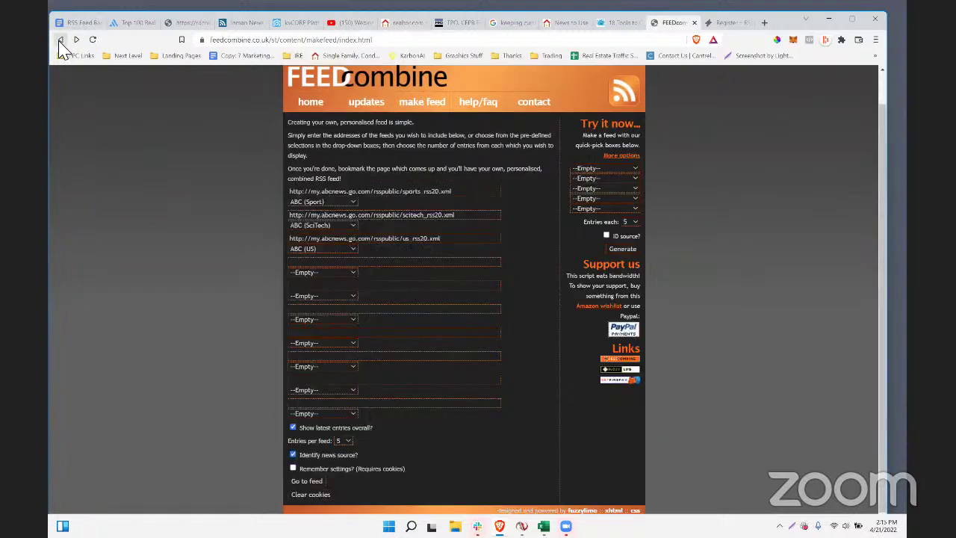
left_click(60, 41)
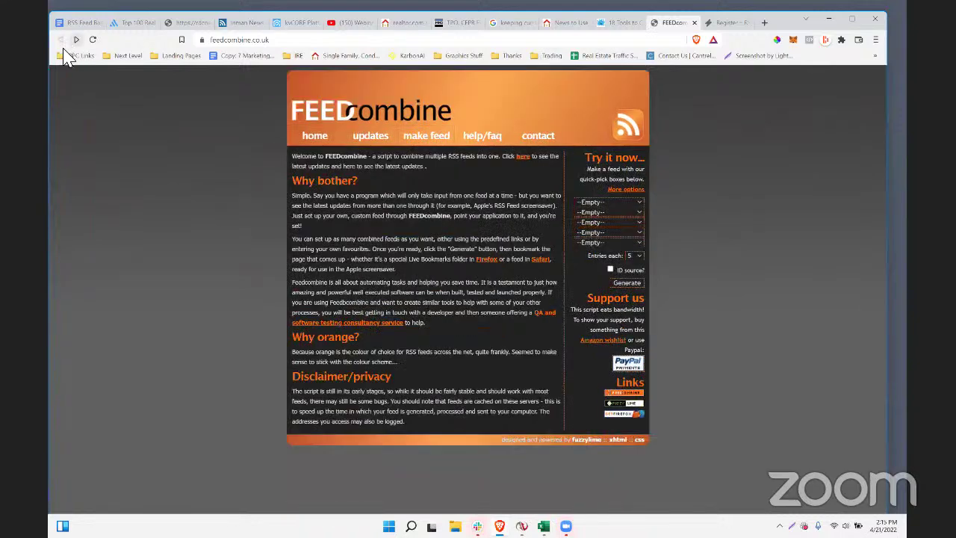
- Visit the Feed Blendr website from the list of RSS-combining tools
left_click(617, 24)
scroll(374, 373, "down", 7)
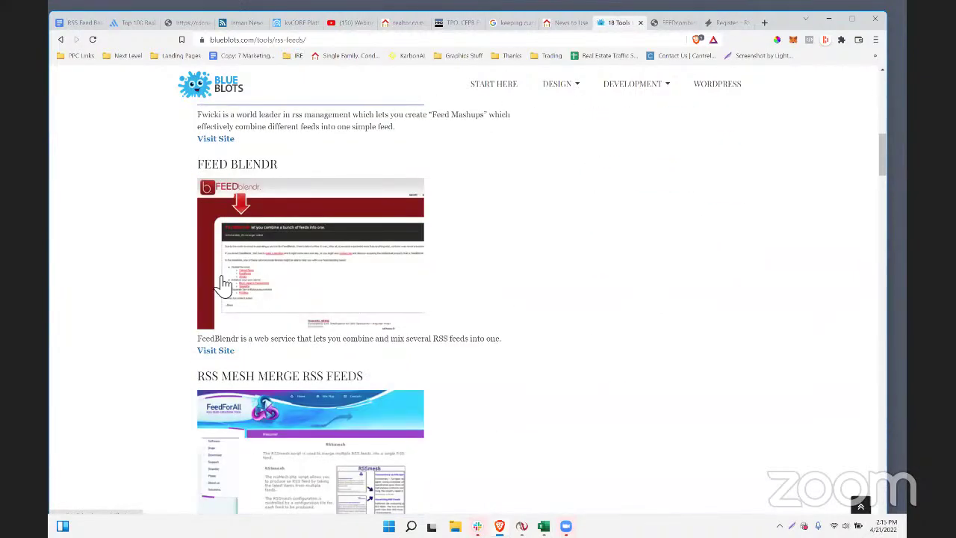
left_click(213, 351)
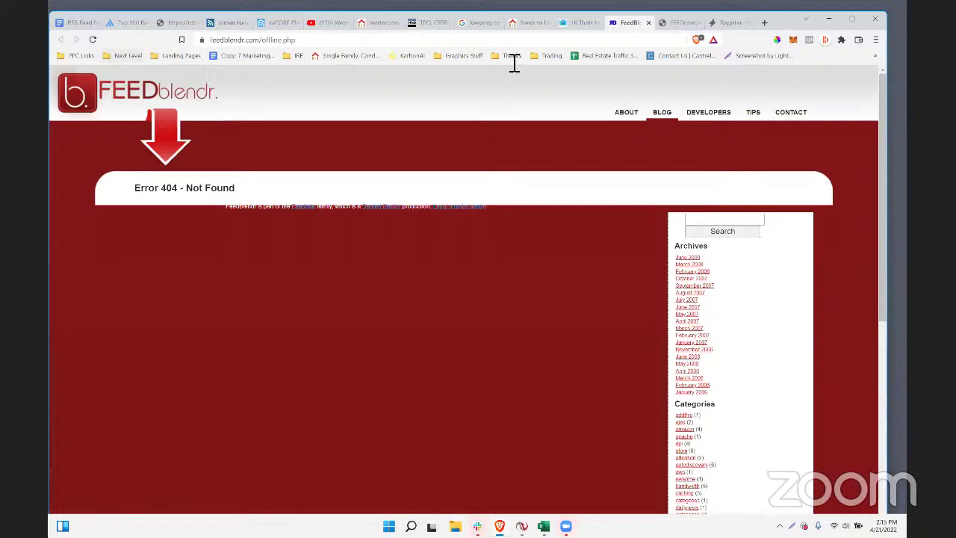
- Check the FeedStitch site in a new tab, decline its translation, then return to the YouTube playlist
left_click(580, 23)
scroll(404, 299, "down", 2)
scroll(399, 343, "down", 5)
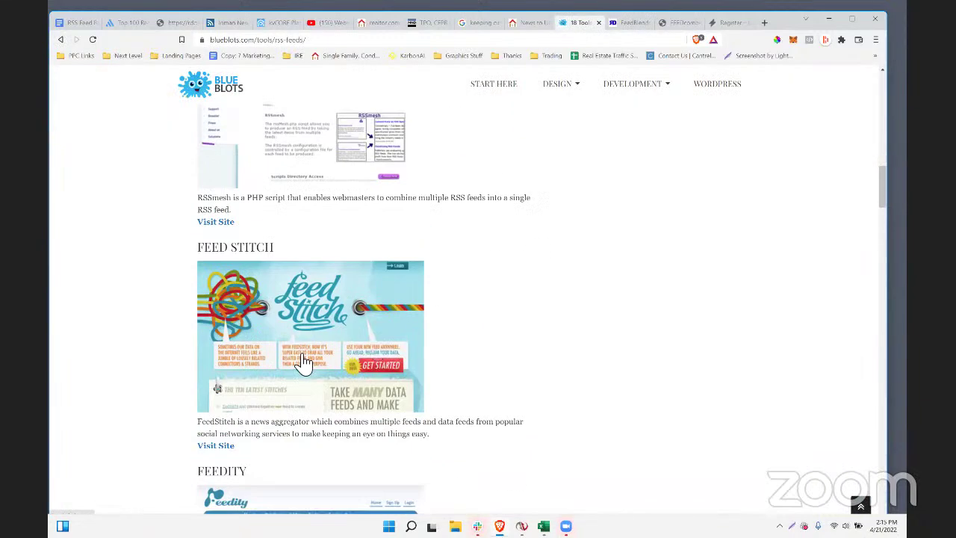
left_click(222, 295)
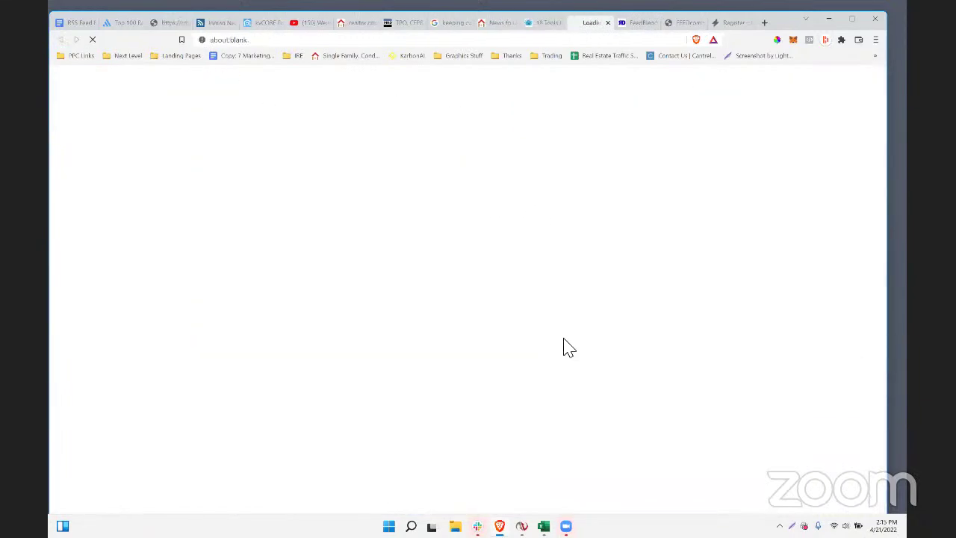
scroll(348, 380, "down", 6)
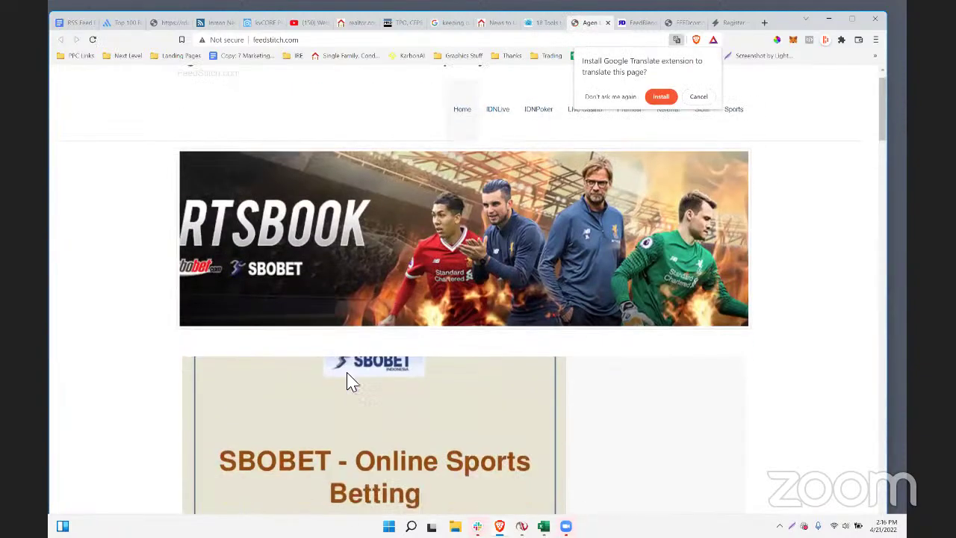
scroll(463, 299, "down", 3)
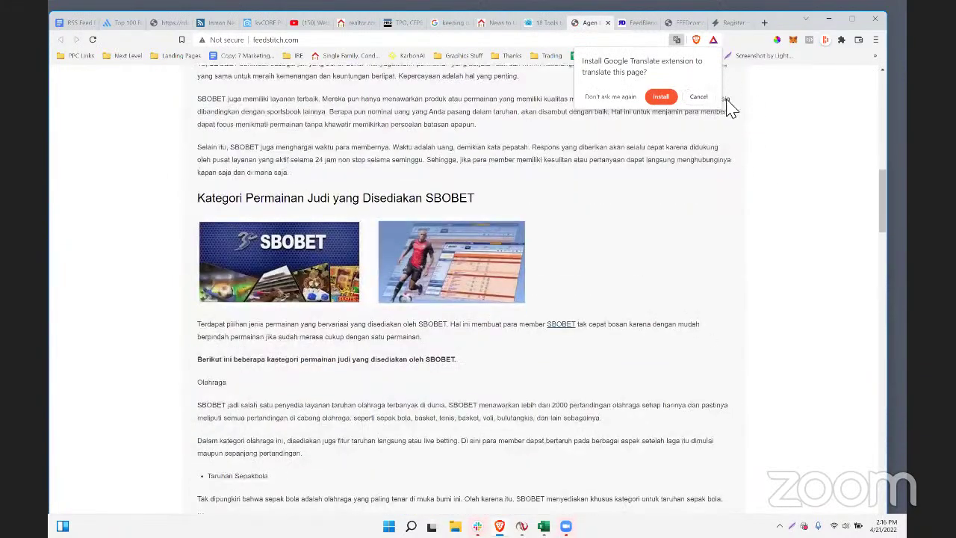
scroll(463, 298, "up", 4)
left_click(698, 96)
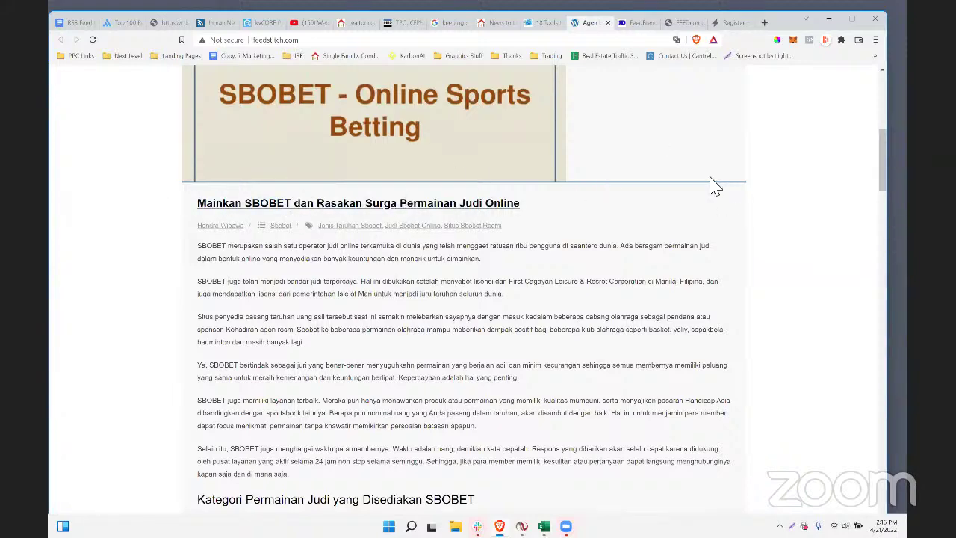
scroll(710, 185, "up", 1)
scroll(816, 187, "down", 1)
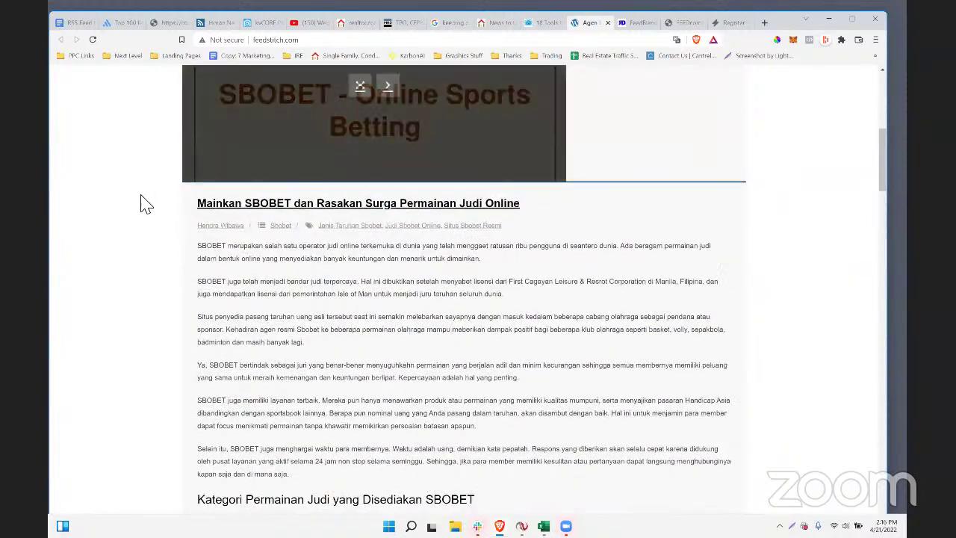
scroll(546, 127, "up", 3)
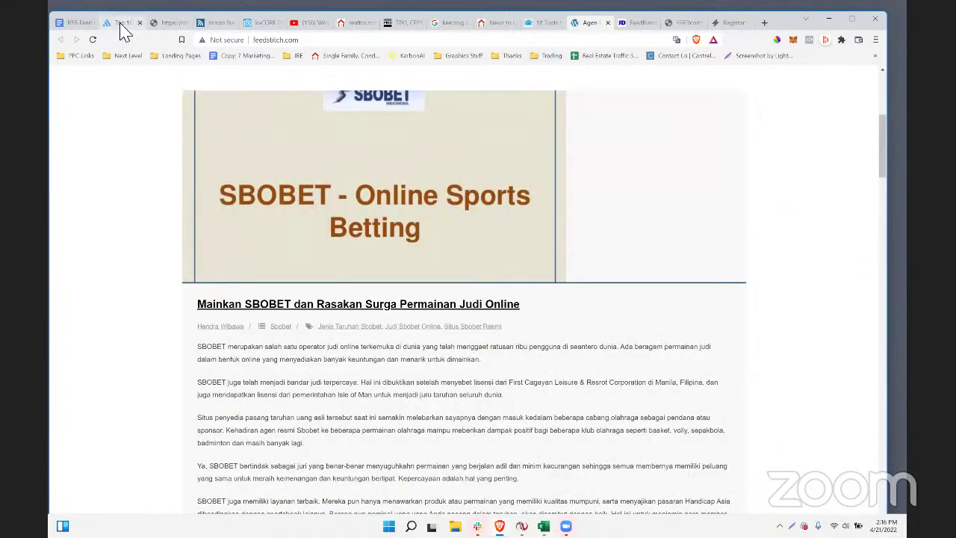
left_click(308, 28)
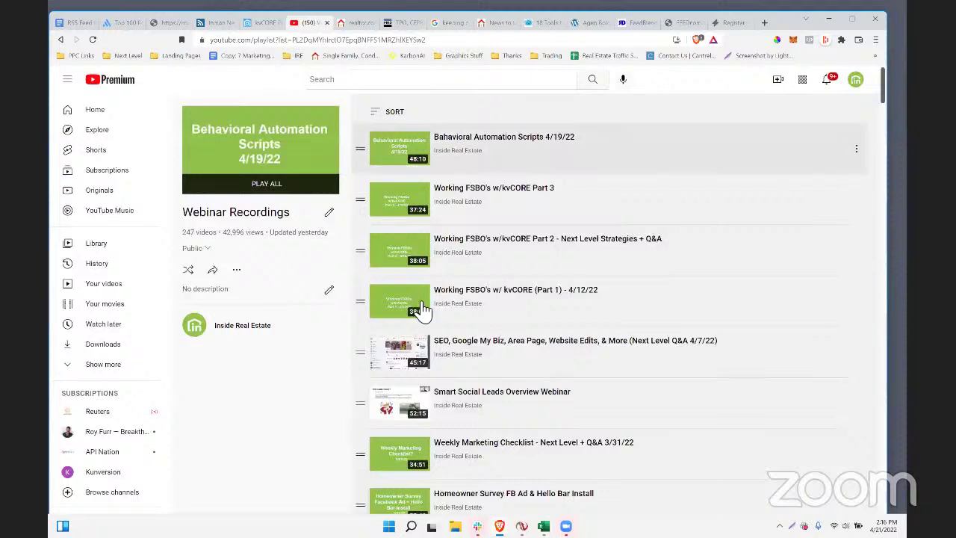
- Follow the notes' 'youtube channel' link to the YouTube RSS article and highlight its feed URL template
left_click(75, 24)
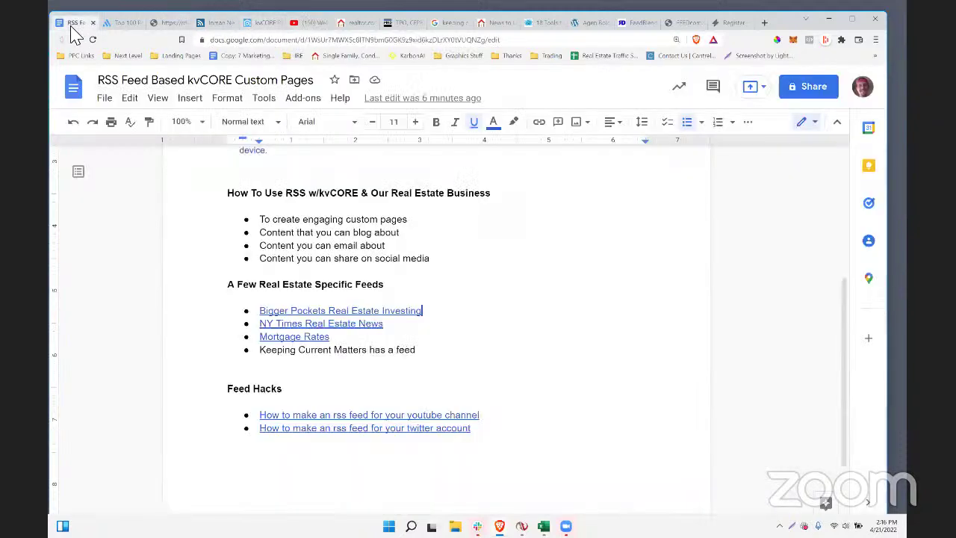
left_click(321, 416)
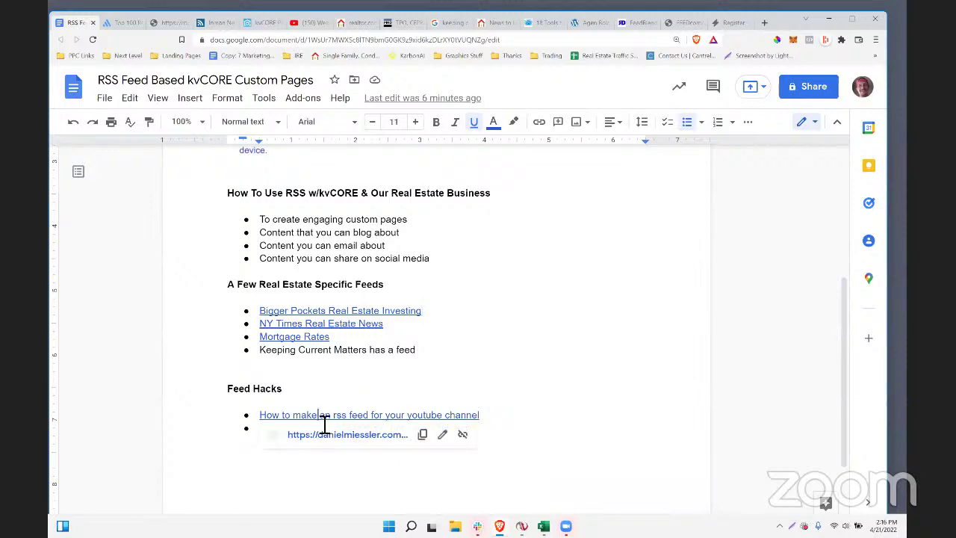
left_click(330, 444)
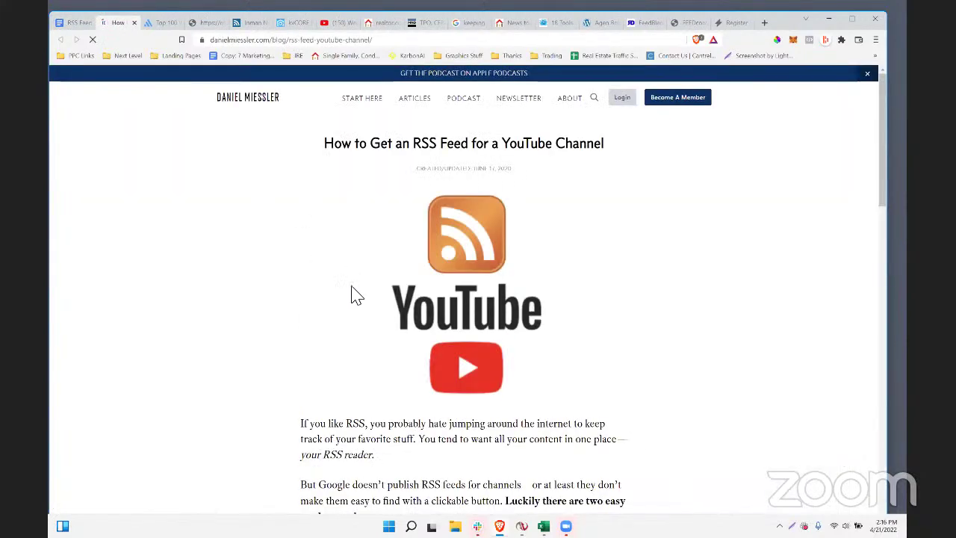
scroll(445, 304, "down", 5)
scroll(352, 273, "up", 2)
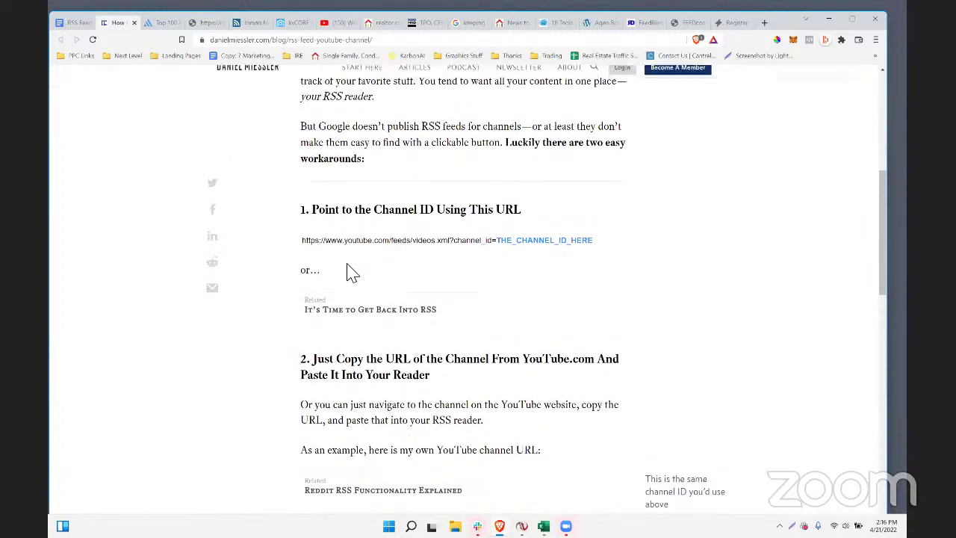
scroll(351, 271, "down", 3)
scroll(325, 246, "up", 1)
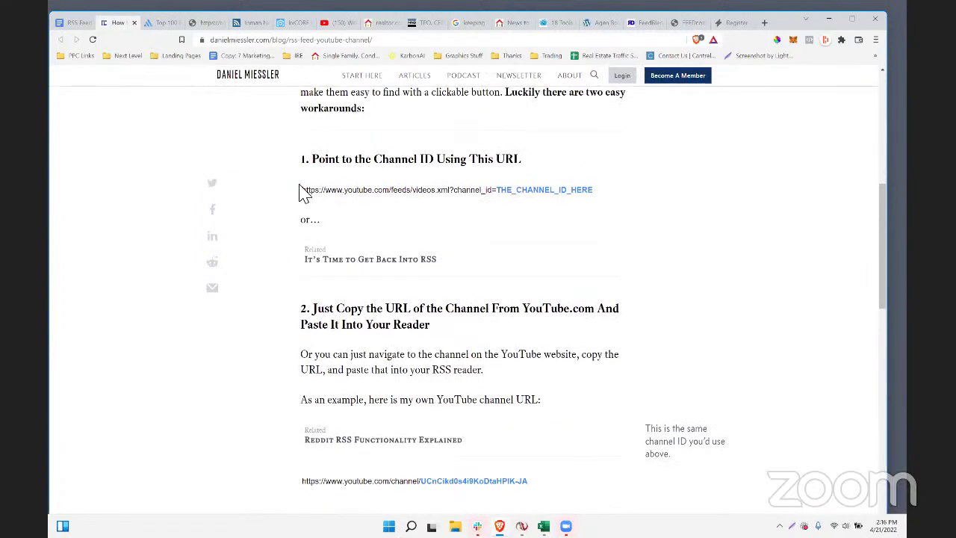
mouse_move(304, 191)
left_mouse_down()
mouse_move(597, 199)
mouse_move(304, 198)
left_mouse_up()
key("ctrl+c")
left_click(598, 218)
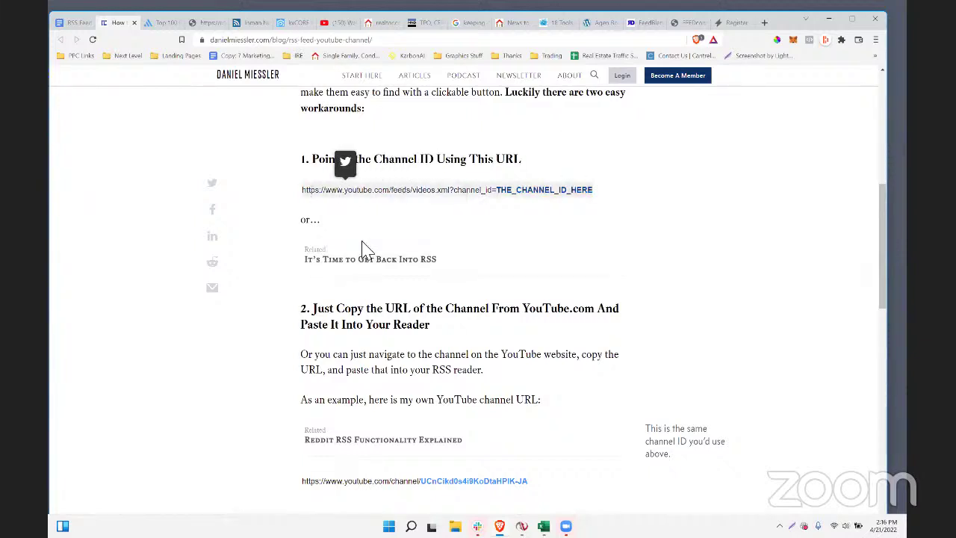
- Paste the feed URL template into a new tab and open the Inside Real Estate channel page
left_click(764, 22)
key("ctrl+v")
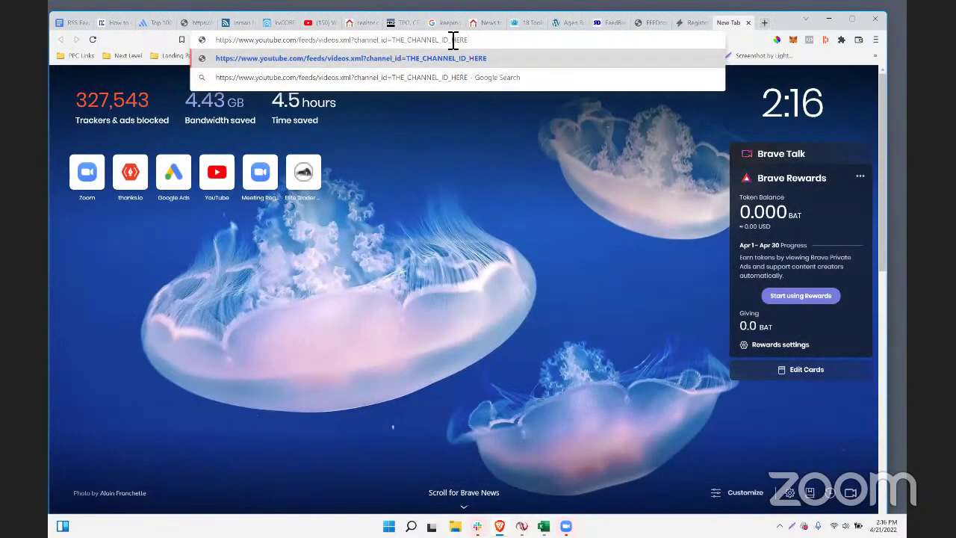
left_click(763, 24)
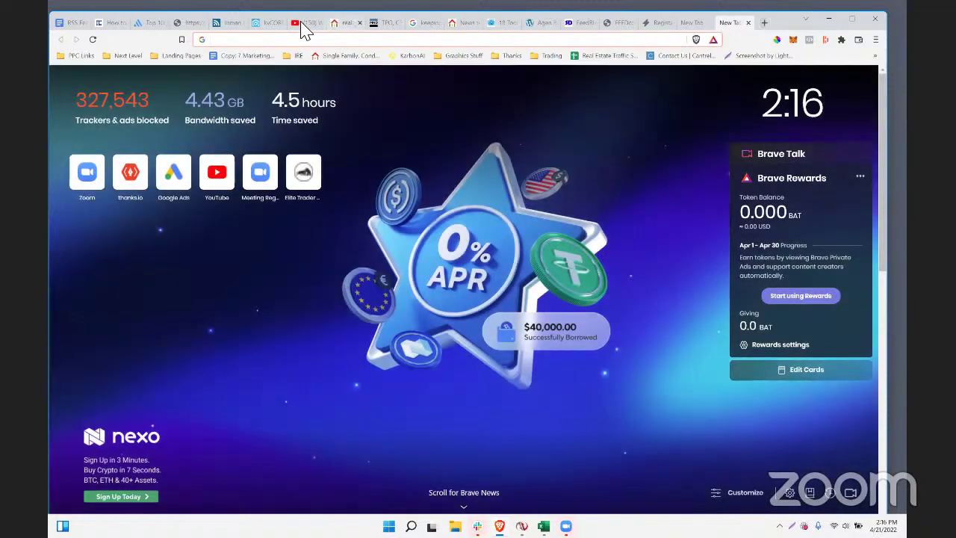
left_click(303, 24)
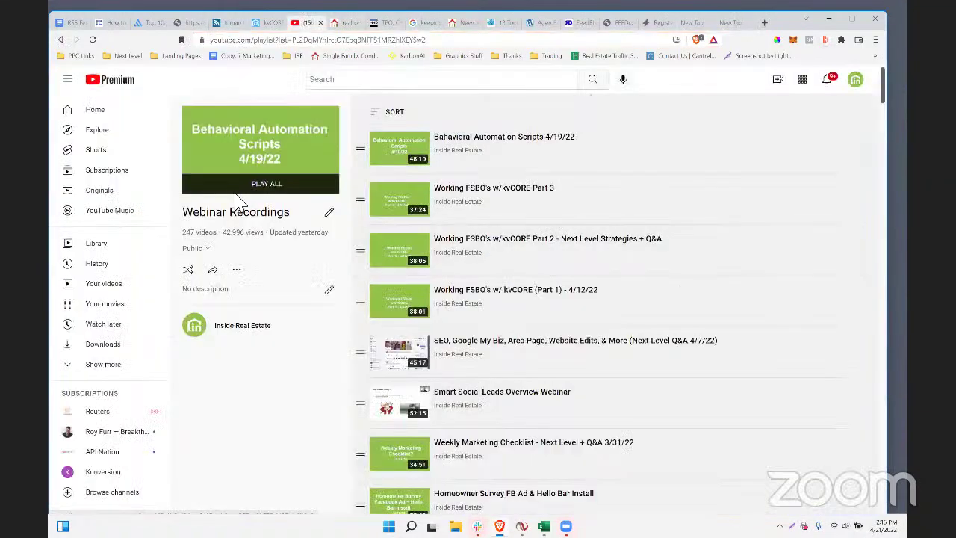
left_click(855, 80)
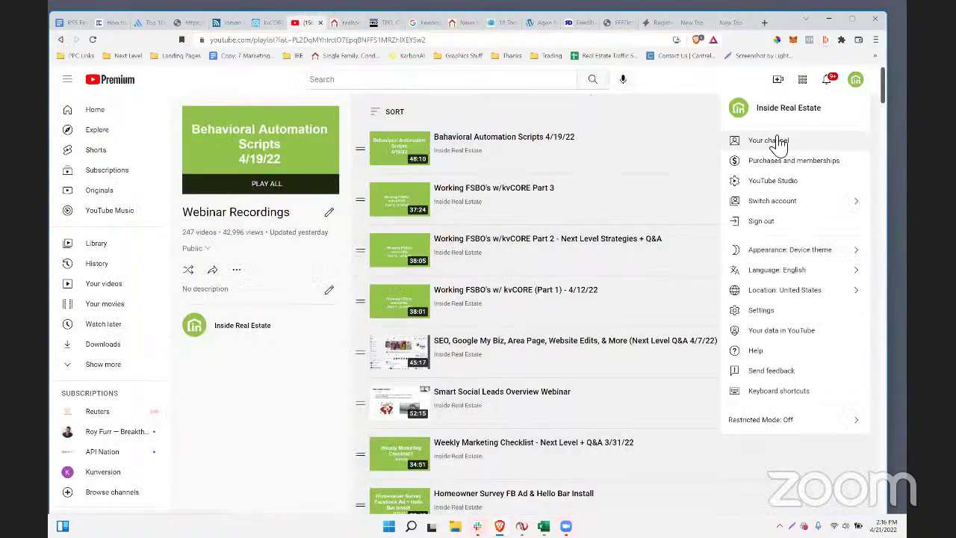
left_click(777, 141)
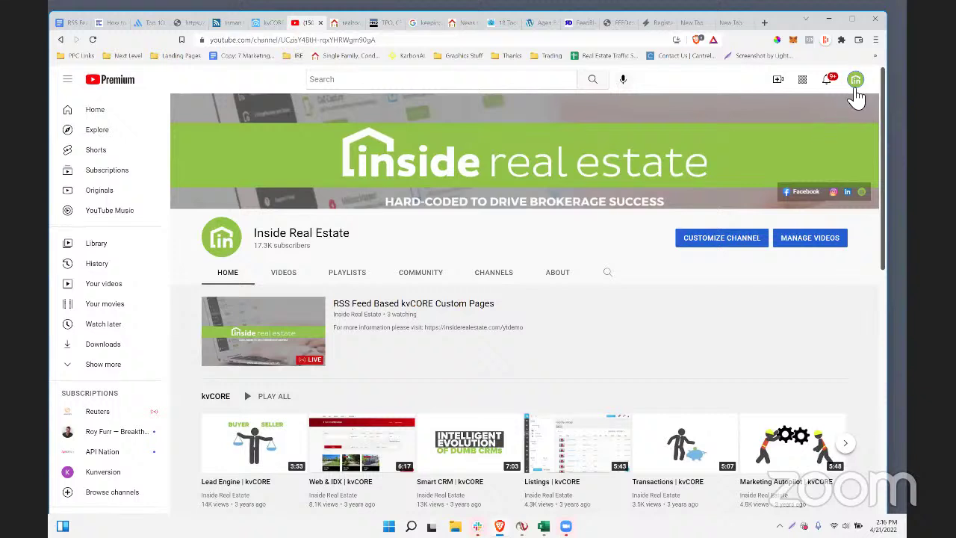
left_click(854, 80)
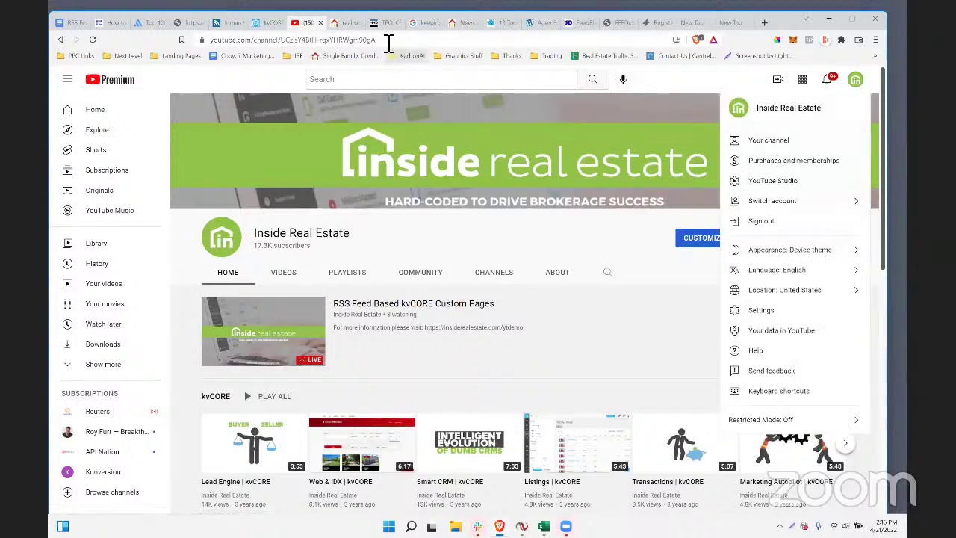
- Replace THE_CHANNEL_ID_HERE with the channel's ID, load the XML feed, and copy its address
left_click_drag(390, 39, 283, 56)
key("ctrl+c")
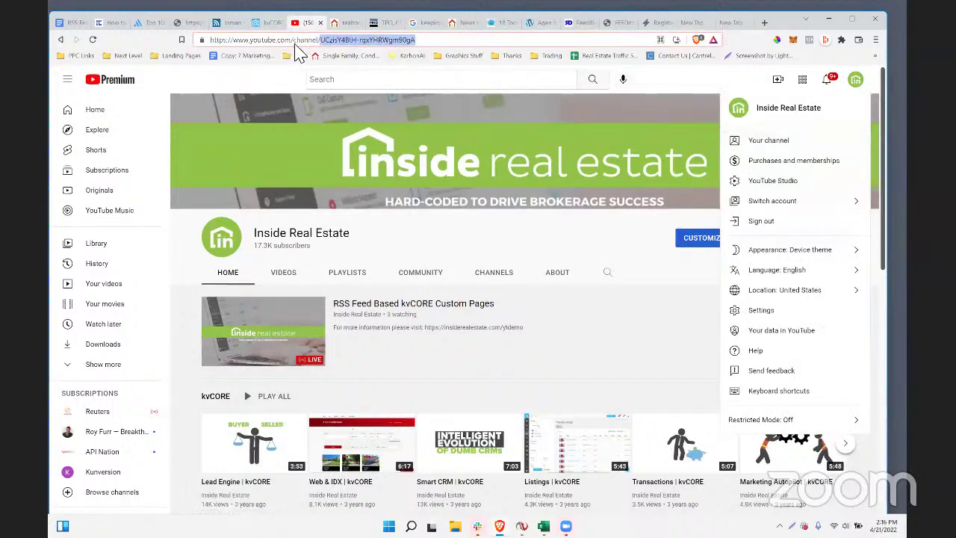
left_click(684, 29)
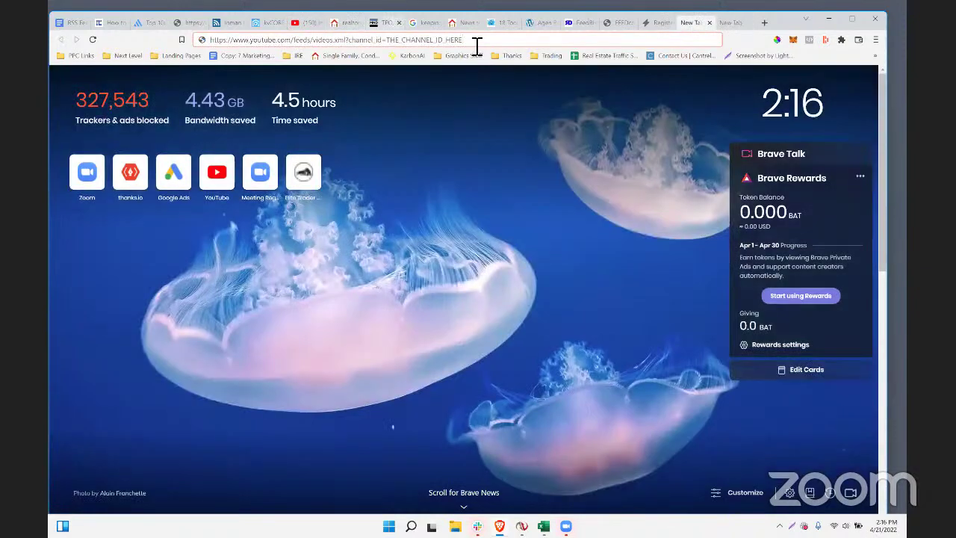
left_click_drag(476, 41, 408, 46)
key("ctrl+v")
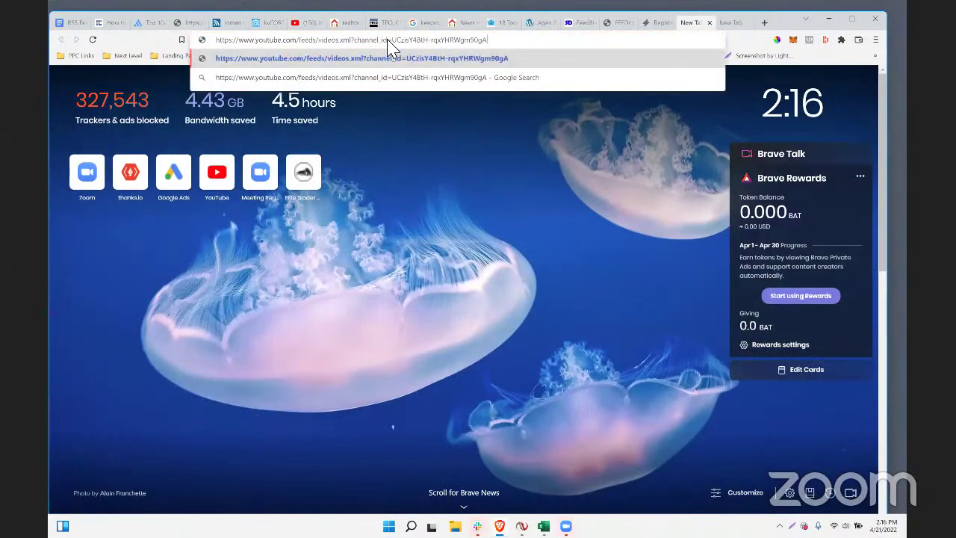
key("Return")
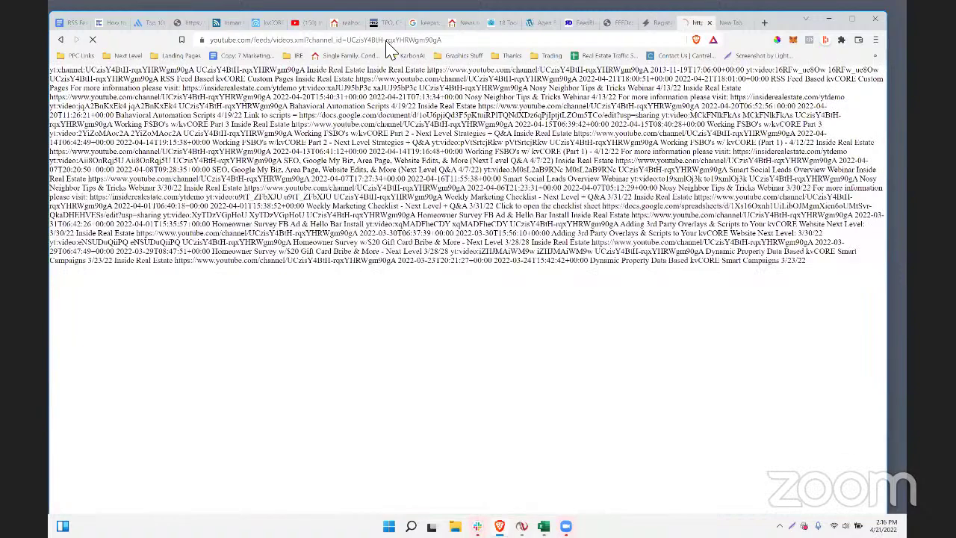
left_click(388, 40)
right_click(386, 40)
left_click(426, 102)
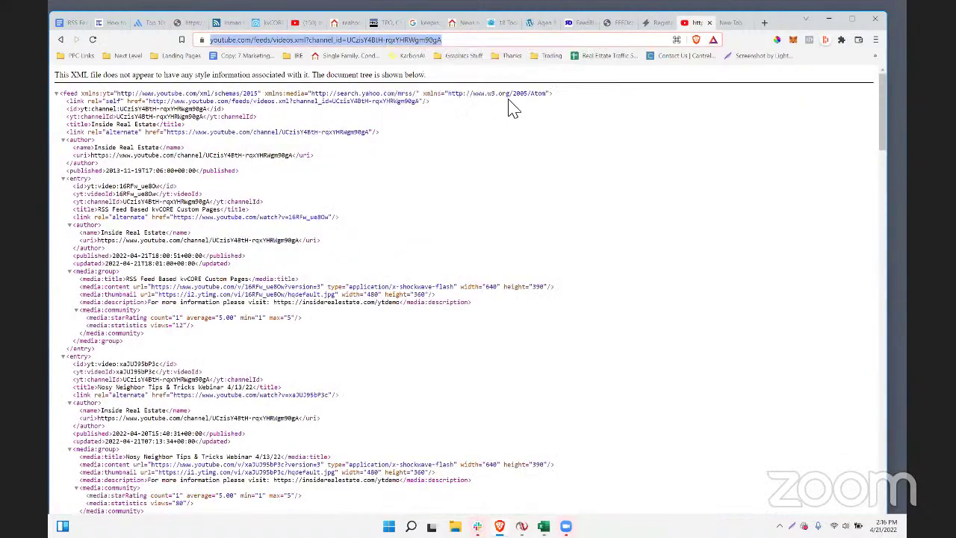
left_click(267, 23)
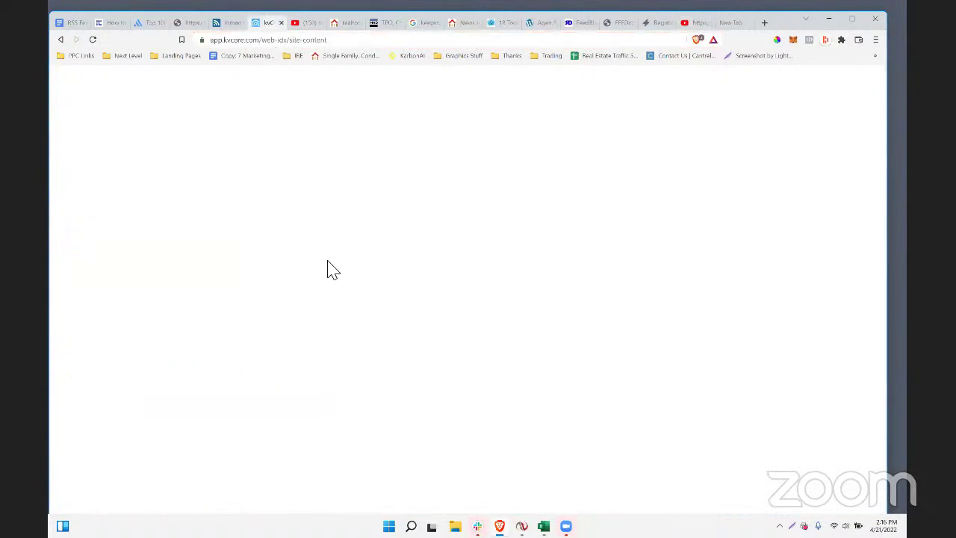
- Create and save a 'youtubetest' custom page filed under Stuff You Might Like
left_click(842, 288)
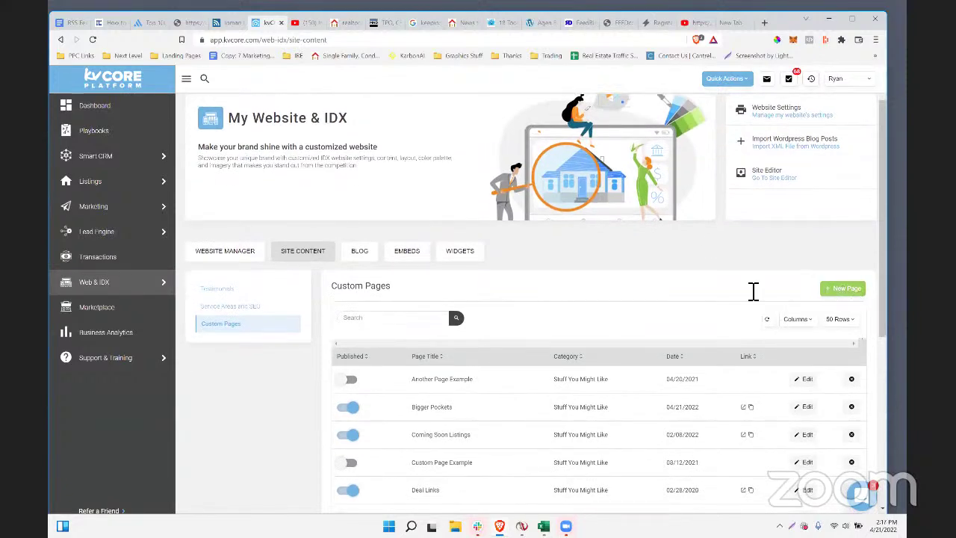
scroll(495, 346, "down", 3)
scroll(422, 377, "down", 1)
left_click(373, 384)
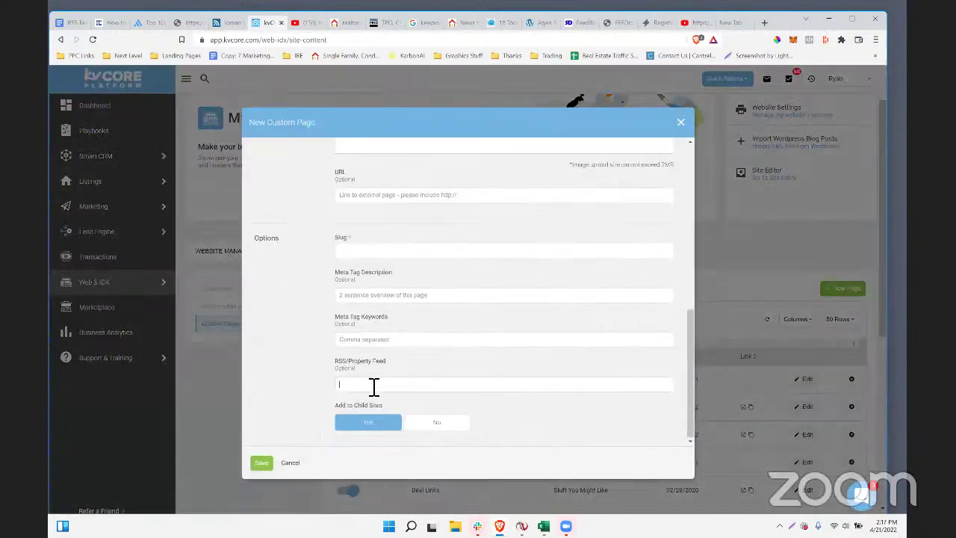
scroll(373, 386, "up", 5)
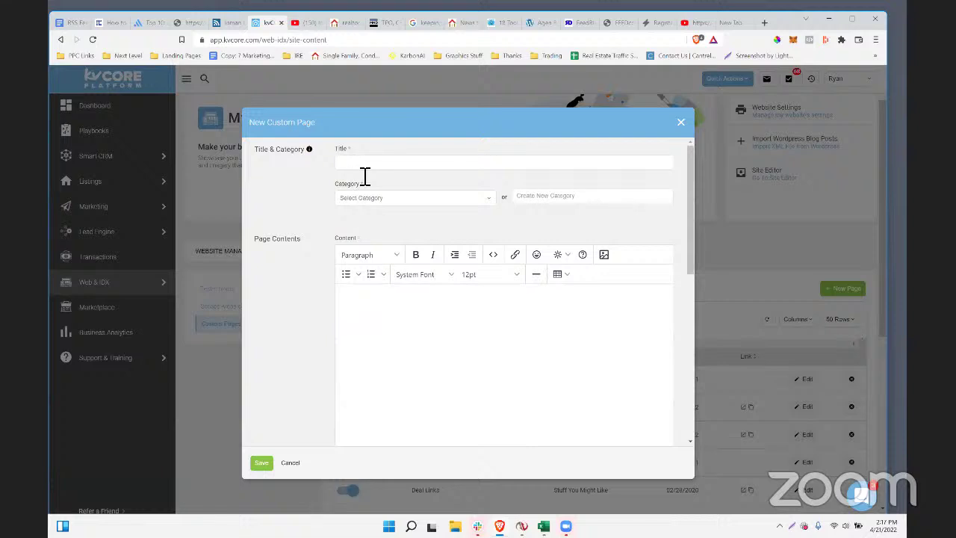
left_click(363, 165)
left_click(367, 196)
left_click(362, 215)
left_click(257, 465)
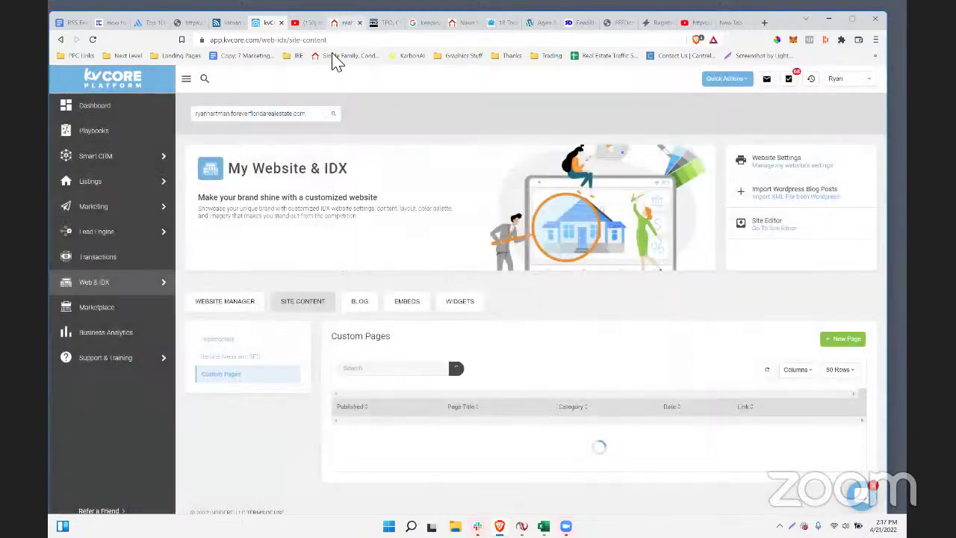
- Review the youtubetest page on the live website, which shows no feed content
left_click(345, 23)
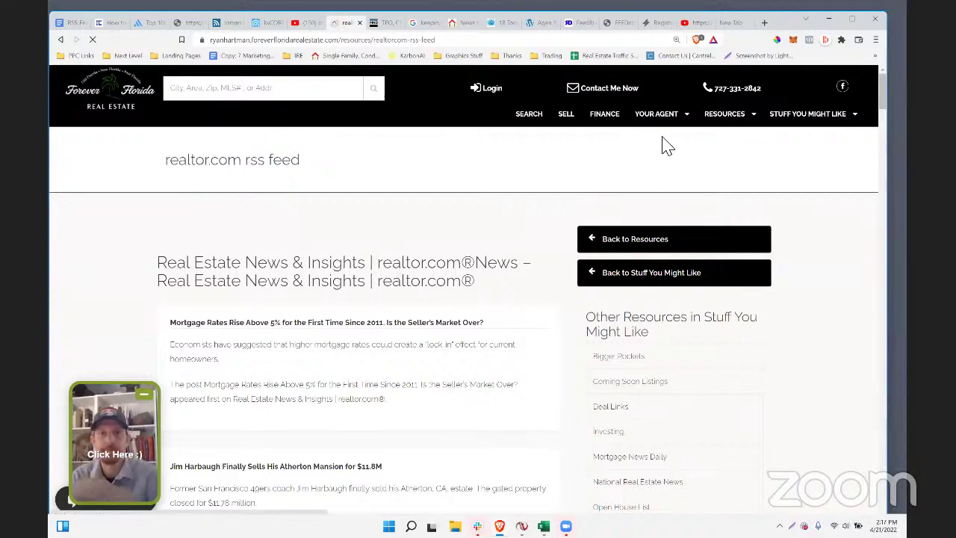
mouse_move(819, 121)
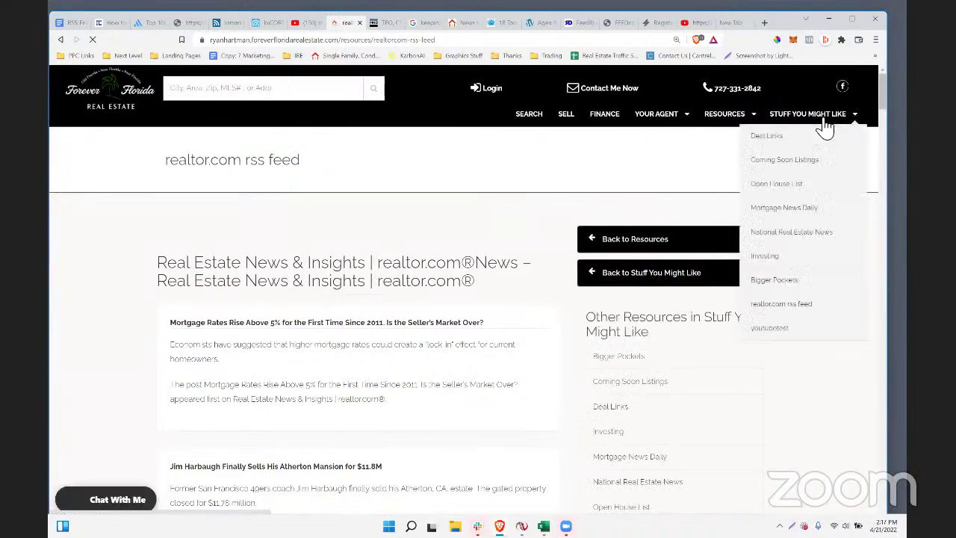
left_click(790, 329)
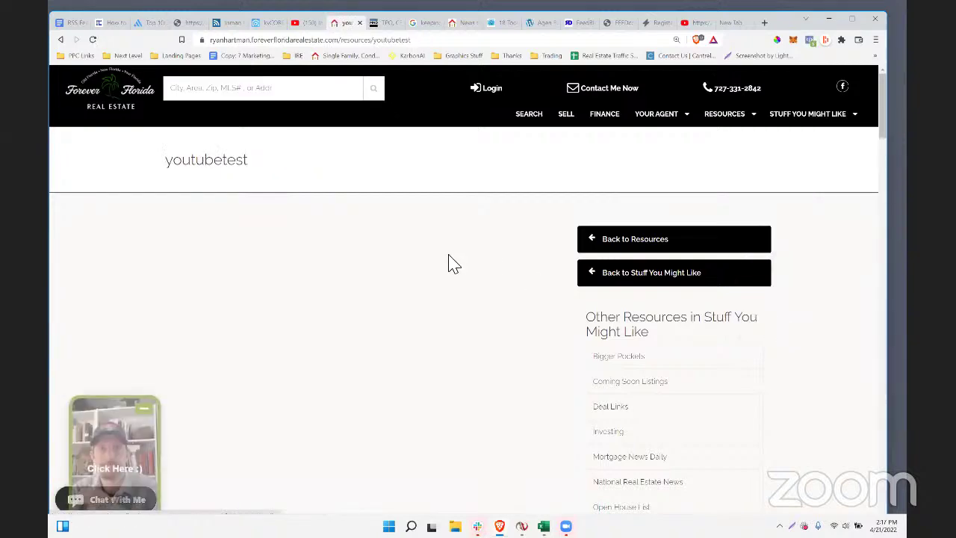
scroll(448, 261, "down", 6)
scroll(459, 254, "down", 10)
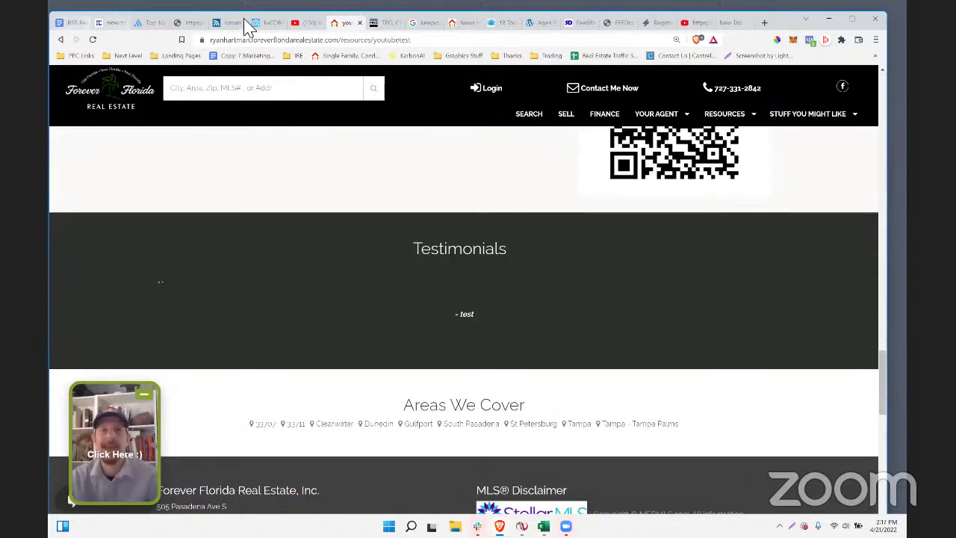
left_click(267, 23)
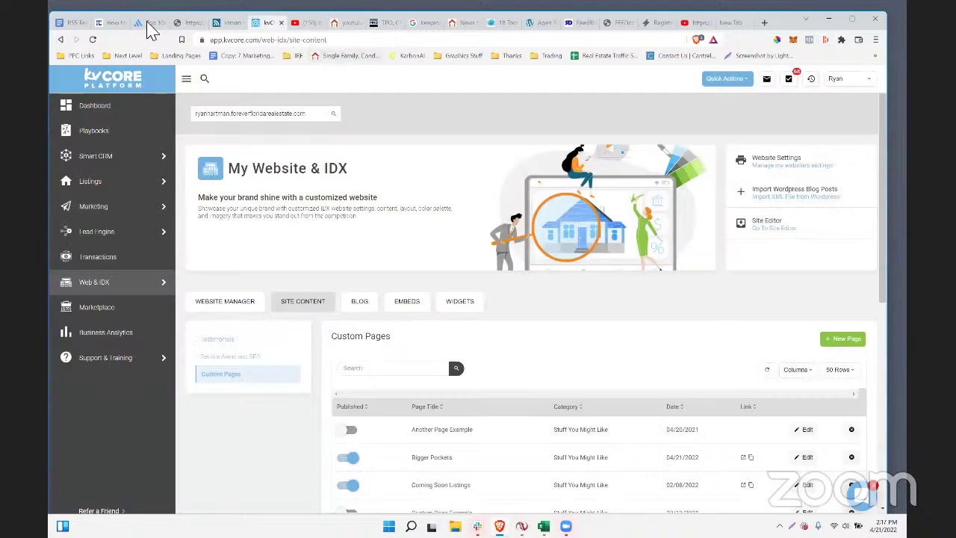
left_click(76, 23)
- Highlight the three real estate feed links in the notes
scroll(463, 344, "down", 1)
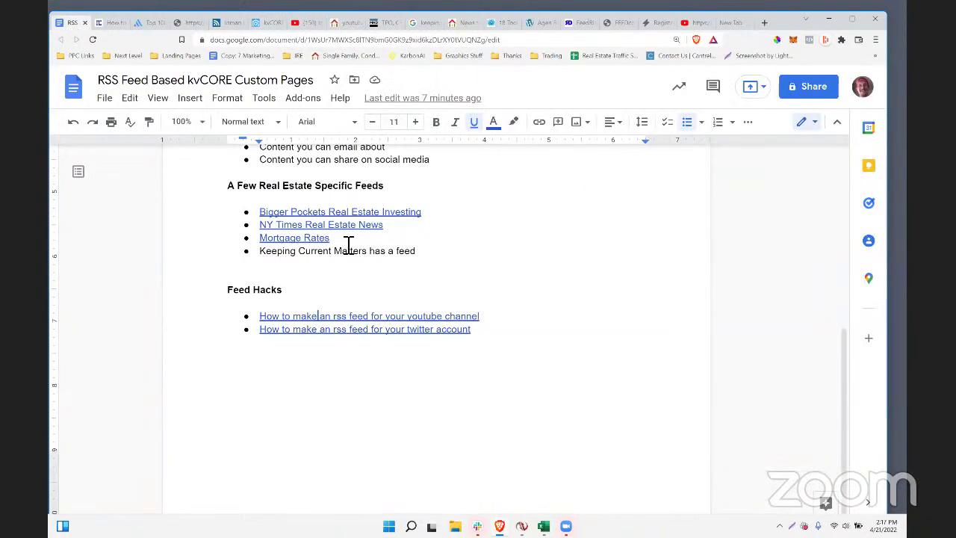
left_click_drag(330, 238, 267, 218)
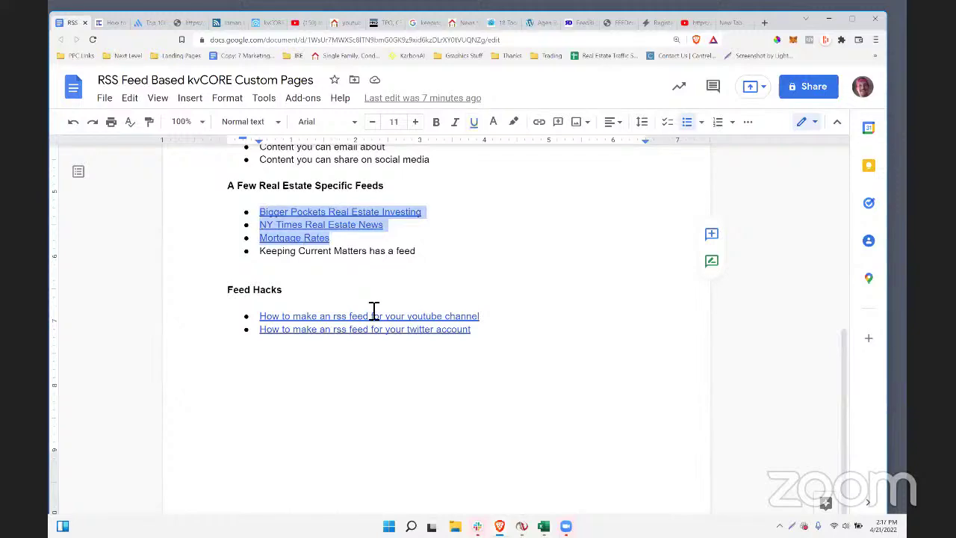
scroll(661, 250, "up", 2)
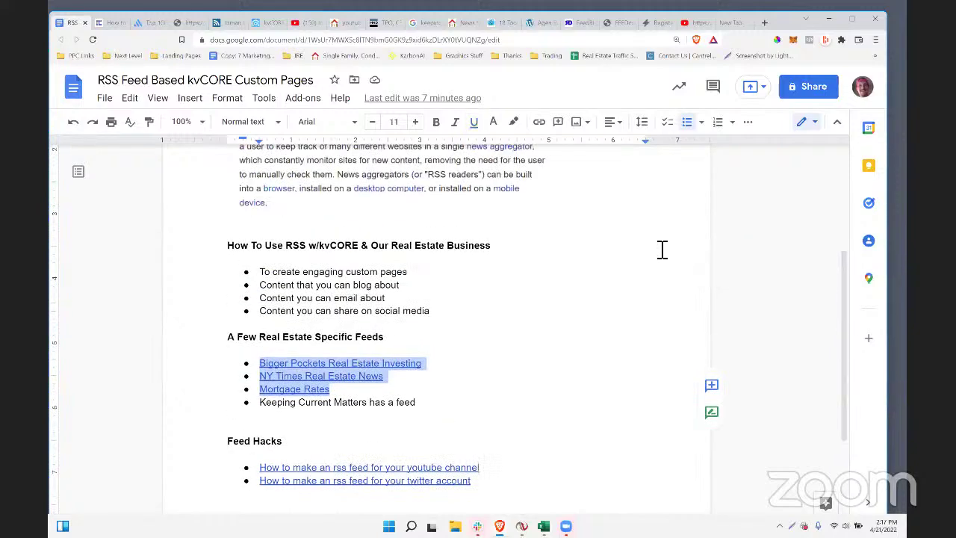
scroll(583, 410, "down", 2)
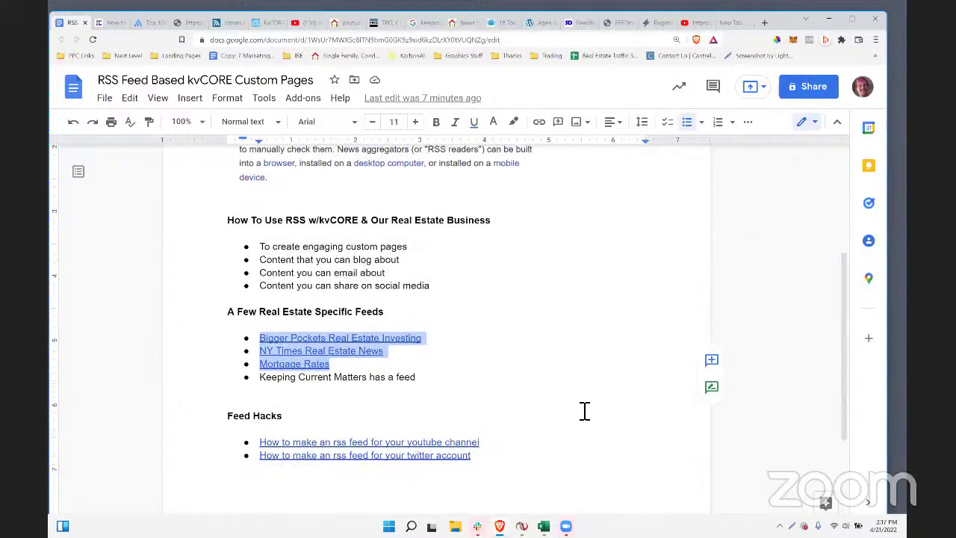
left_click(185, 344)
- Highlight the four bullets on using RSS, then bring the YouTube XML feed forward
scroll(481, 415, "up", 1)
scroll(481, 416, "up", 3)
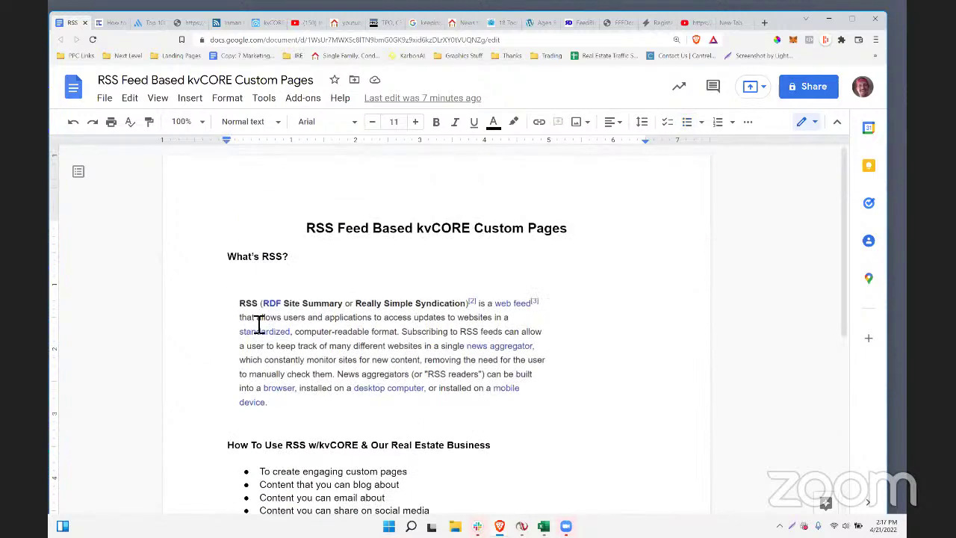
scroll(480, 388, "down", 2)
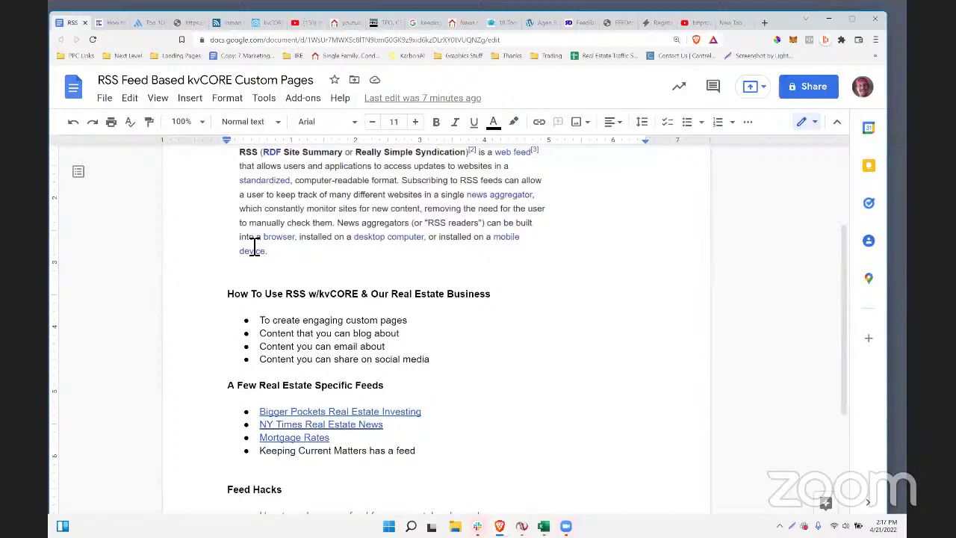
scroll(435, 400, "up", 1)
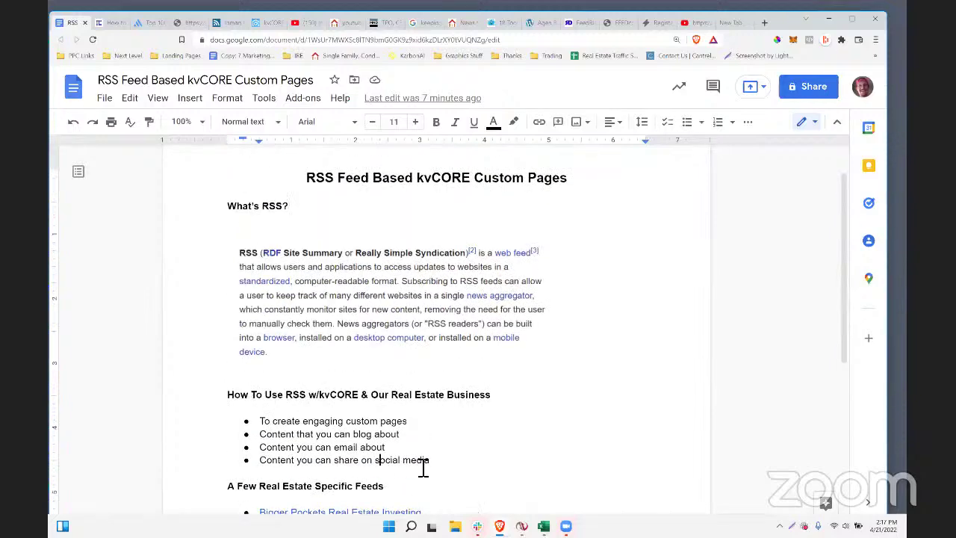
left_click_drag(310, 464, 260, 412)
left_click(728, 278)
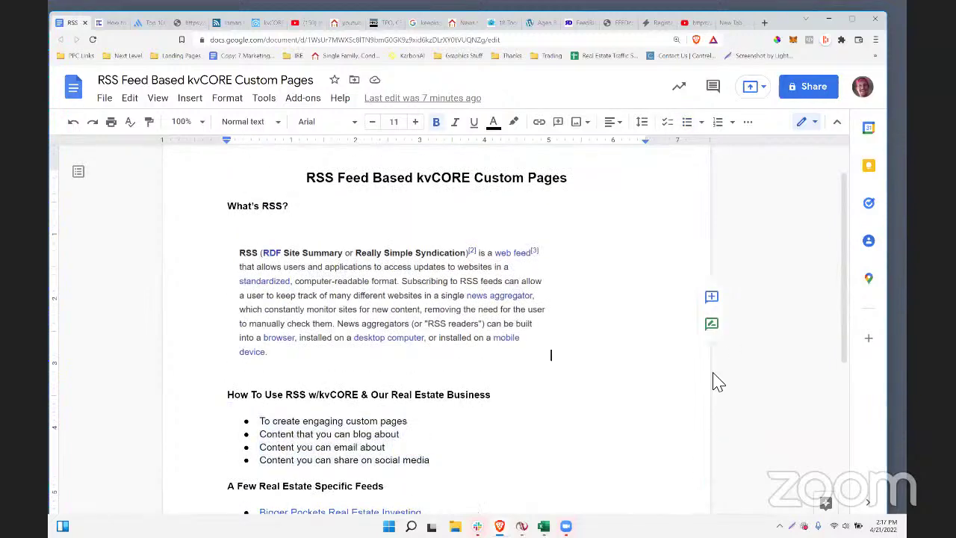
scroll(727, 278, "up", 1)
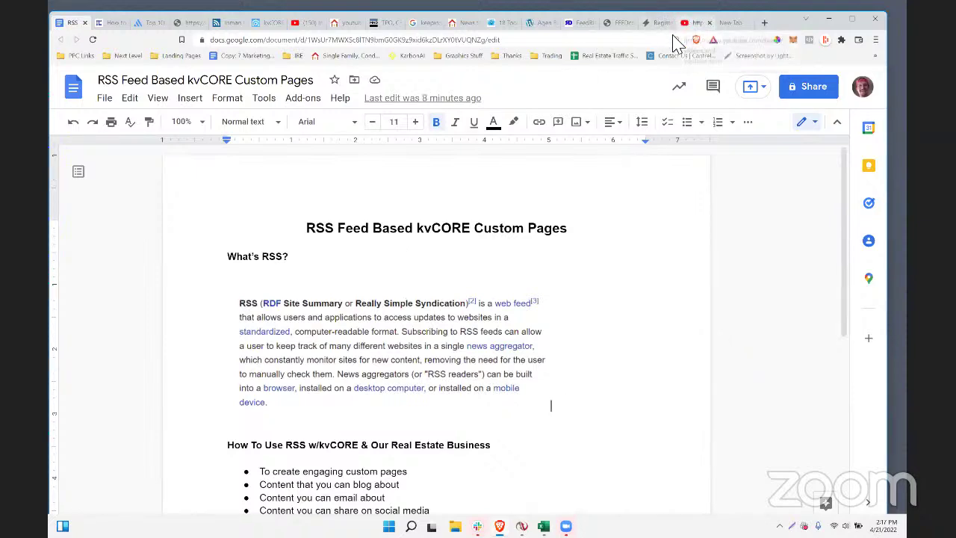
left_click(692, 22)
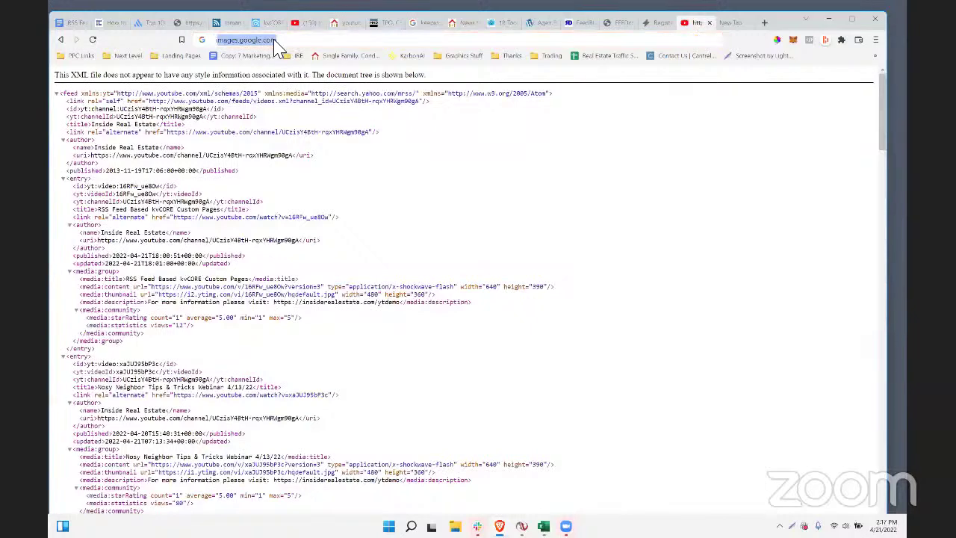
- Load the Webinar Recordings playlist from its pasted address and scroll through its videos
type("youtube.com/playlist?list=PL2DqMYhIrctO7EpqBNFFS1MRZhIXEYSw2")
key("Return")
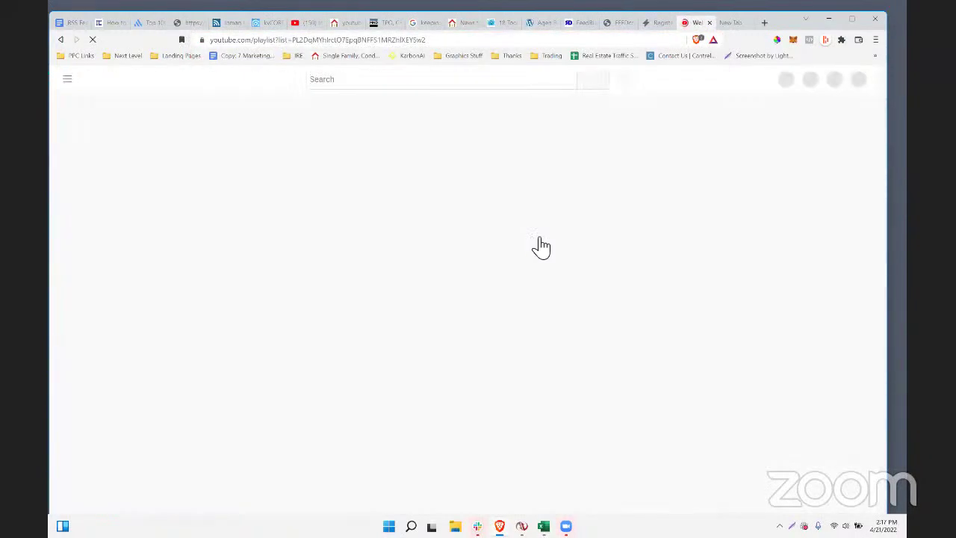
scroll(627, 299, "down", 1)
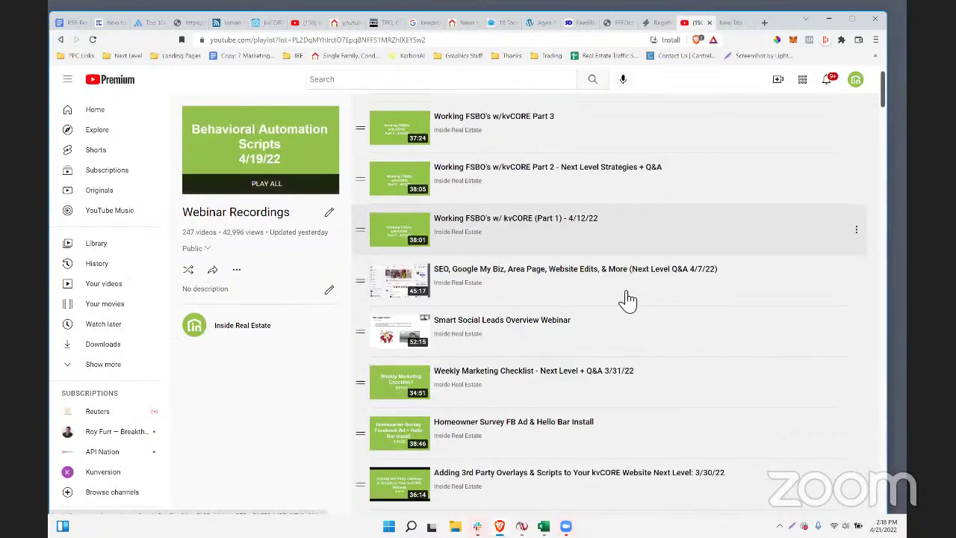
scroll(627, 299, "down", 5)
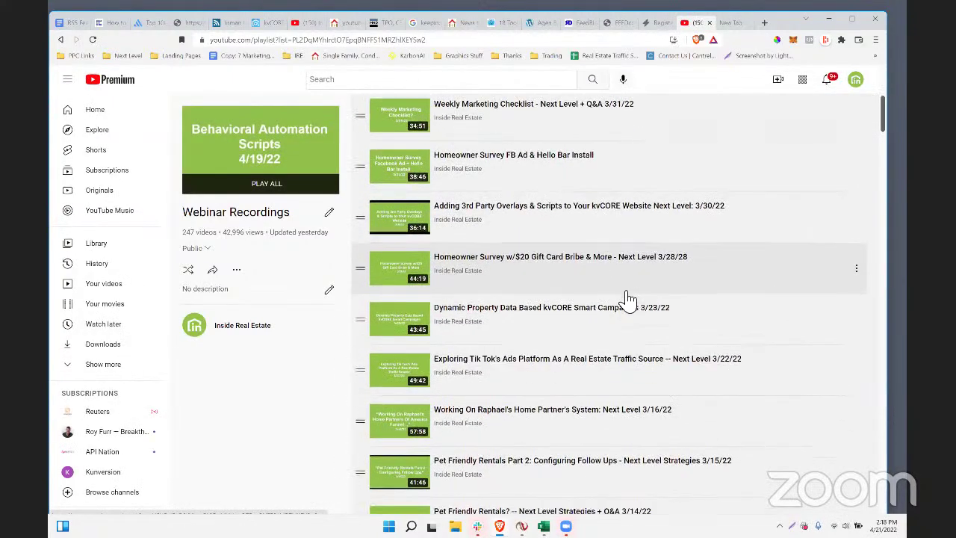
scroll(627, 299, "down", 2)
scroll(569, 363, "up", 3)
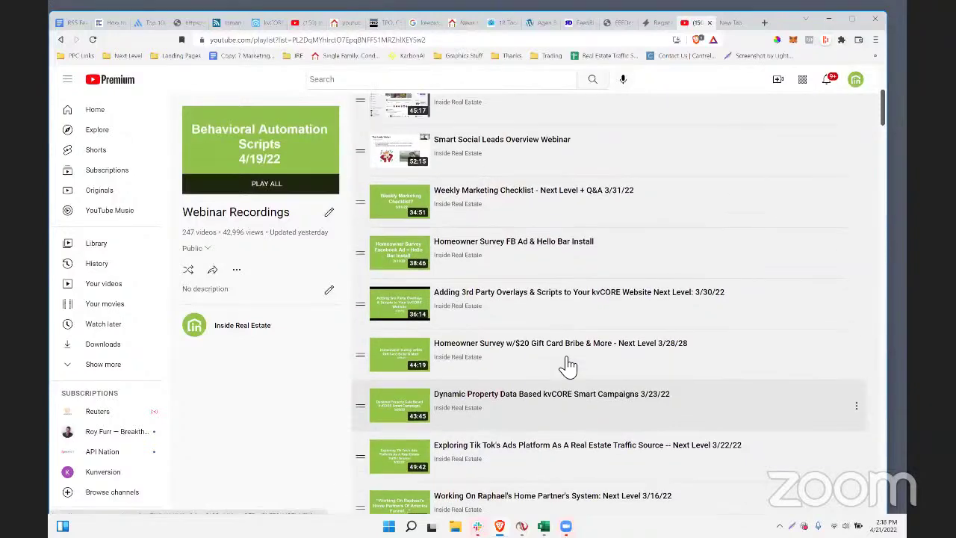
scroll(567, 363, "up", 3)
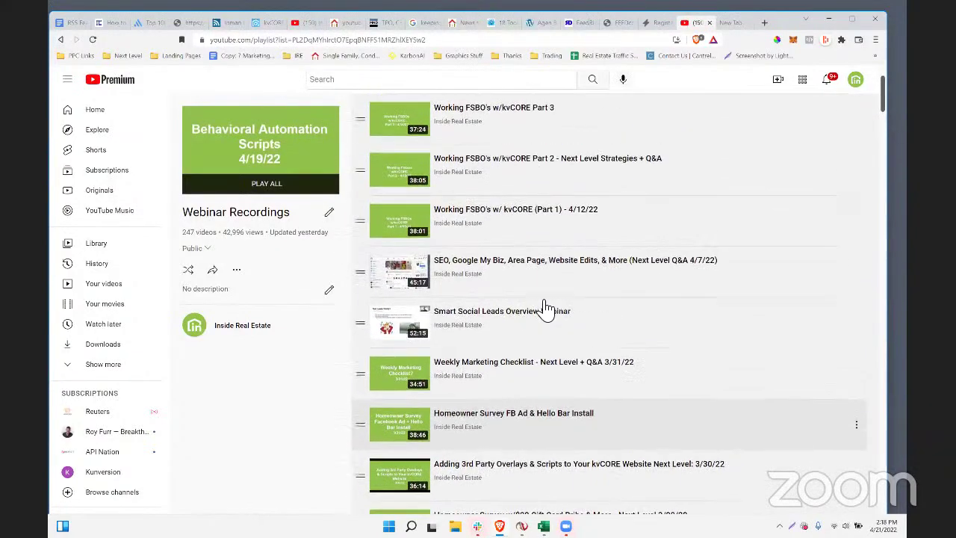
scroll(546, 305, "up", 1)
scroll(523, 254, "down", 1)
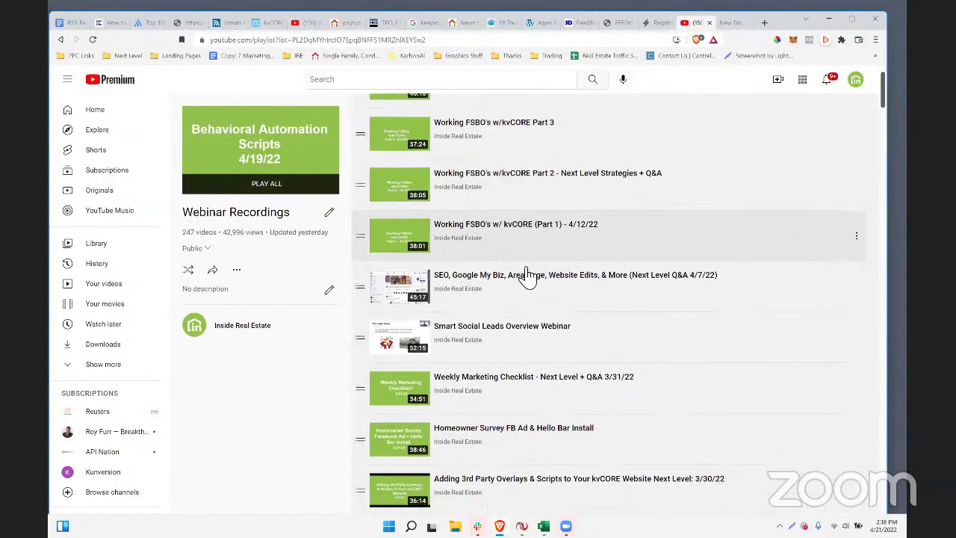
scroll(527, 276, "down", 4)
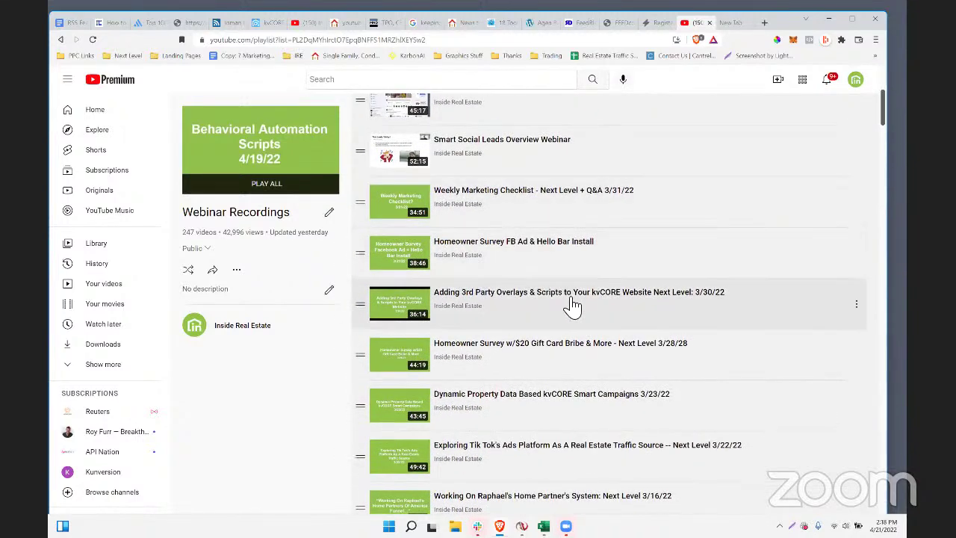
- Copy the link to the Adding 3rd Party Overlays webinar video, then return to the youtubetest page
left_click_drag(676, 293, 493, 300)
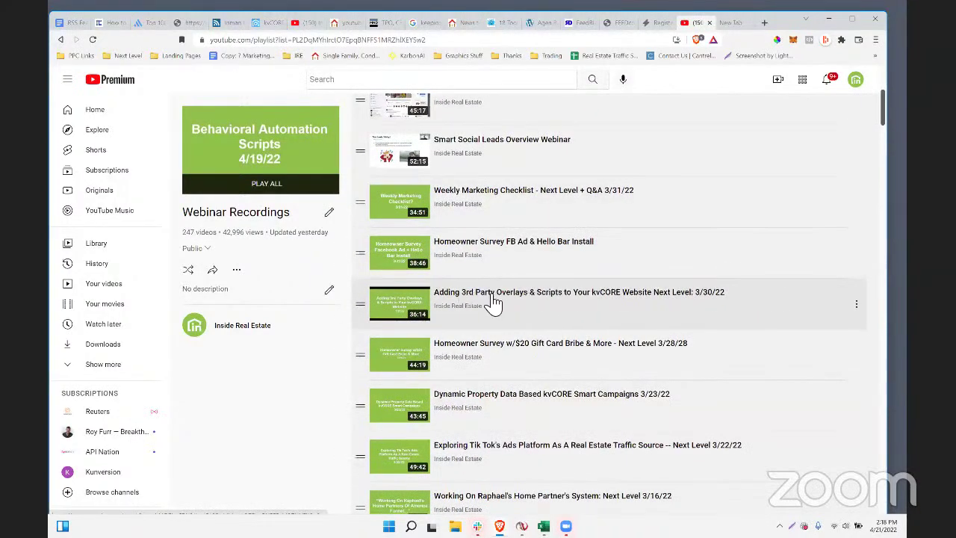
right_click(493, 300)
left_click(544, 369)
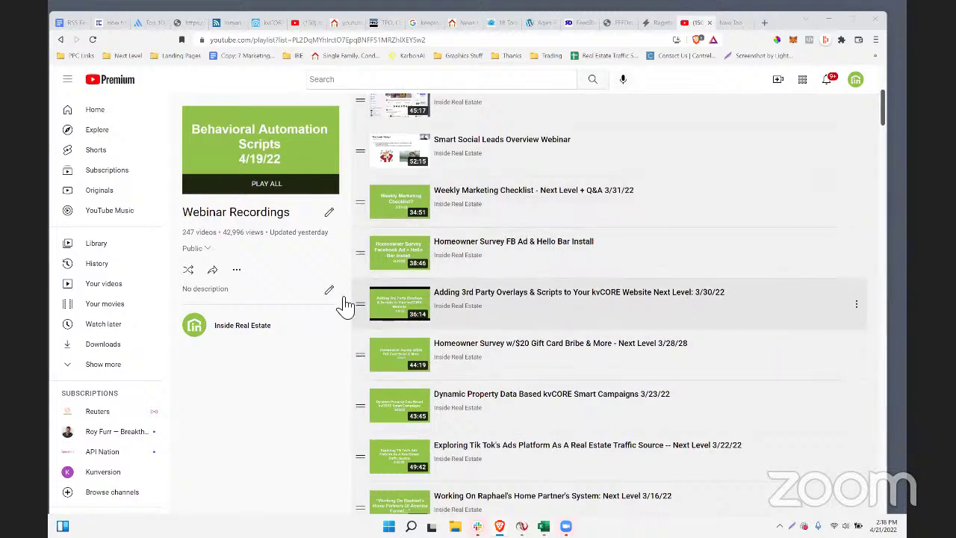
scroll(512, 421, "down", 1)
scroll(512, 373, "up", 3)
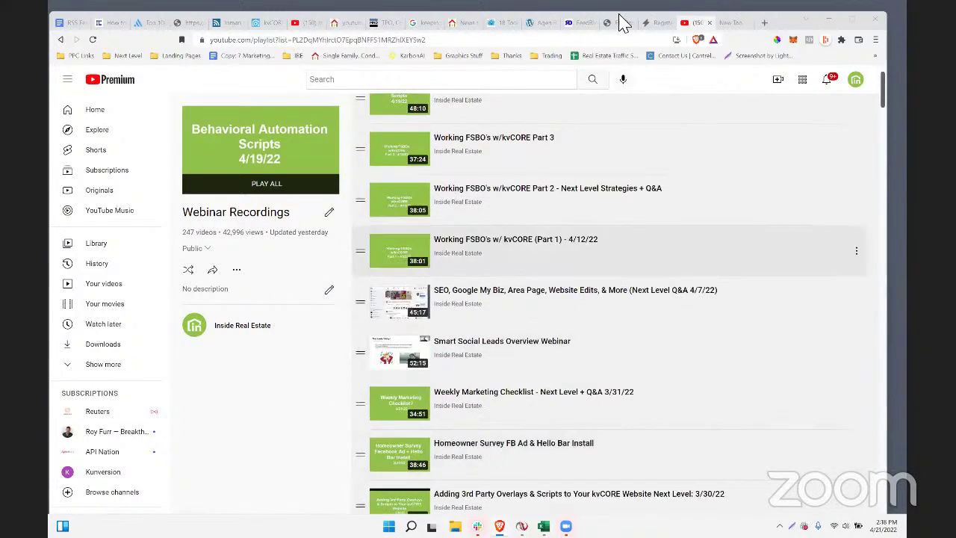
left_click(340, 23)
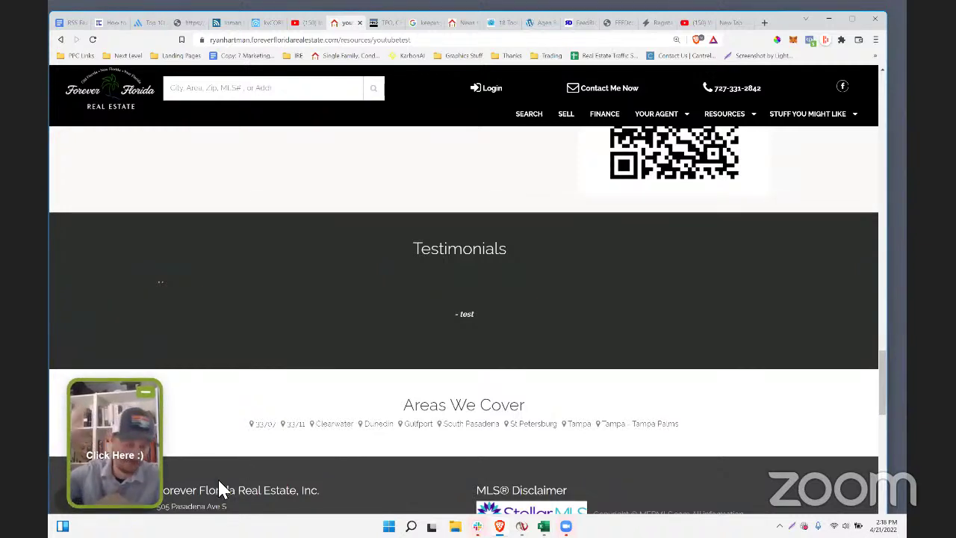
- Use the welcome video chat widget to reach the home-value check page, then collapse the widget
left_click(124, 452)
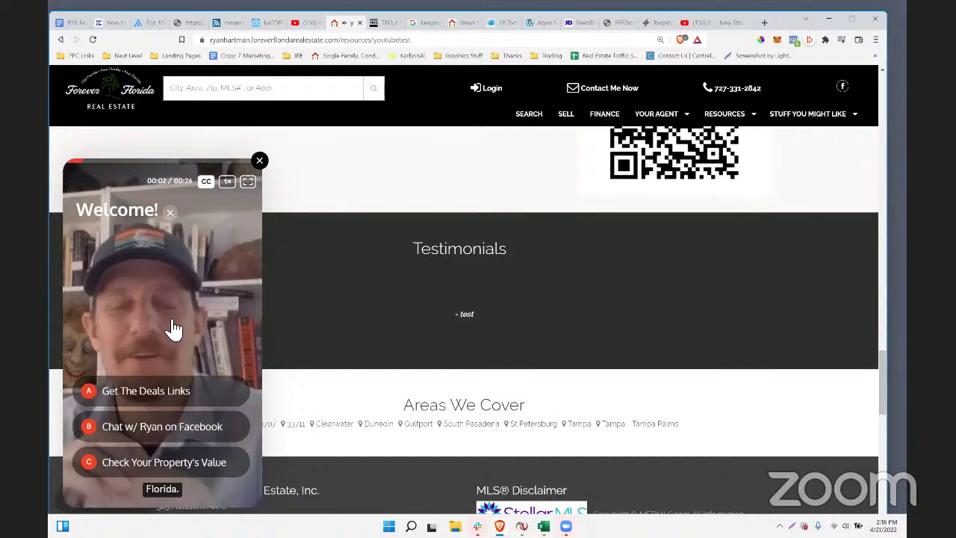
left_click(169, 352)
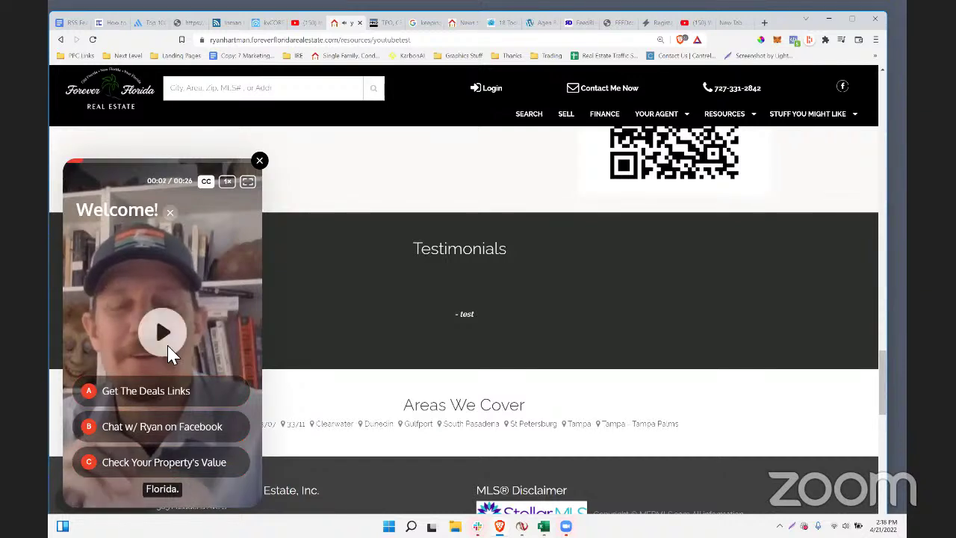
left_click(171, 473)
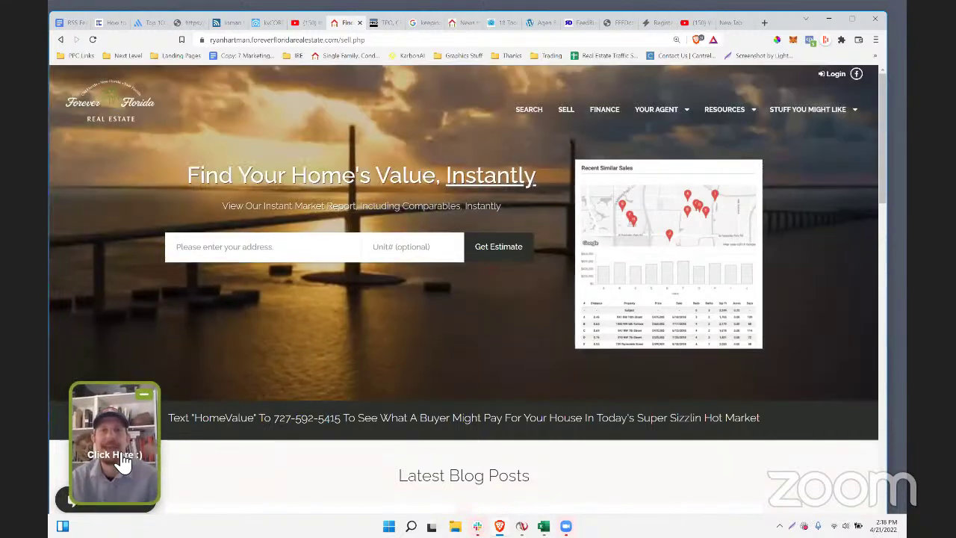
left_click(143, 394)
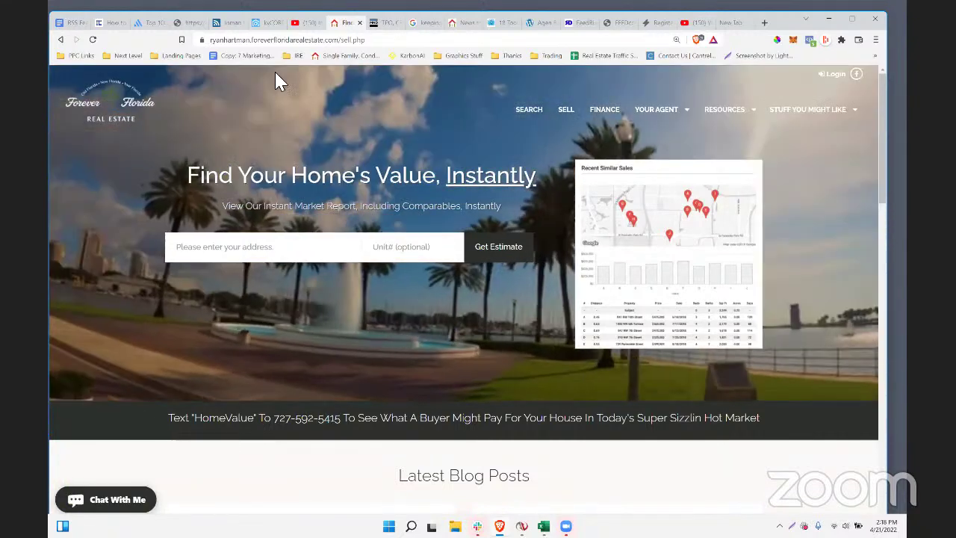
left_click(384, 22)
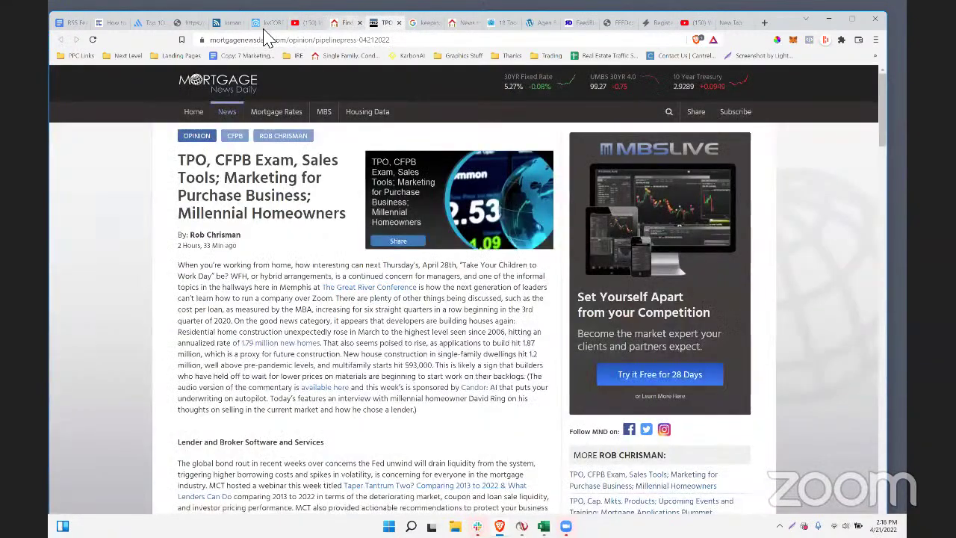
left_click(344, 22)
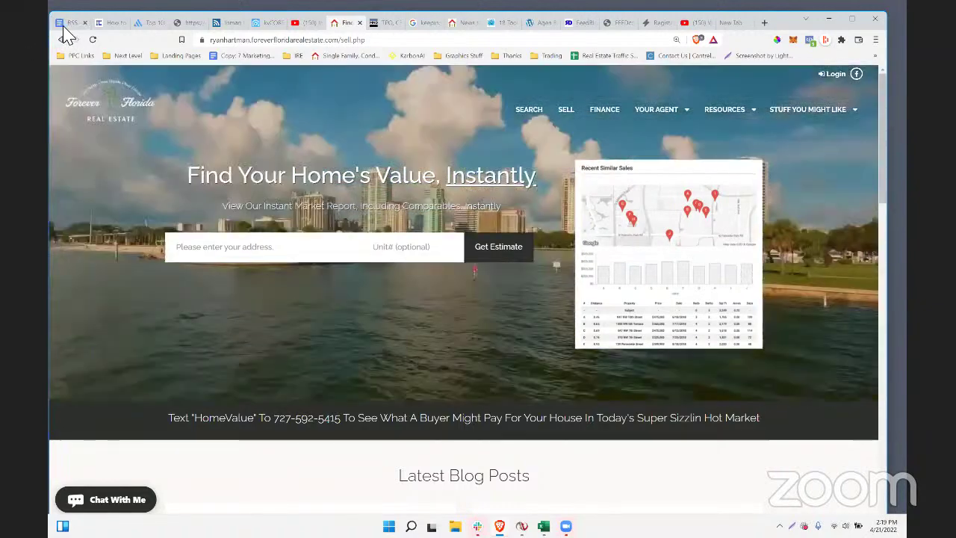
- Highlight the real estate feeds list in the notes and view the Bigger Pockets link's address
left_click(67, 27)
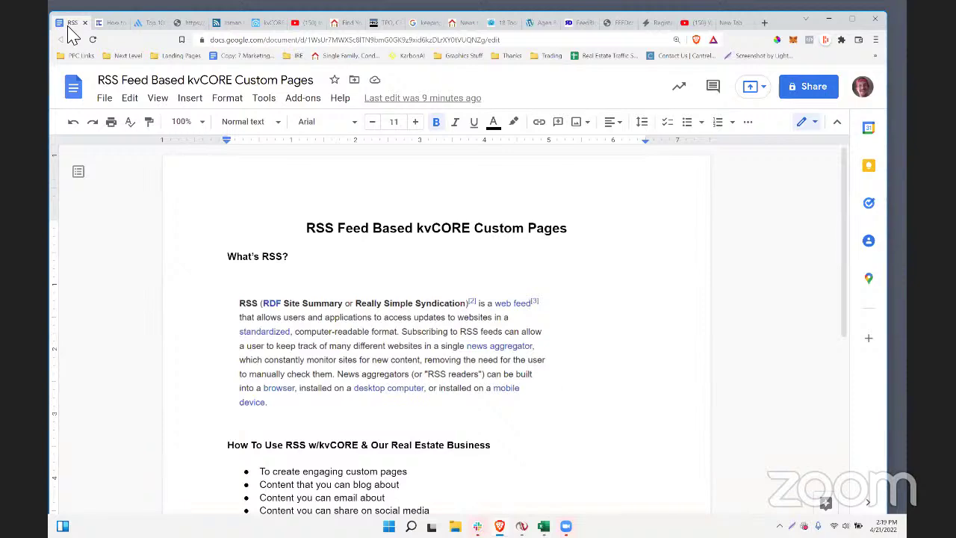
scroll(487, 232, "down", 5)
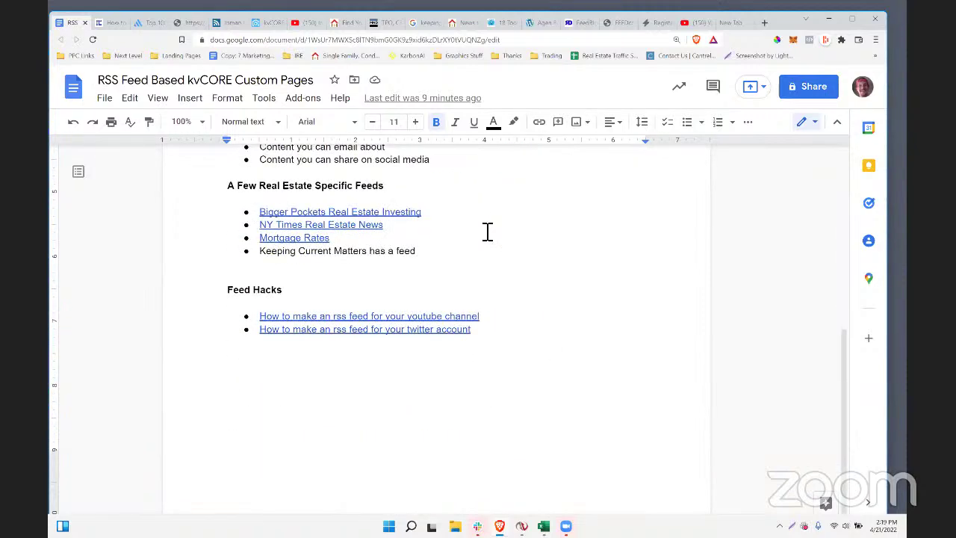
scroll(487, 232, "up", 2)
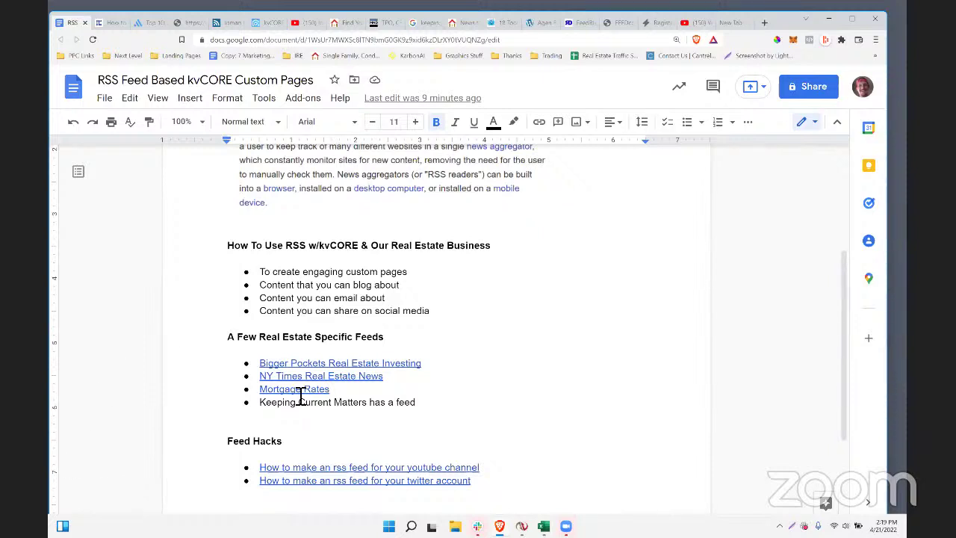
left_click_drag(441, 403, 280, 366)
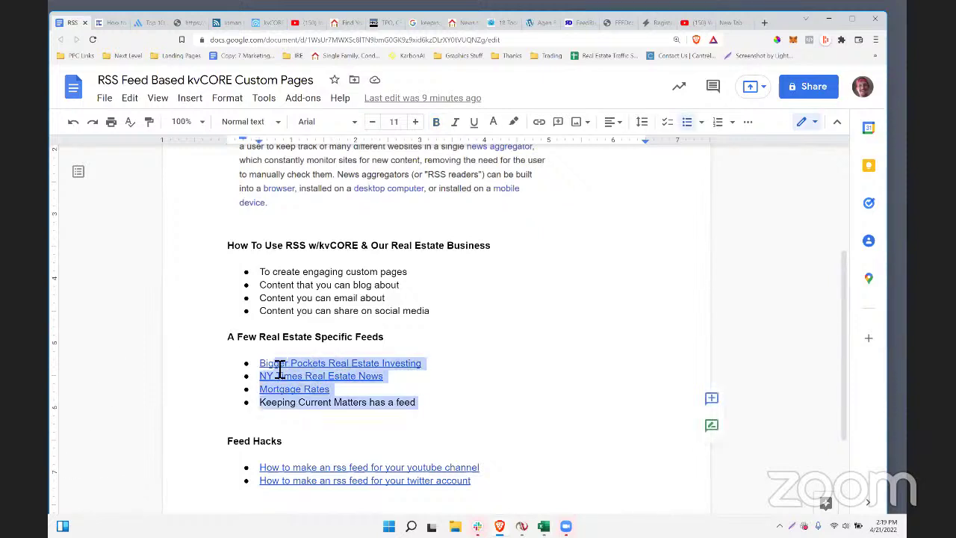
left_click(279, 366)
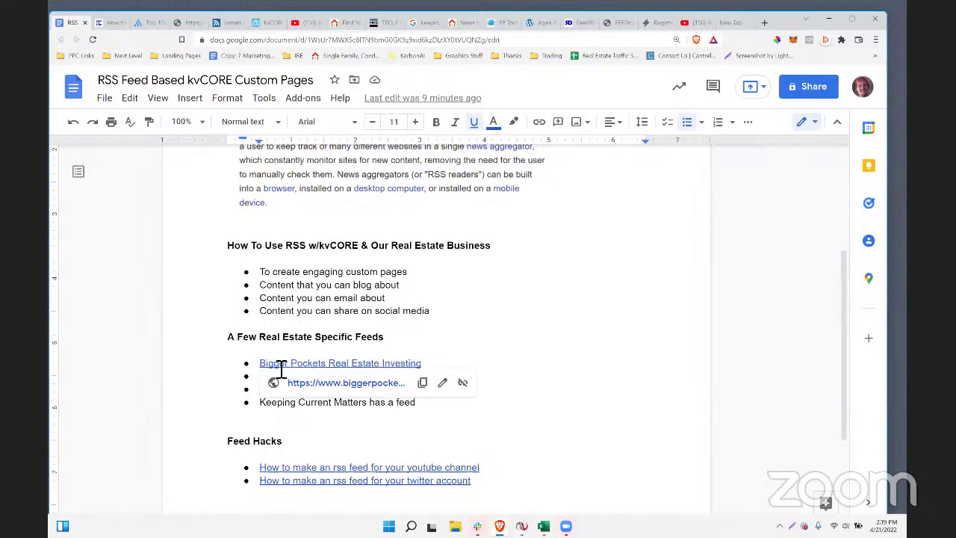
scroll(448, 344, "down", 1)
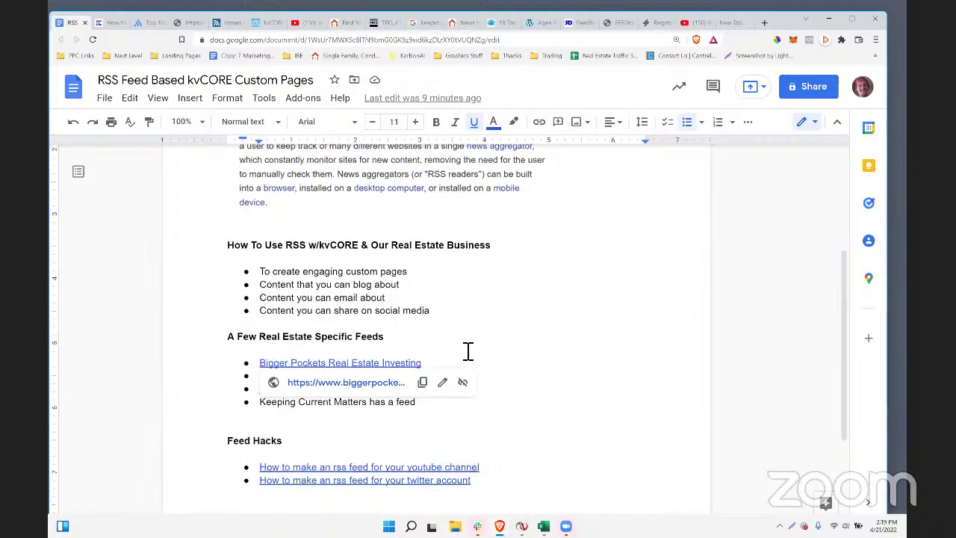
scroll(567, 344, "up", 3)
scroll(664, 338, "up", 1)
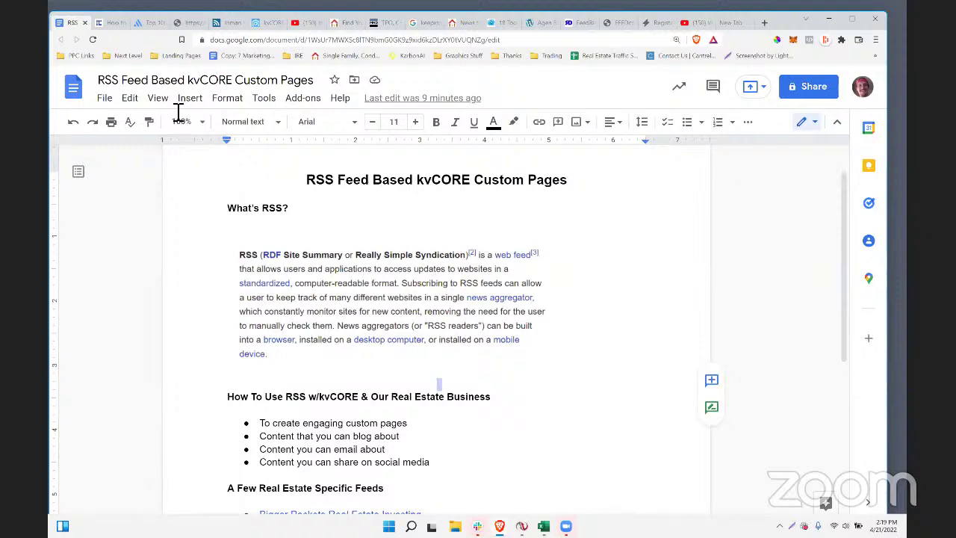
- Go to kvCORE Website Content and start a new custom page, then return to the notes
left_click(269, 23)
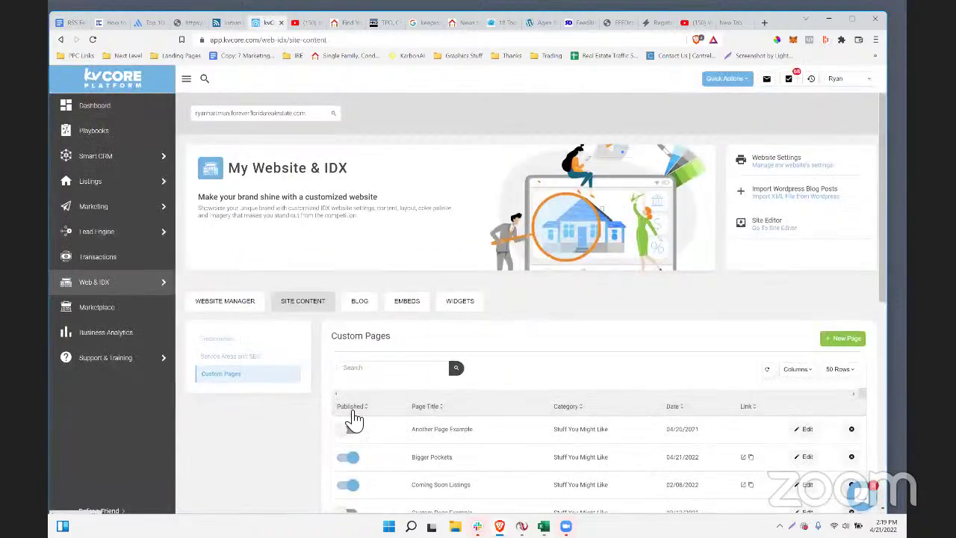
scroll(354, 421, "down", 2)
scroll(352, 416, "up", 1)
mouse_move(106, 294)
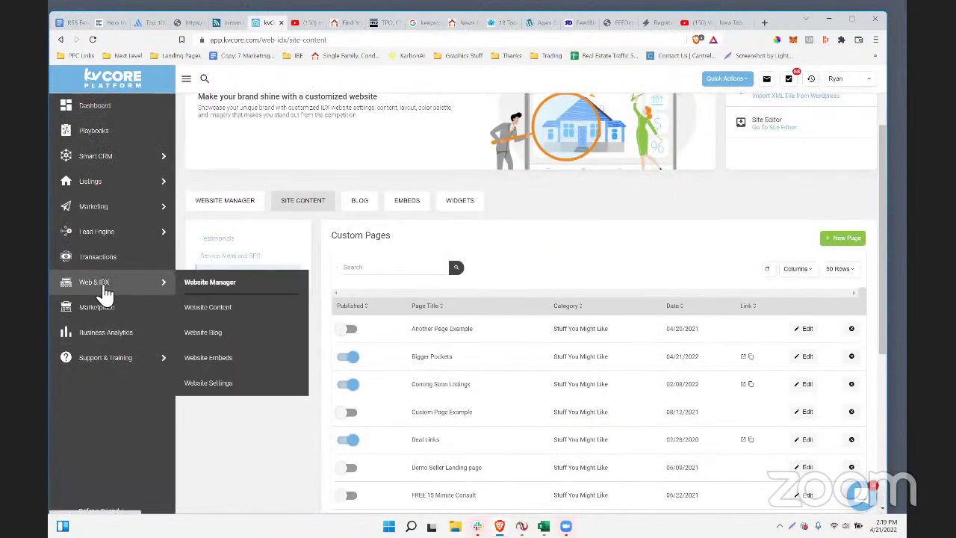
left_click(226, 316)
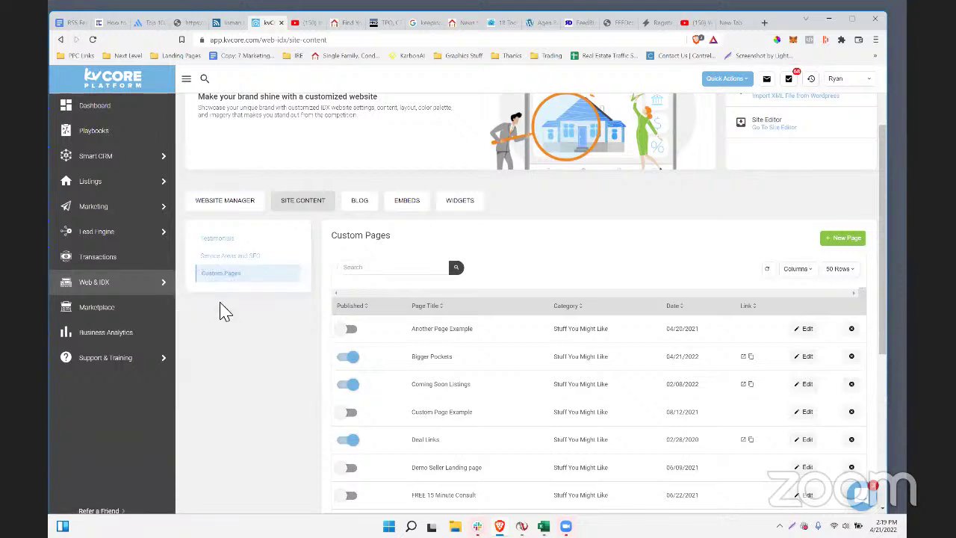
left_click(846, 240)
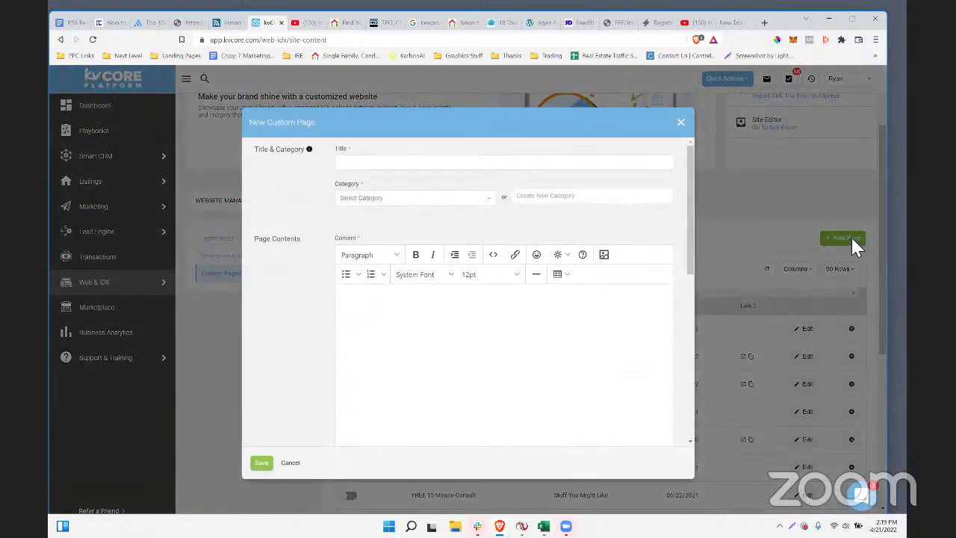
left_click(71, 22)
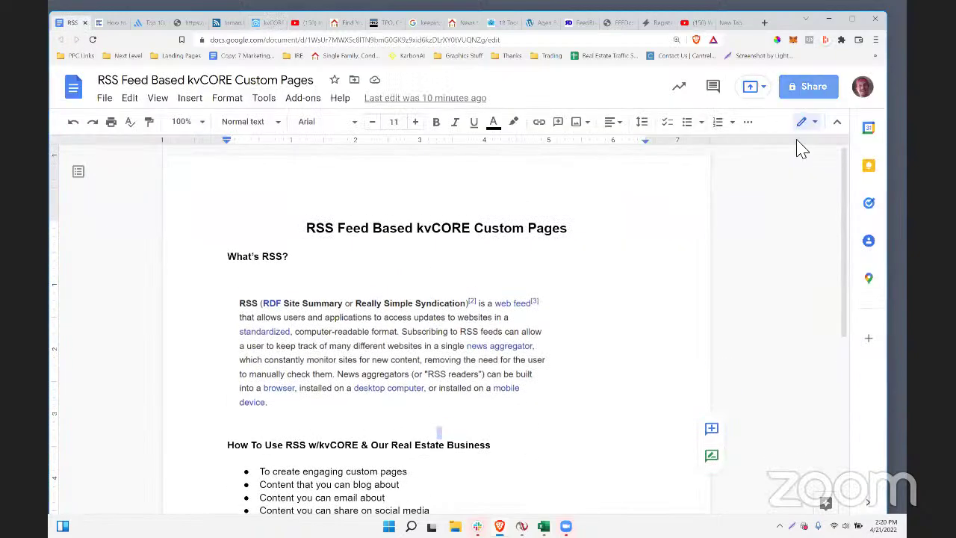
- Set the document's general access to Anyone with the link as Viewer
left_click(808, 86)
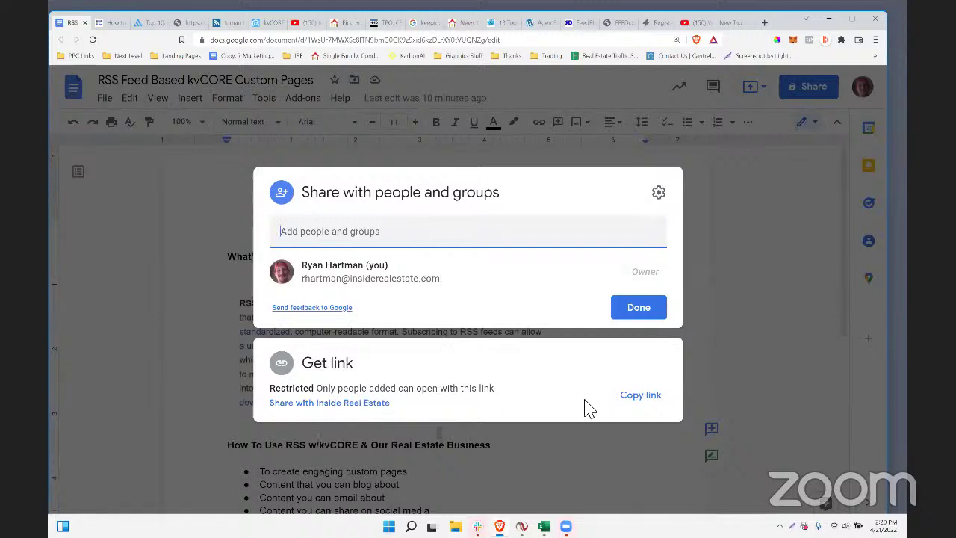
left_click(321, 403)
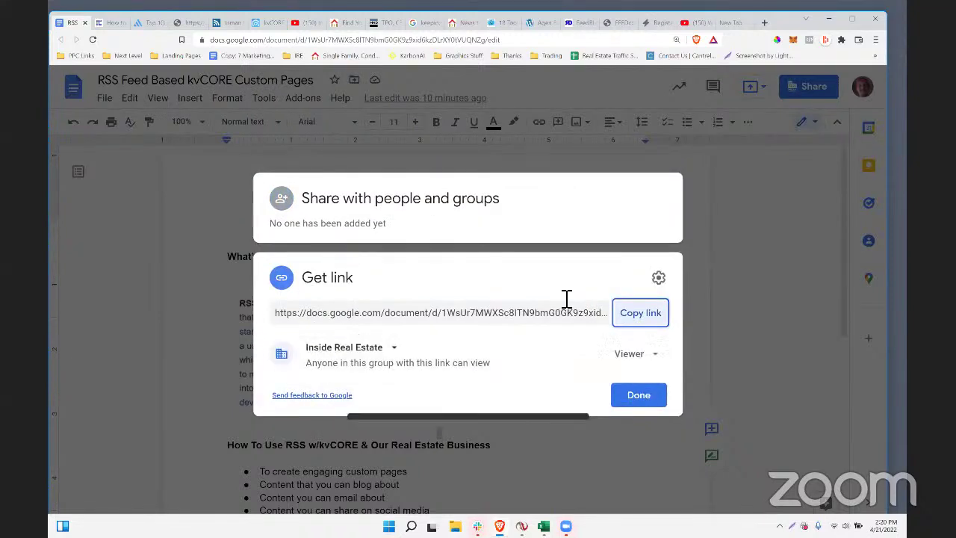
left_click(634, 354)
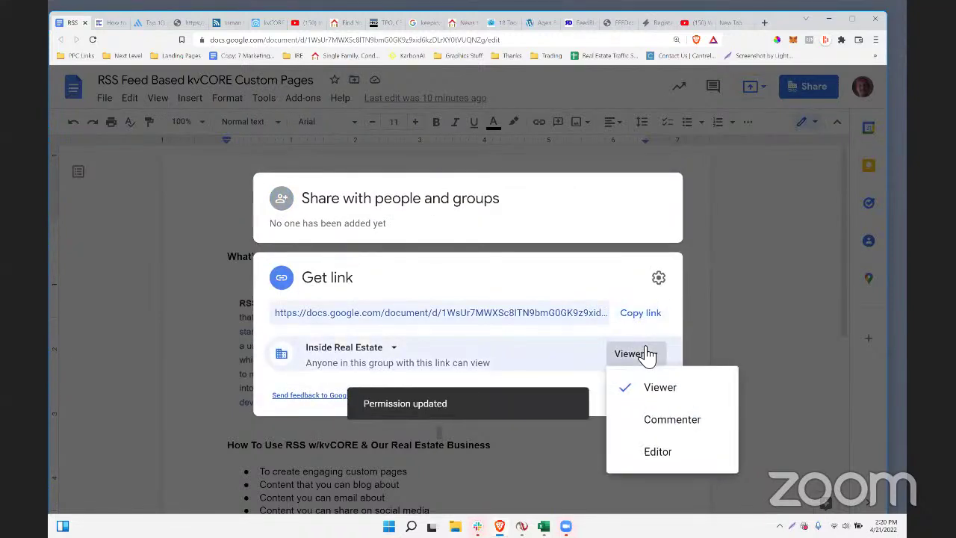
left_click(552, 379)
left_click(345, 347)
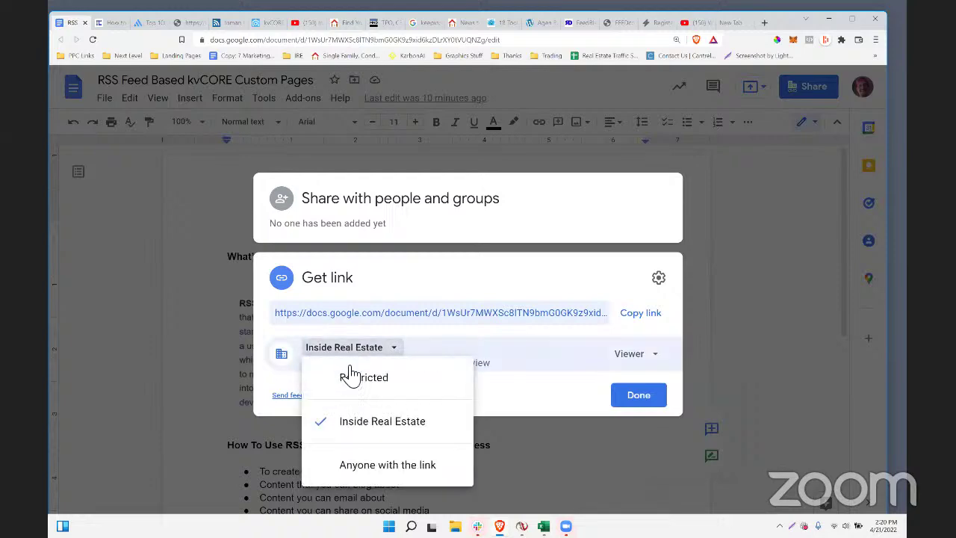
left_click(352, 466)
left_click(657, 400)
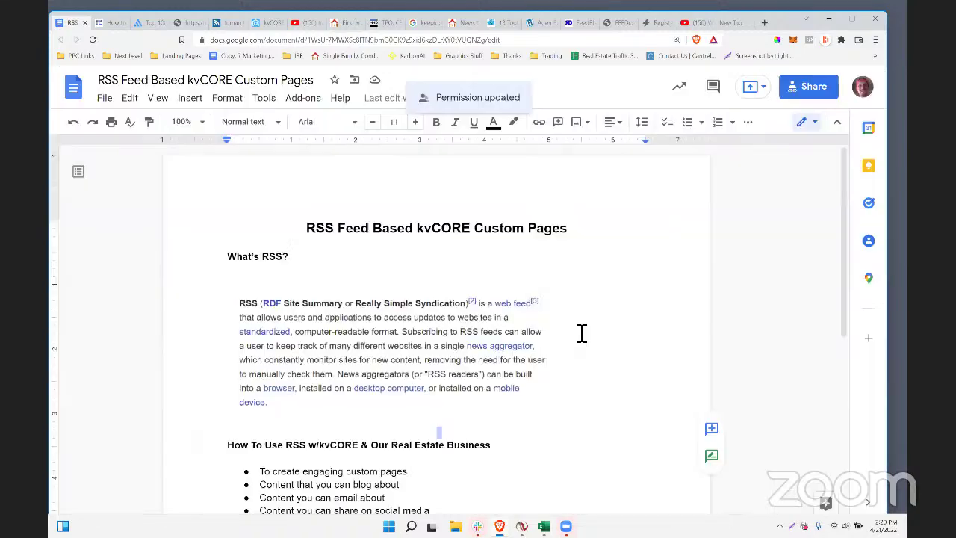
- Copy the document's shareable link and close the sharing dialog
left_click(784, 91)
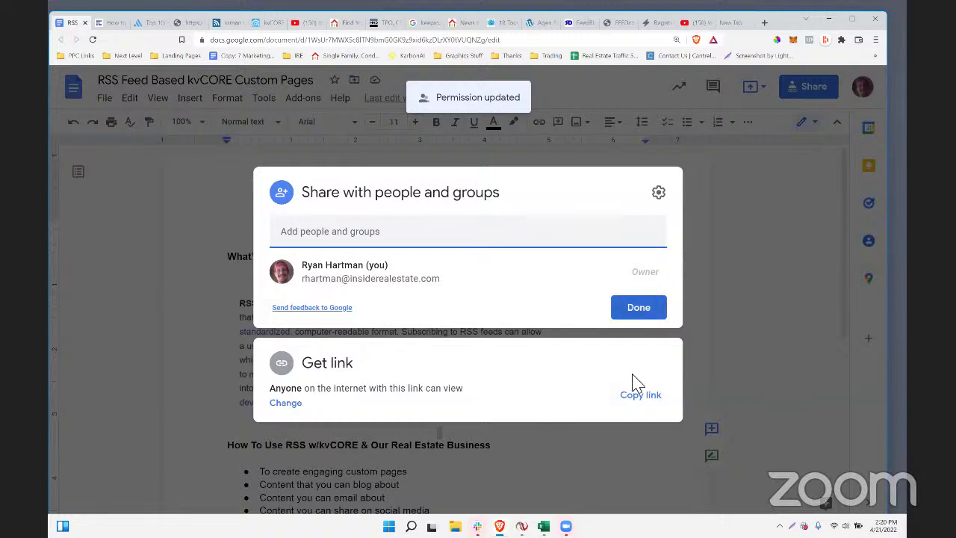
left_click(642, 397)
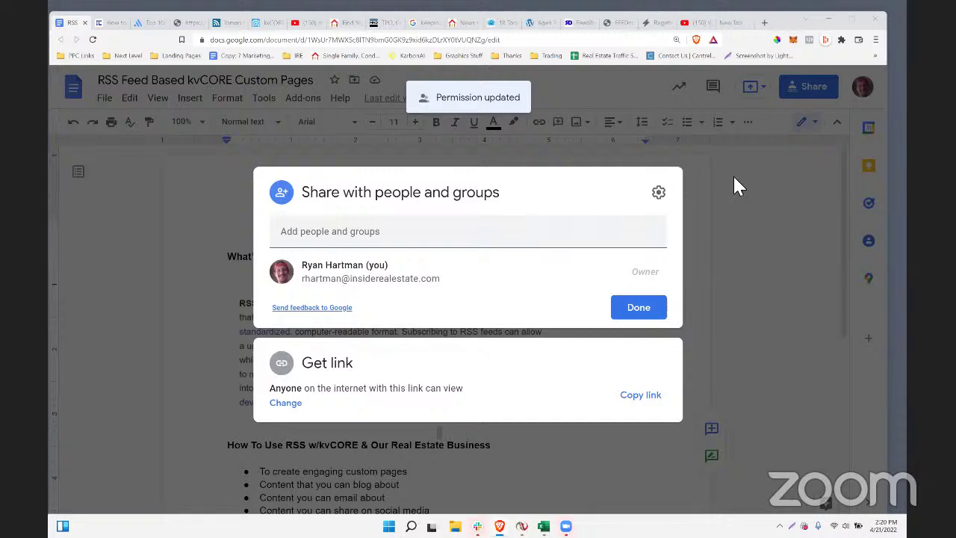
left_click(175, 269)
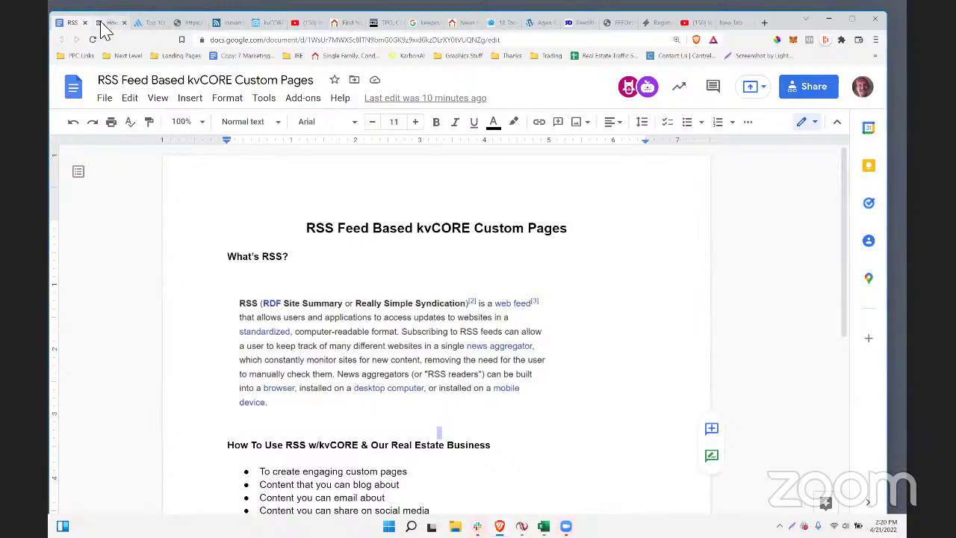
scroll(817, 292, "down", 2)
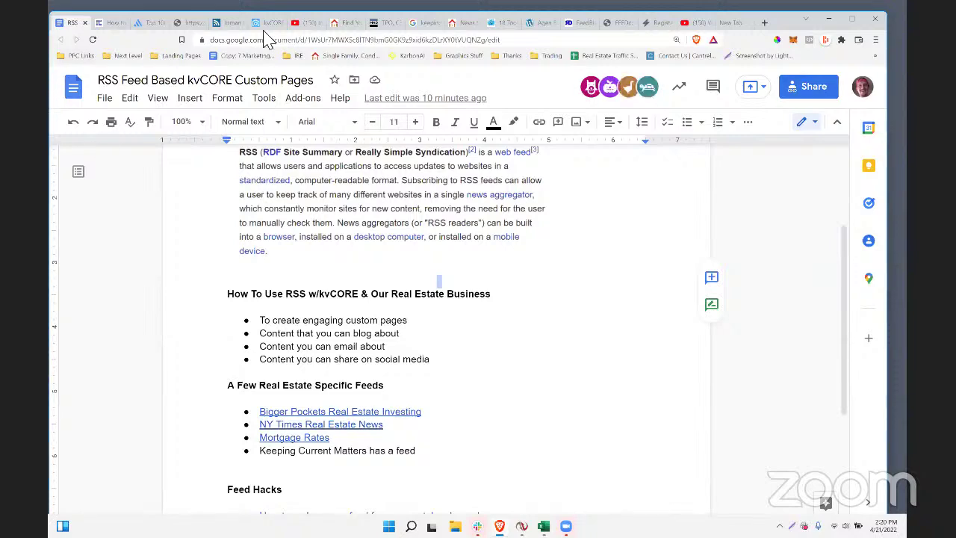
- Close the kvCORE new custom page form
left_click(268, 24)
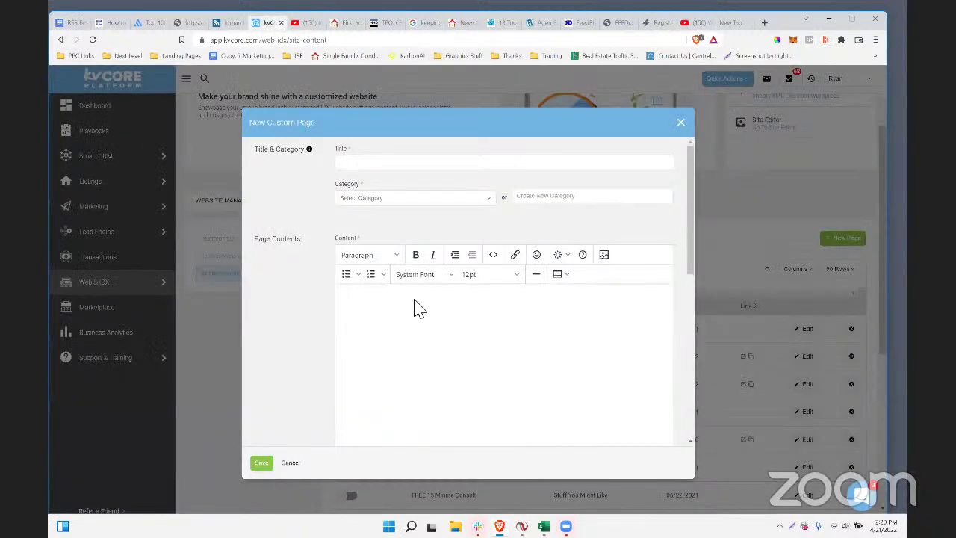
left_click(687, 127)
scroll(561, 386, "up", 2)
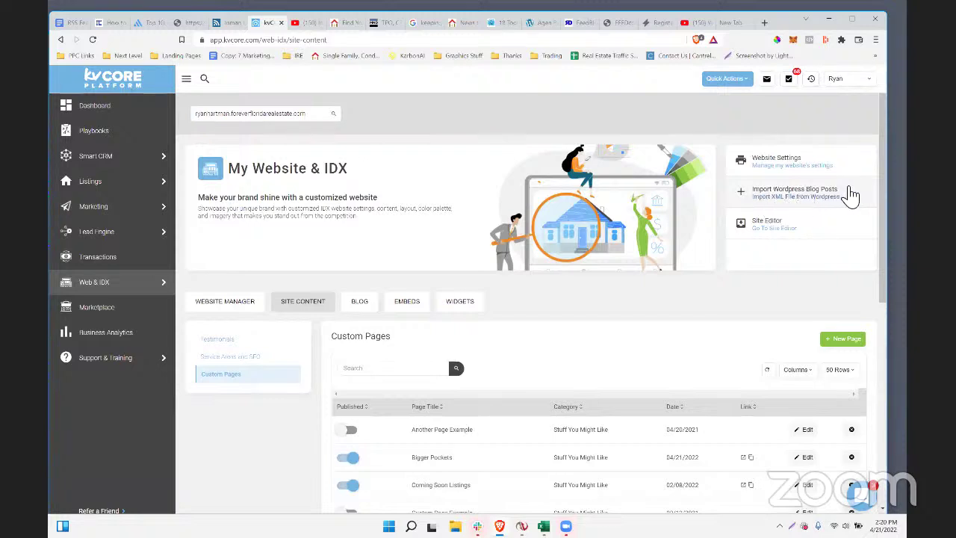
- Select the Import Wordpress Blog Posts text, then open and close the import window
left_click_drag(838, 191, 763, 192)
left_click(763, 193)
triple_click(762, 194)
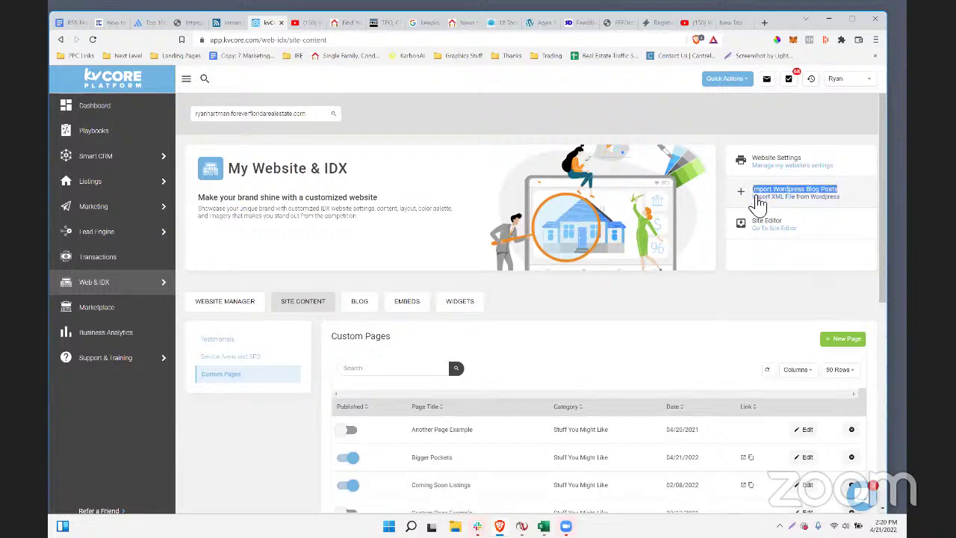
left_click(765, 201)
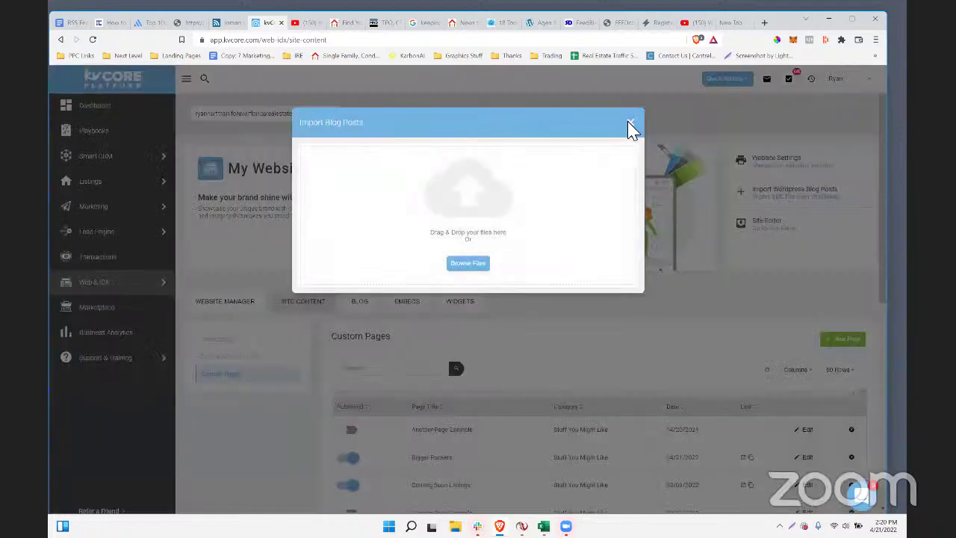
left_click(630, 123)
left_click_drag(842, 211, 767, 196)
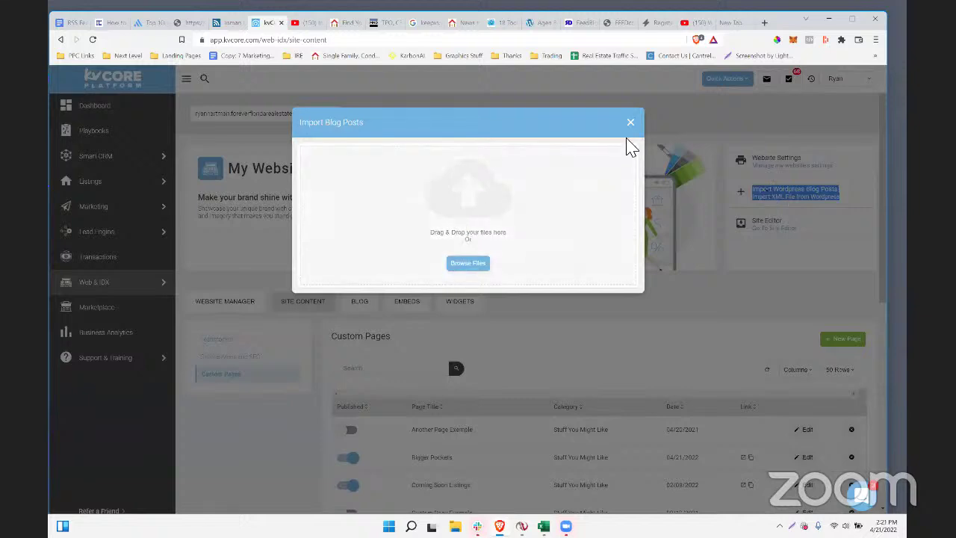
left_click(848, 208)
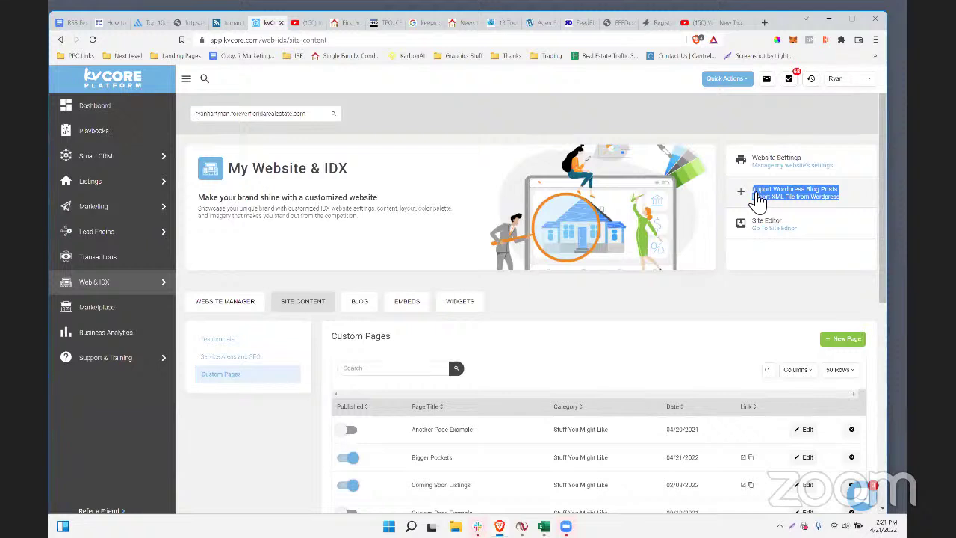
- Reopen the WordPress import, cancel the file picker, and close the import window
left_click(756, 196)
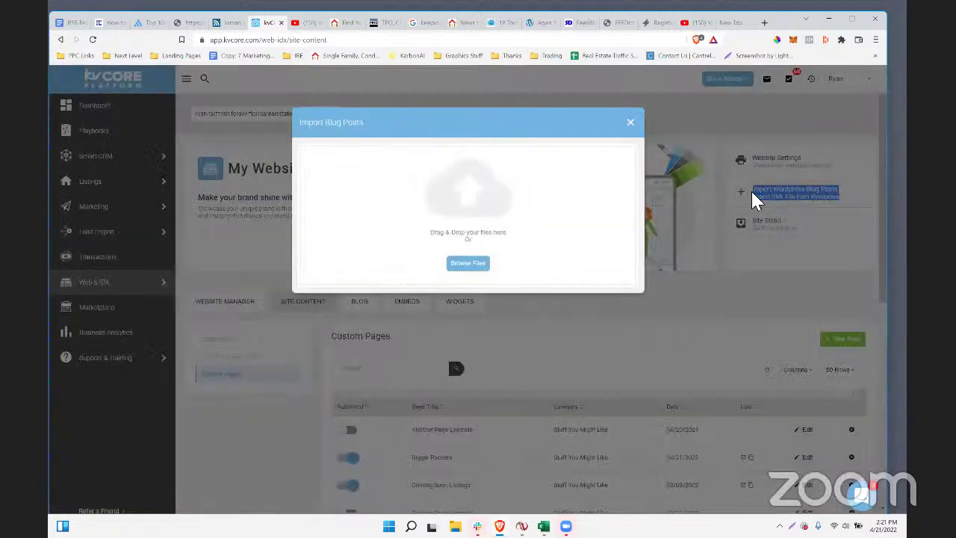
left_click(463, 265)
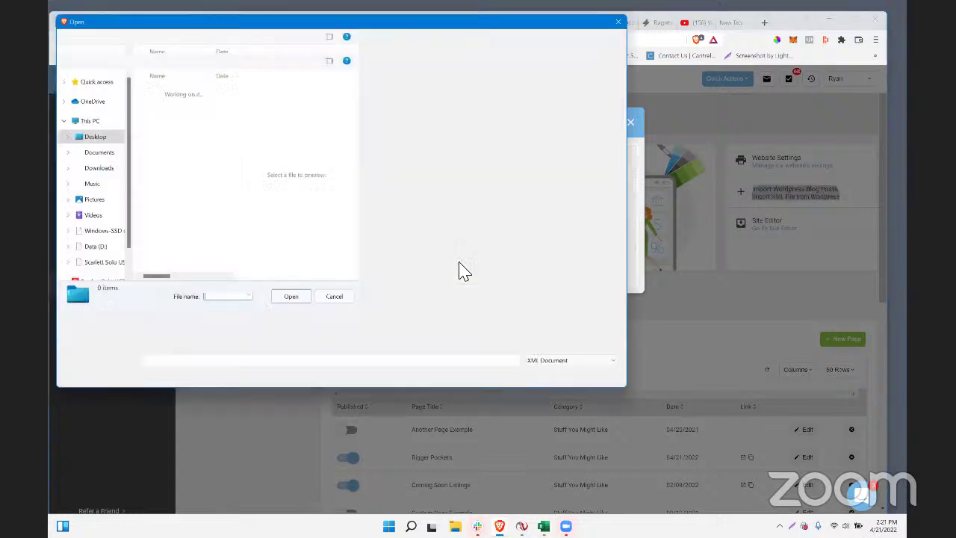
left_click(620, 381)
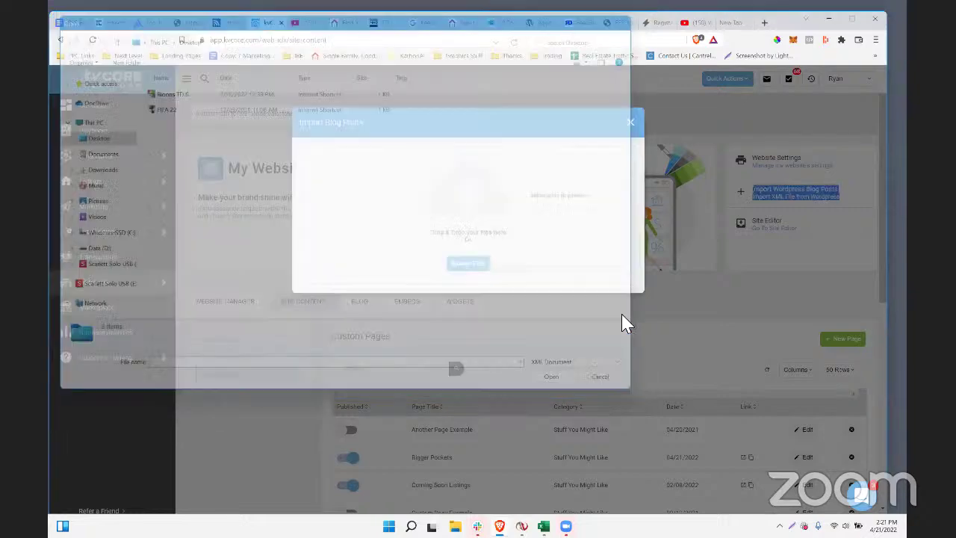
left_click(630, 124)
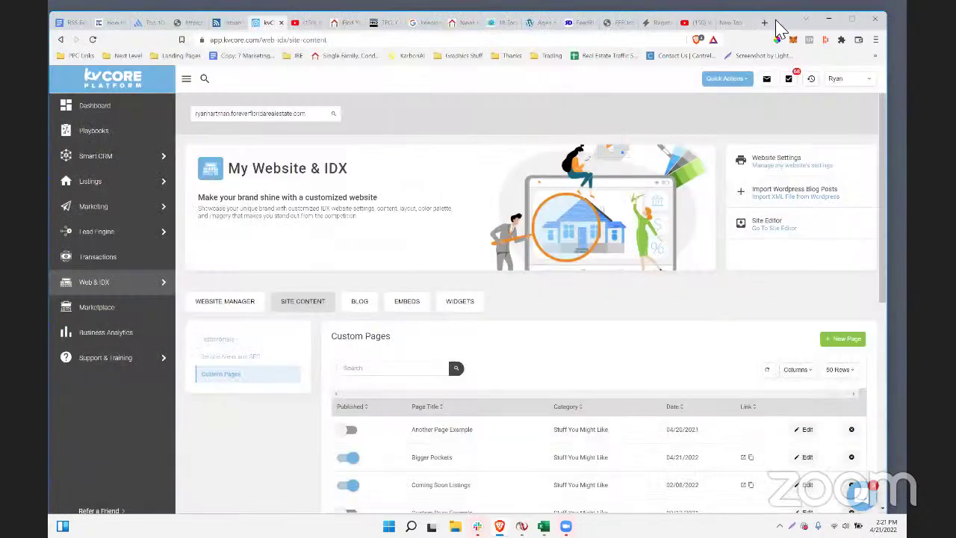
- Search Google for 'bigger pockets xml feed' and open the podbean feed.xml result
key("ctrl+t")
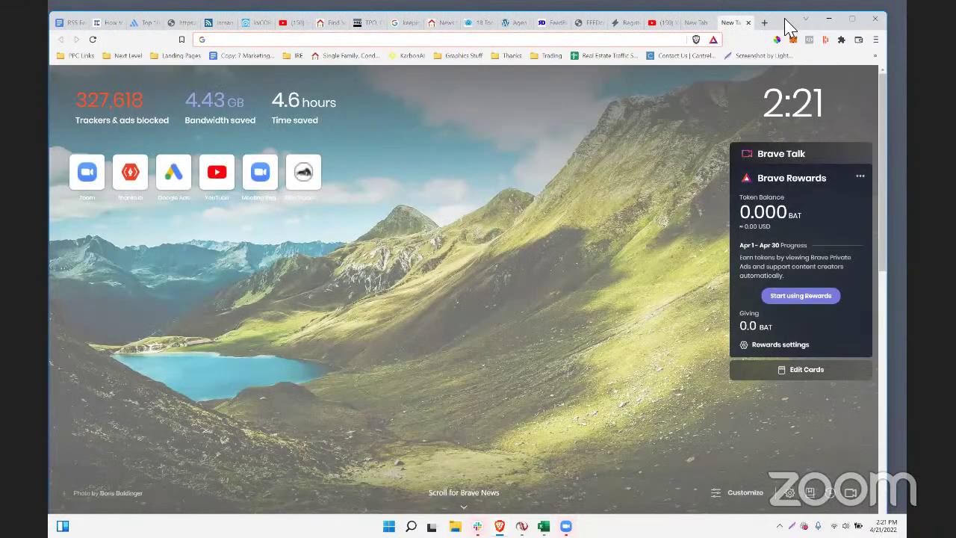
type("bigger pockets")
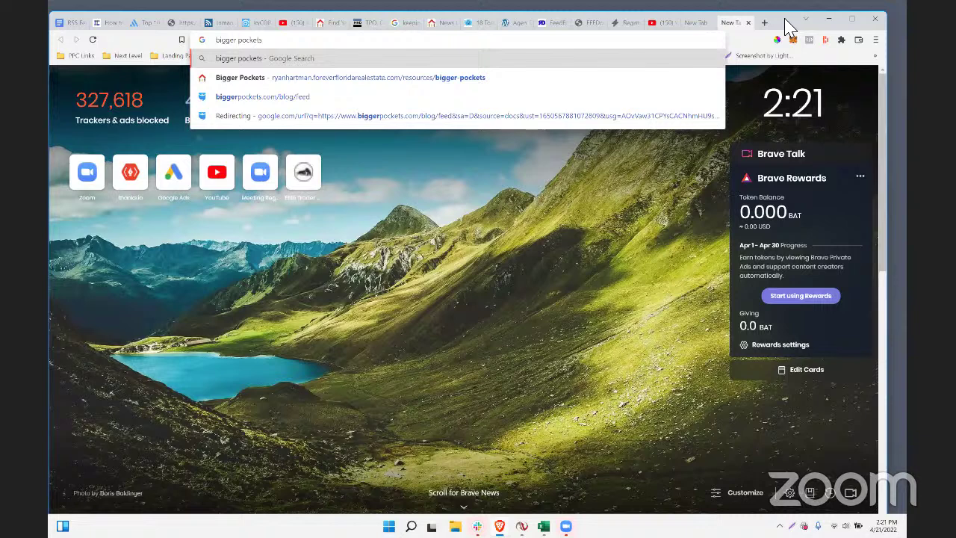
type(" xml fe")
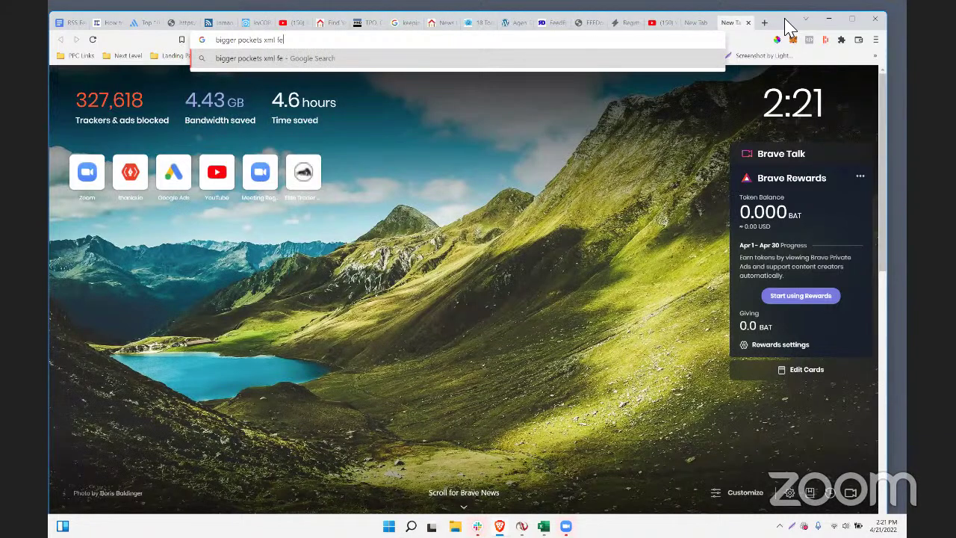
type("ed")
key("Return")
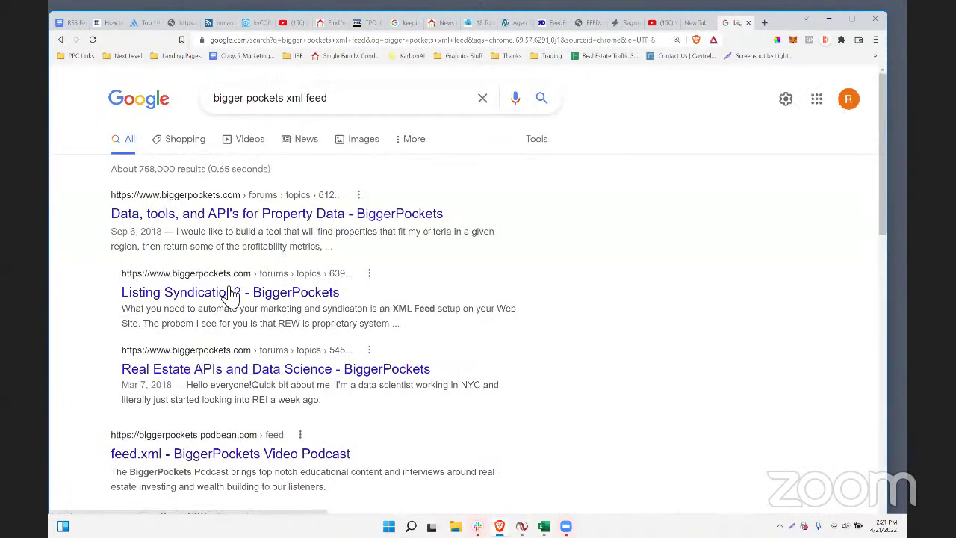
scroll(256, 357, "down", 2)
scroll(170, 410, "up", 1)
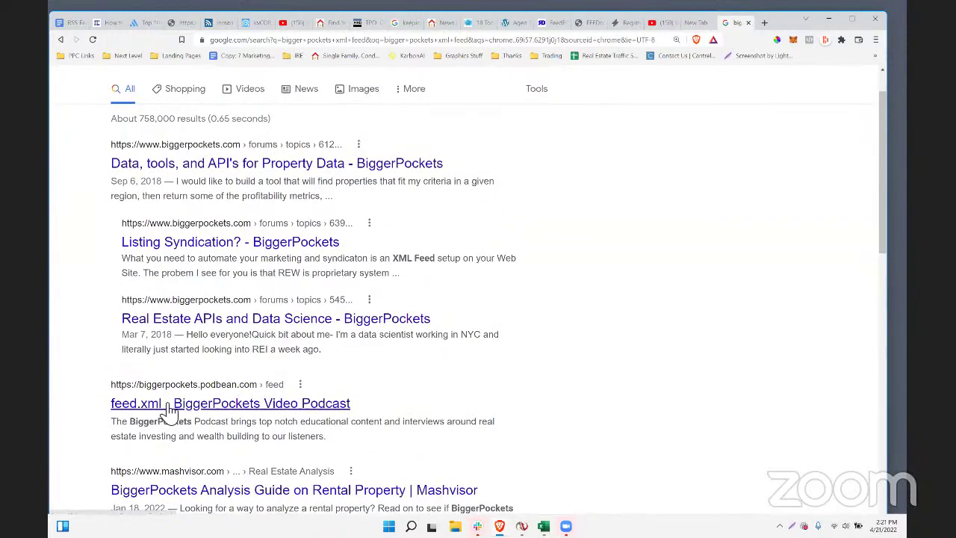
left_click(136, 403)
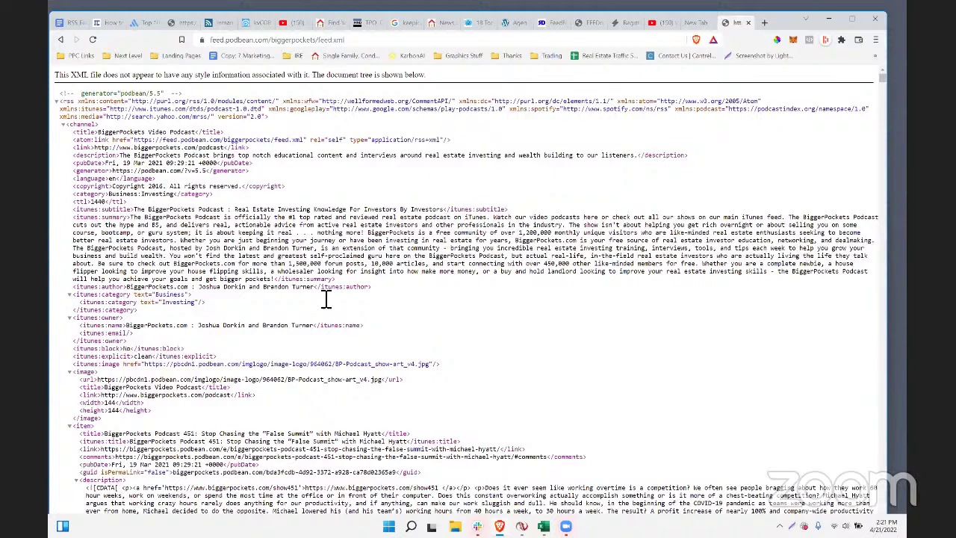
- Save the BiggerPockets feed page as feed.xml on the Desktop
right_click(321, 310)
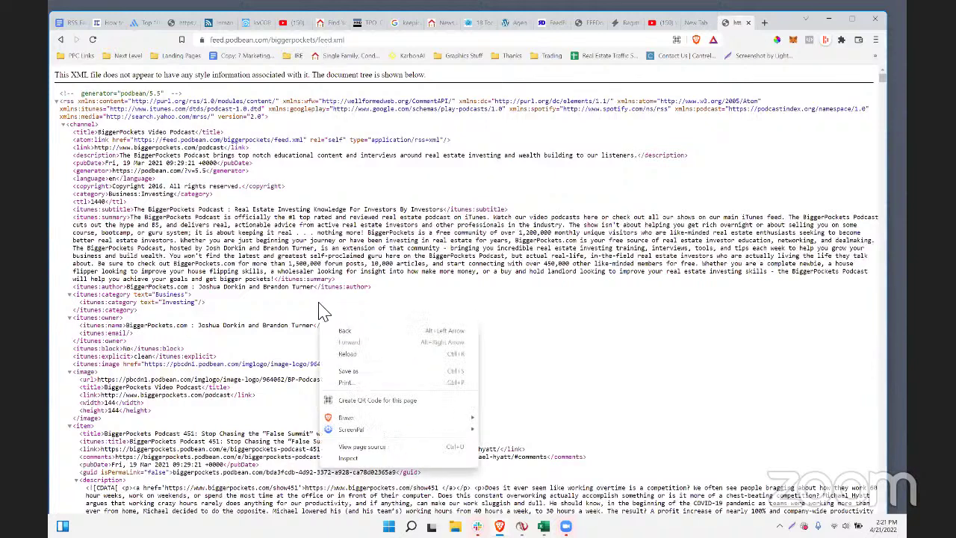
left_click(396, 372)
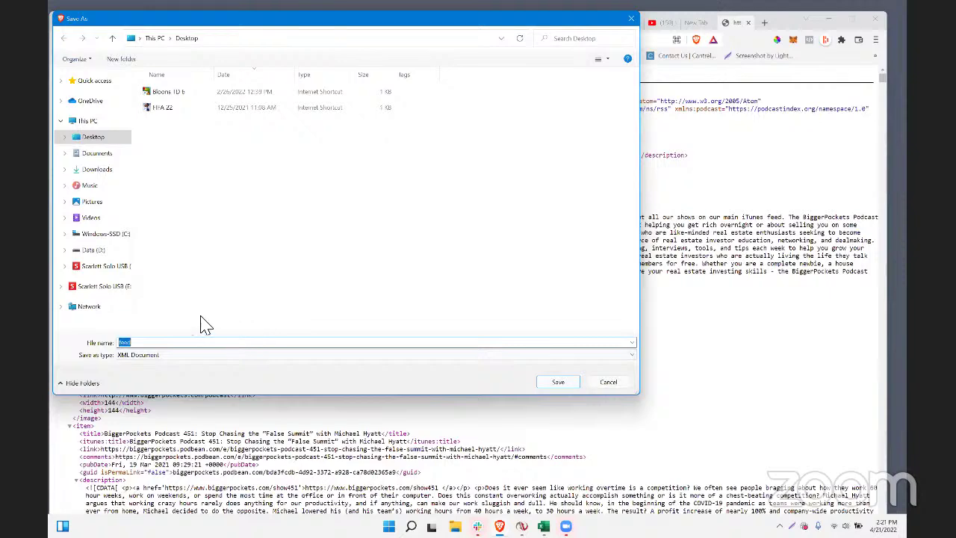
left_click(556, 382)
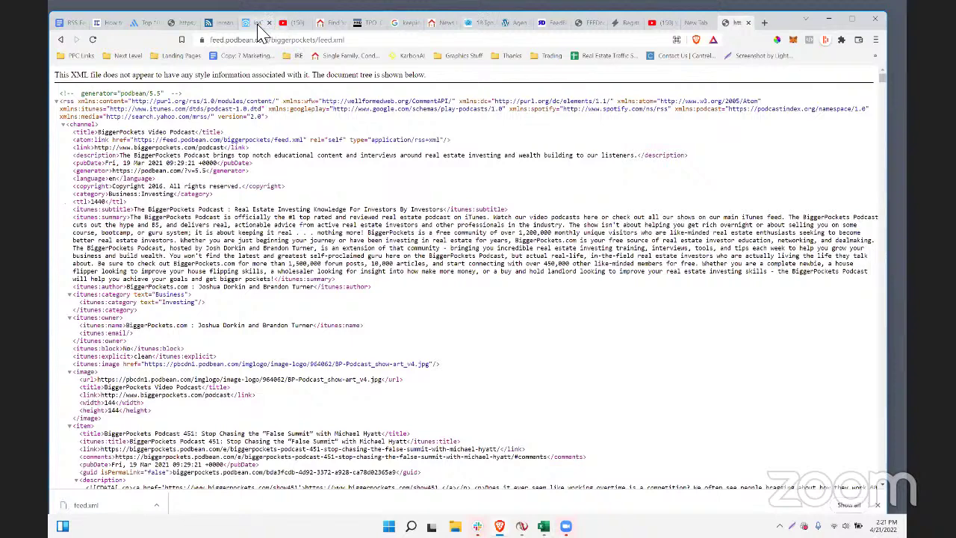
- Upload feed.xml from the Desktop through kvCORE's Import WordPress Blog Posts dialog
left_click(246, 24)
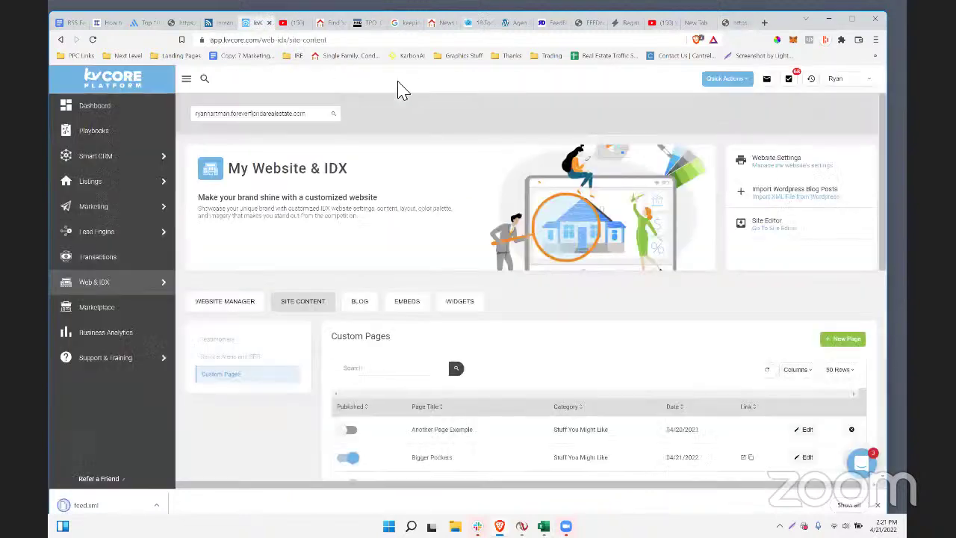
left_click(820, 205)
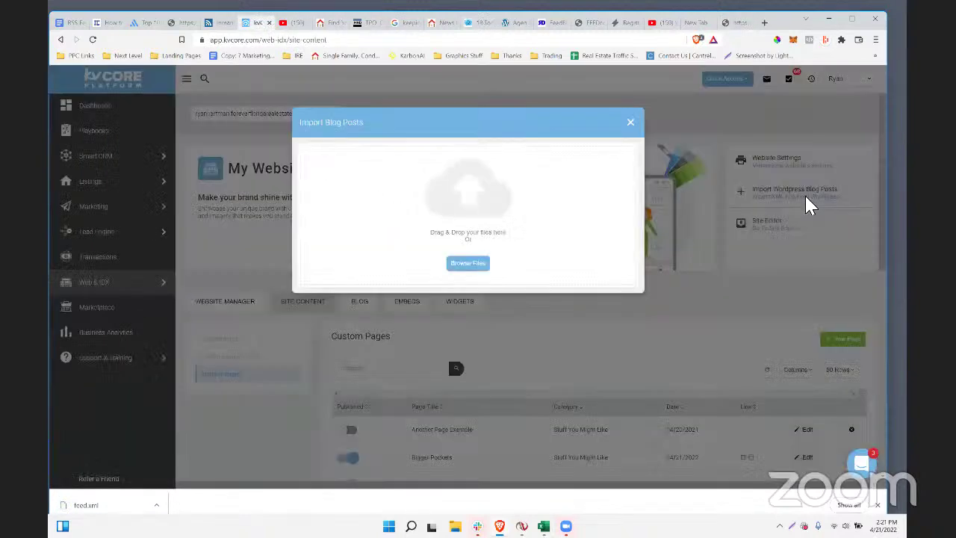
left_click(464, 263)
left_click(178, 93)
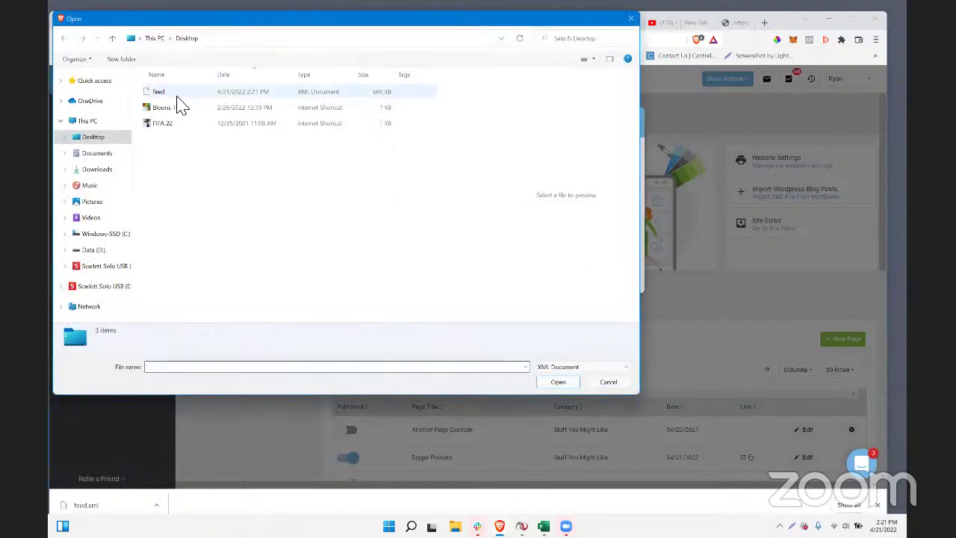
left_click(562, 380)
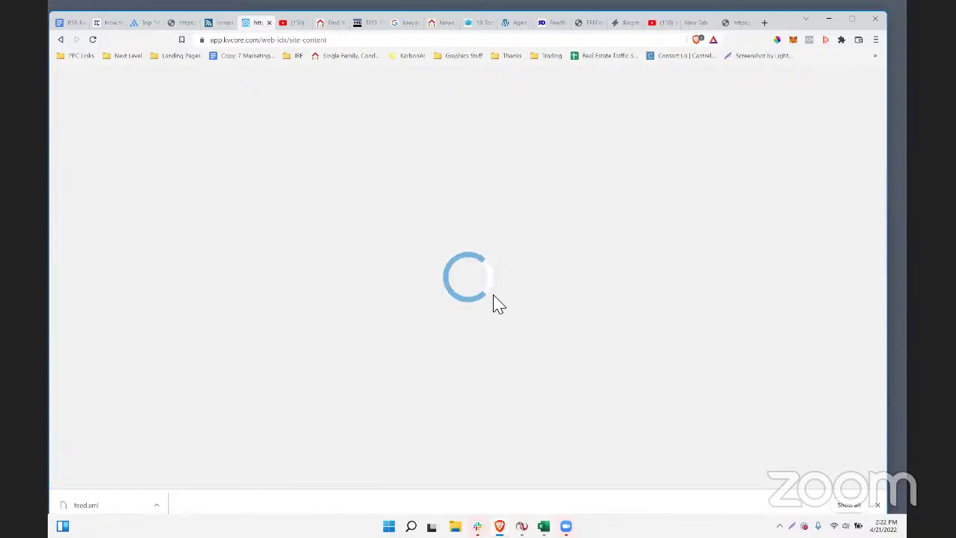
- Copy the FeedSpot real estate feeds page address
left_click(145, 24)
right_click(271, 41)
key("ctrl+c")
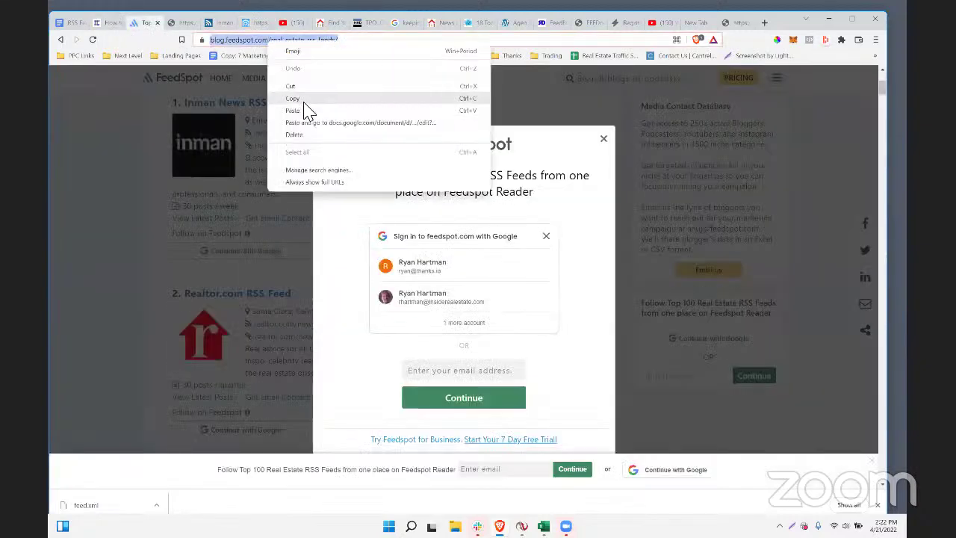
left_click(303, 103)
key("alt+Tab")
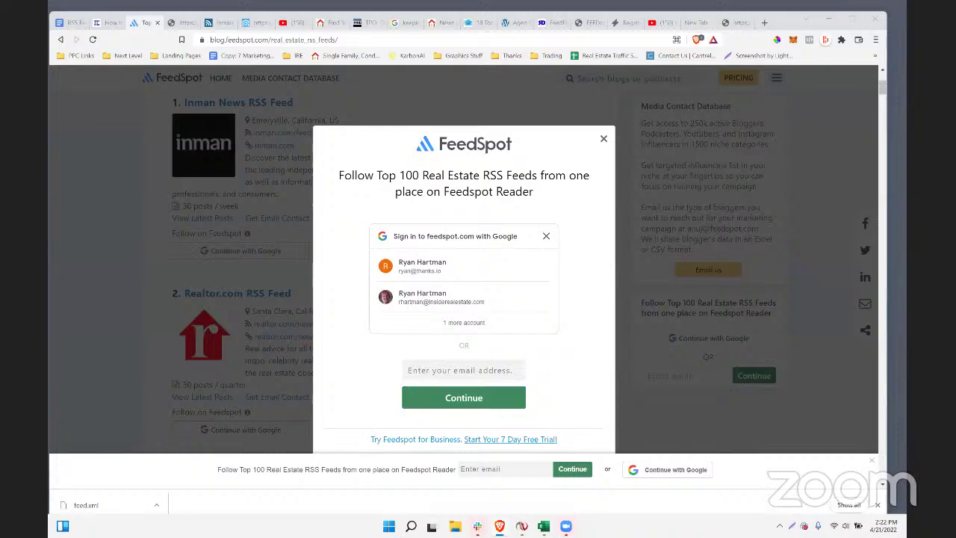
- Add a '100 real estate feeds' bullet below Mortgage Rates linked to the FeedSpot page
left_click(64, 24)
left_click(431, 449)
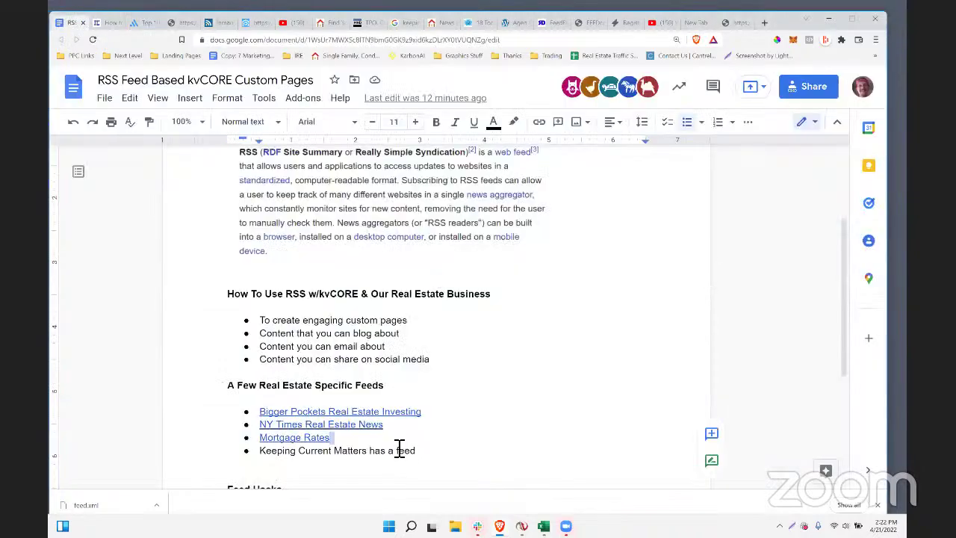
key("Up")
key("Return")
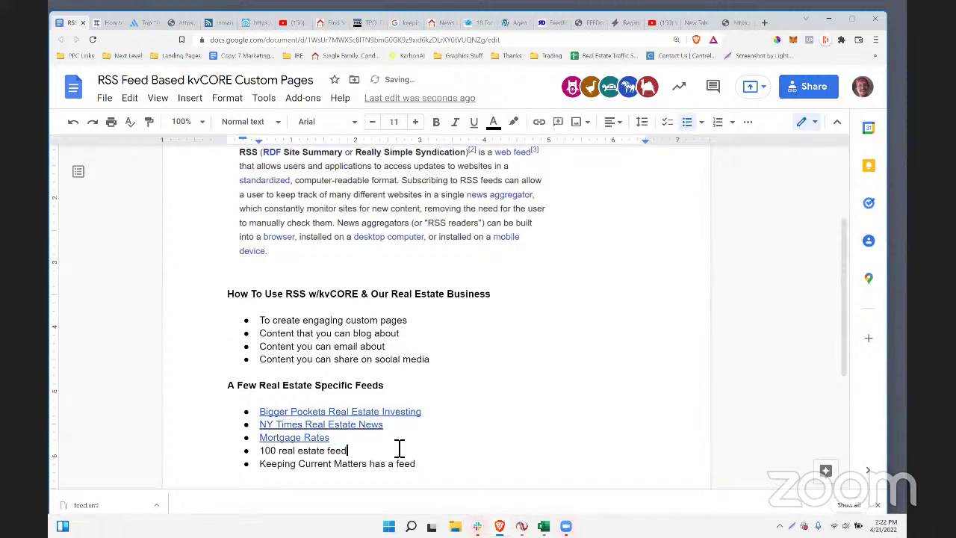
left_click_drag(381, 448, 267, 459)
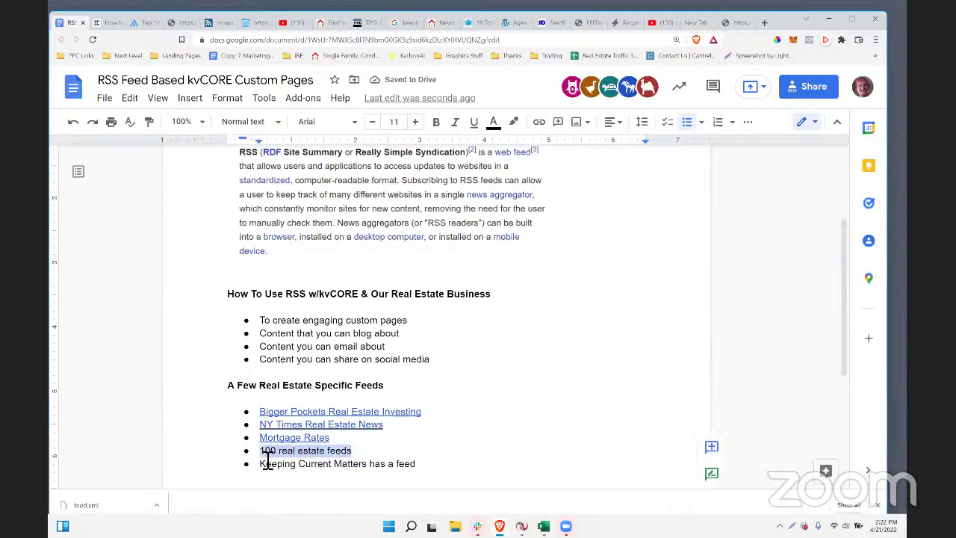
left_click(538, 122)
key("ctrl+v")
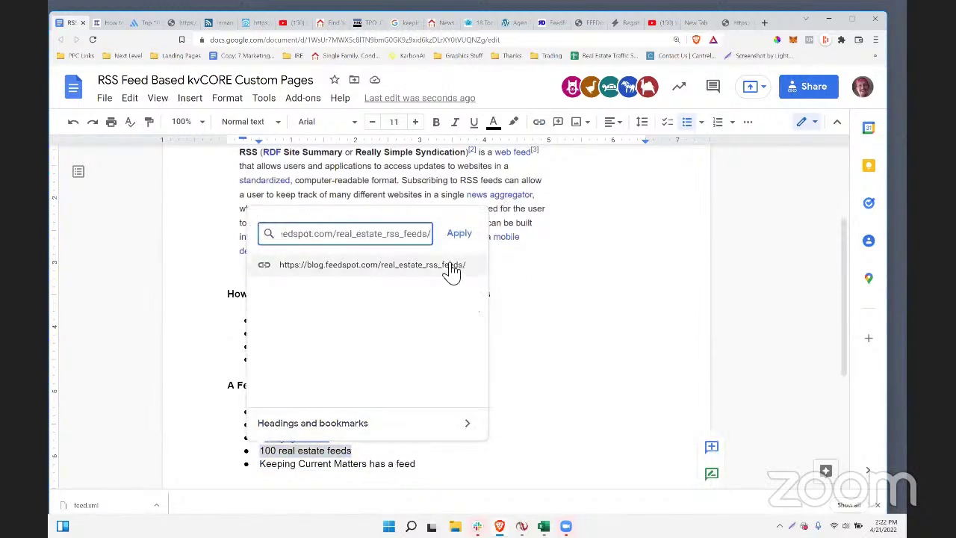
left_click(459, 234)
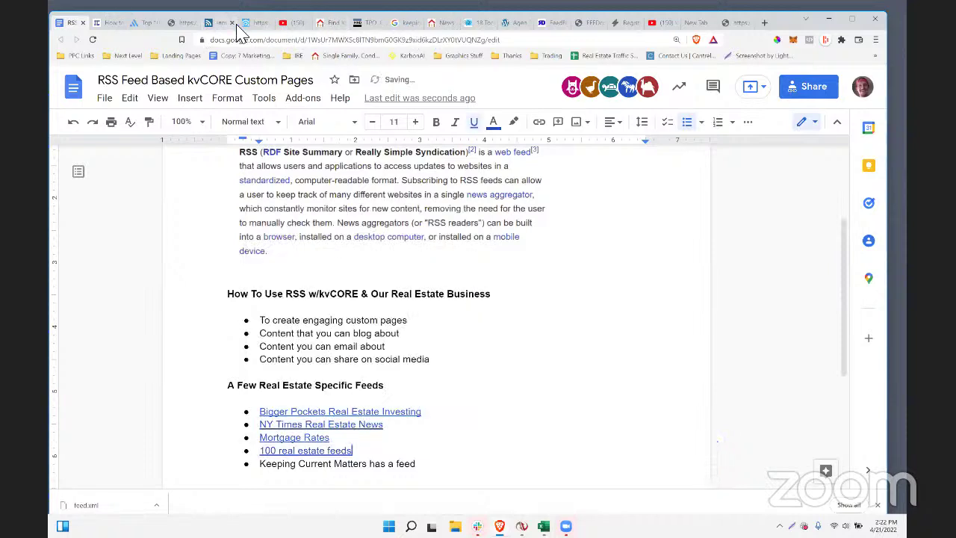
left_click(254, 23)
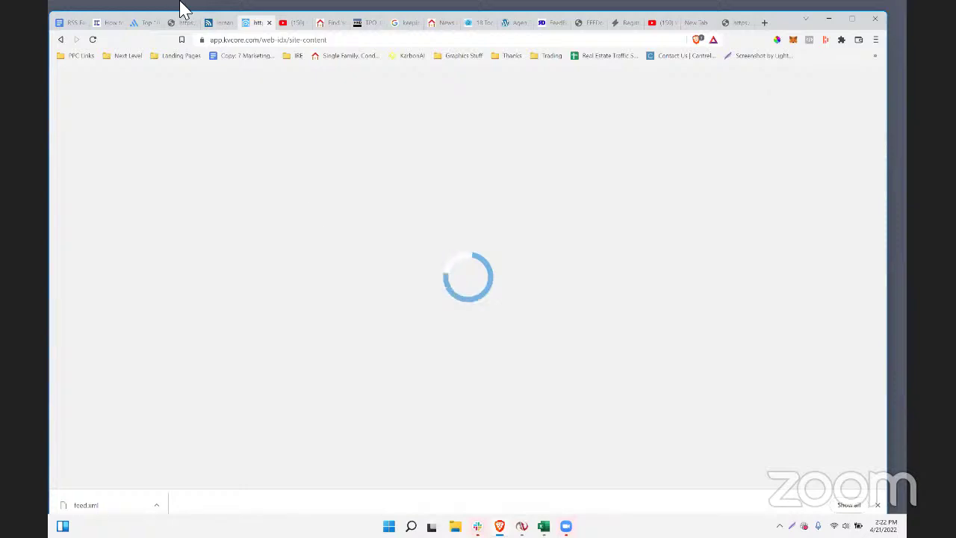
- Go back from the stuck kvCORE page to the Web & IDX page
left_click(319, 41)
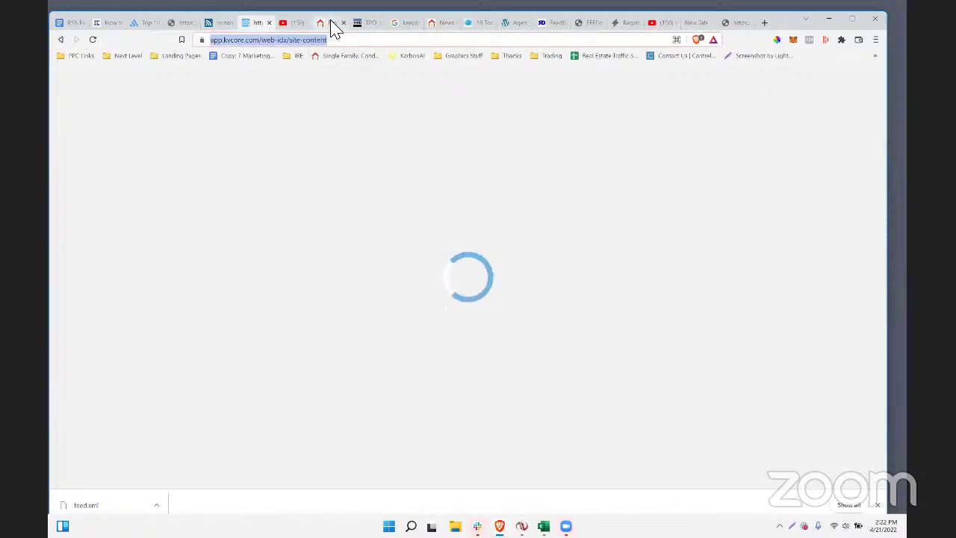
left_click(356, 186)
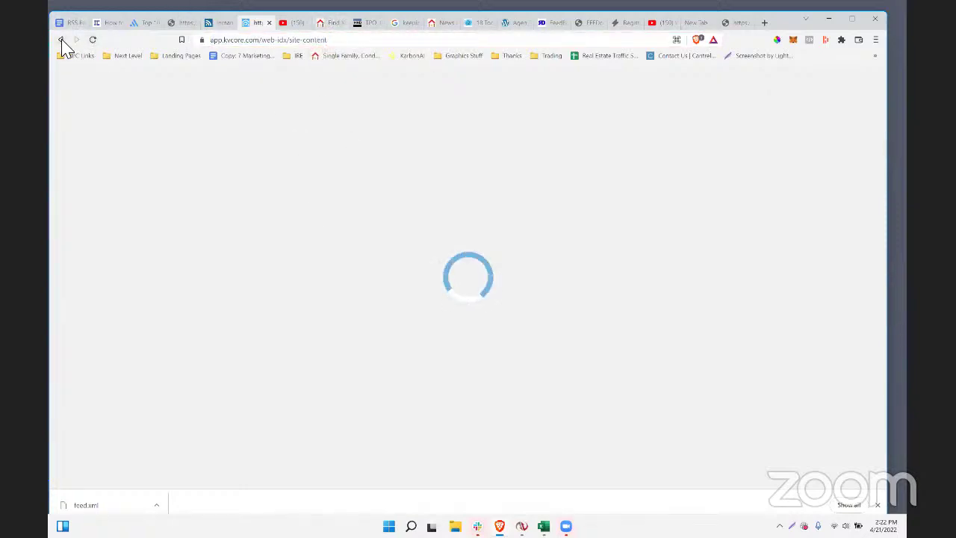
left_click(61, 40)
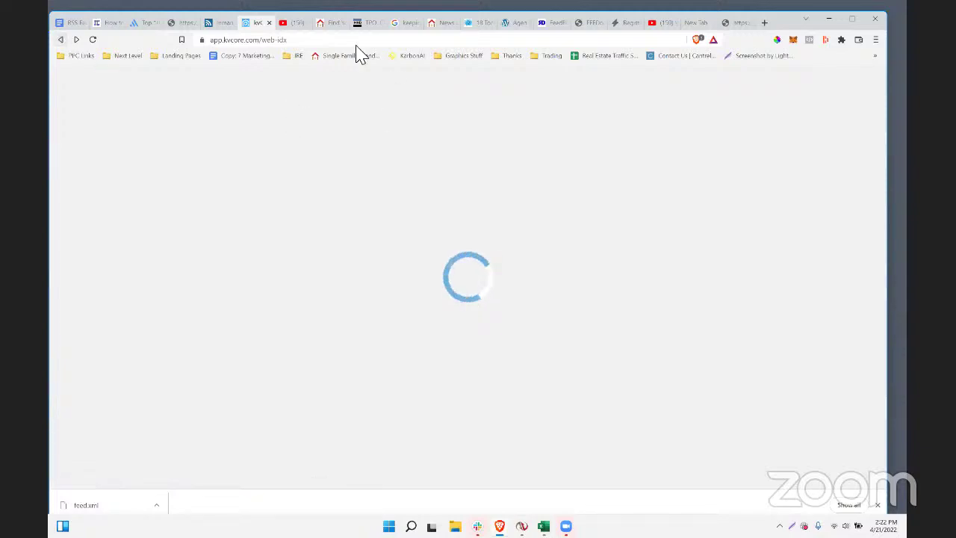
- View the Forever Florida site's Your Agent > Blog page, then return to kvCORE
left_click(329, 24)
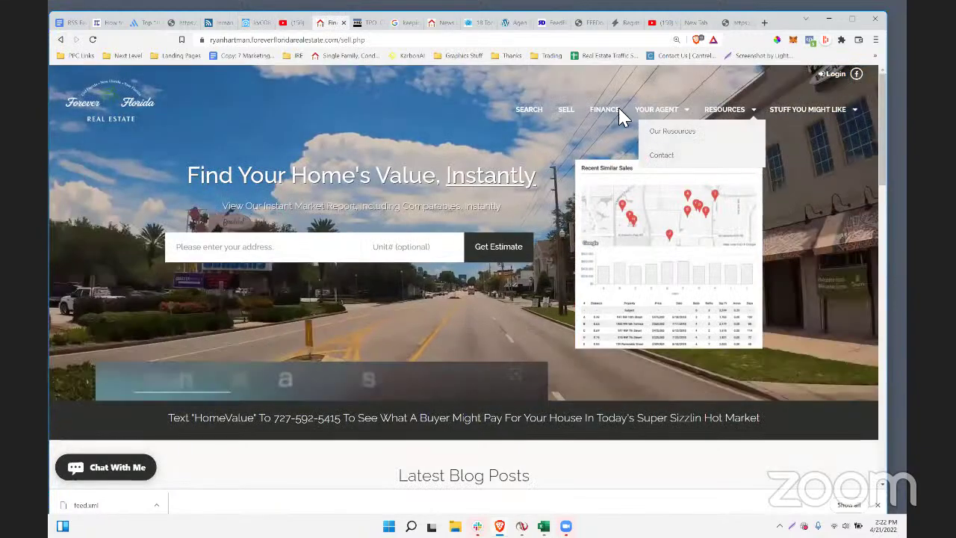
mouse_move(654, 112)
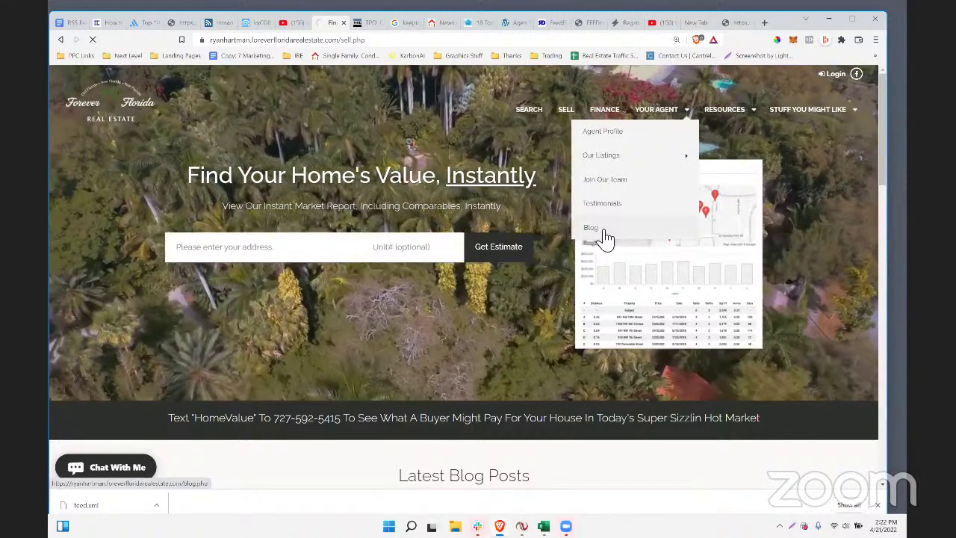
left_click(605, 233)
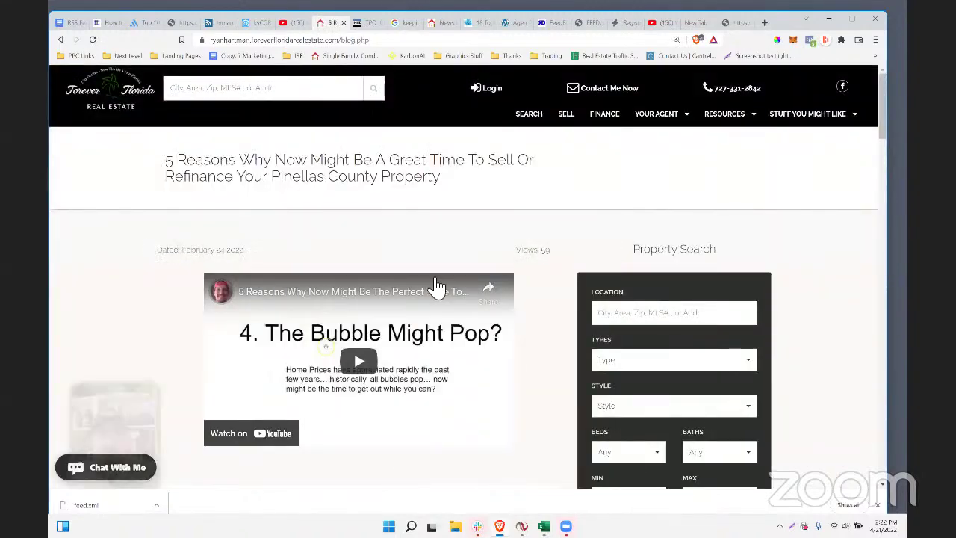
scroll(336, 362, "down", 5)
scroll(334, 357, "up", 5)
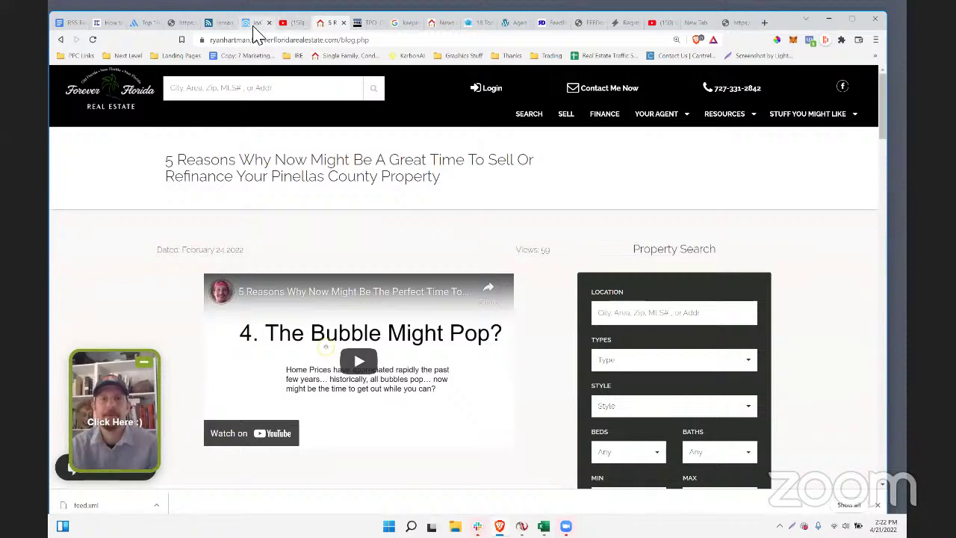
left_click(254, 23)
scroll(777, 224, "down", 2)
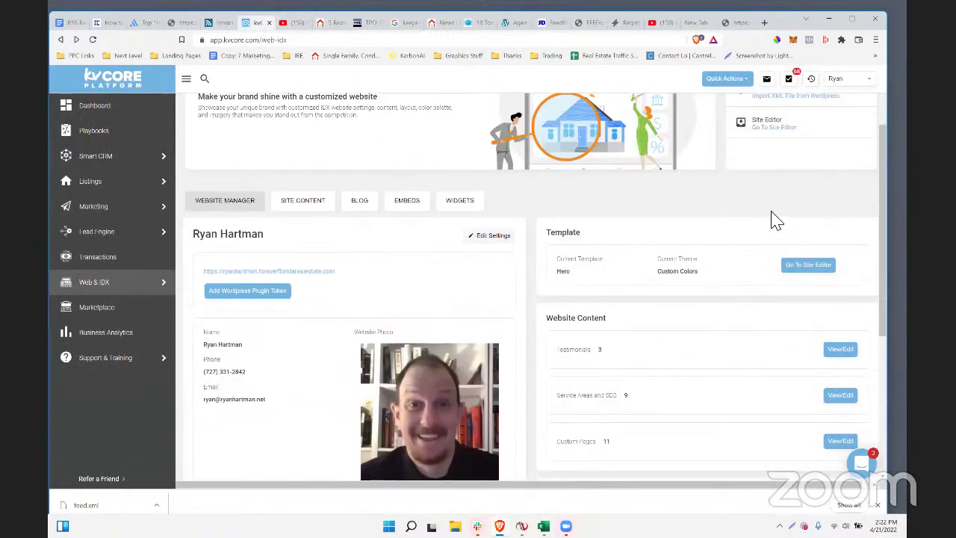
scroll(772, 217, "up", 2)
left_click_drag(844, 200, 758, 194)
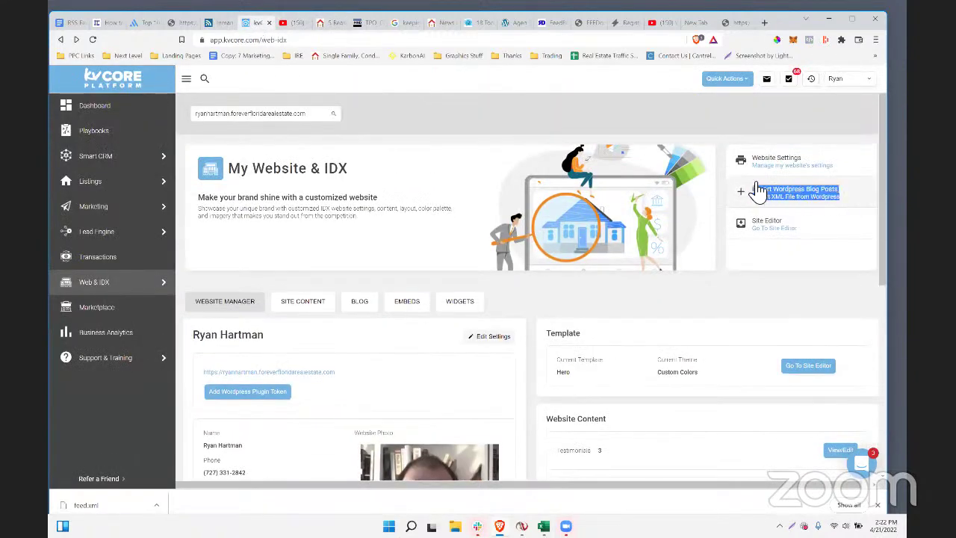
left_click(780, 199)
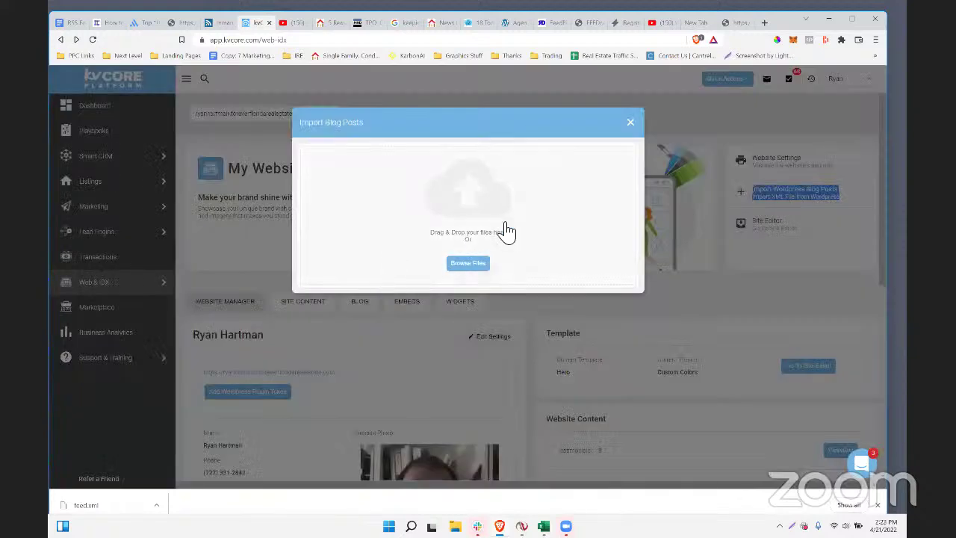
left_click(467, 263)
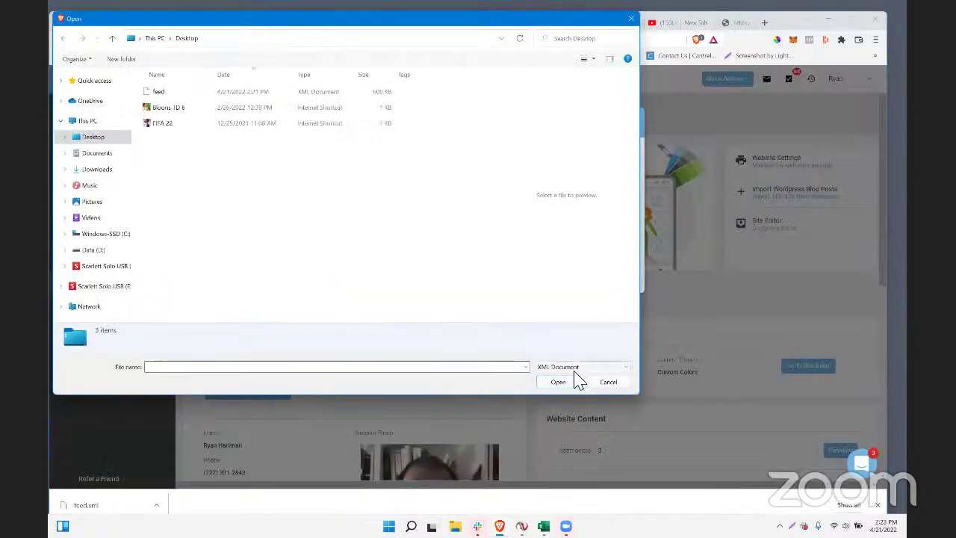
left_click(608, 381)
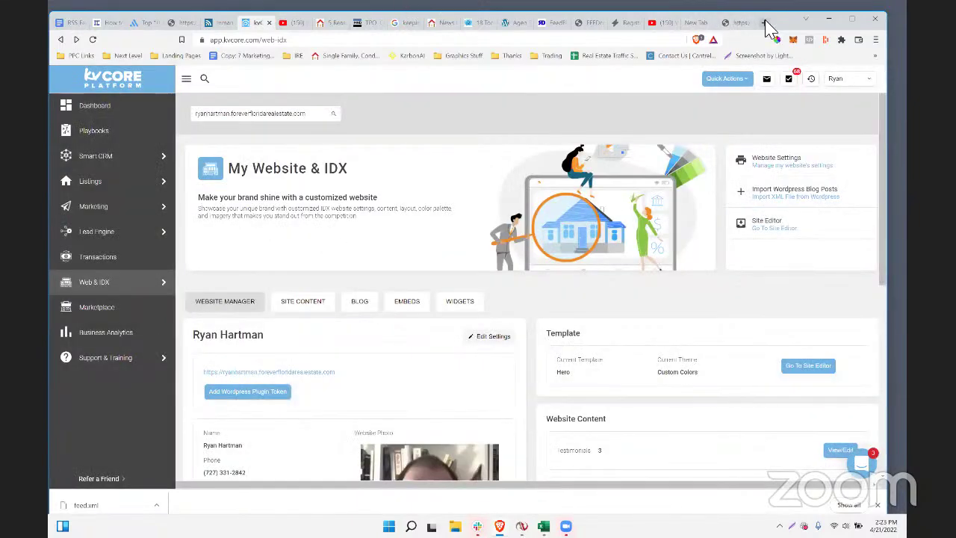
left_click(764, 23)
- Try loading propertunityknocks.com, hit the DNS not-found error, and close that tab
type("propertu")
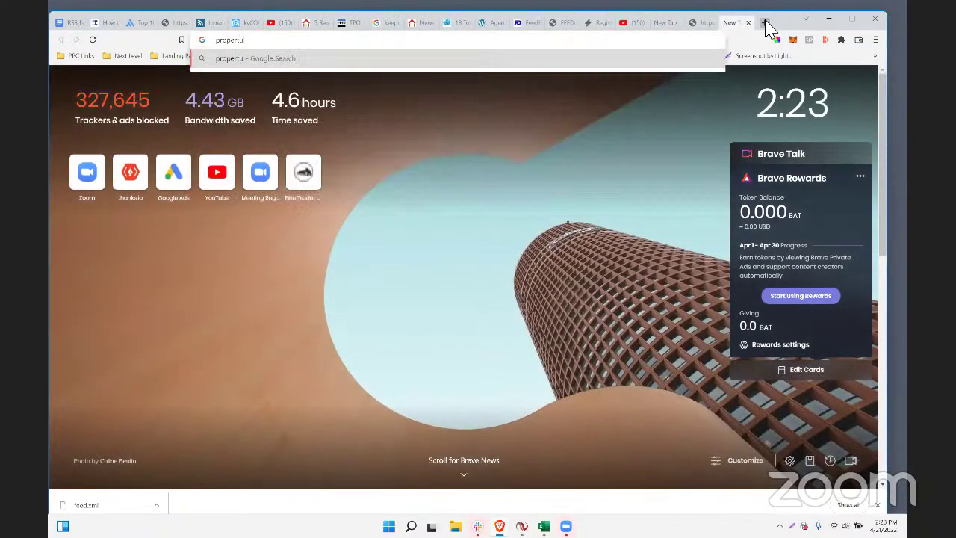
type("nityknocks.com")
key("Return")
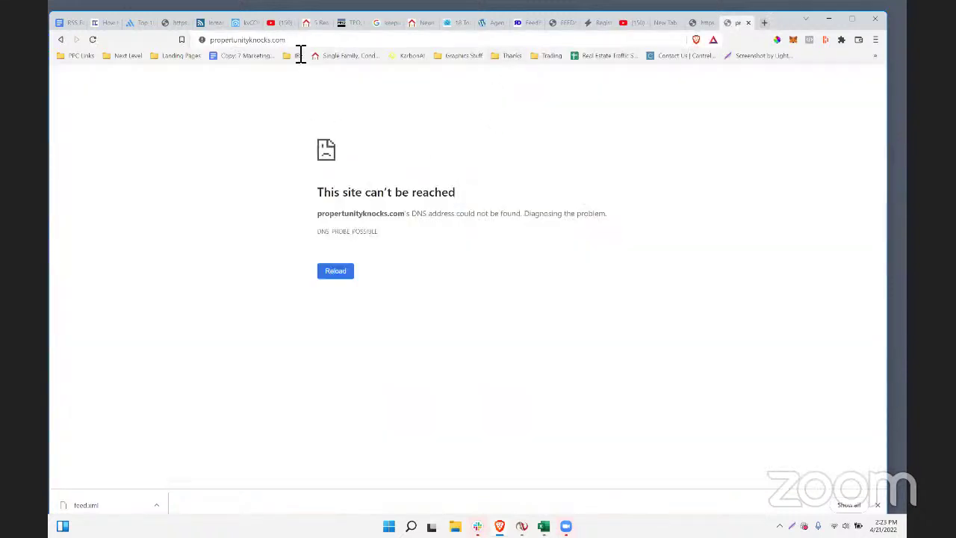
left_click(313, 43)
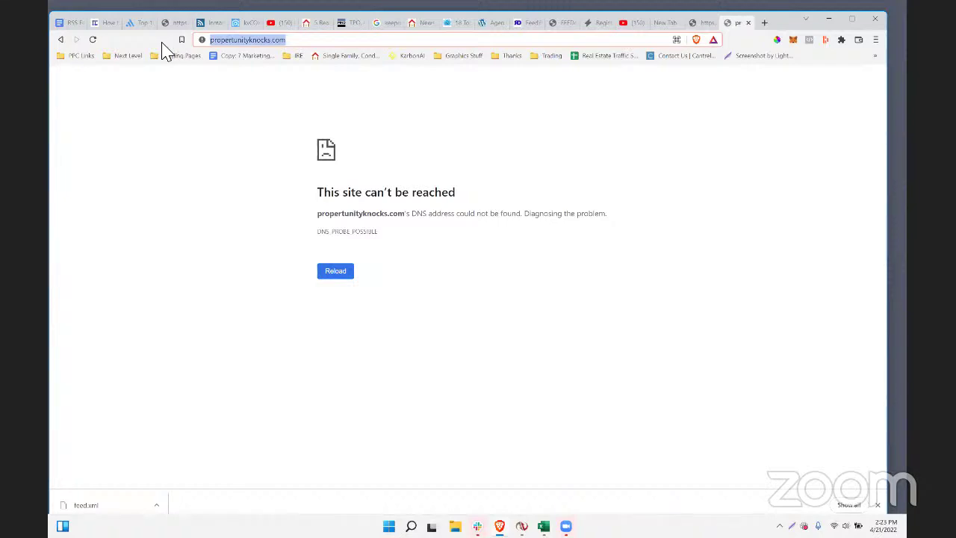
left_click(748, 23)
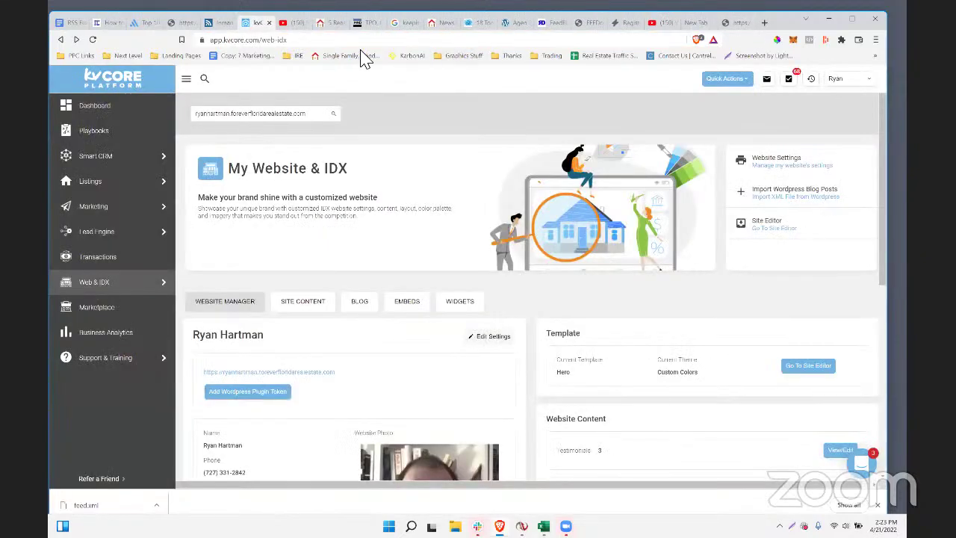
- Open and close kvCORE's Import Wordpress Blog Posts dialog, then start a blank tab
left_click(211, 41)
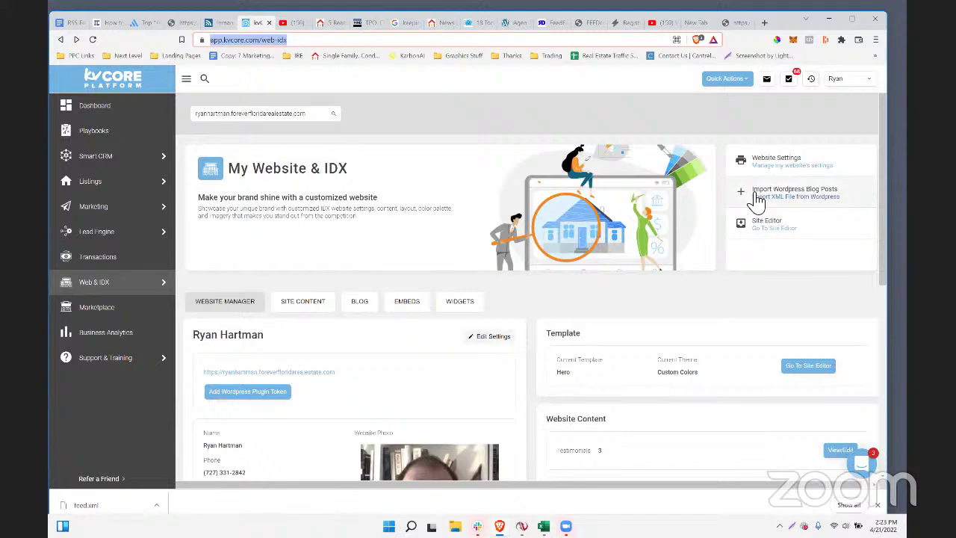
left_click_drag(840, 200, 754, 192)
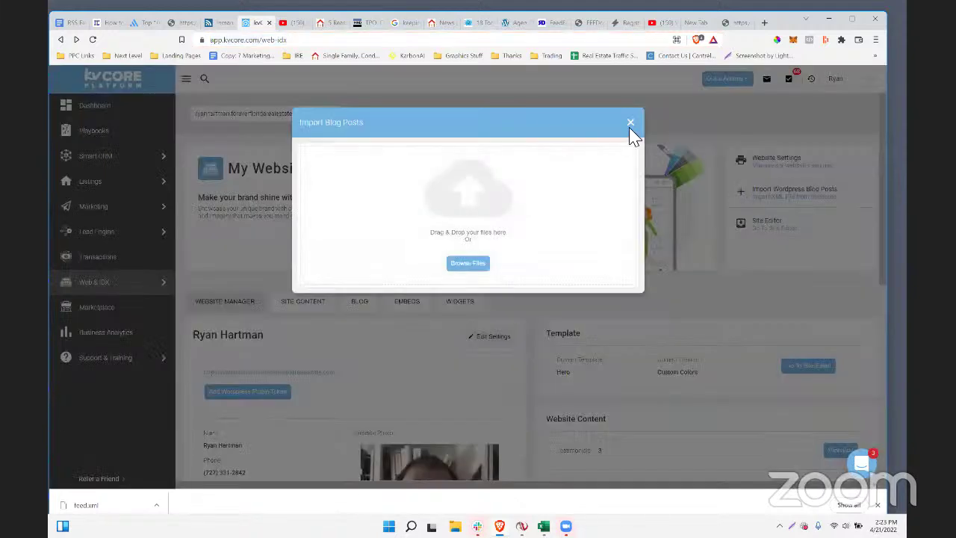
left_click(630, 123)
left_click(764, 23)
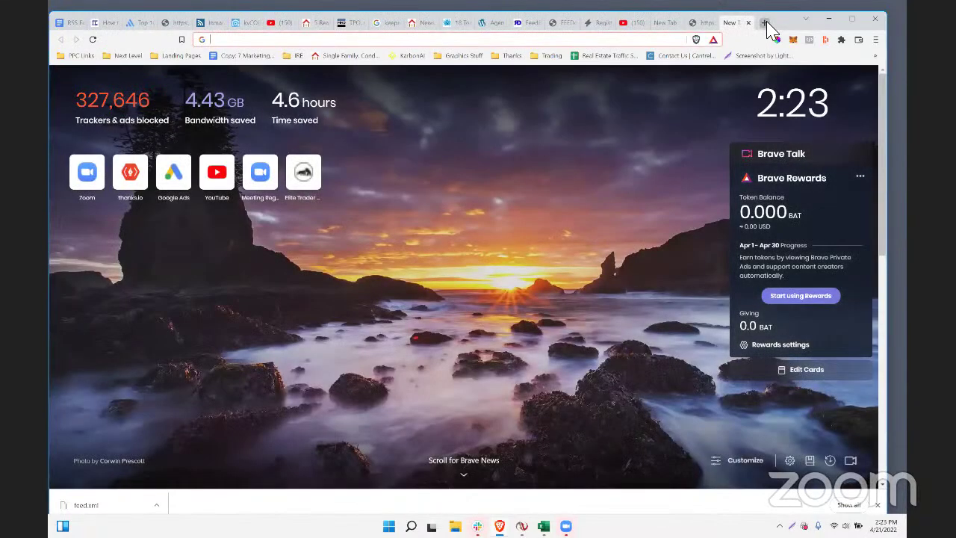
- Log into hustlesauce.com/wp-admin with the account credentials and open Tools > Export
type("hustlesau")
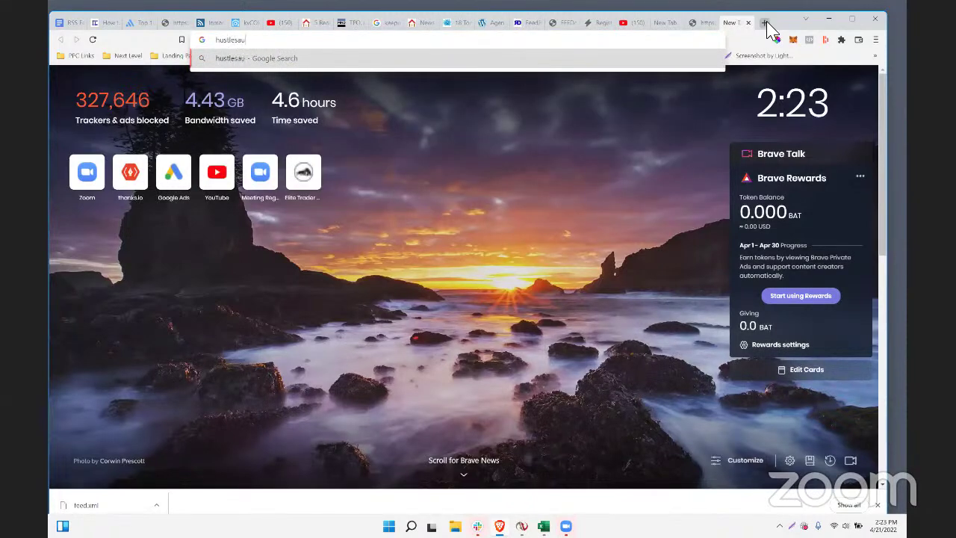
type("ce.com/wp-admi")
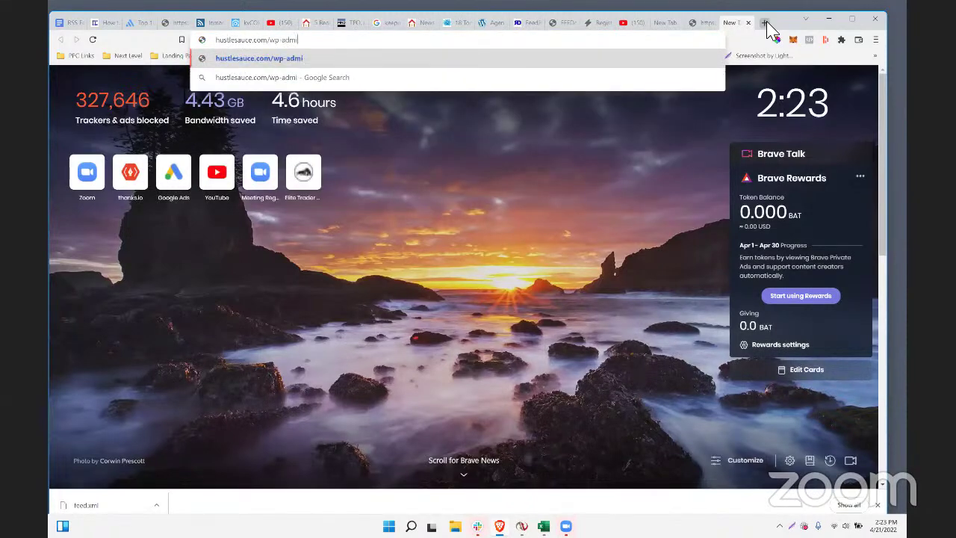
type("n")
key("Return")
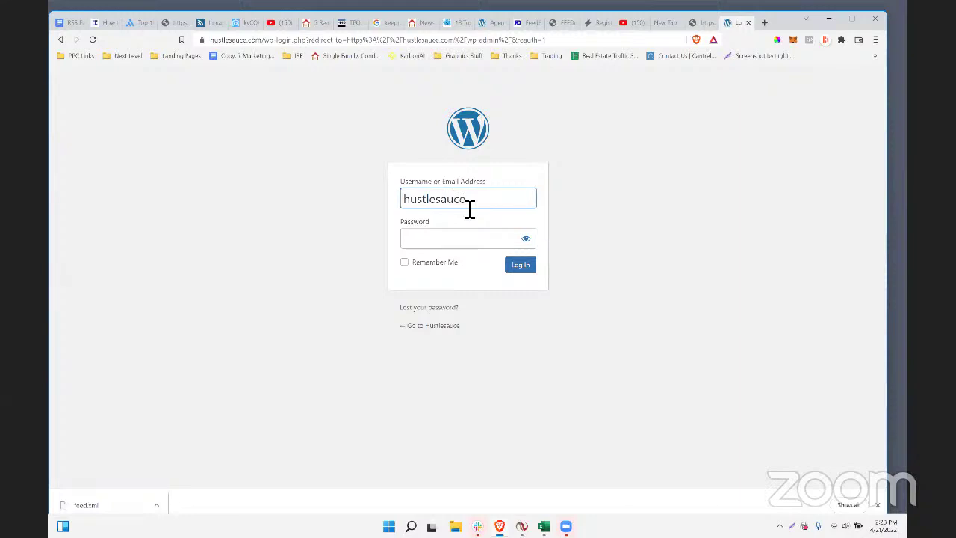
key("Tab")
type("*")
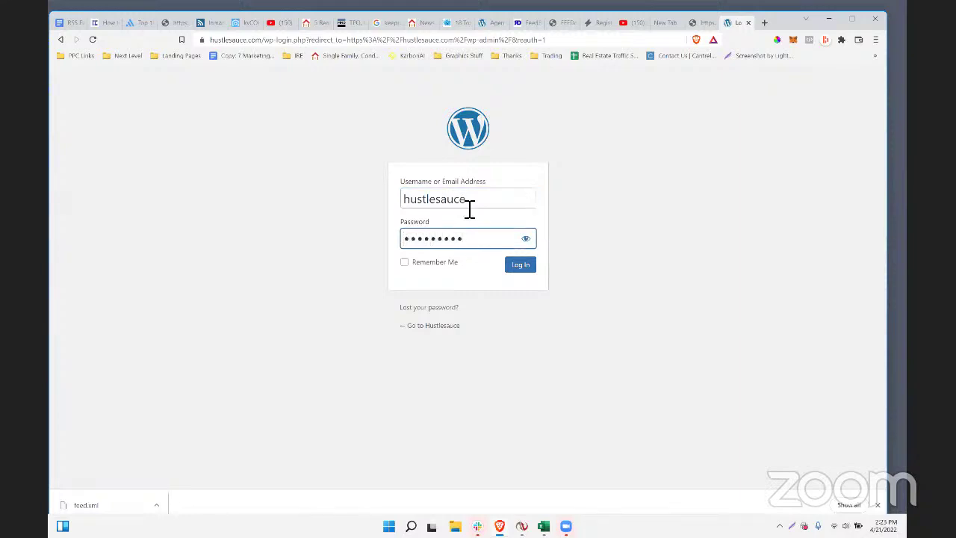
type("************")
key("Return")
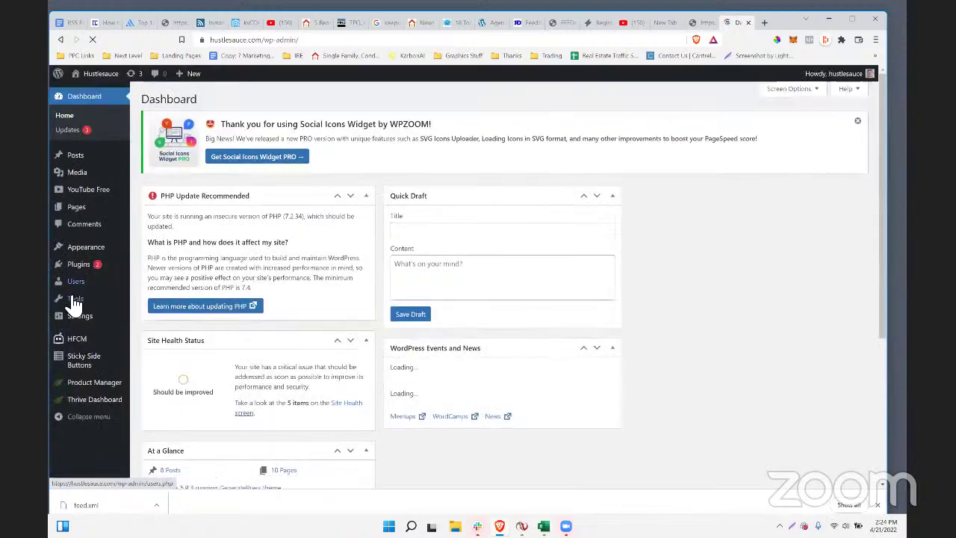
mouse_move(77, 304)
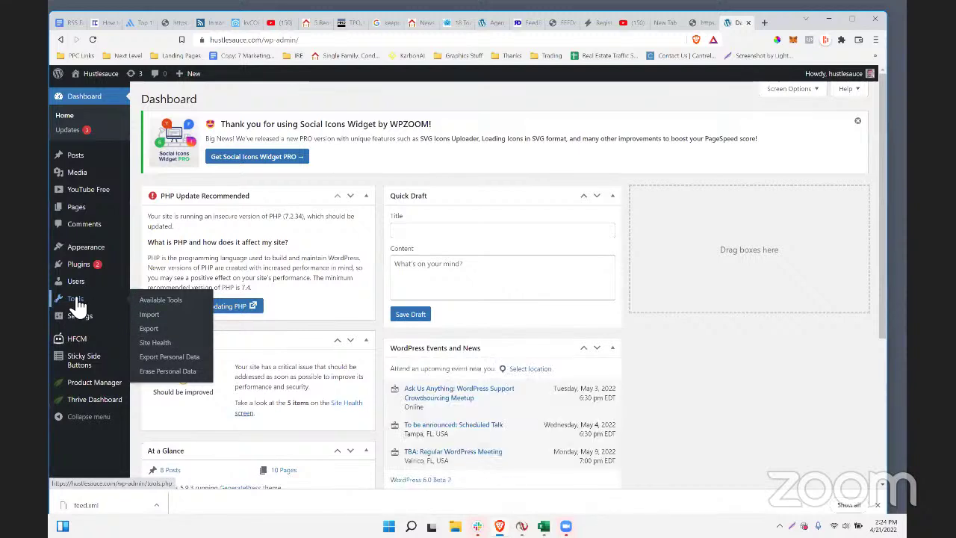
left_click(153, 328)
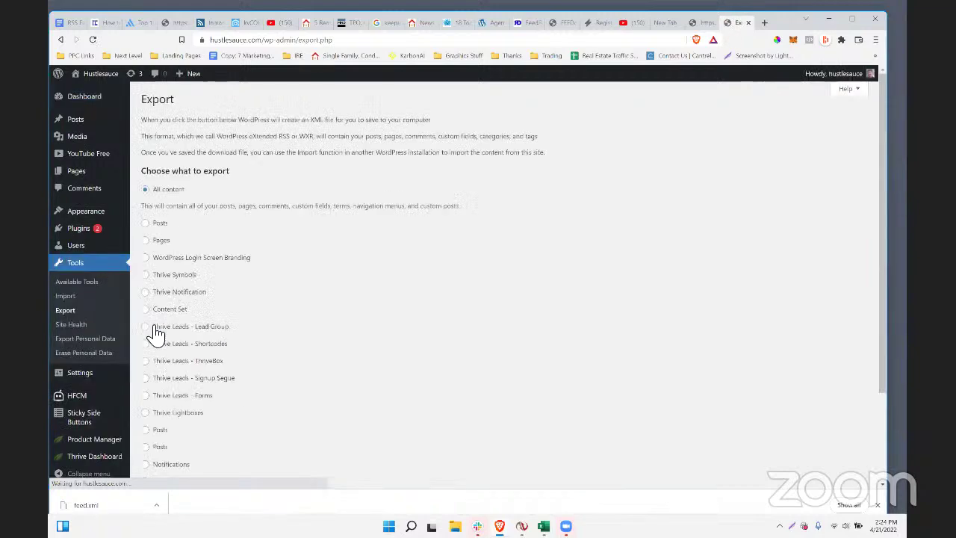
- Export only Posts from WordPress and save the XML file to the Desktop
left_click(146, 223)
scroll(321, 305, "down", 2)
scroll(321, 304, "down", 1)
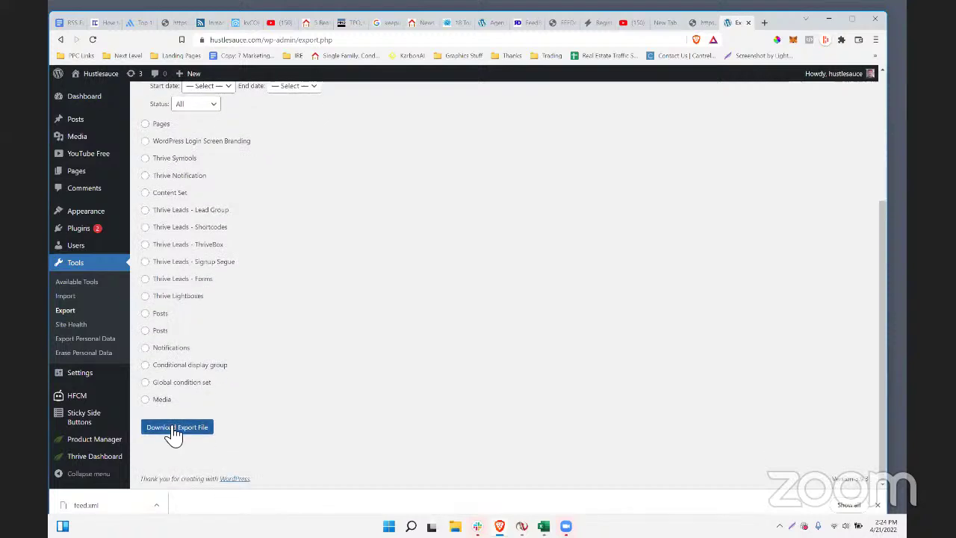
left_click(171, 430)
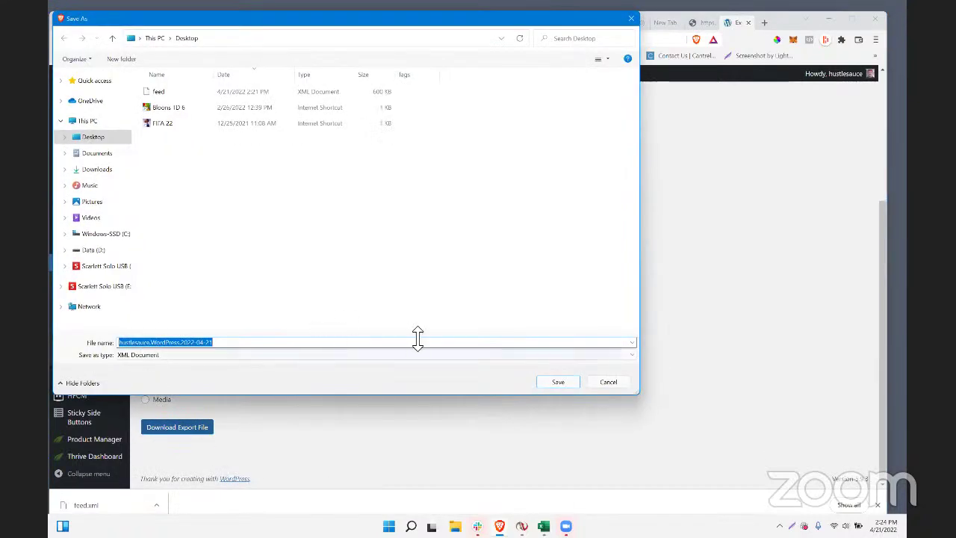
left_click(539, 382)
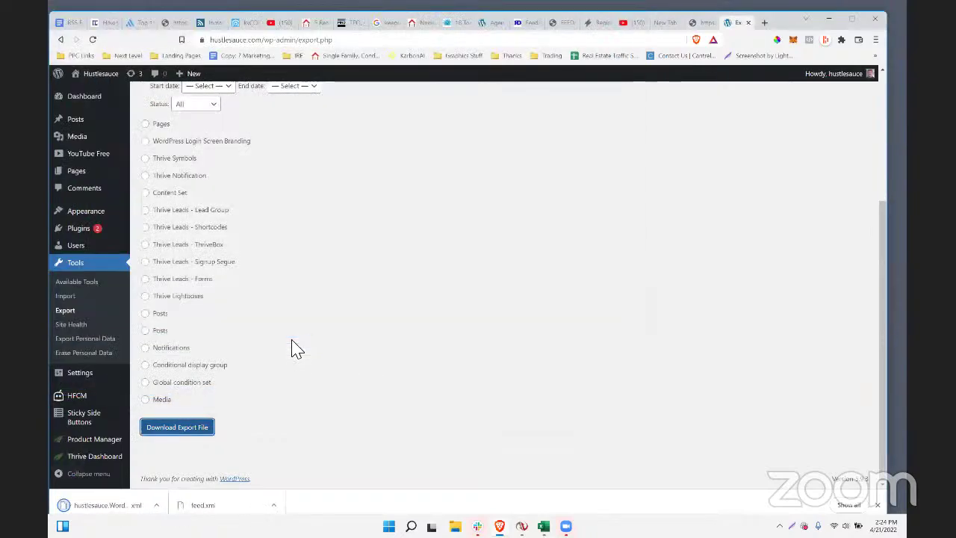
- Import the new hustlesauce WordPress XML export into the kvCORE blog
left_click(247, 23)
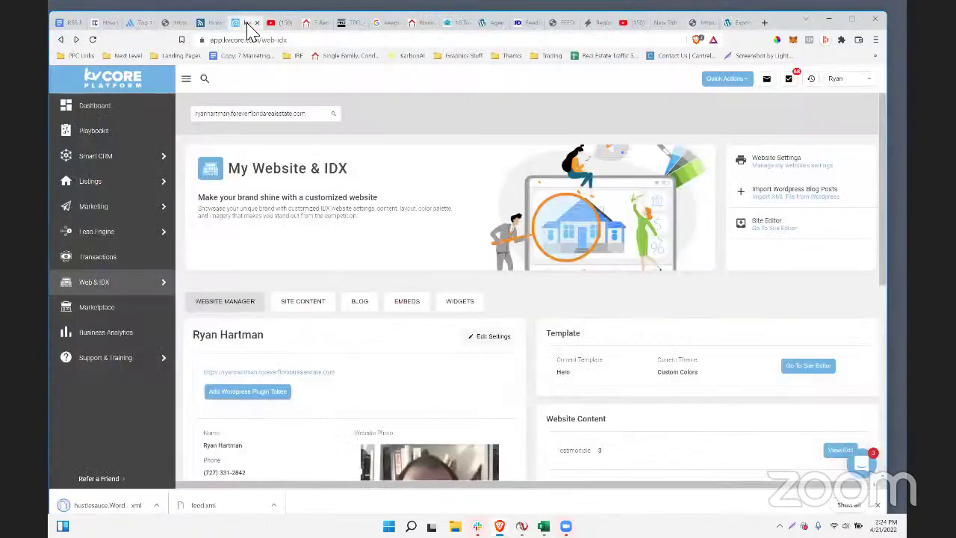
left_click(787, 195)
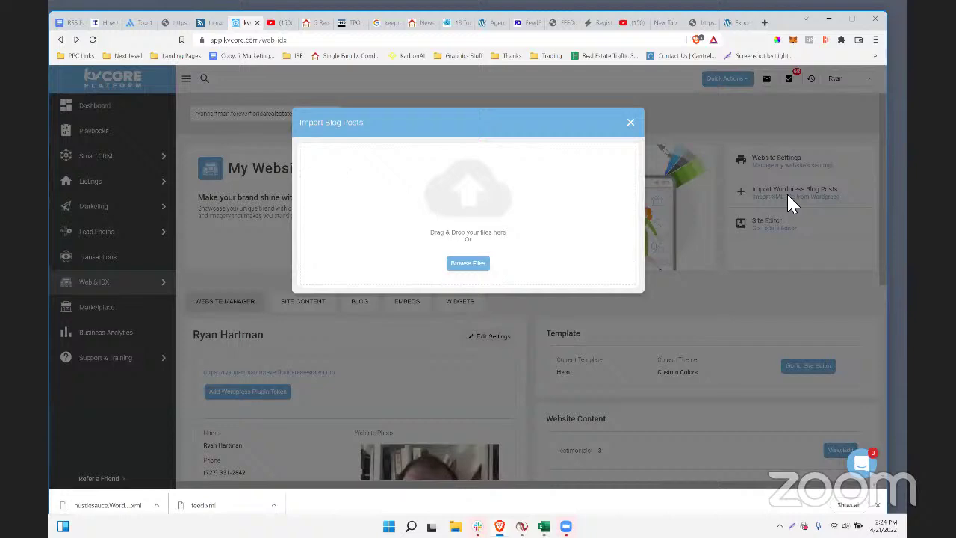
left_click(469, 264)
left_click(168, 93)
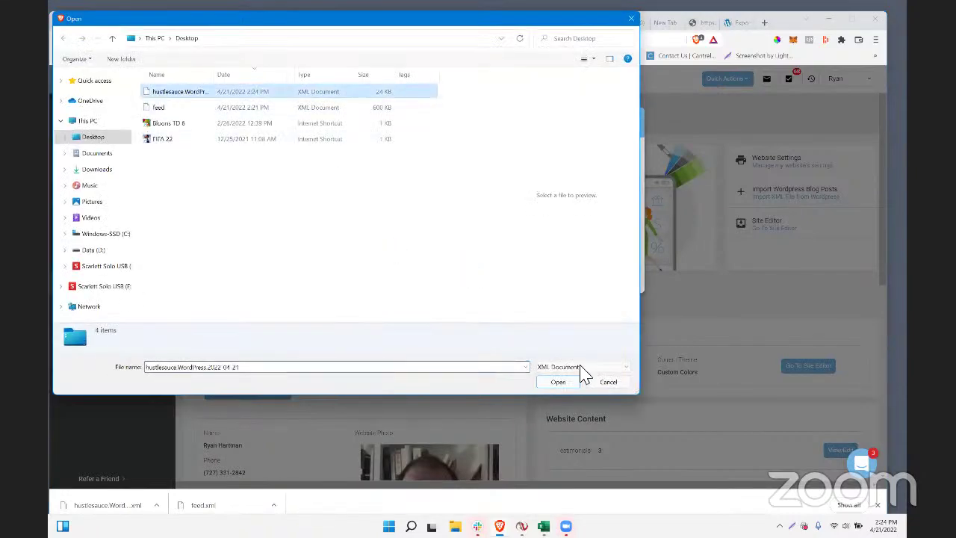
left_click(557, 381)
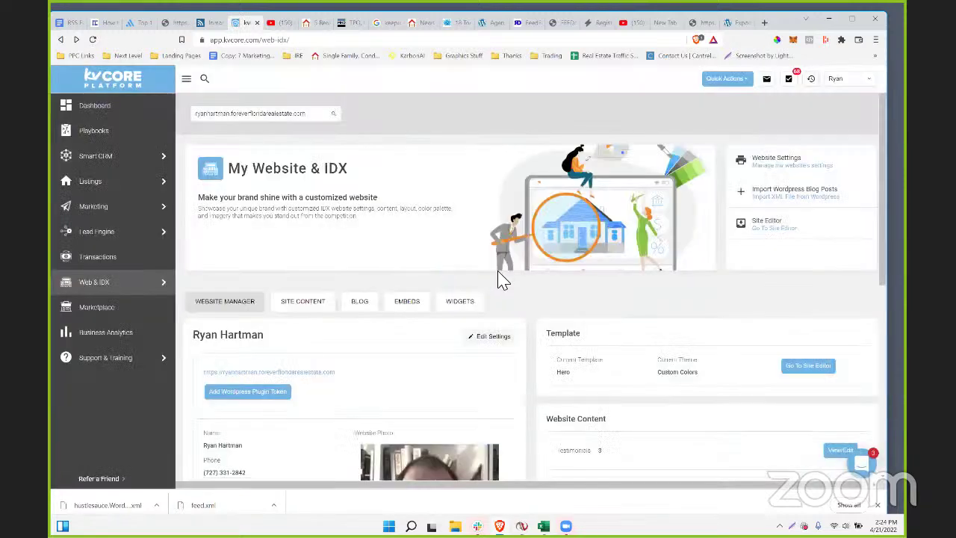
- Go to kvCORE's Blog Posts list and open the Episode 2 post's live page in a new tab
left_click(735, 81)
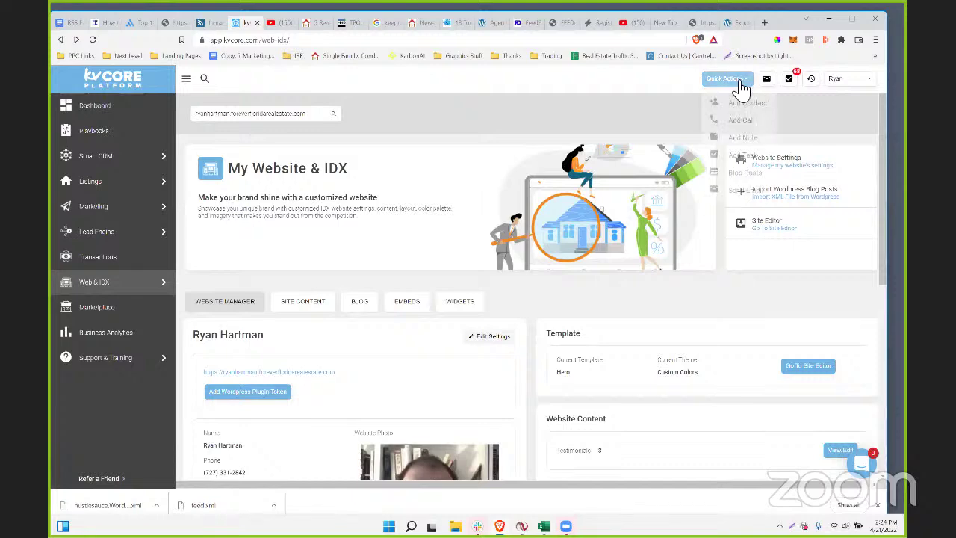
left_click(739, 175)
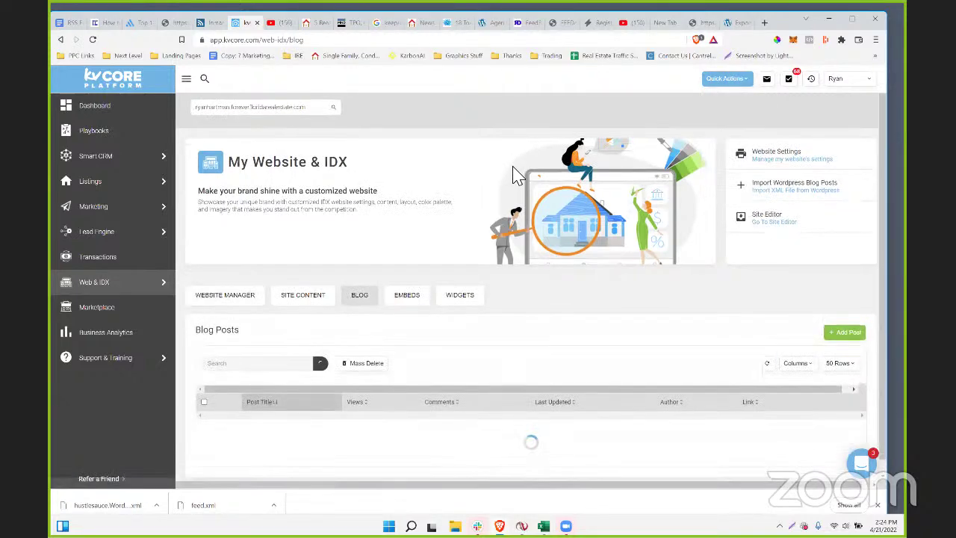
scroll(514, 176, "down", 1)
scroll(420, 176, "down", 3)
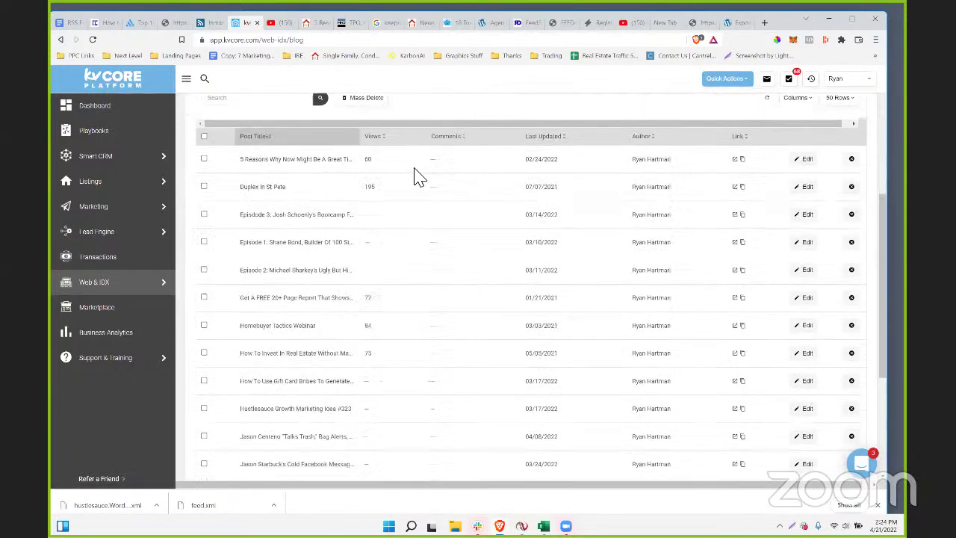
scroll(415, 180, "down", 3)
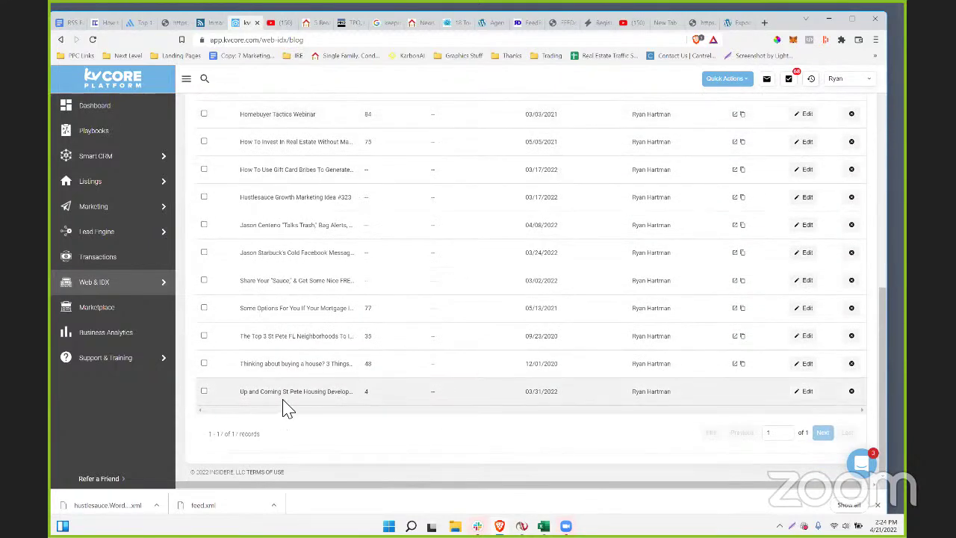
scroll(401, 393, "up", 4)
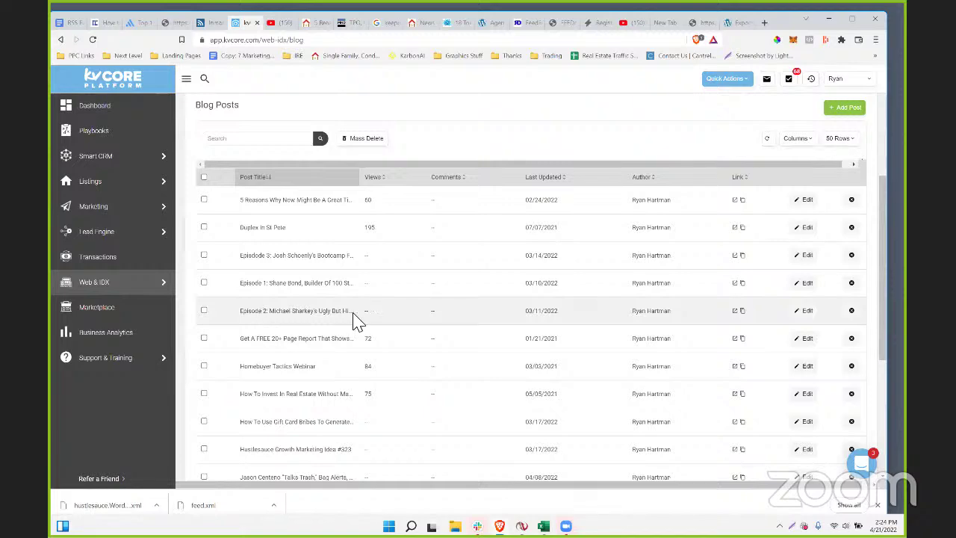
left_click(735, 312)
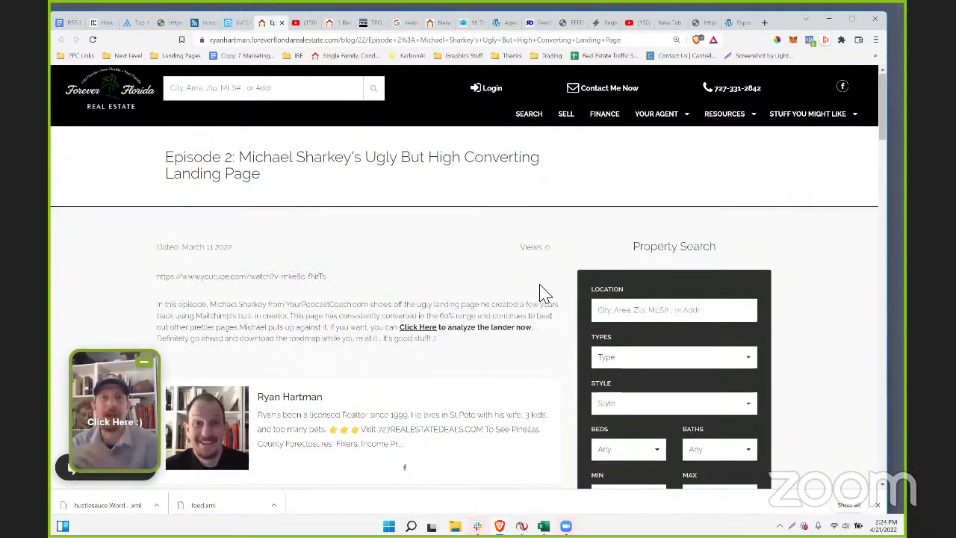
scroll(286, 193, "down", 2)
scroll(241, 314, "up", 2)
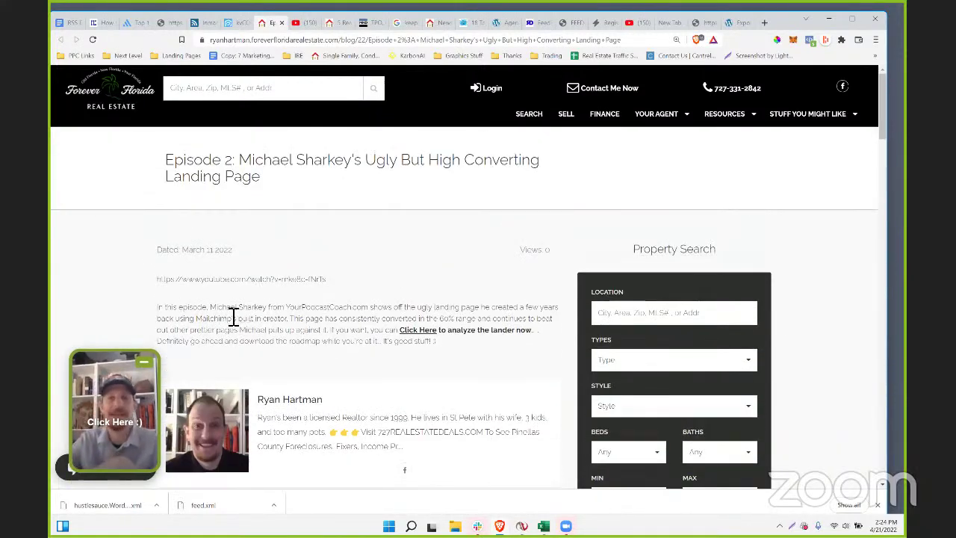
- Back in Blog Posts, remove the Episode 3 post and start removing Episode 1
left_click(238, 23)
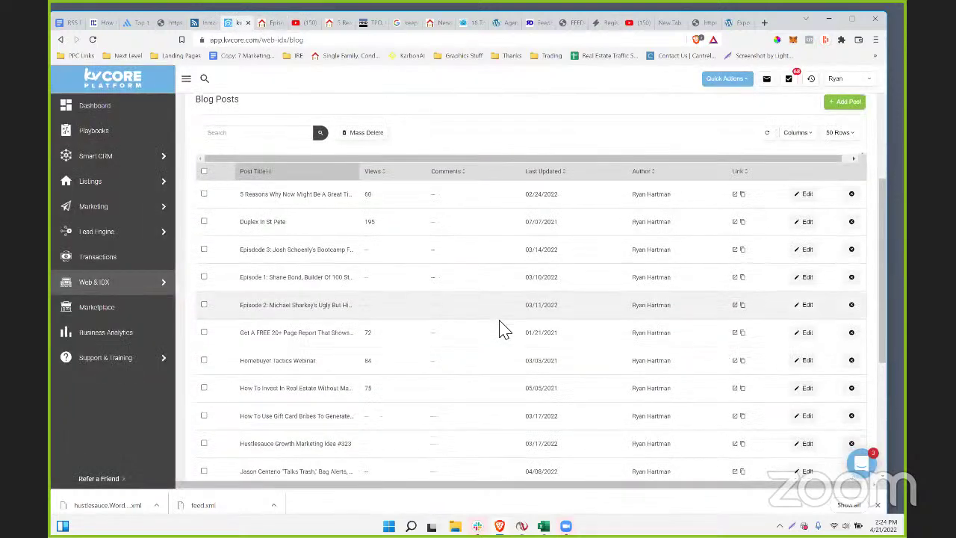
scroll(502, 326, "down", 2)
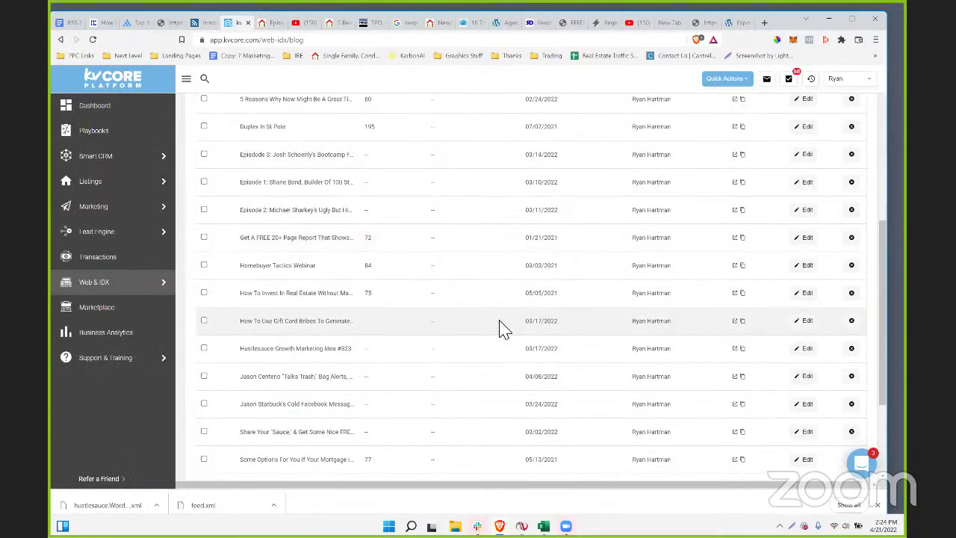
scroll(500, 326, "up", 5)
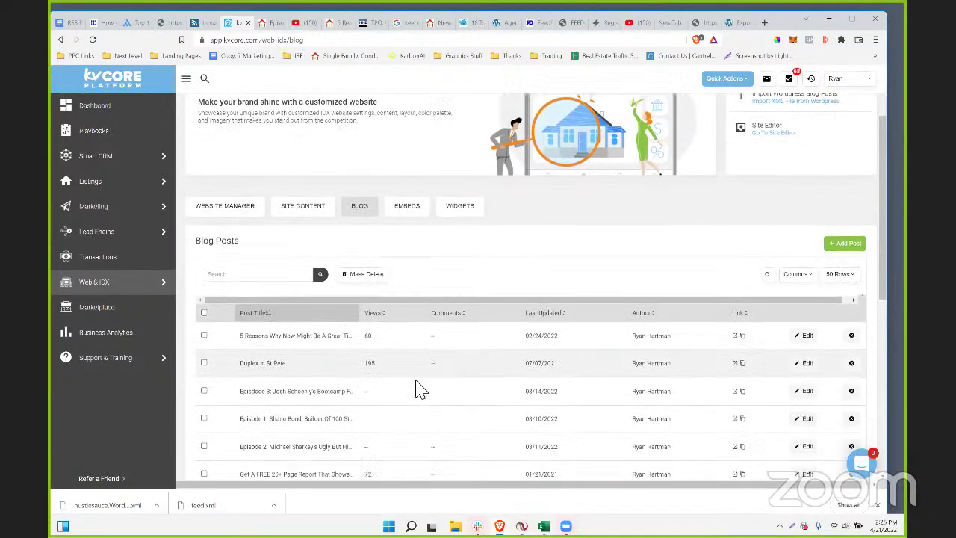
scroll(417, 387, "down", 2)
scroll(747, 299, "down", 1)
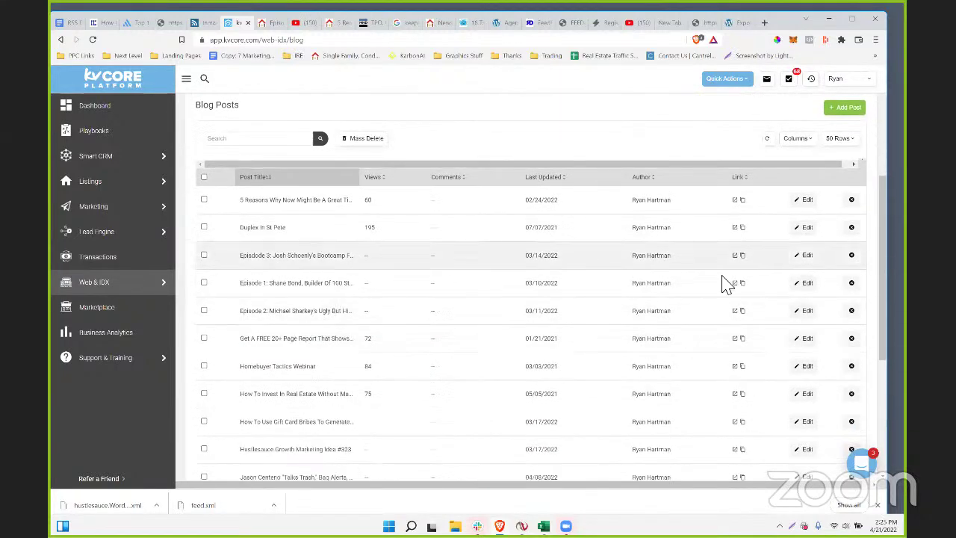
left_click(852, 255)
left_click(439, 265)
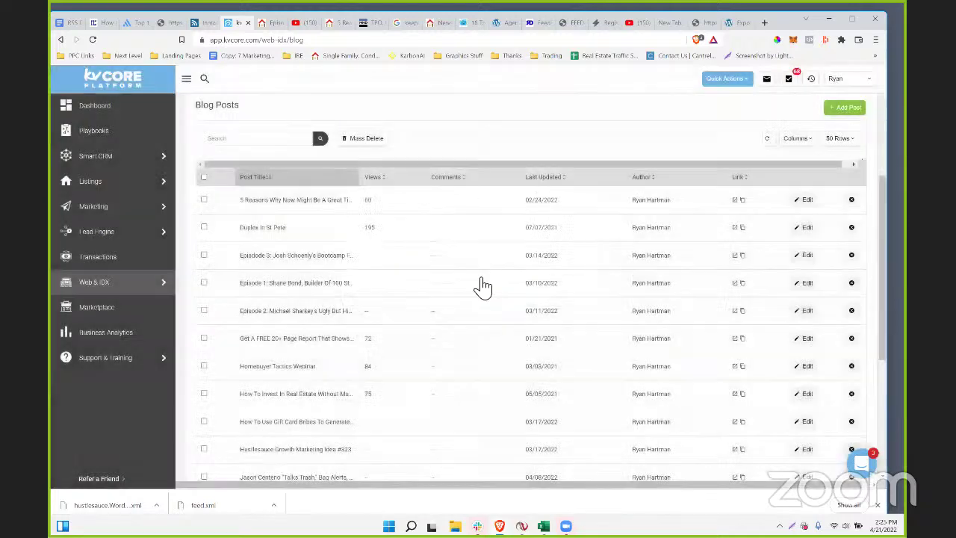
scroll(690, 418, "down", 8)
scroll(686, 412, "up", 4)
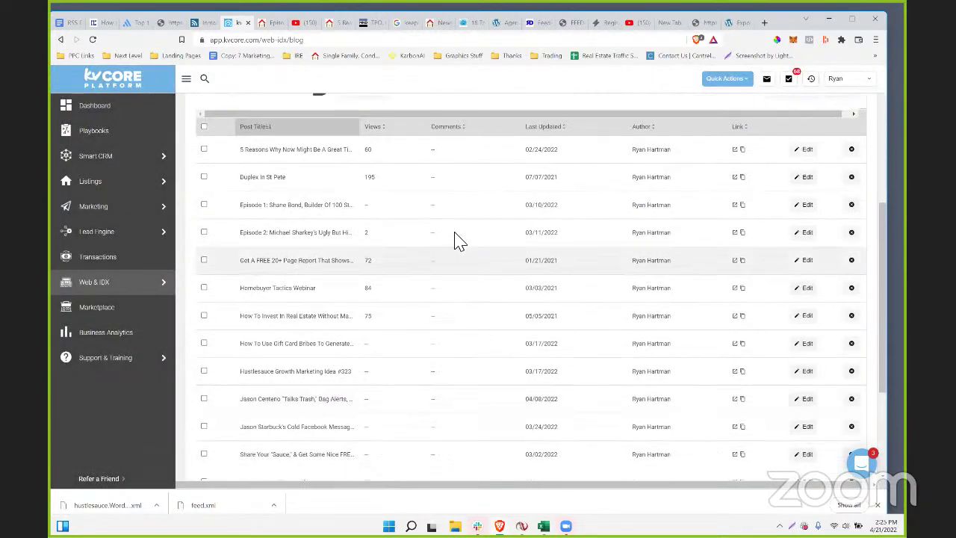
left_click(852, 206)
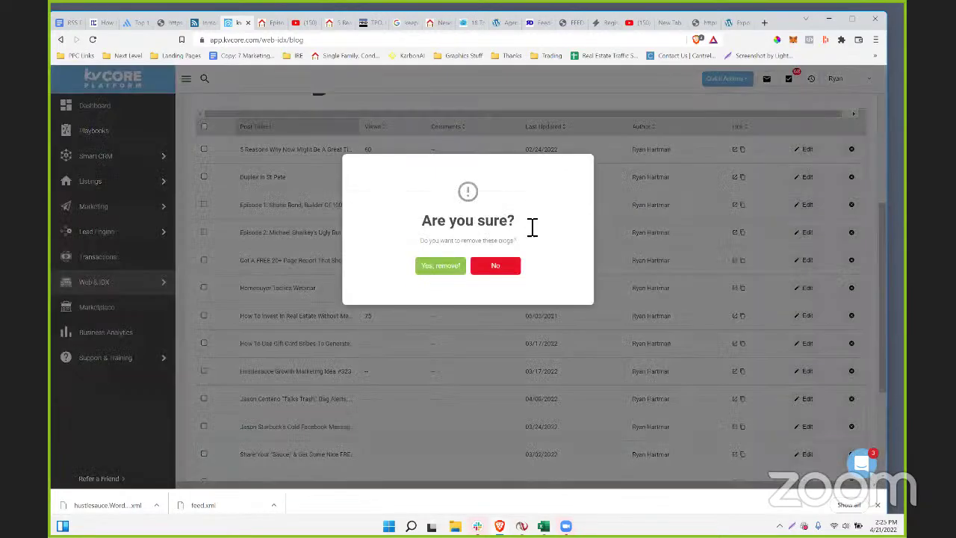
- Confirm removal of Episode 1, Episode 2, Hustlesauce Growth Marketing Idea #323 and the Jason Starbuck post
left_click(441, 265)
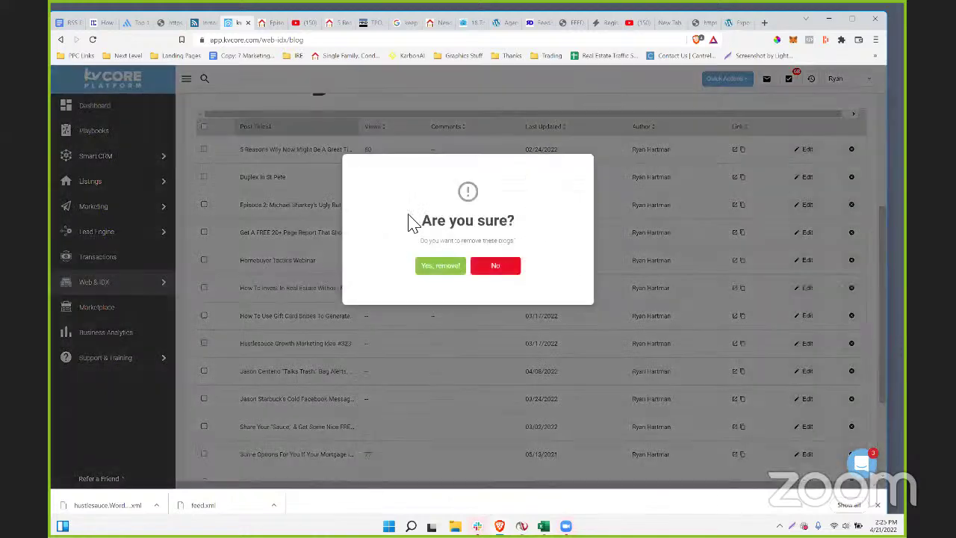
left_click(440, 268)
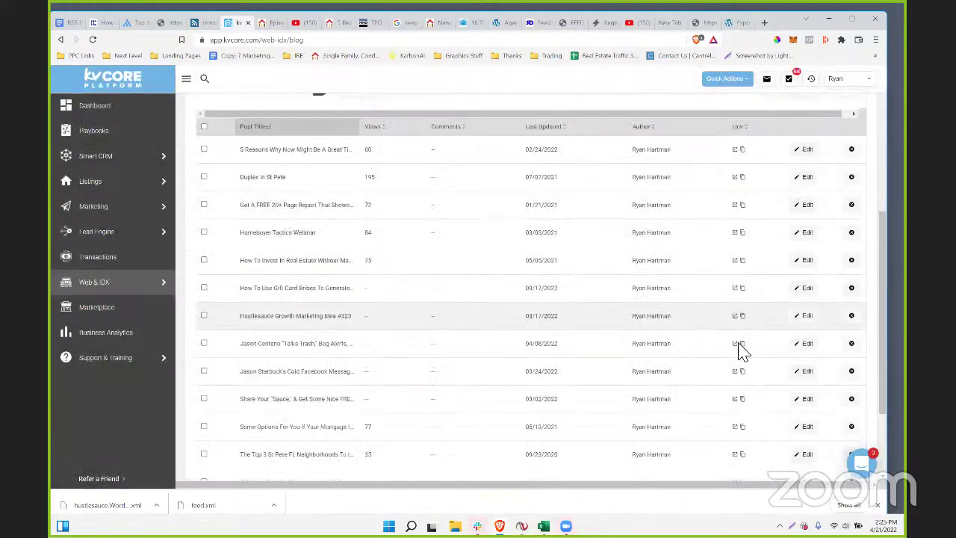
left_click(851, 327)
left_click(452, 278)
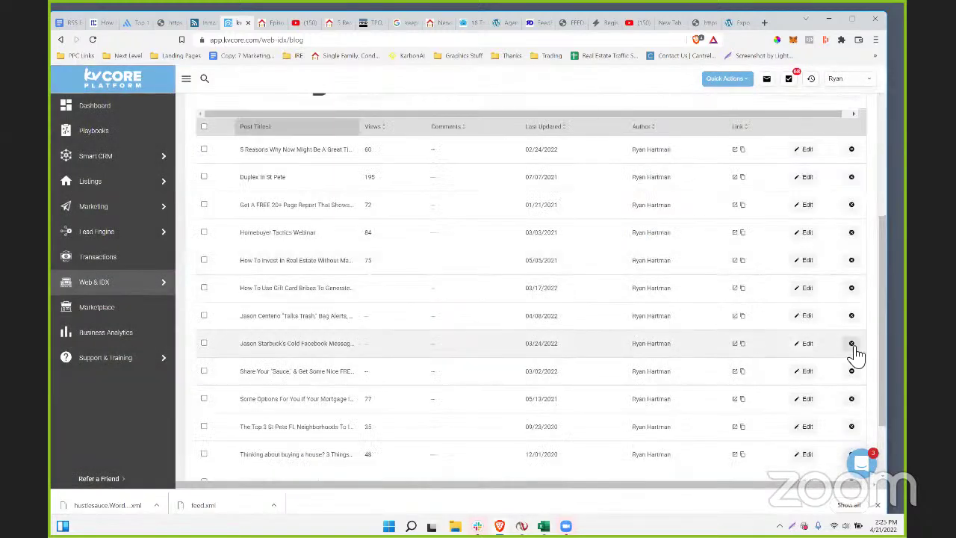
left_click(852, 342)
left_click(433, 267)
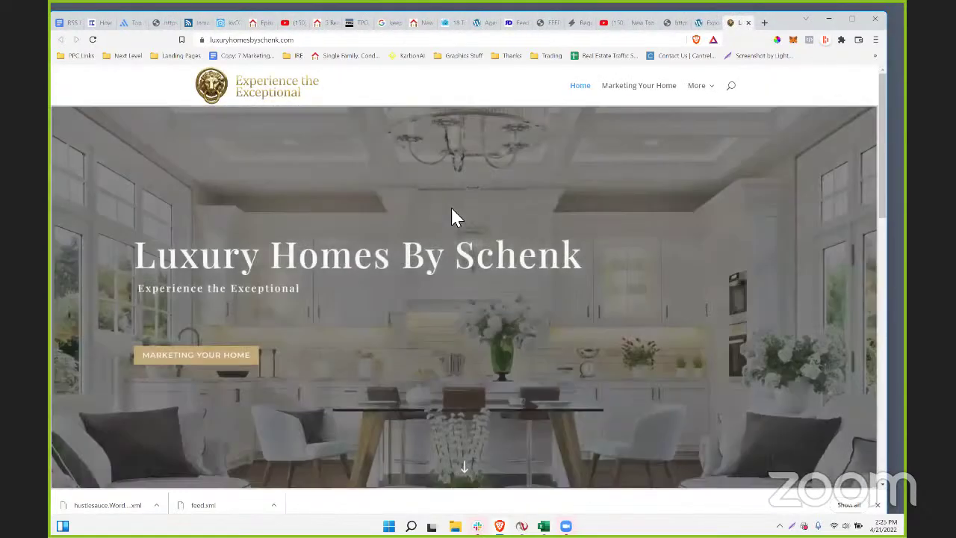
- Open the Marketing Your Home page on the Luxury Homes By Schenk site
scroll(518, 149, "down", 7)
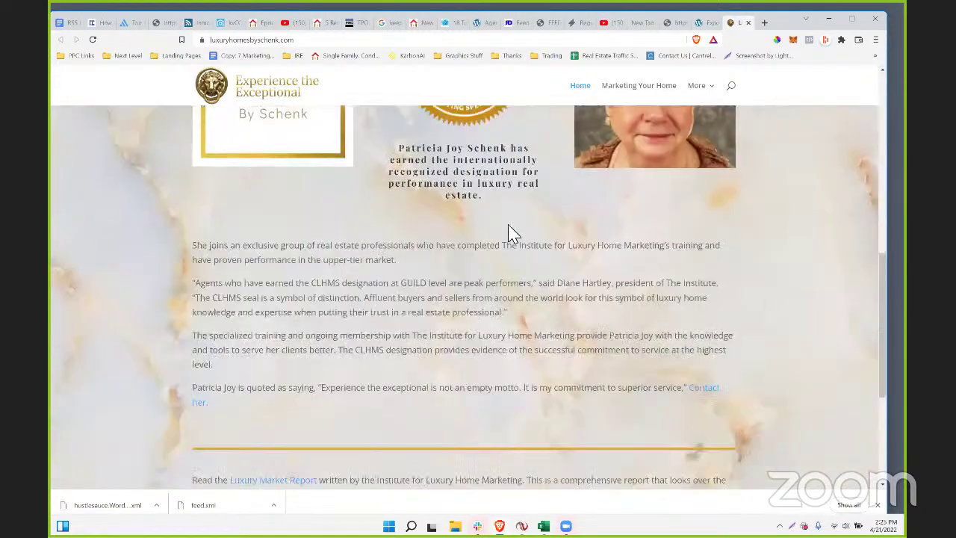
scroll(510, 234, "down", 3)
scroll(510, 234, "up", 7)
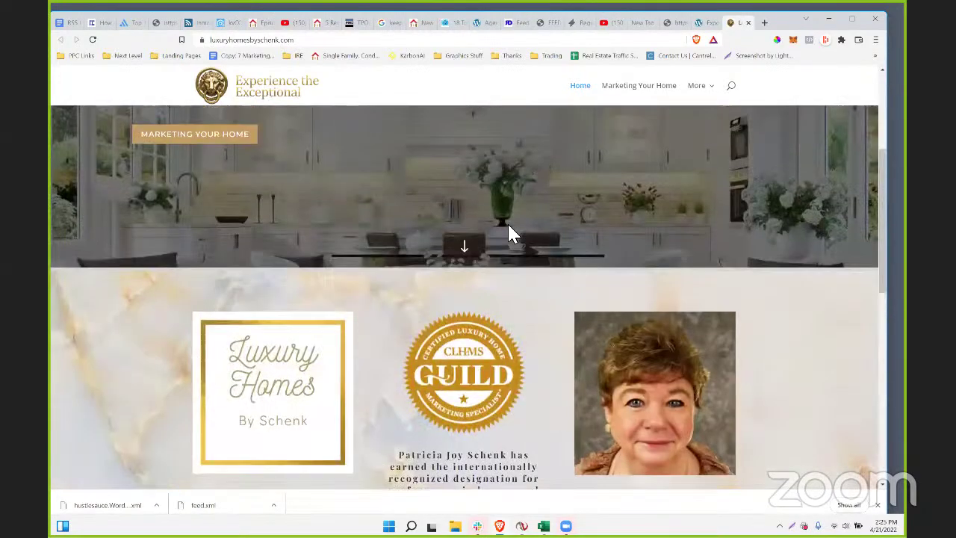
scroll(508, 233, "up", 3)
mouse_move(702, 88)
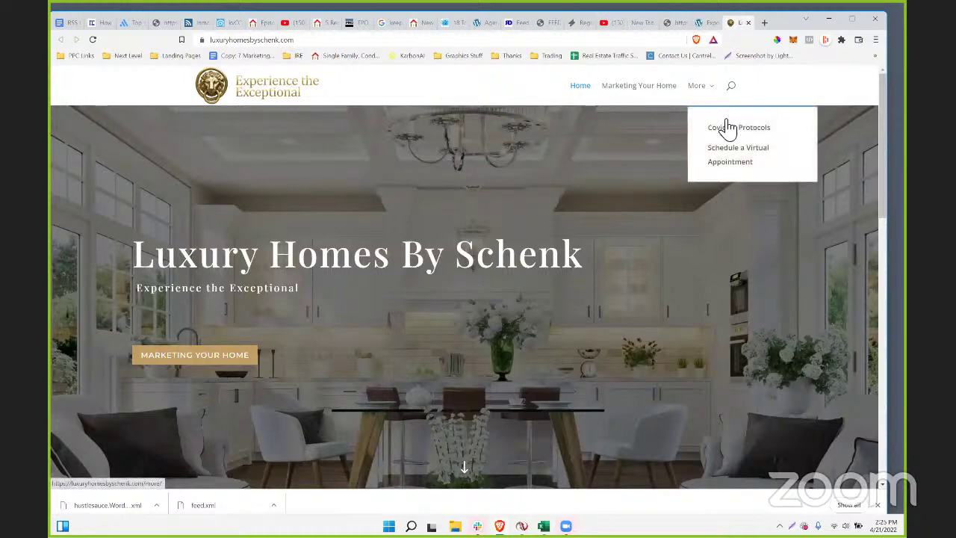
left_click(627, 88)
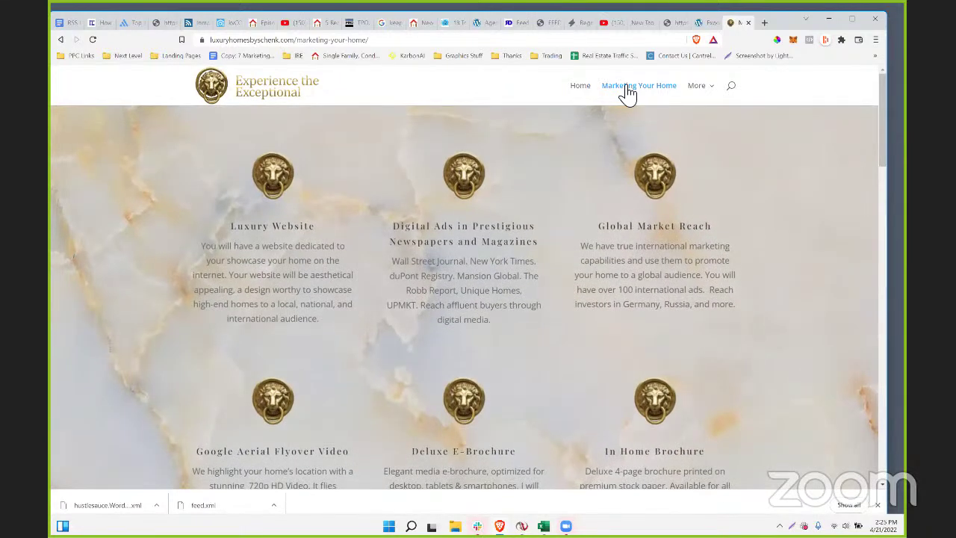
- Load the site's /feed address and select its empty RSS XML and feed URL
left_click(291, 39)
left_click_drag(327, 41, 423, 35)
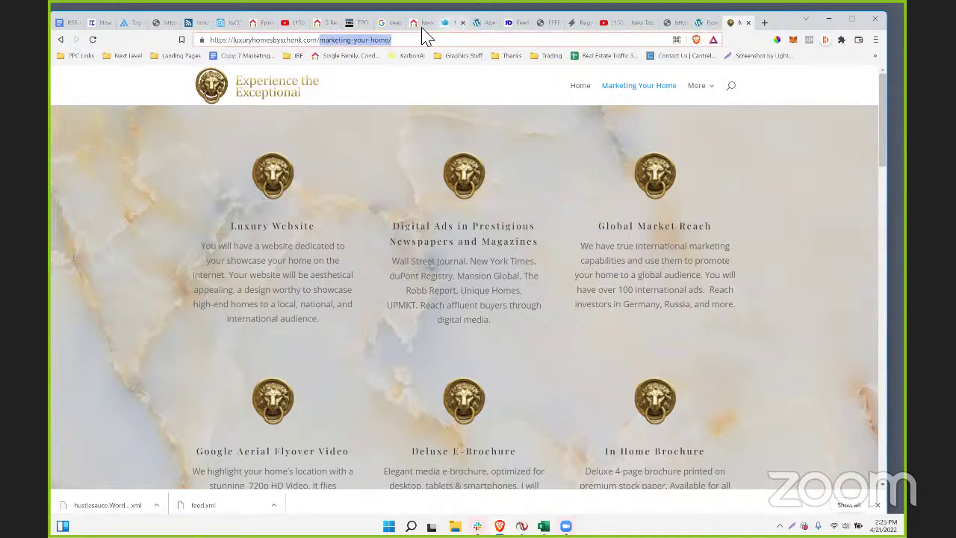
type("feed")
key("Return")
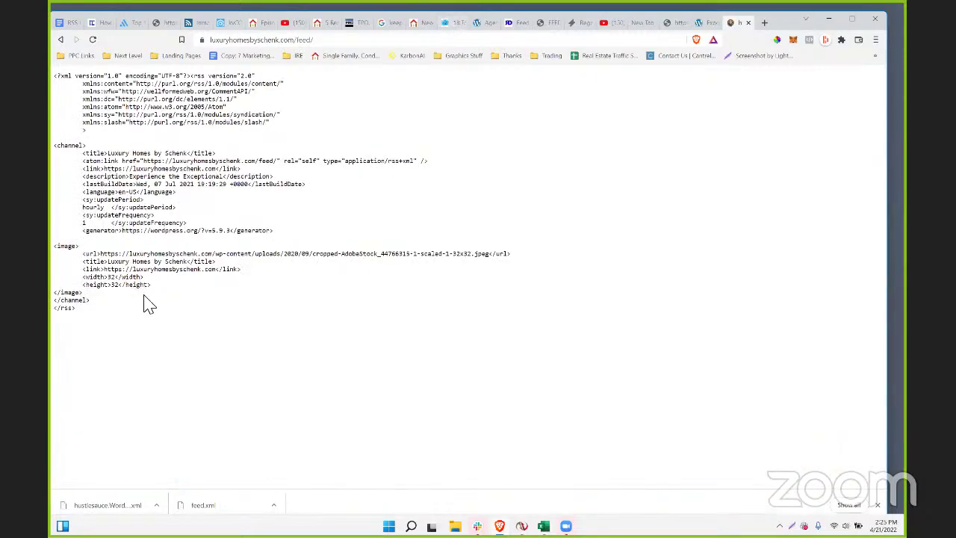
left_click_drag(132, 308, 86, 78)
left_click_drag(197, 326, 233, 71)
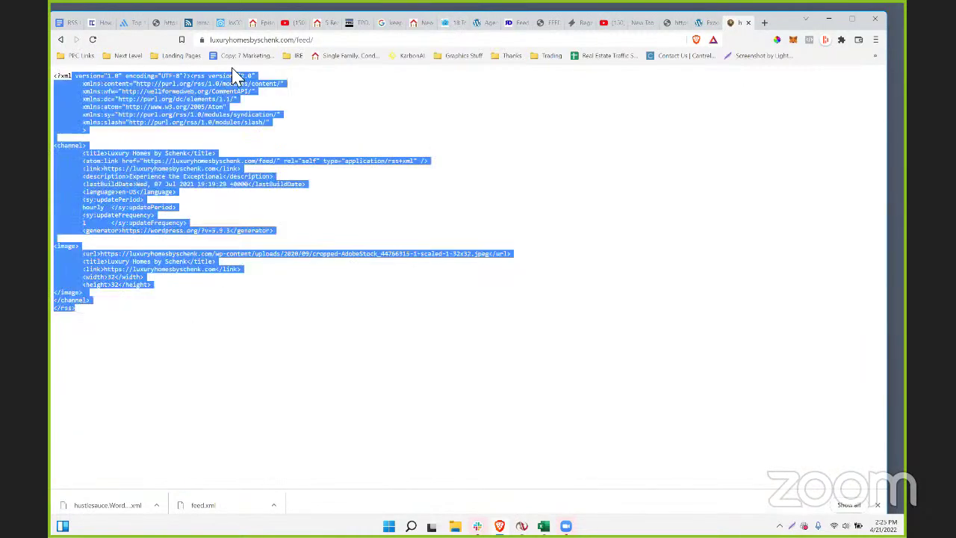
left_click(319, 41)
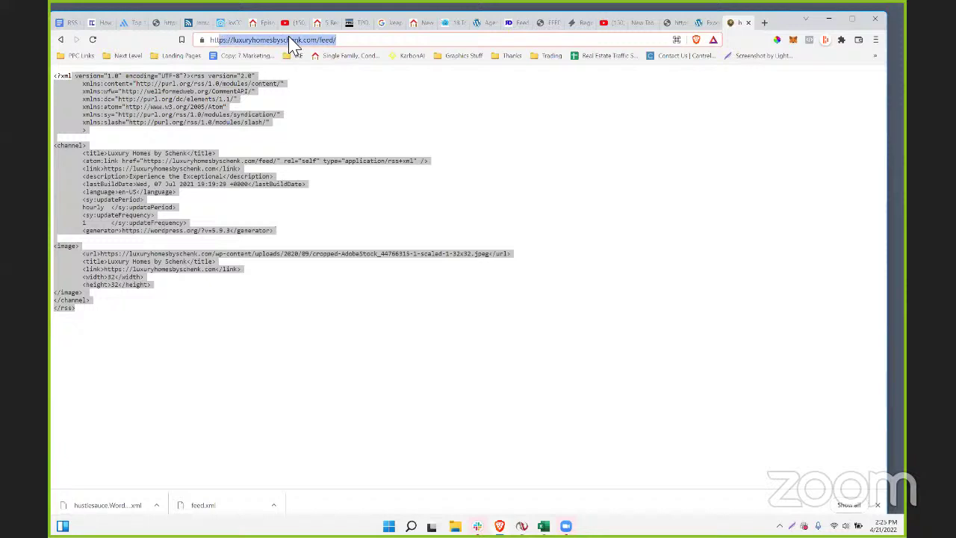
left_click_drag(341, 38, 145, 34)
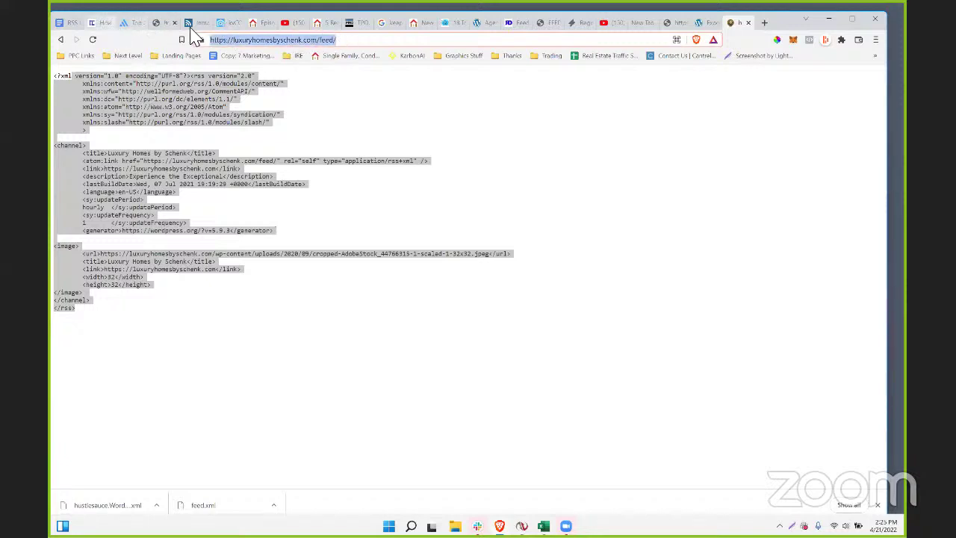
- Replace the feed URL with thenamasteam.com and load the Namas Team homepage
left_click(226, 27)
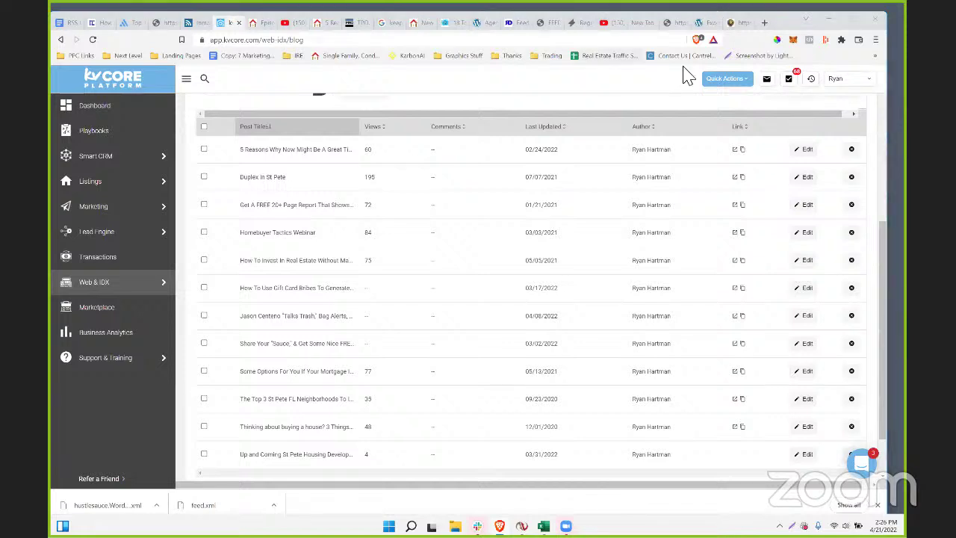
left_click(725, 24)
left_click_drag(438, 43, 135, 41)
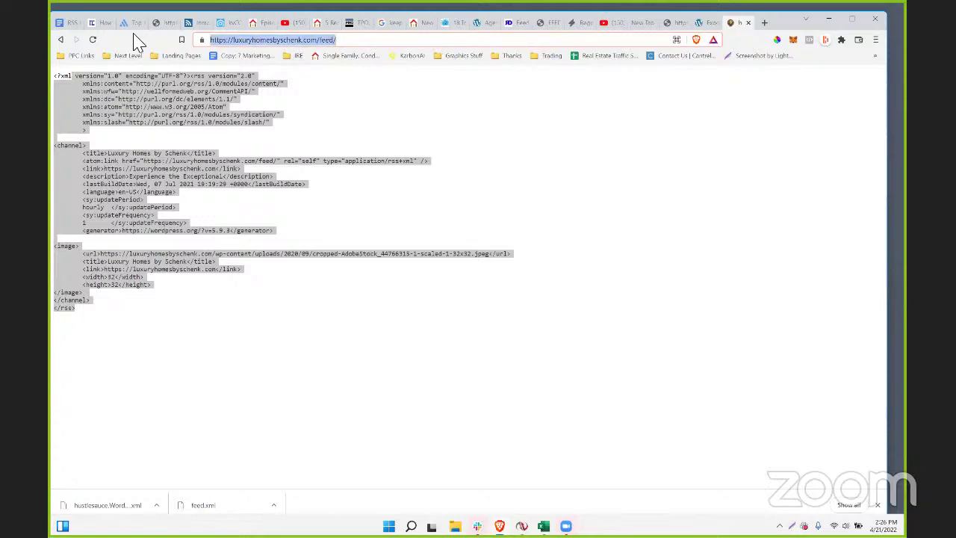
type("thenamasteam.com")
key("Return")
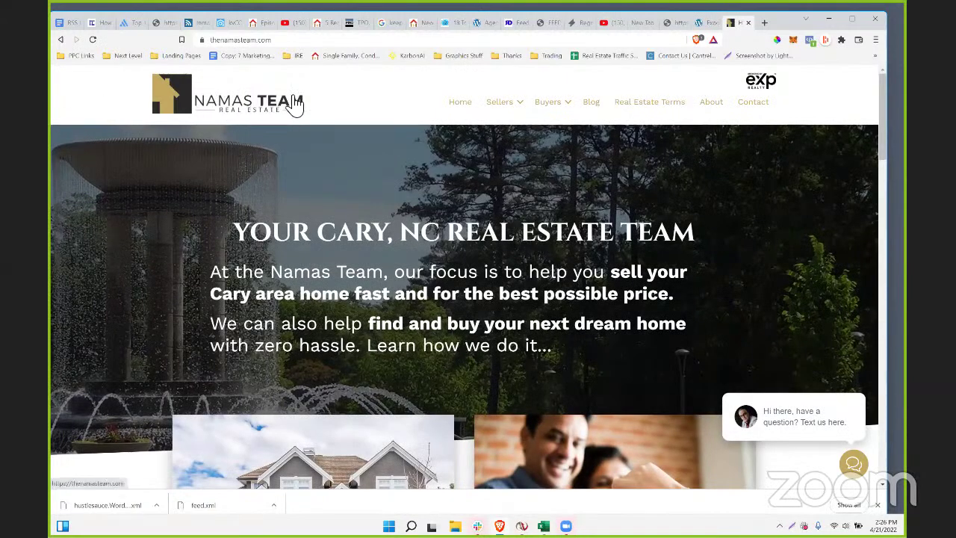
- Scroll the Namas Team homepage back to its hero section and bring up the logo link's context menu
scroll(519, 215, "down", 10)
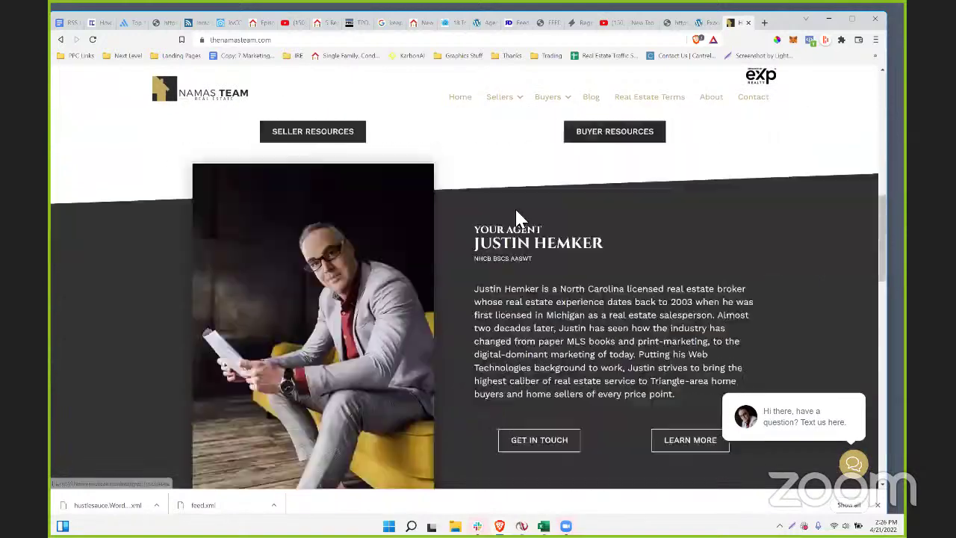
scroll(519, 215, "up", 10)
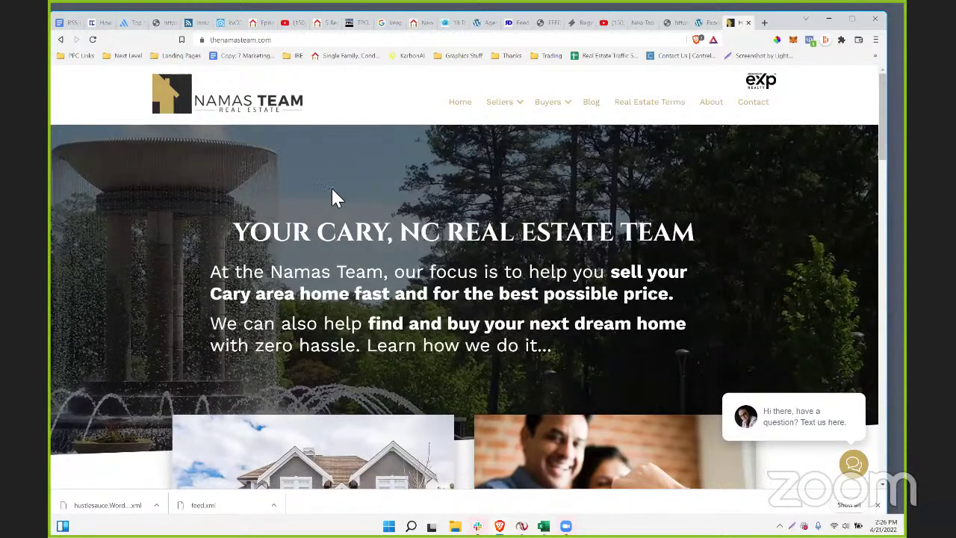
scroll(332, 196, "down", 2)
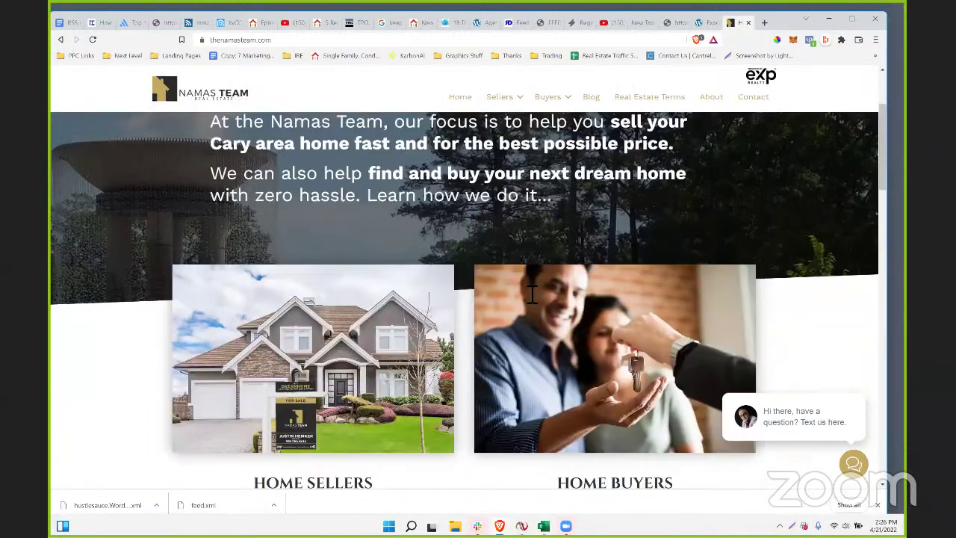
scroll(525, 302, "up", 2)
scroll(527, 303, "down", 7)
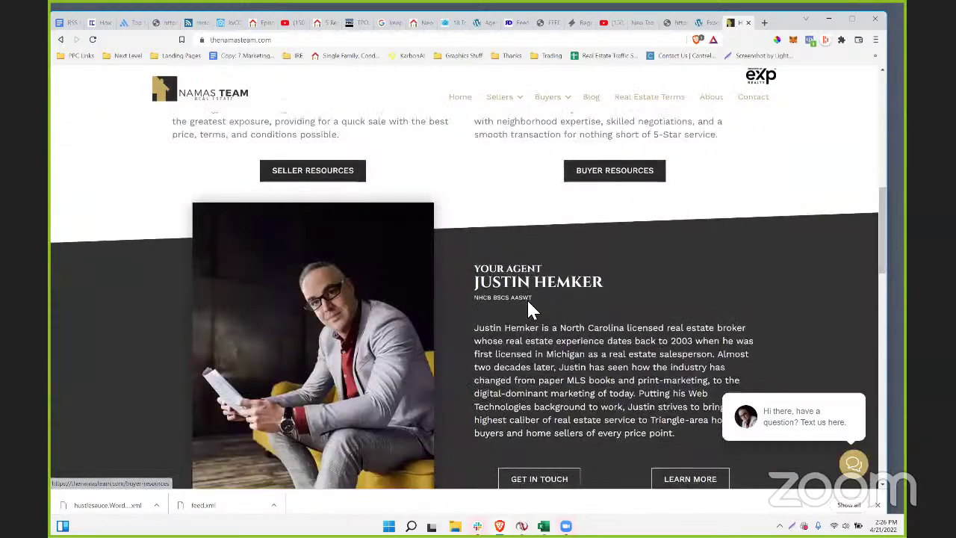
scroll(488, 422, "down", 10)
scroll(453, 386, "up", 5)
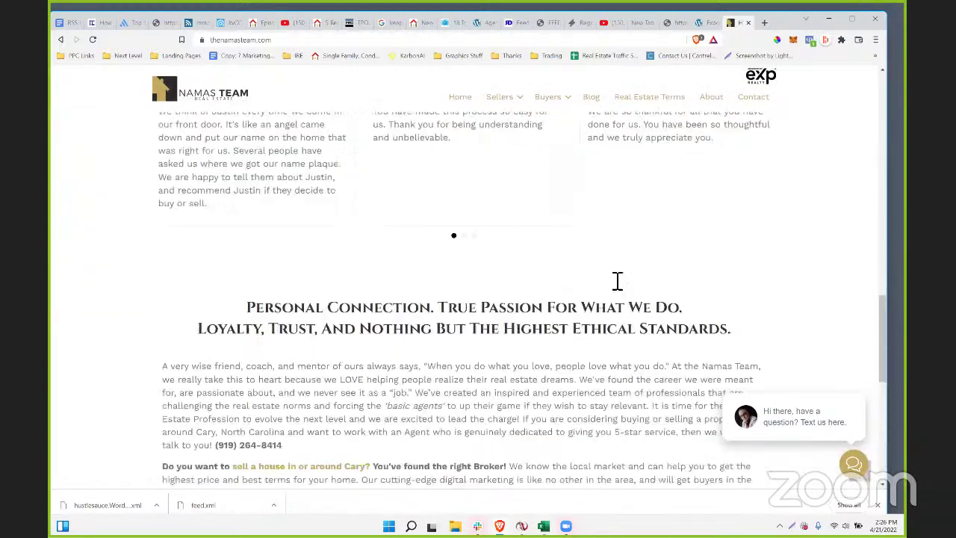
scroll(617, 281, "up", 10)
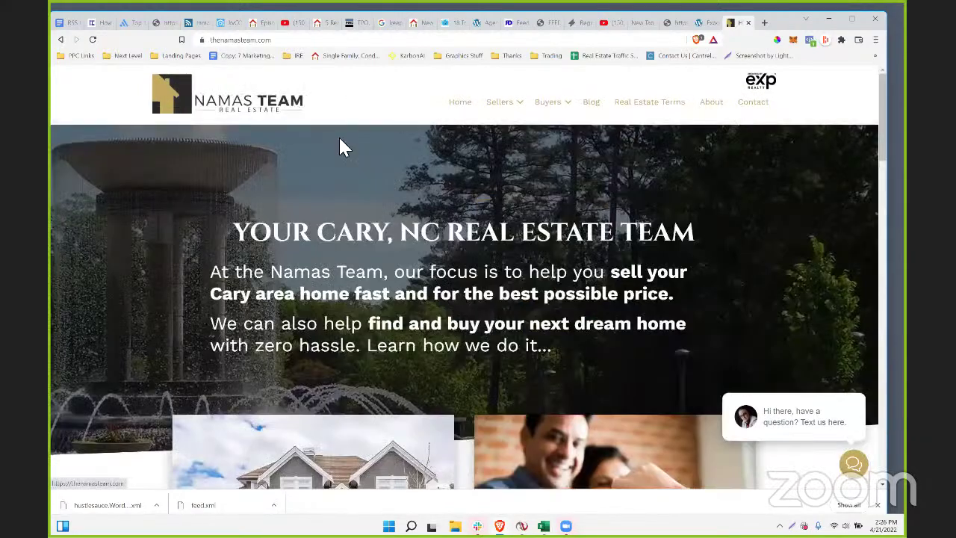
right_click(292, 107)
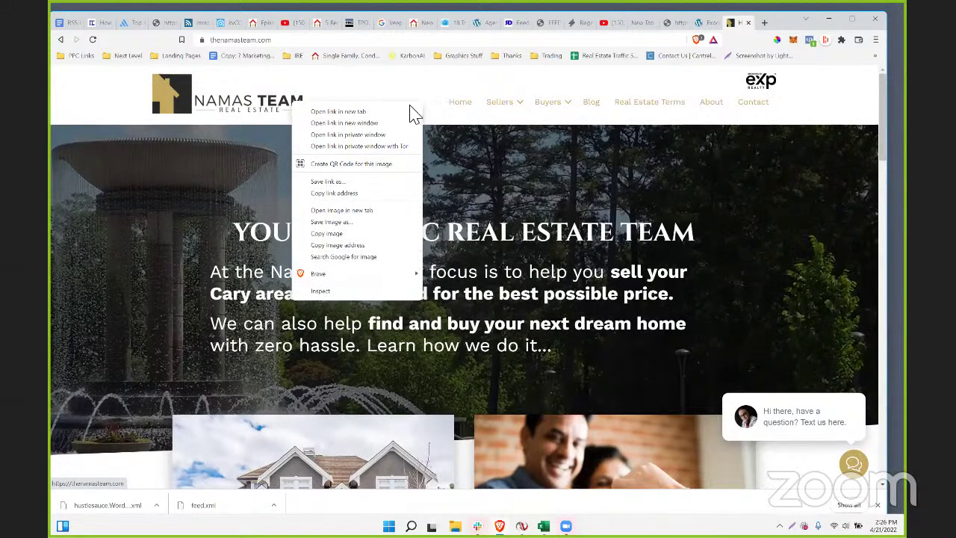
- View the Namas Team homepage source and scroll to its thenamasteam.com/feed/ link tags
left_click(468, 75)
key("ctrl+u")
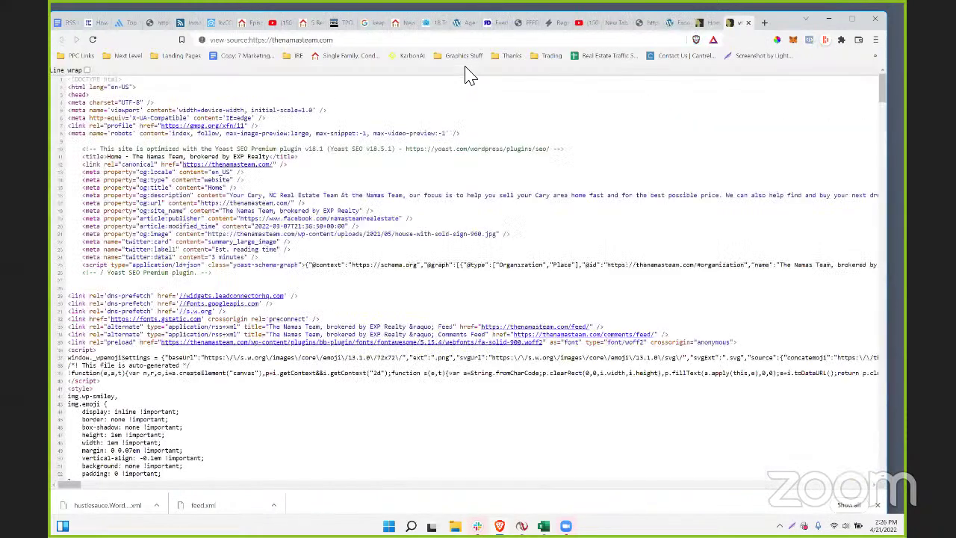
scroll(298, 299, "down", 2)
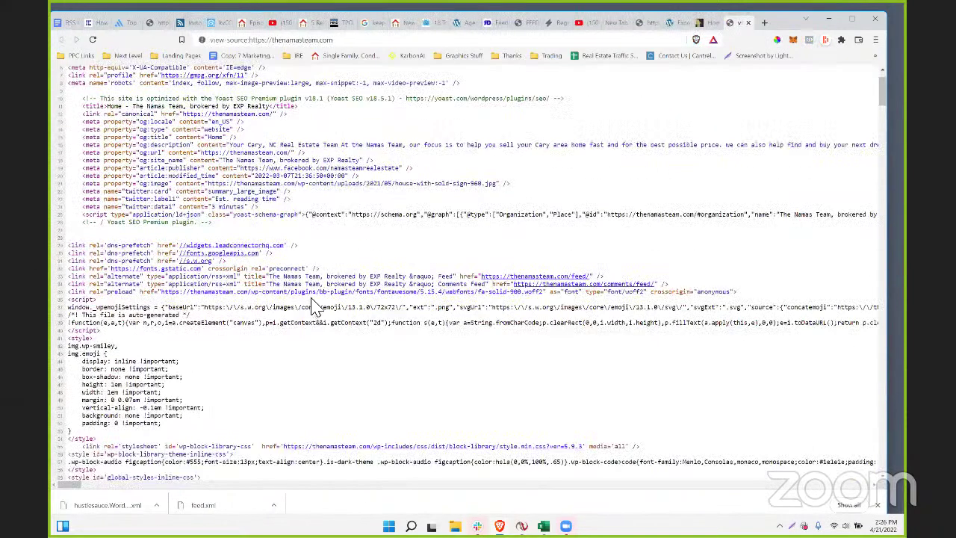
scroll(402, 424, "down", 2)
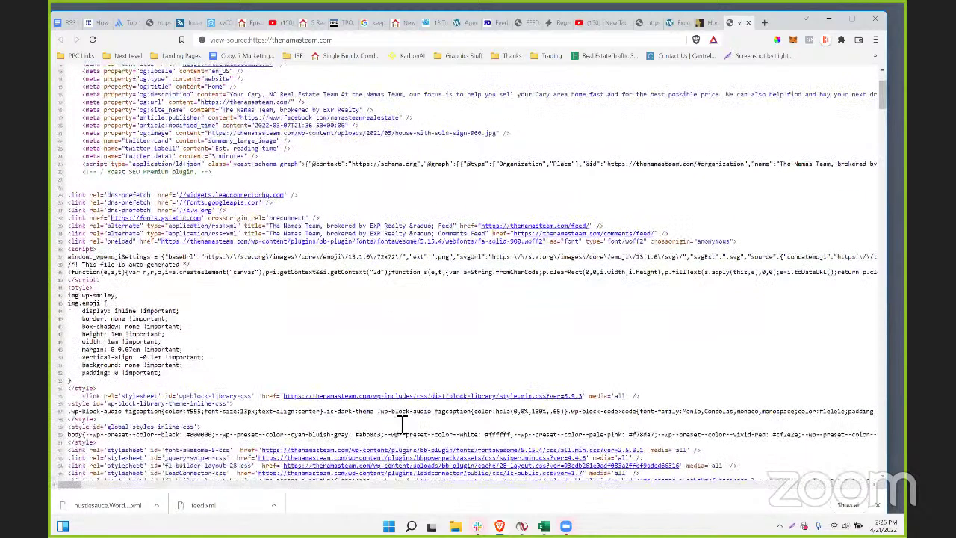
scroll(445, 404, "down", 2)
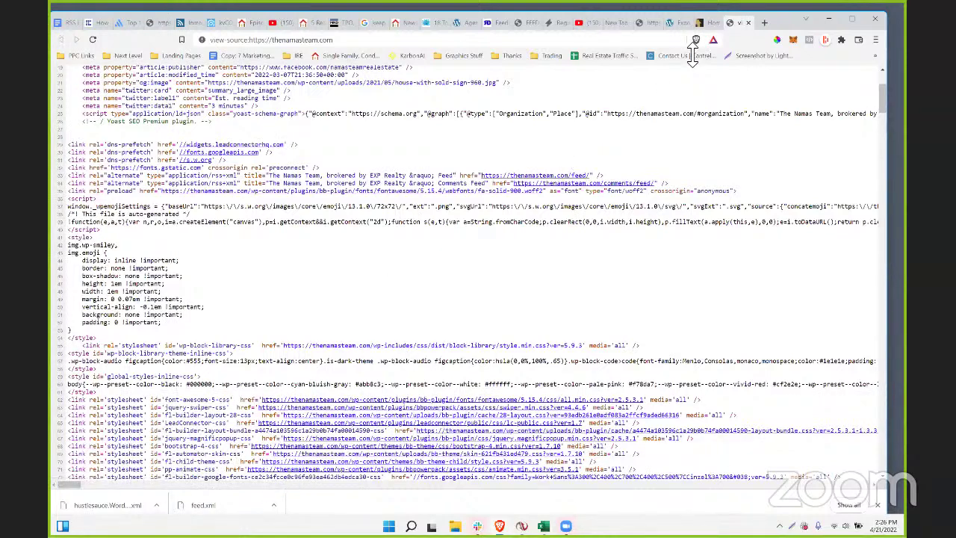
- Return to the Namas Team homepage tab and open the Blog page from its navigation
left_click(702, 29)
scroll(530, 303, "down", 15)
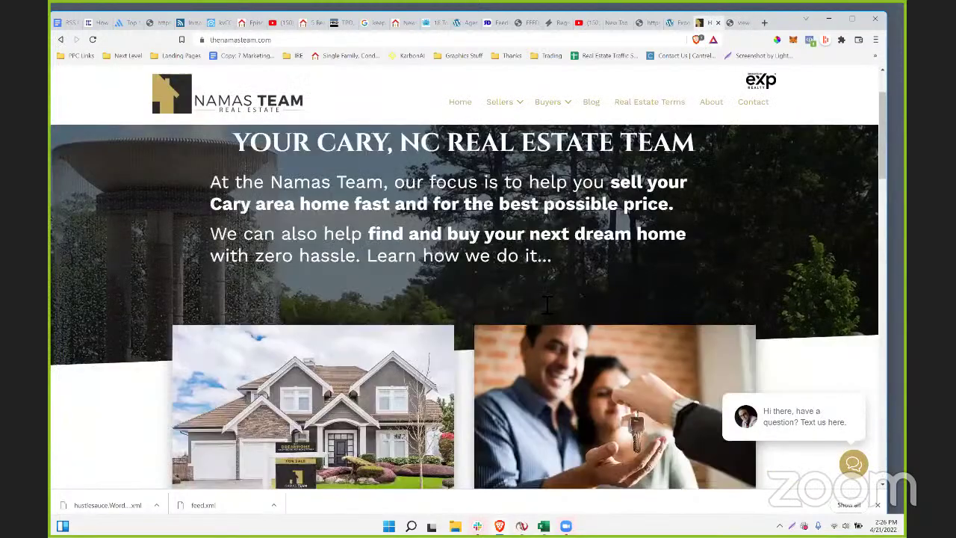
scroll(522, 306, "down", 4)
scroll(395, 230, "up", 18)
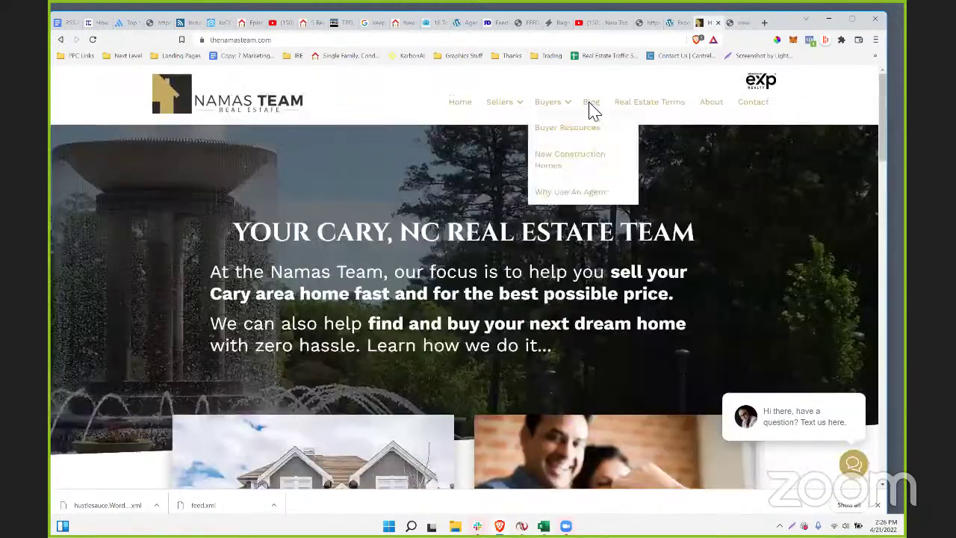
left_click(591, 105)
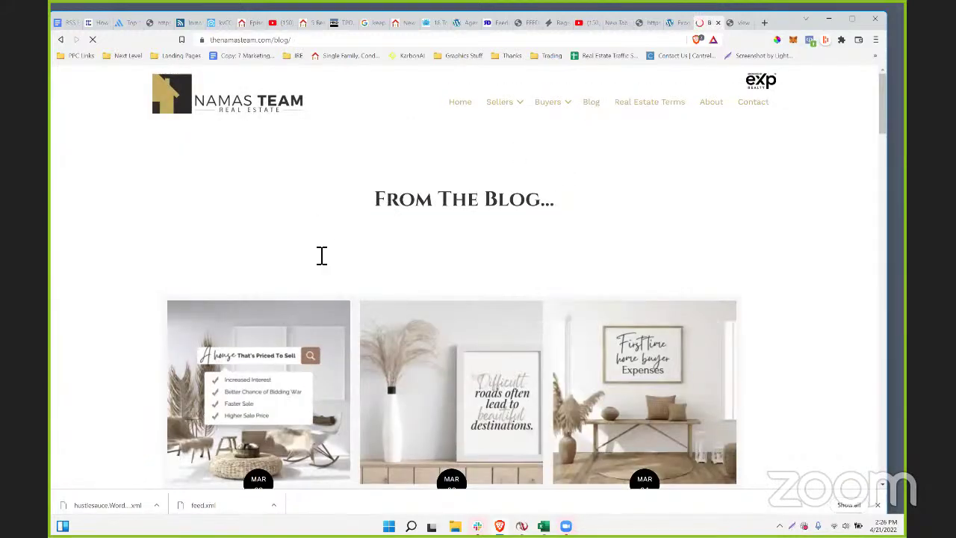
- Browse the From The Blog… post cards and select the blog page's web address
scroll(317, 258, "down", 20)
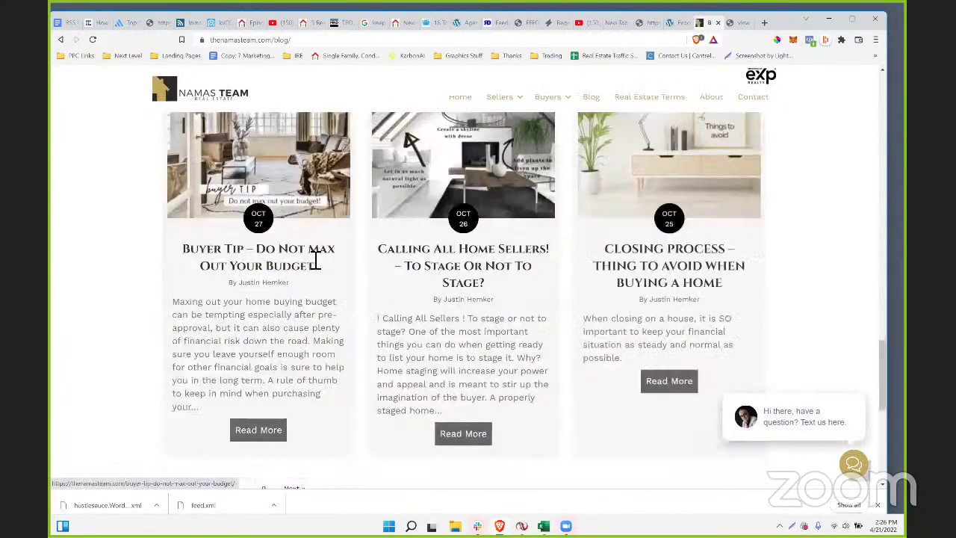
scroll(321, 261, "up", 20)
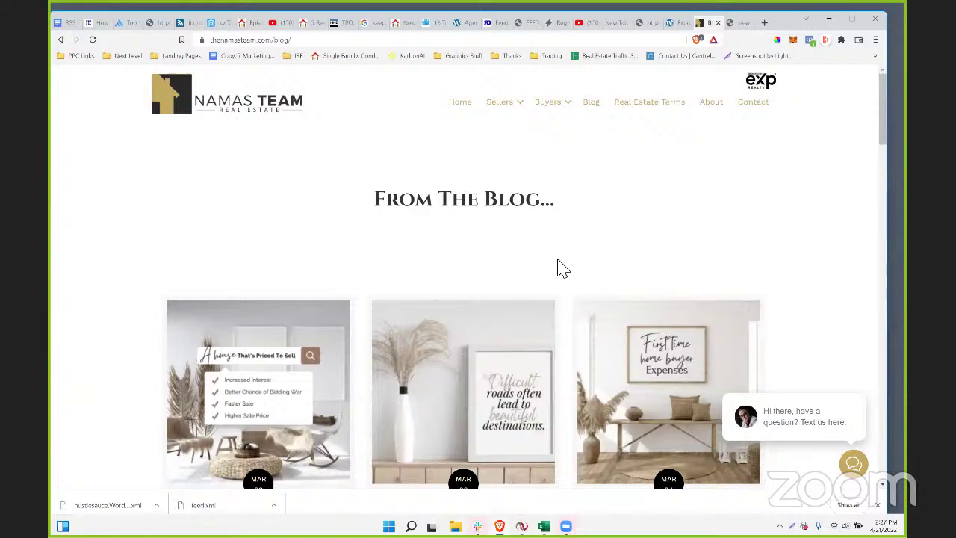
scroll(561, 269, "down", 3)
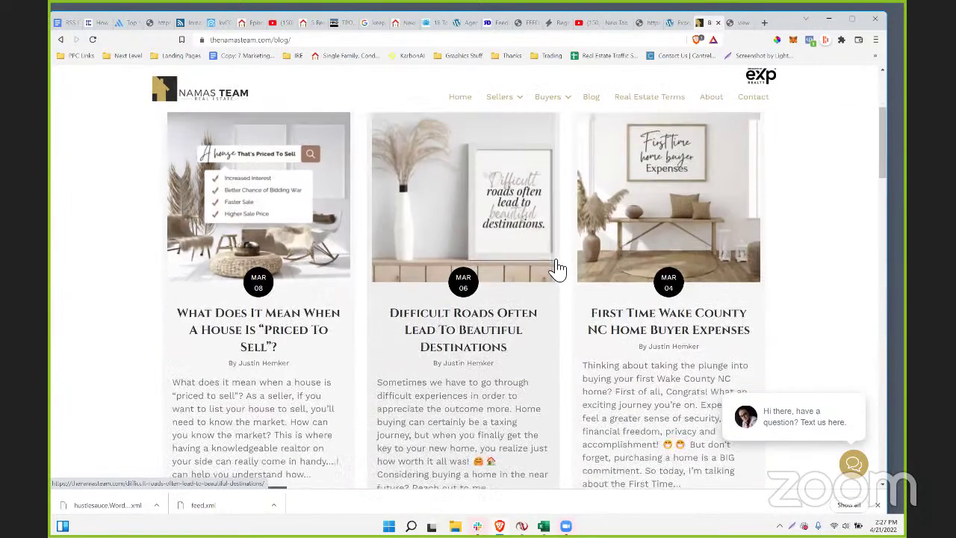
scroll(381, 385, "down", 5)
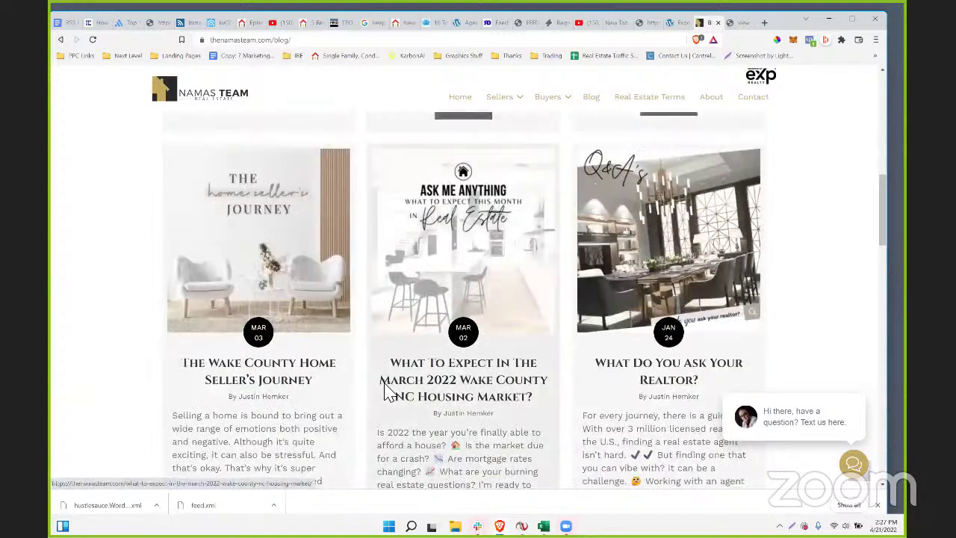
scroll(384, 392, "up", 8)
left_click(345, 45)
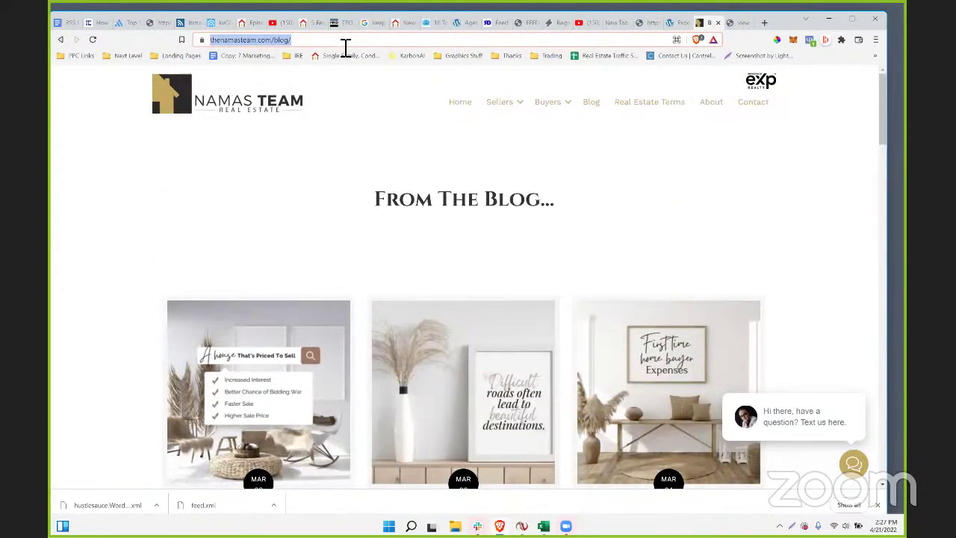
left_click(346, 44)
key("BackSpace")
key("BackSpace")
key("BackSpace")
key("BackSpace")
key("BackSpace")
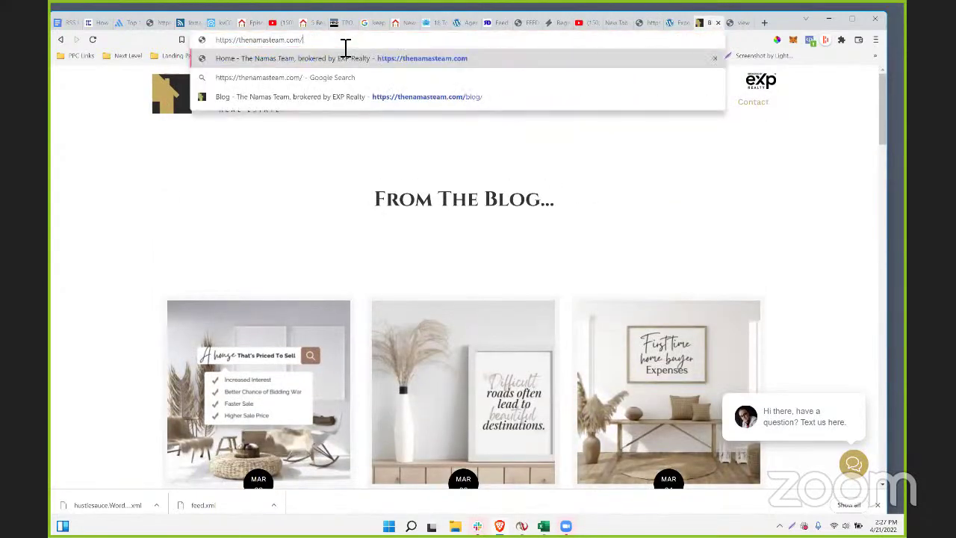
type("feed")
key("Return")
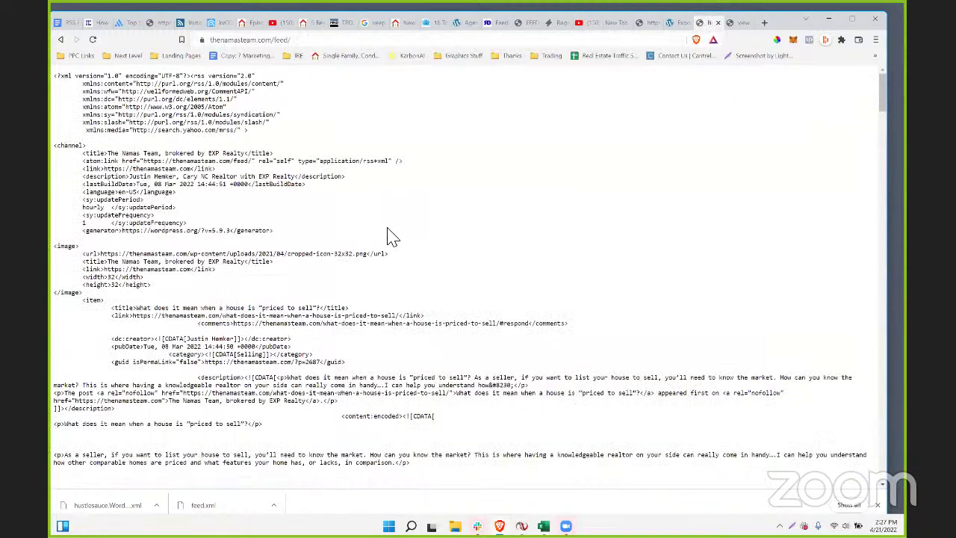
scroll(394, 233, "down", 3)
scroll(395, 233, "down", 3)
scroll(439, 416, "up", 5)
left_click(270, 43)
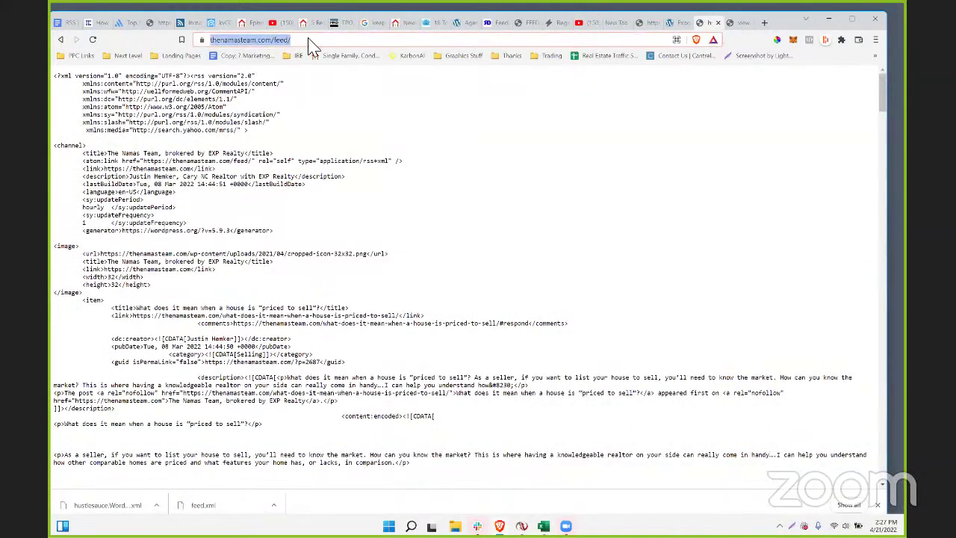
right_click(308, 42)
left_click(354, 106)
left_click(61, 40)
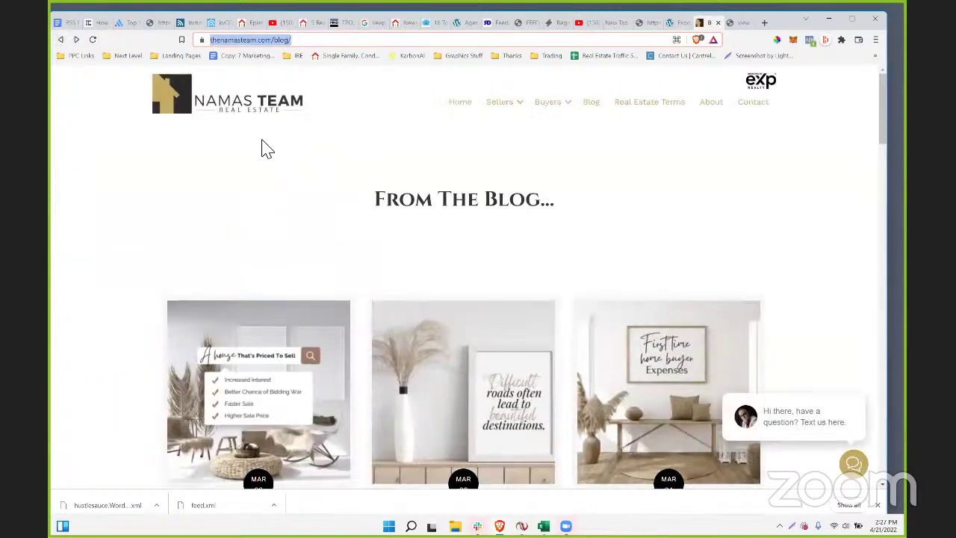
scroll(442, 232, "down", 6)
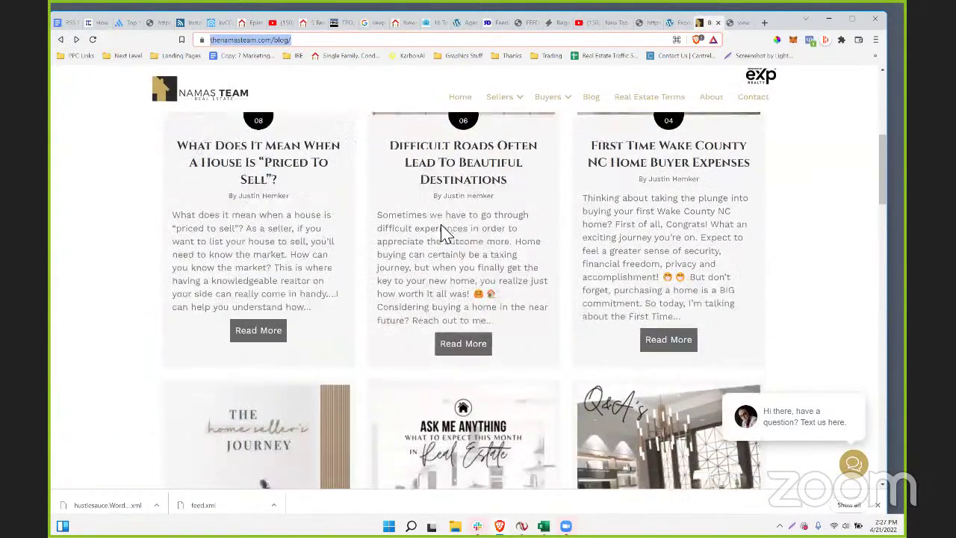
scroll(442, 233, "down", 5)
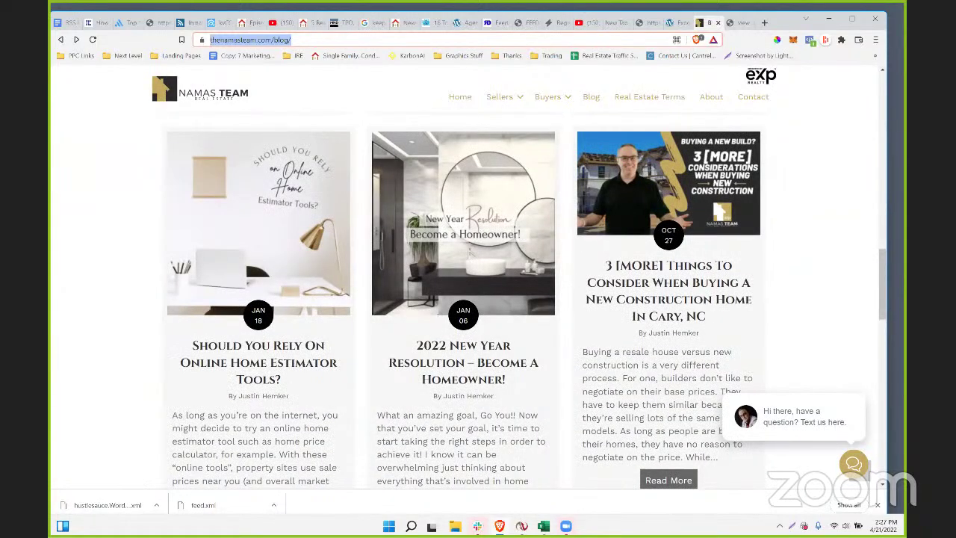
scroll(396, 331, "up", 10)
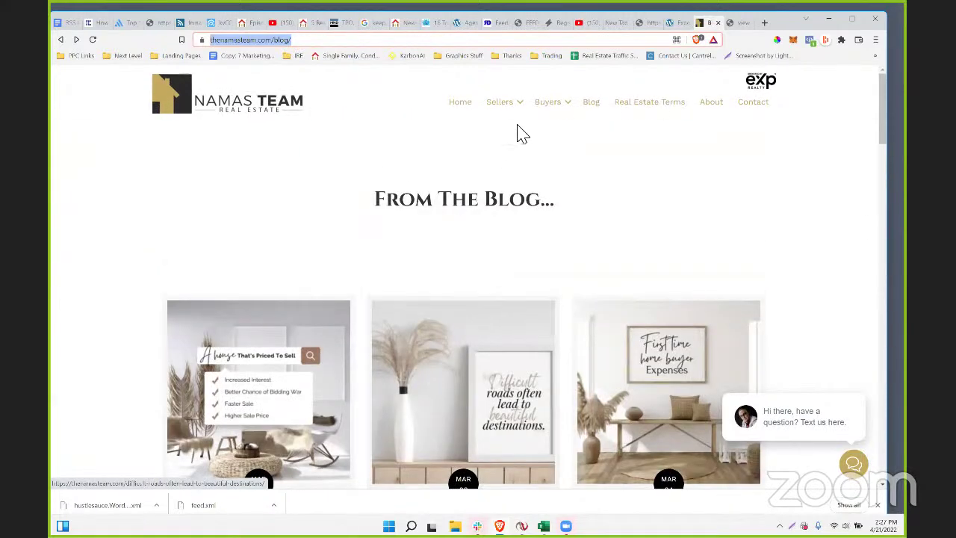
mouse_move(522, 110)
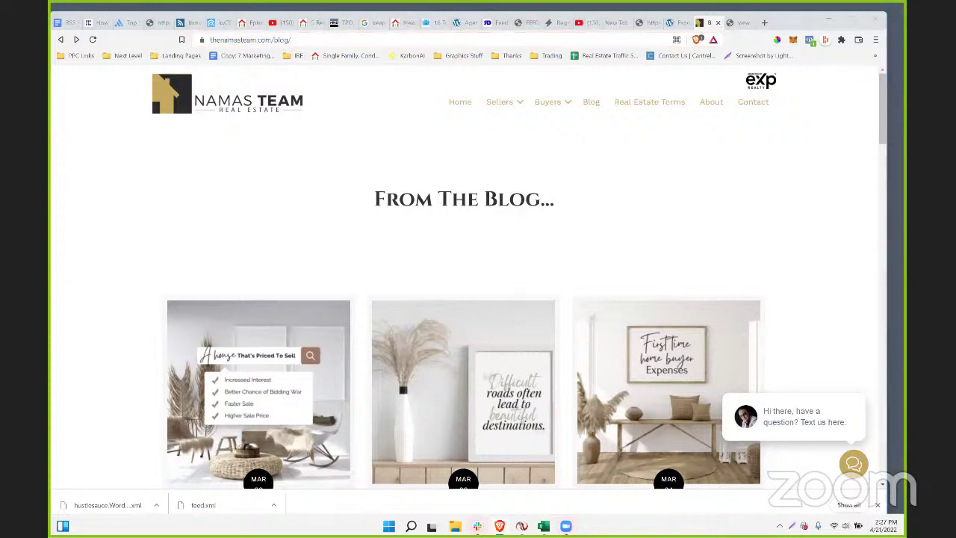
scroll(384, 271, "down", 2)
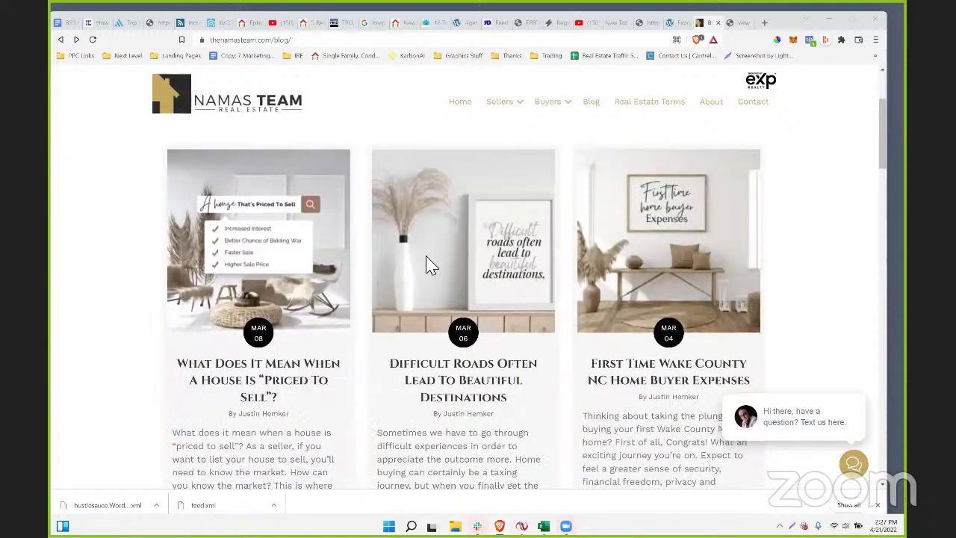
scroll(426, 266, "up", 2)
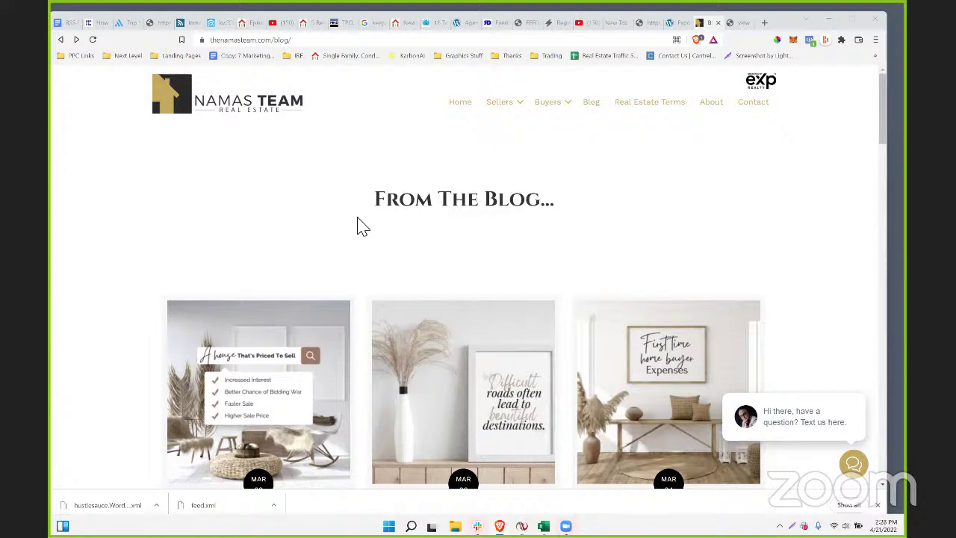
scroll(361, 365, "down", 20)
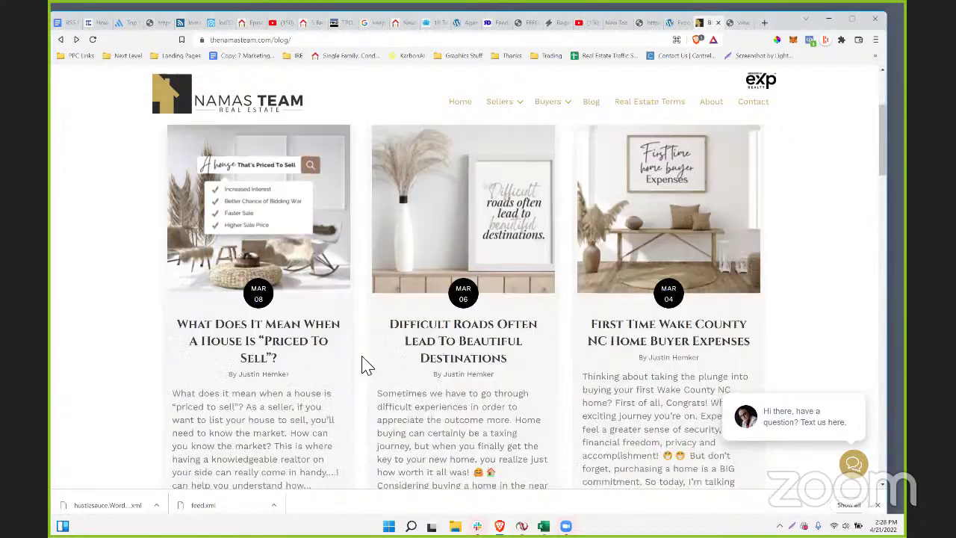
scroll(363, 366, "down", 2)
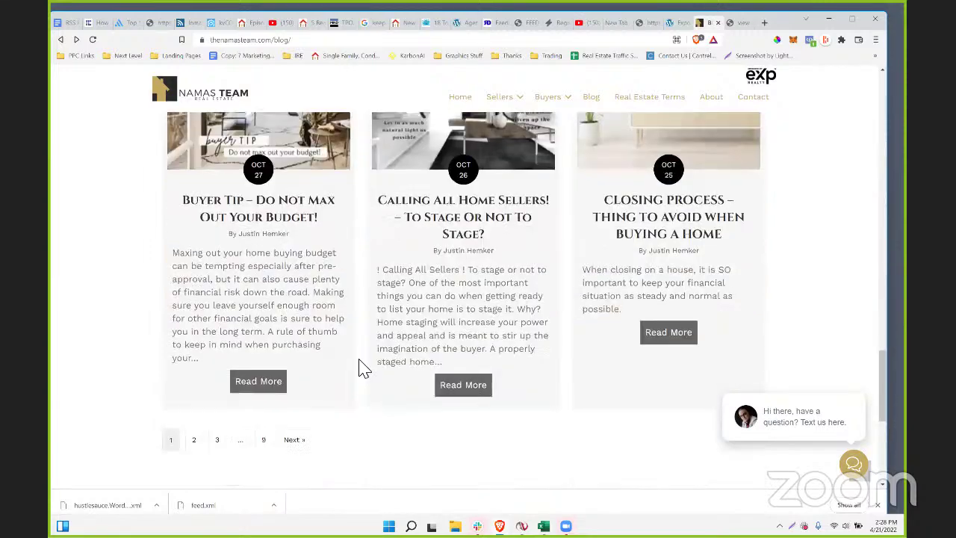
scroll(363, 367, "up", 3)
scroll(362, 367, "down", 3)
- Open the Namas Team Closing Process article and read through it
left_click(668, 326)
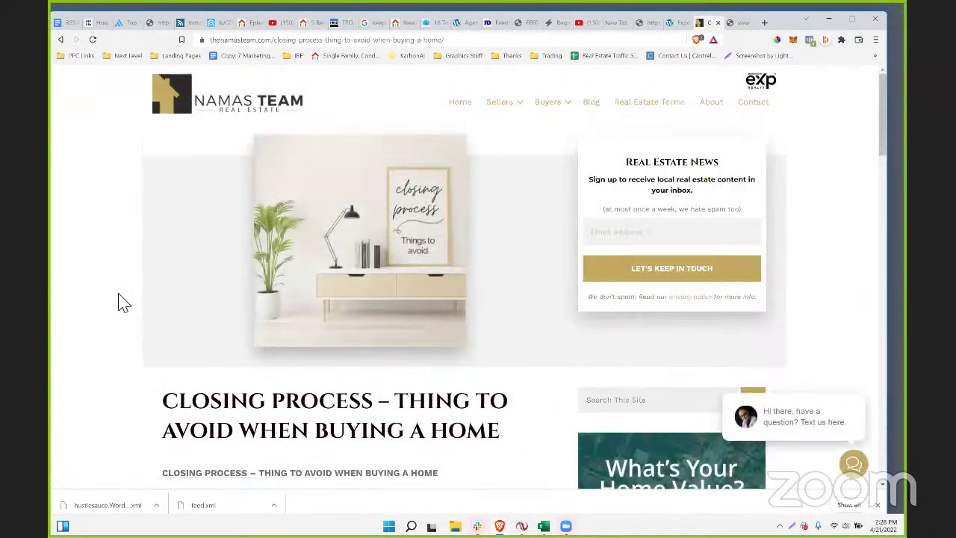
scroll(367, 299, "down", 6)
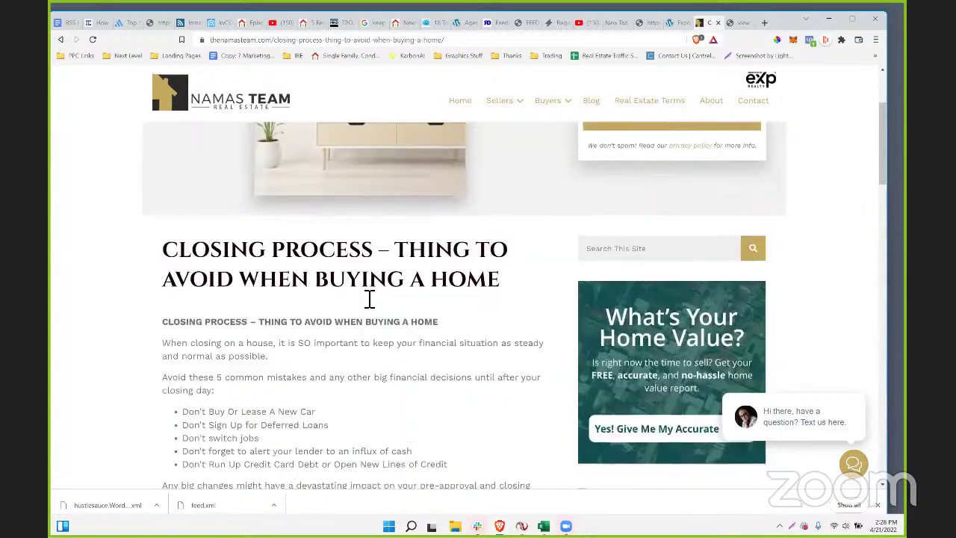
scroll(367, 298, "up", 6)
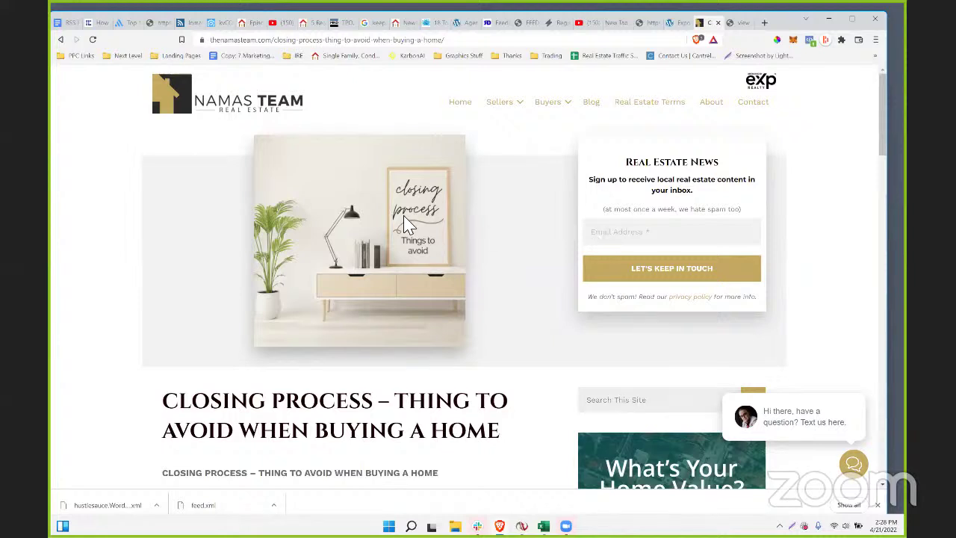
left_click_drag(625, 162, 693, 251)
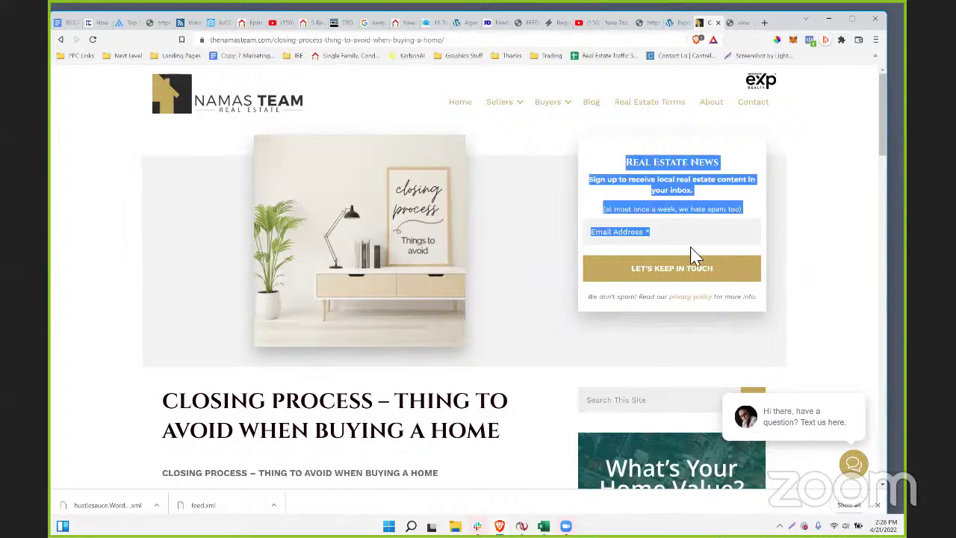
scroll(552, 233, "down", 1)
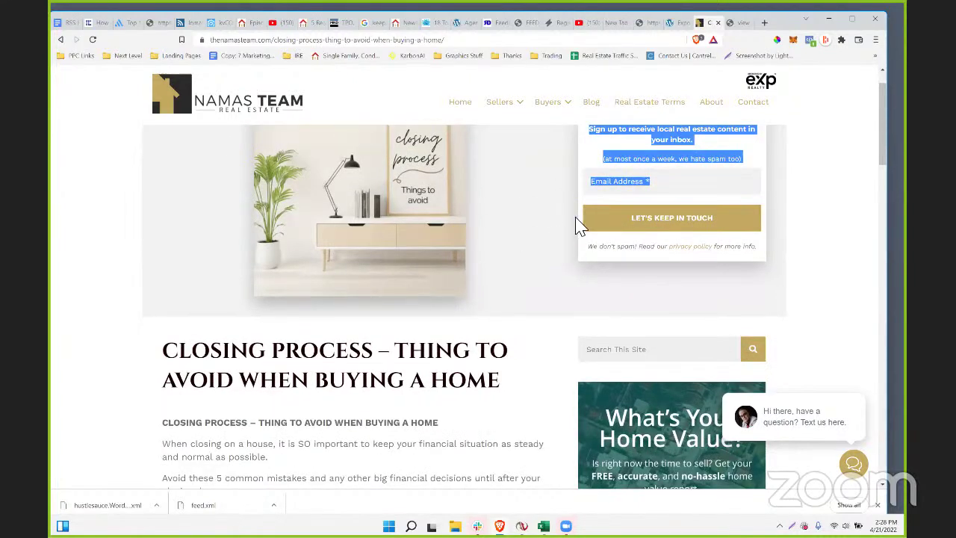
scroll(299, 304, "down", 10)
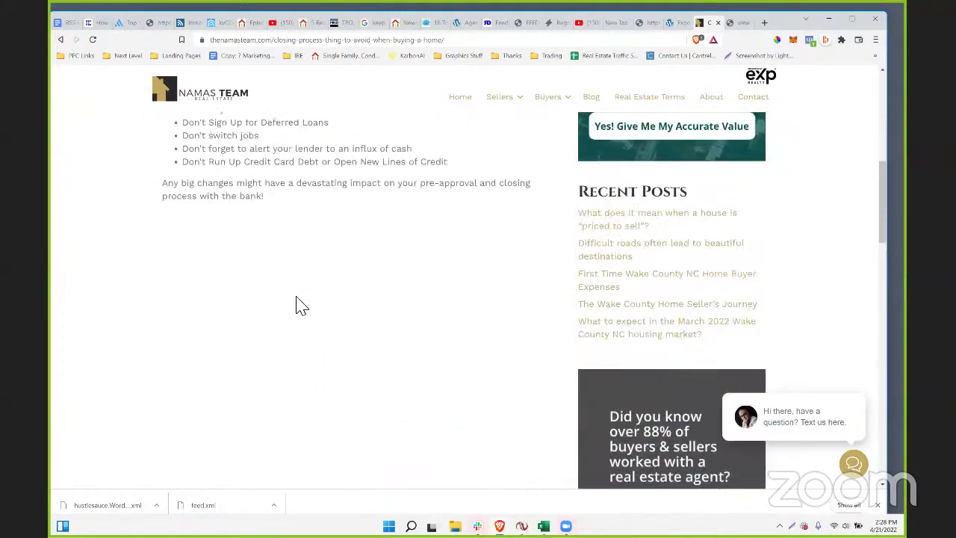
scroll(299, 304, "down", 5)
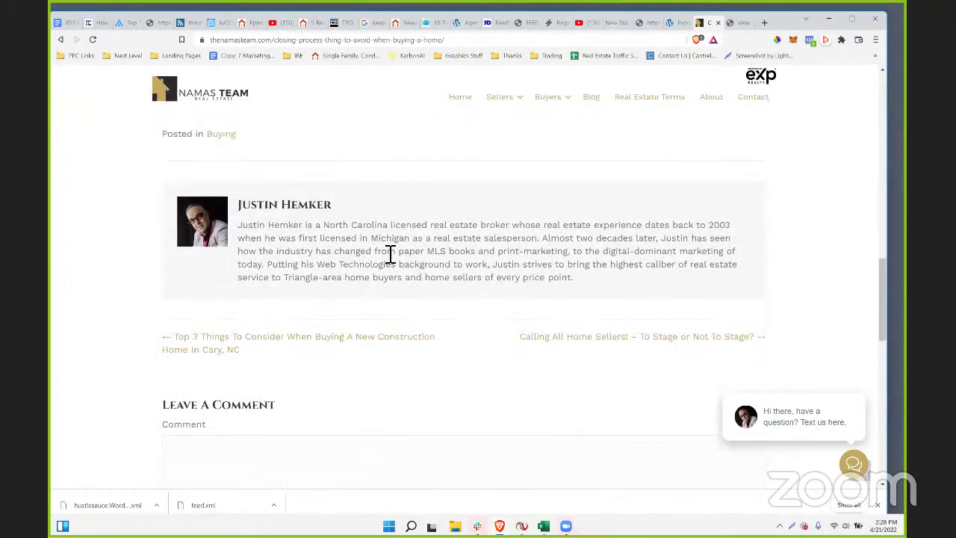
scroll(390, 253, "down", 5)
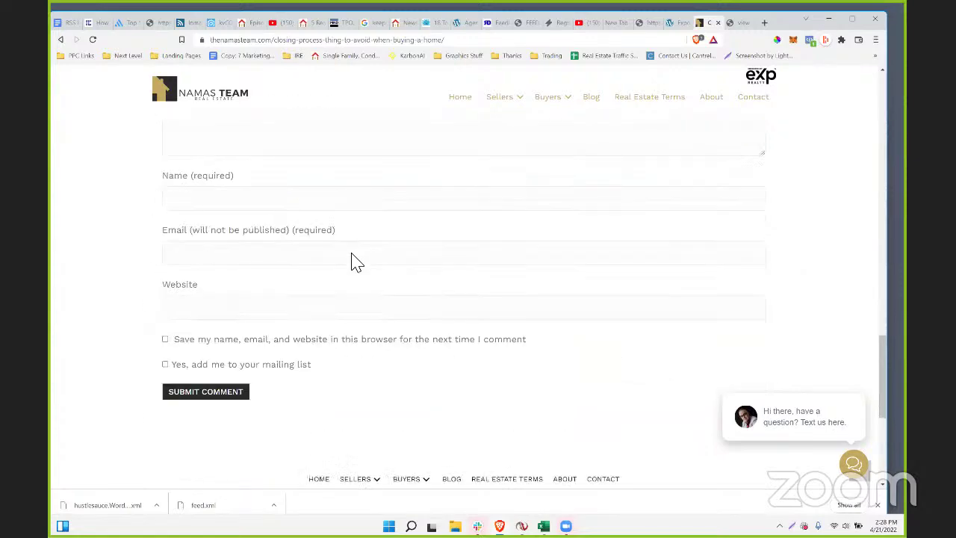
scroll(356, 262, "up", 20)
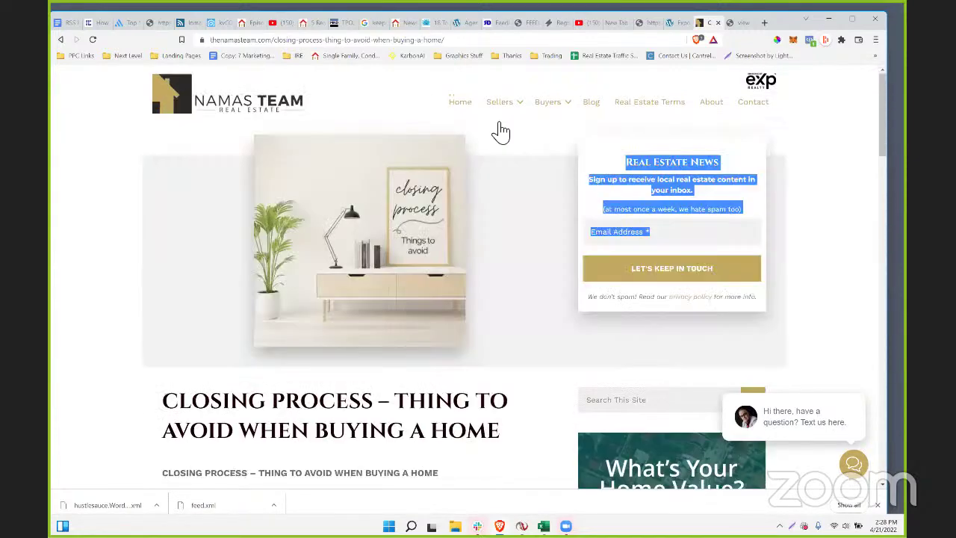
- Go to the Namas Team homepage via Home, then open kvCORE's Web & IDX Embeds section
mouse_move(529, 112)
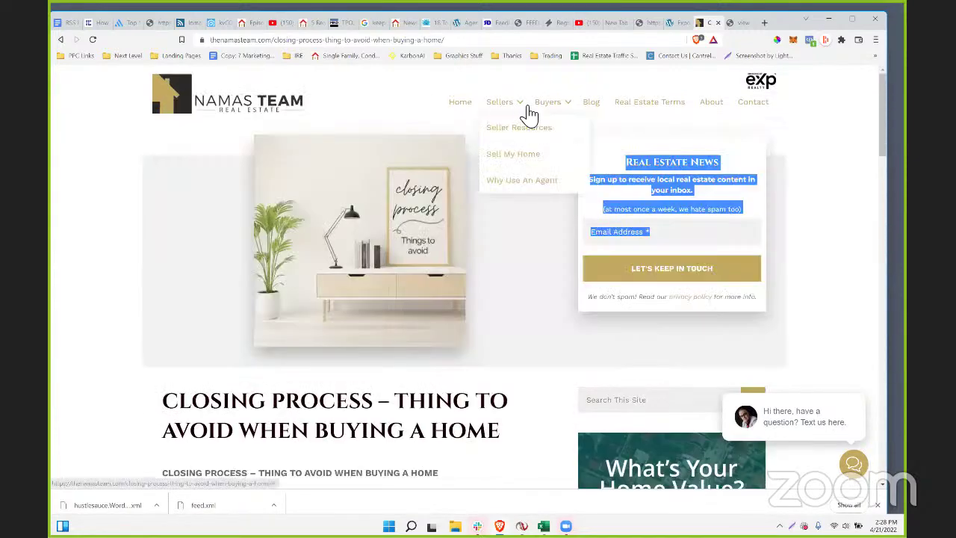
left_click(461, 108)
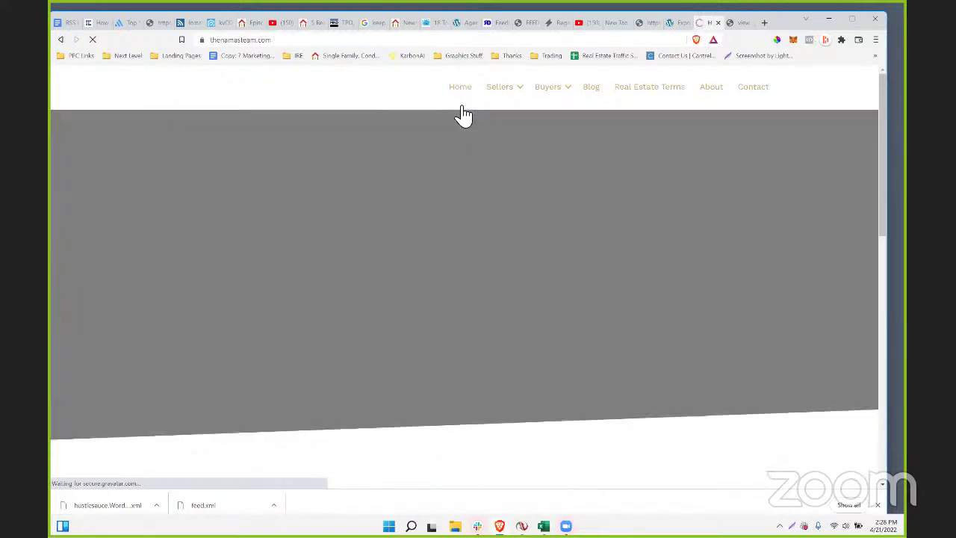
scroll(588, 219, "down", 10)
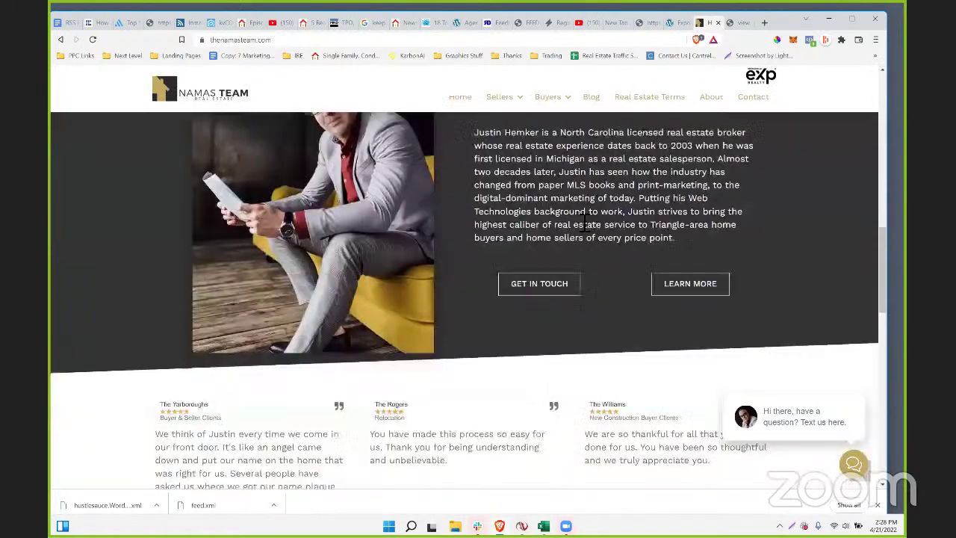
scroll(586, 218, "up", 5)
scroll(515, 105, "up", 3)
mouse_move(512, 99)
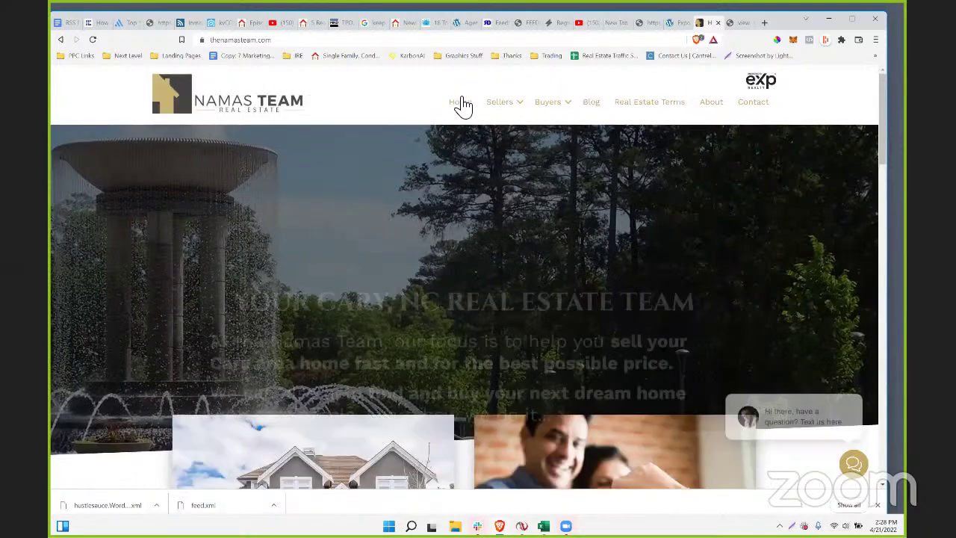
scroll(463, 105, "down", 4)
scroll(463, 104, "down", 6)
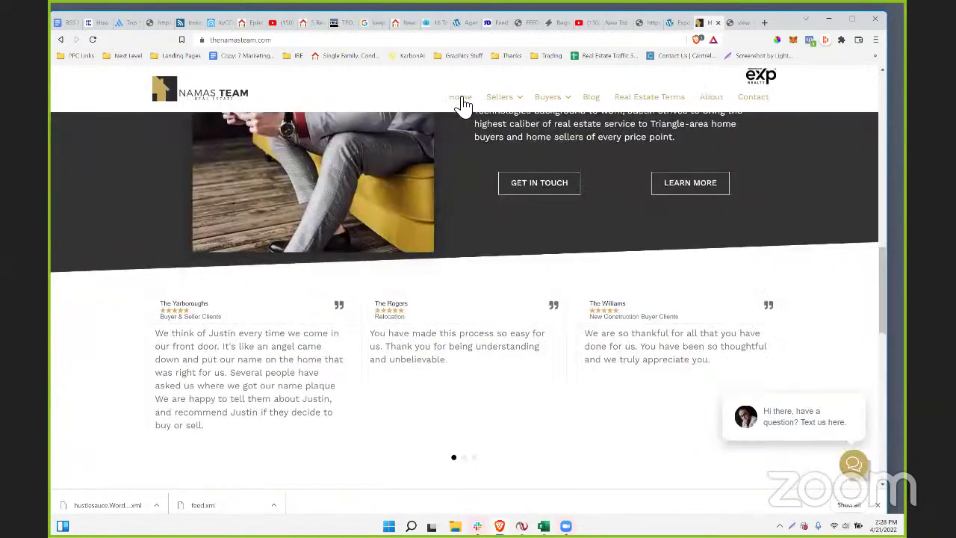
scroll(460, 102, "up", 4)
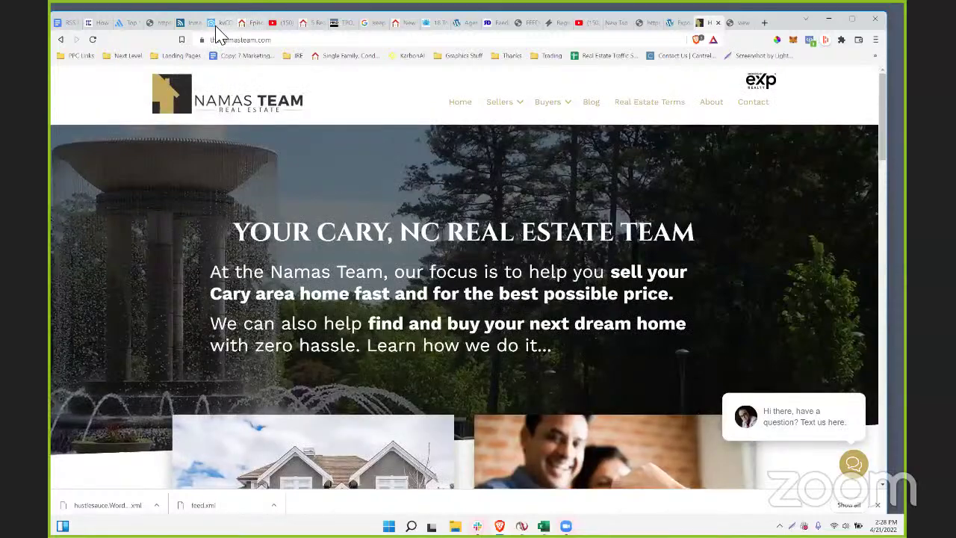
left_click(218, 23)
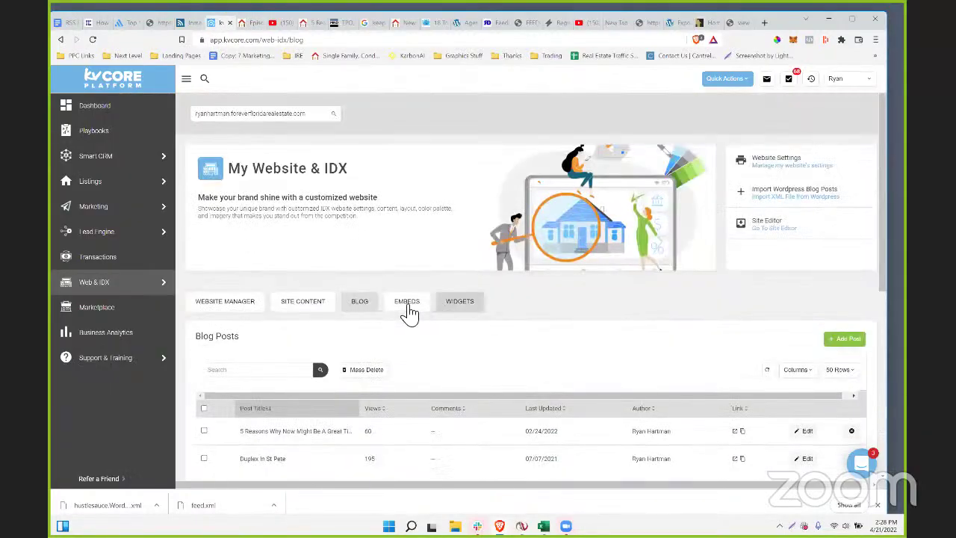
left_click(407, 302)
- Expand the Property Search embed codes in kvCORE's Embeds section and review them
scroll(299, 224, "down", 3)
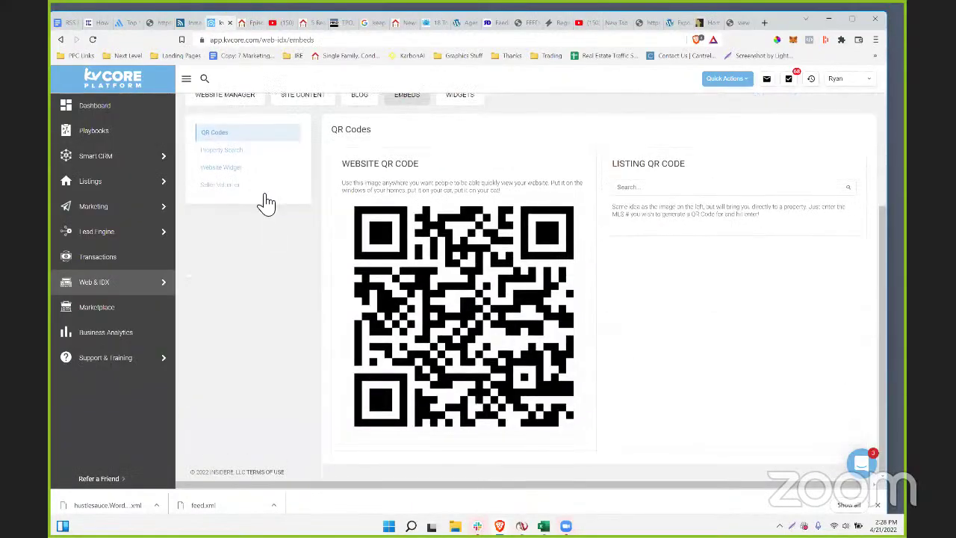
left_click(232, 152)
scroll(443, 326, "down", 4)
scroll(443, 326, "down", 2)
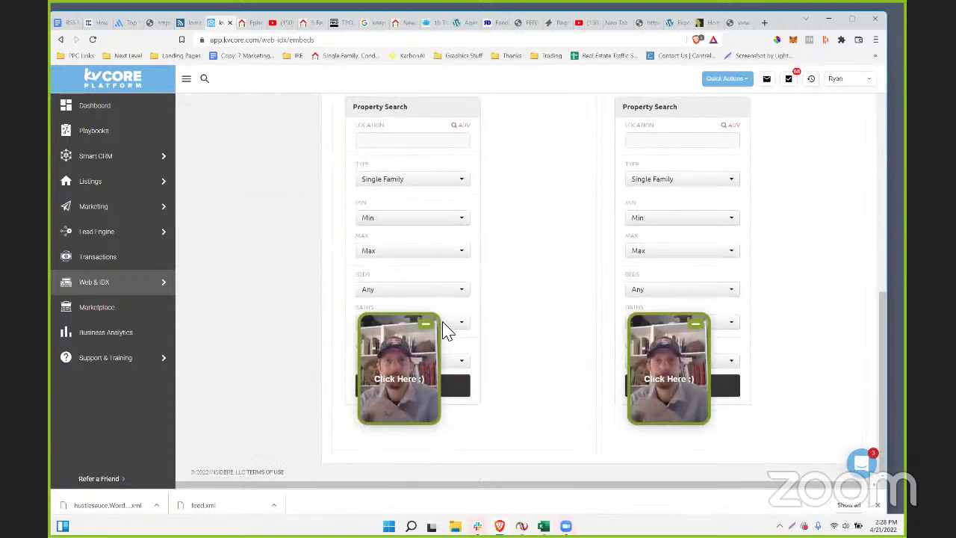
scroll(444, 326, "up", 6)
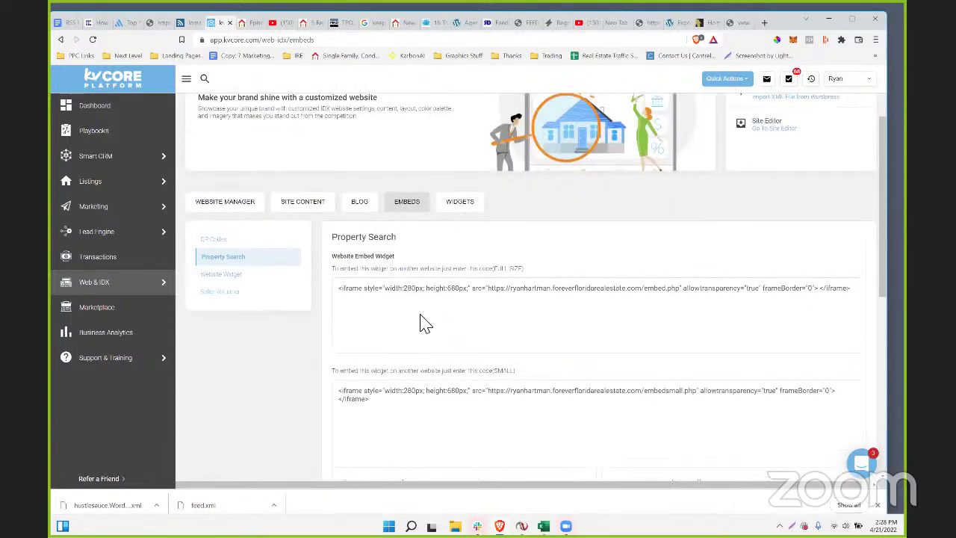
scroll(422, 323, "down", 2)
scroll(423, 323, "down", 5)
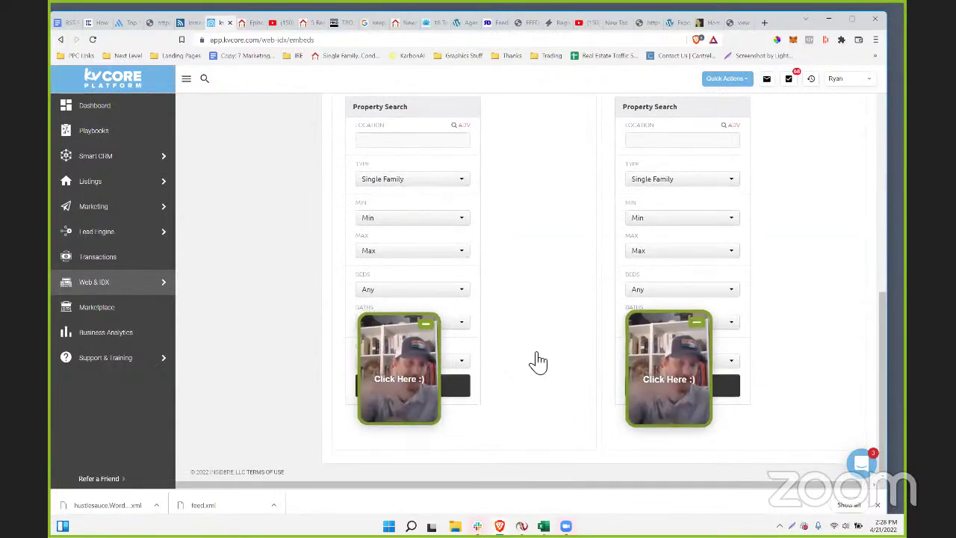
scroll(336, 298, "up", 5)
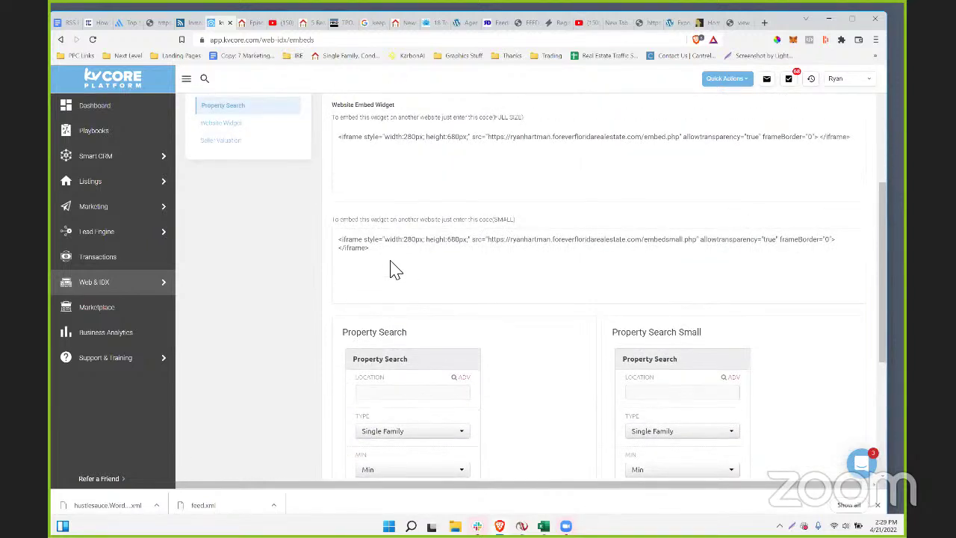
- Select the SMALL embed URL, then just its embedsmall.php part
left_click_drag(501, 247, 704, 238)
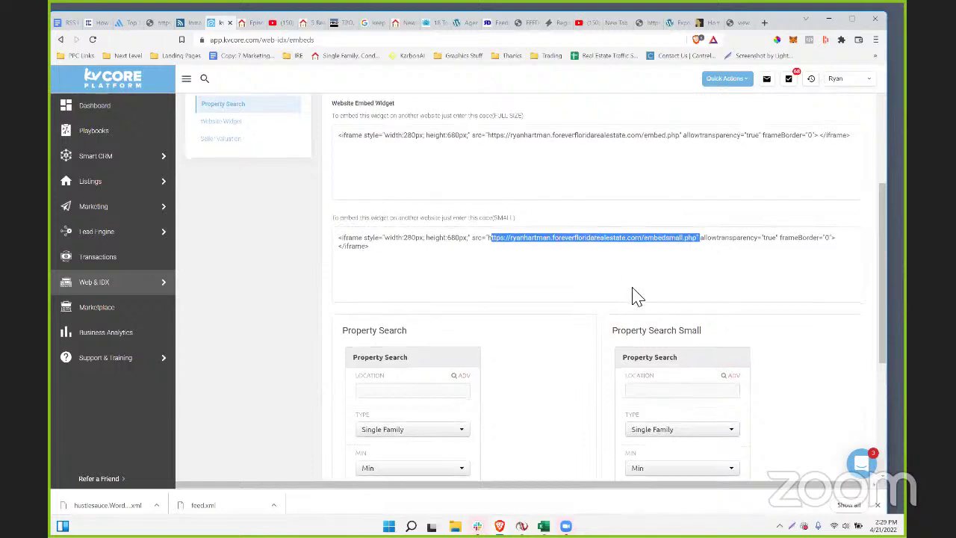
scroll(636, 295, "down", 5)
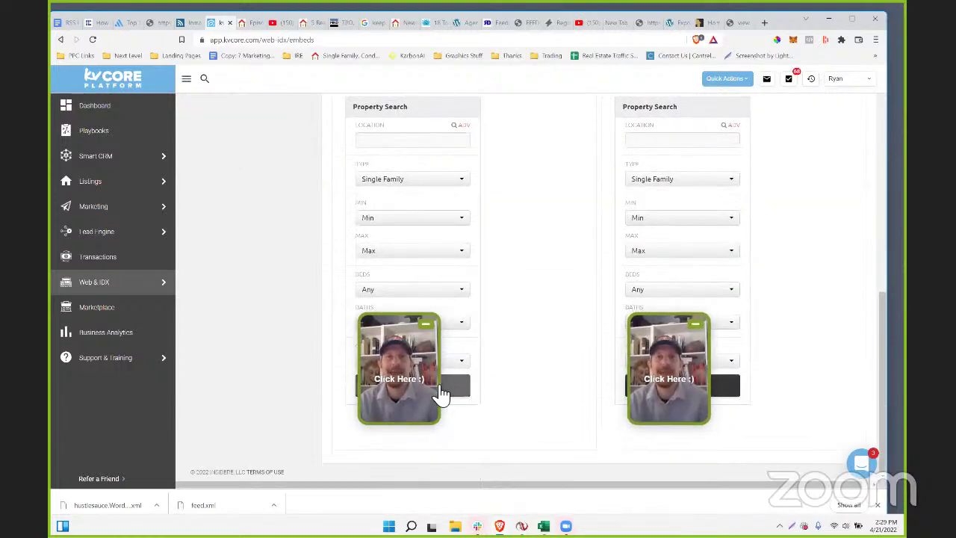
scroll(583, 394, "up", 1)
scroll(586, 395, "up", 3)
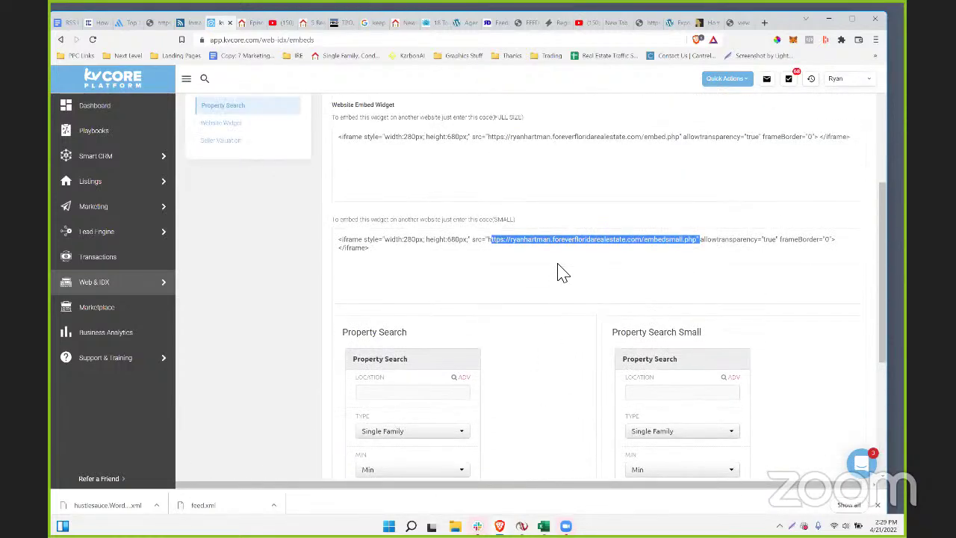
left_click(608, 247)
left_click_drag(642, 240, 692, 246)
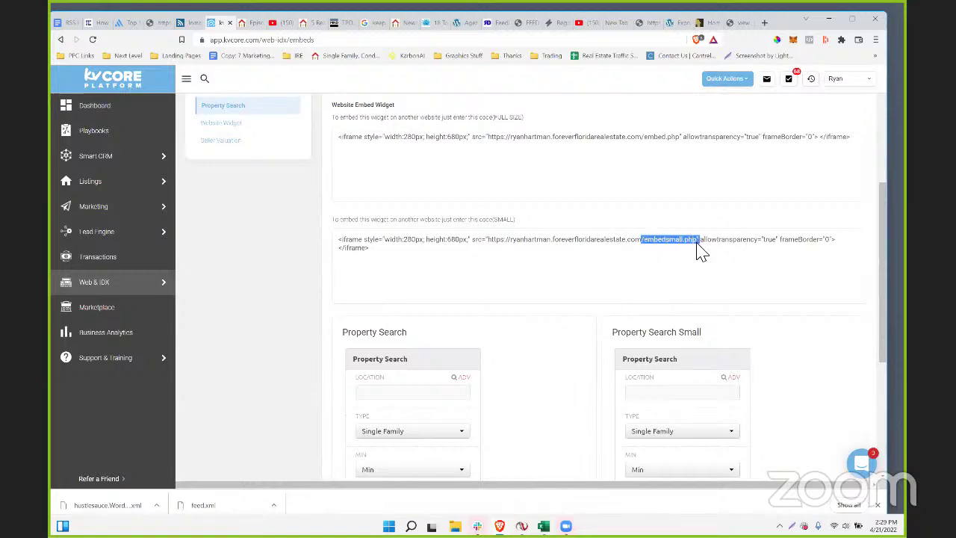
scroll(633, 292, "up", 2)
scroll(634, 292, "down", 5)
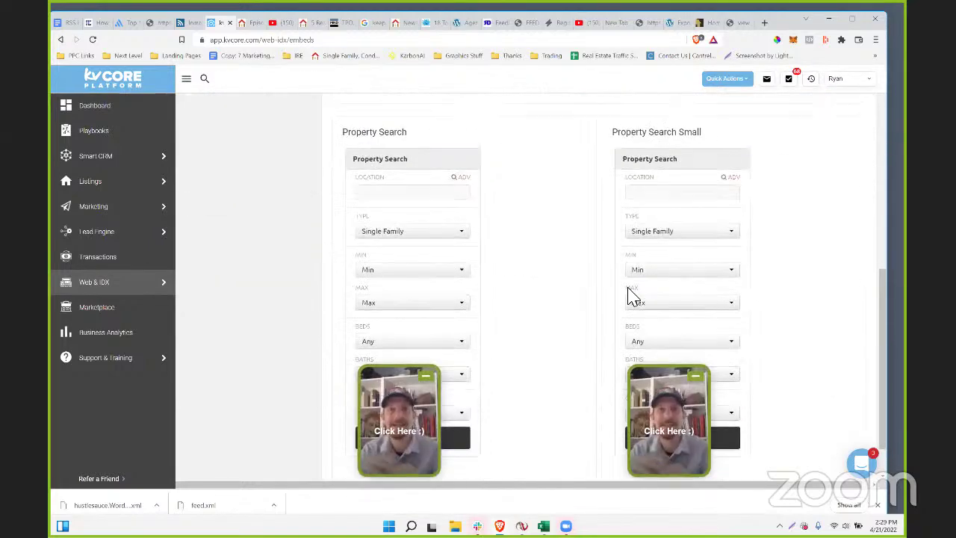
scroll(234, 238, "up", 10)
- Show the Website Widget embed and preview its Map Search, Search Address, MLS # and Quick Search tabs
left_click(224, 327)
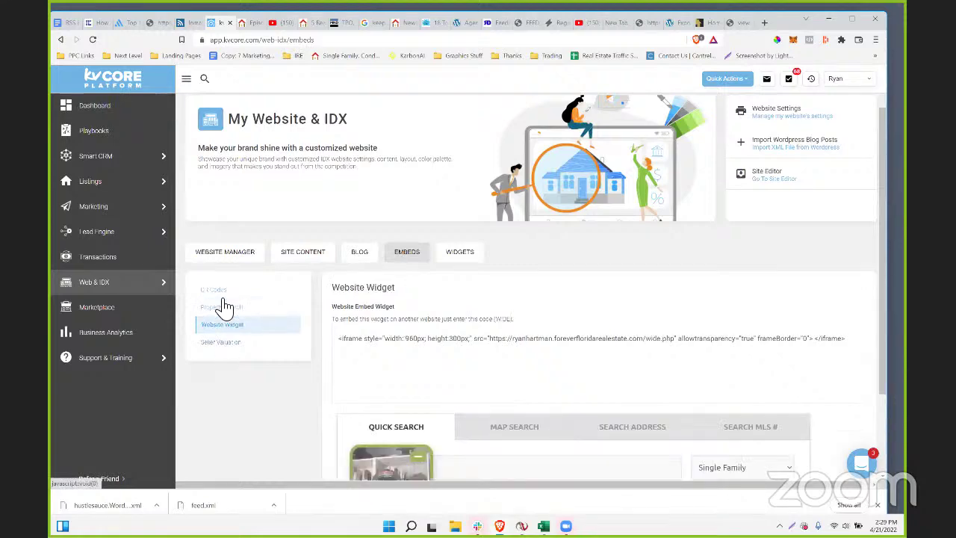
scroll(380, 341, "down", 2)
left_click(495, 316)
left_click(632, 317)
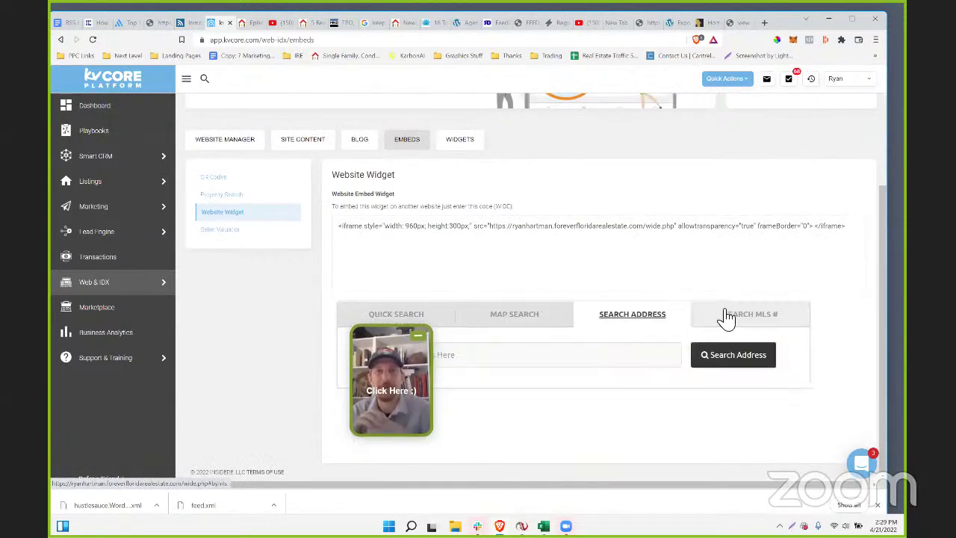
left_click(726, 318)
left_click(400, 315)
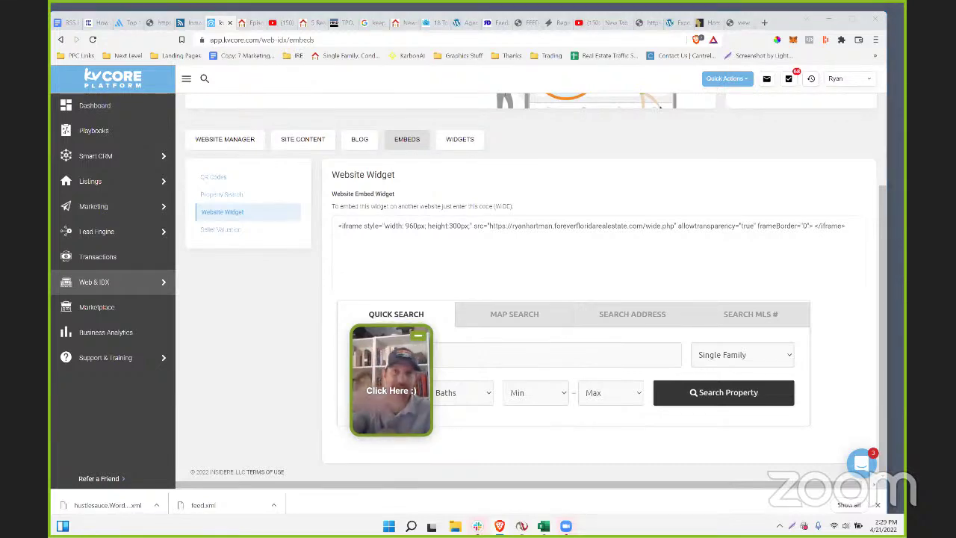
scroll(280, 283, "up", 3)
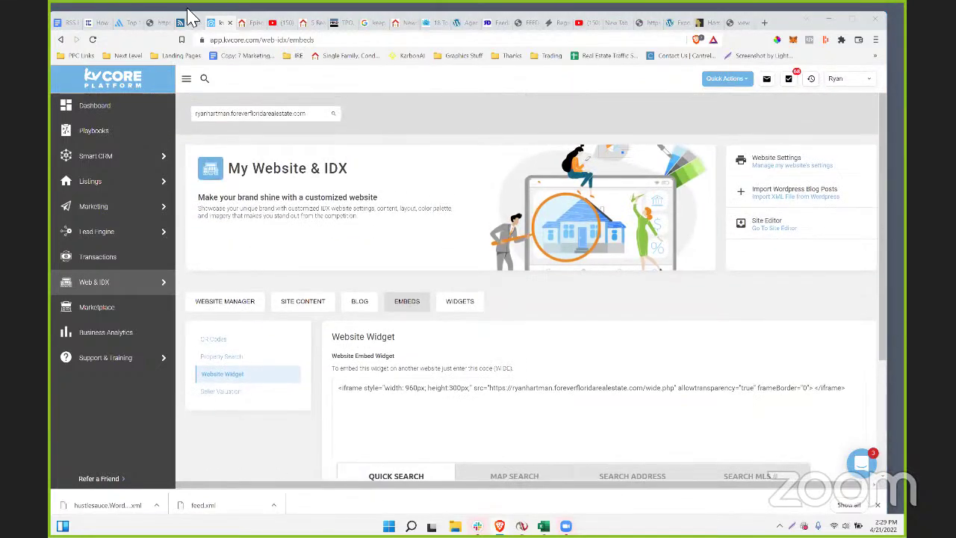
left_click(245, 23)
left_click(224, 23)
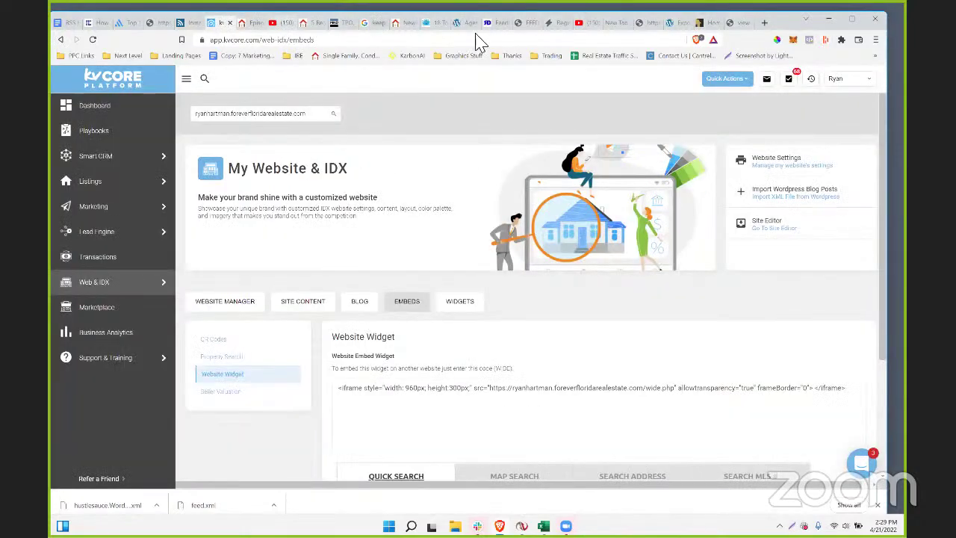
left_click(133, 24)
- View the realtor.com XML feed, then open the Namas Team Blog page
left_click(156, 24)
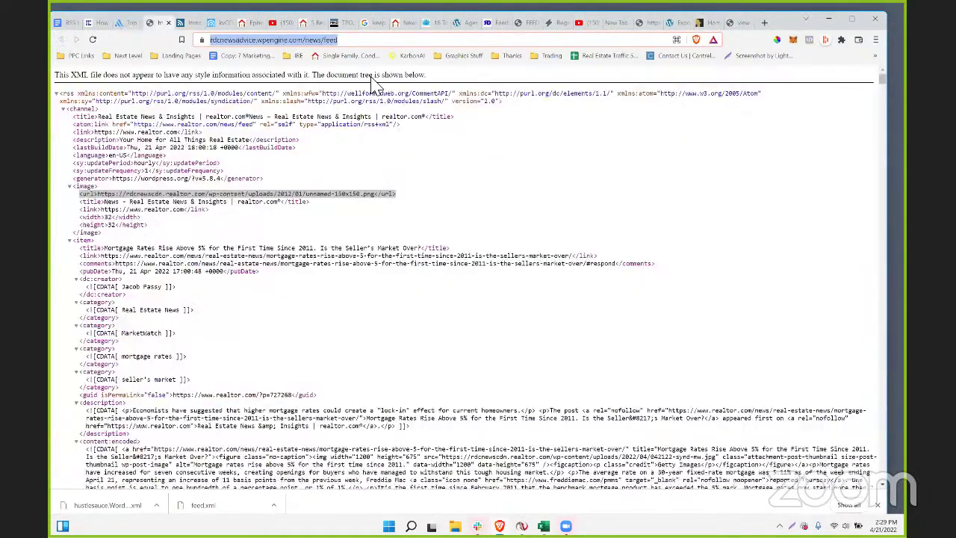
left_click(703, 23)
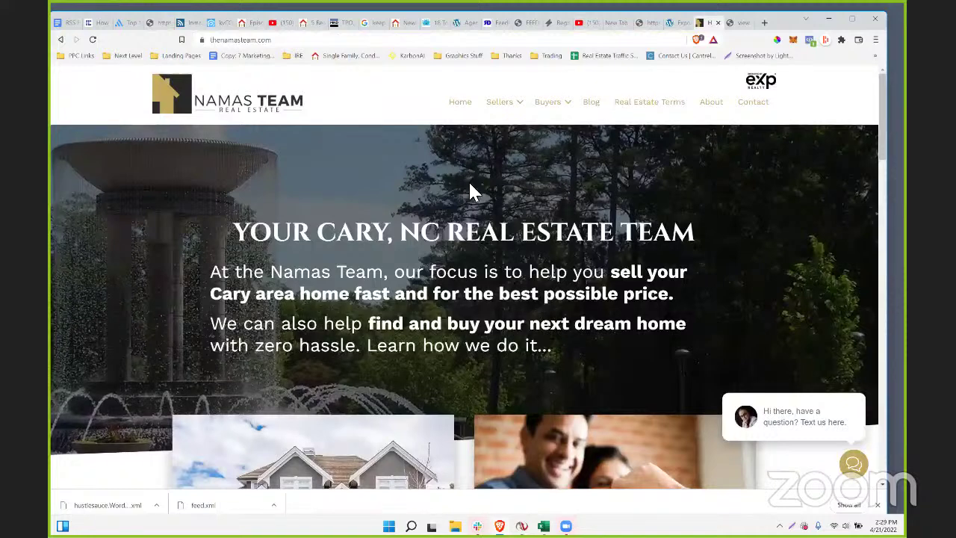
left_click(591, 104)
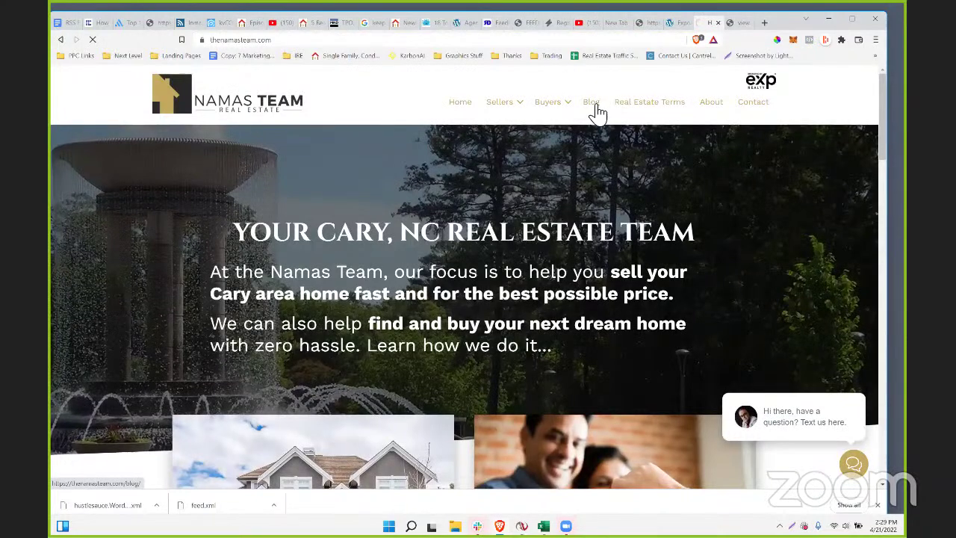
scroll(365, 363, "down", 3)
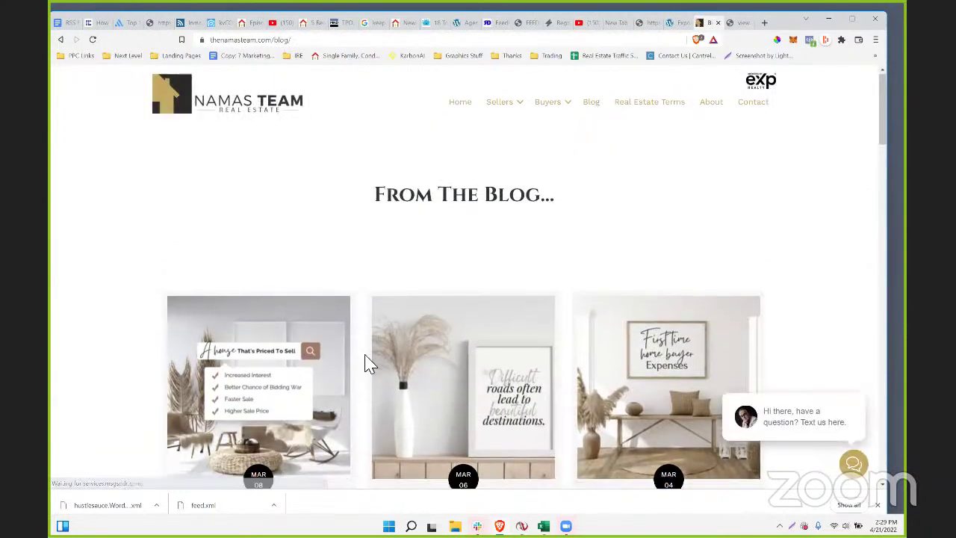
scroll(234, 284, "down", 2)
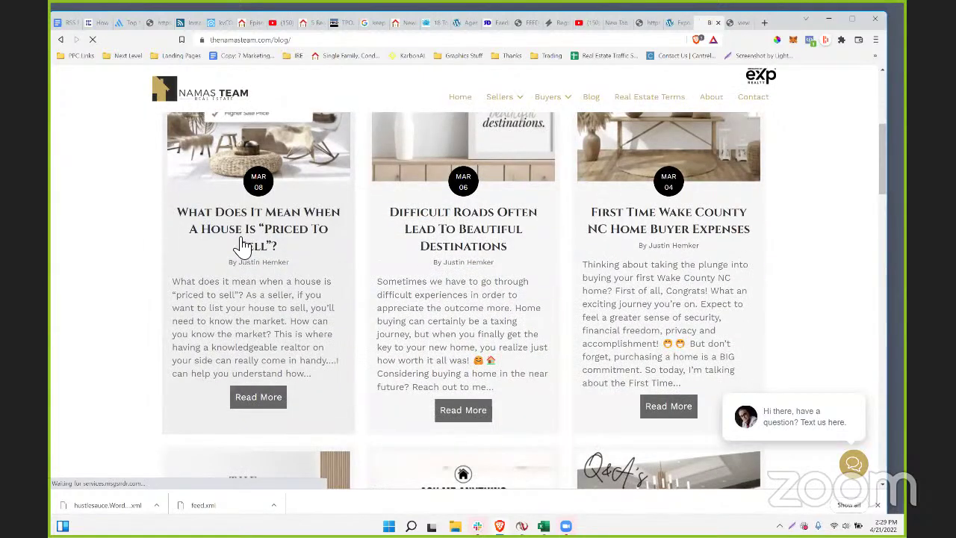
- Open and read the 'What Does It Mean When A House Is Priced To Sell' post, then return to the page source
left_click(242, 244)
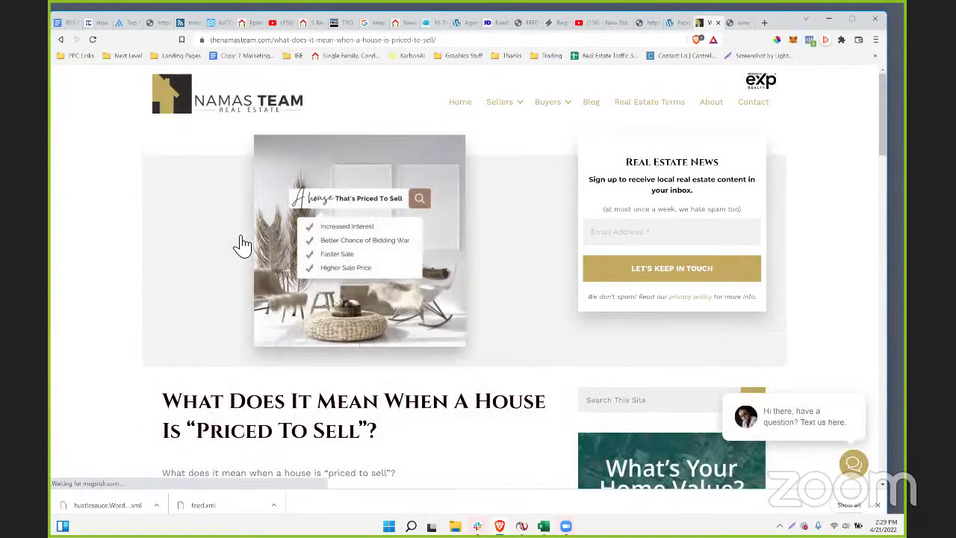
scroll(277, 336, "down", 3)
scroll(275, 337, "up", 3)
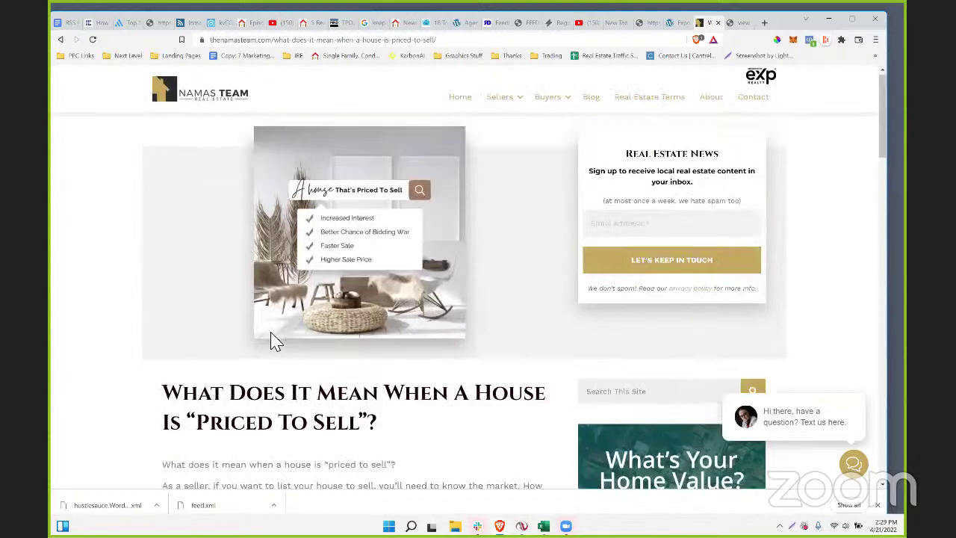
scroll(276, 338, "down", 5)
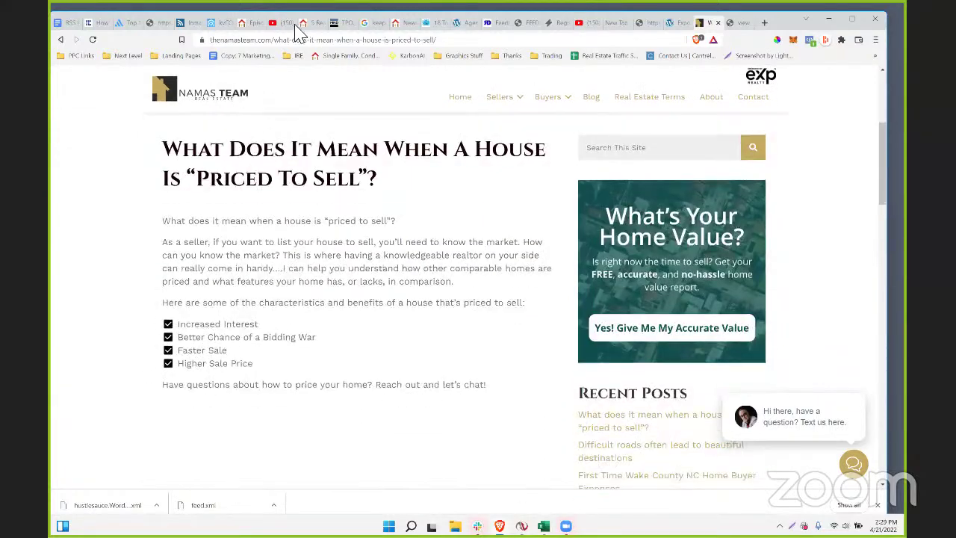
key("ctrl+Tab")
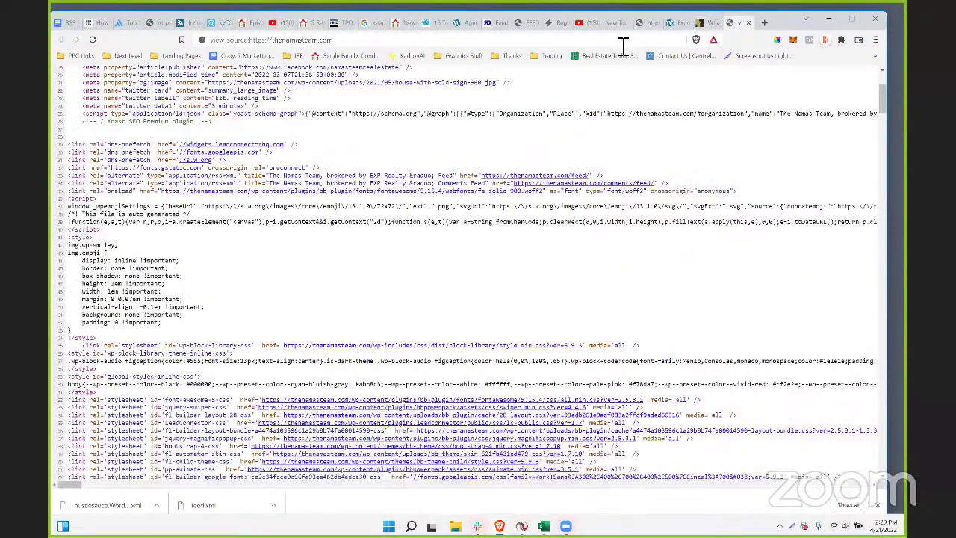
- Search Google for 847studio and open the 847studio.com result
left_click(623, 46)
type("847stud")
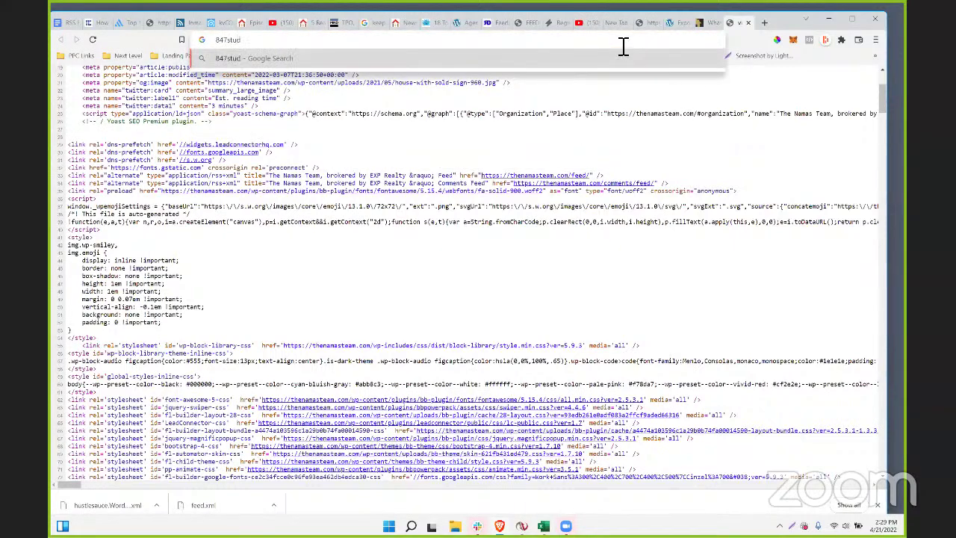
type("io")
key("Return")
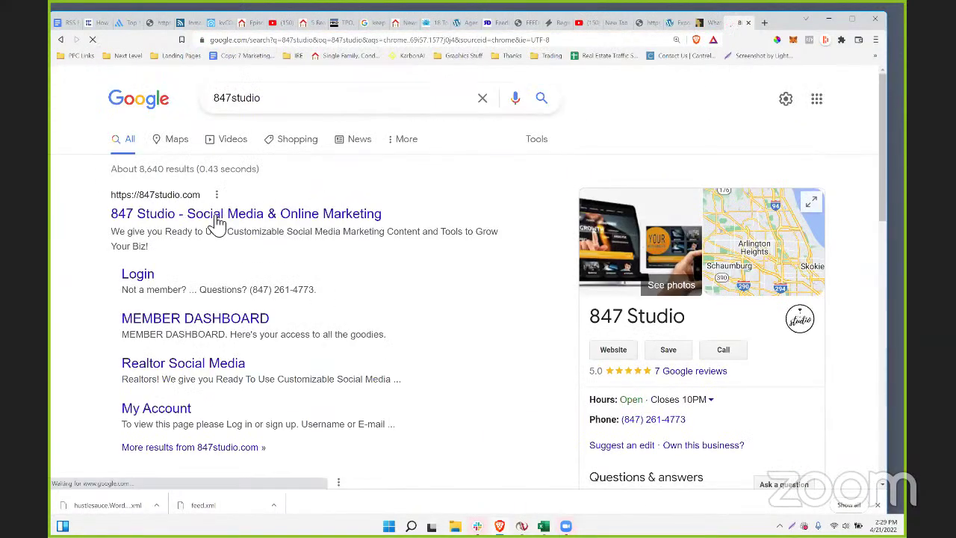
left_click(215, 216)
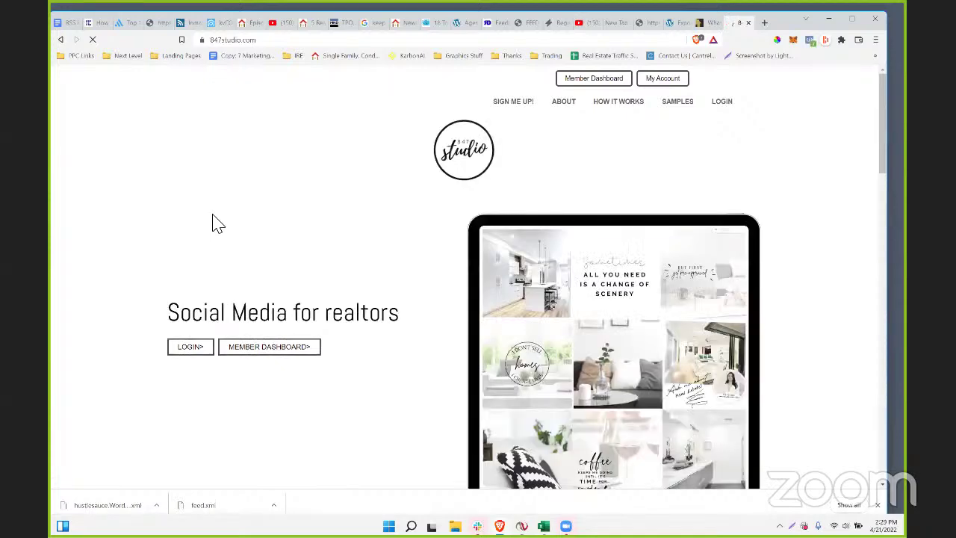
- Scroll through the 847 Studio 'Social Media for realtors' homepage
scroll(343, 296, "down", 3)
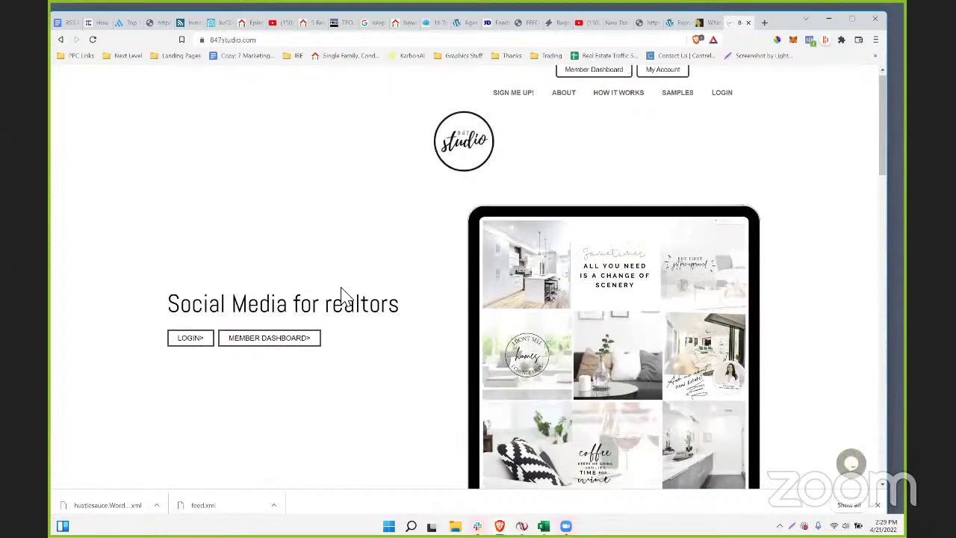
scroll(343, 296, "down", 2)
scroll(343, 297, "up", 5)
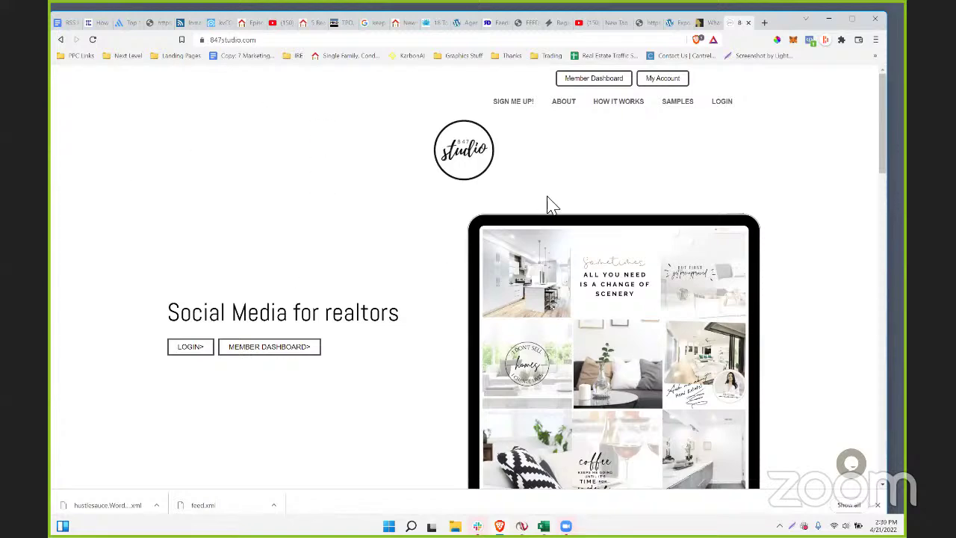
scroll(484, 351, "down", 2)
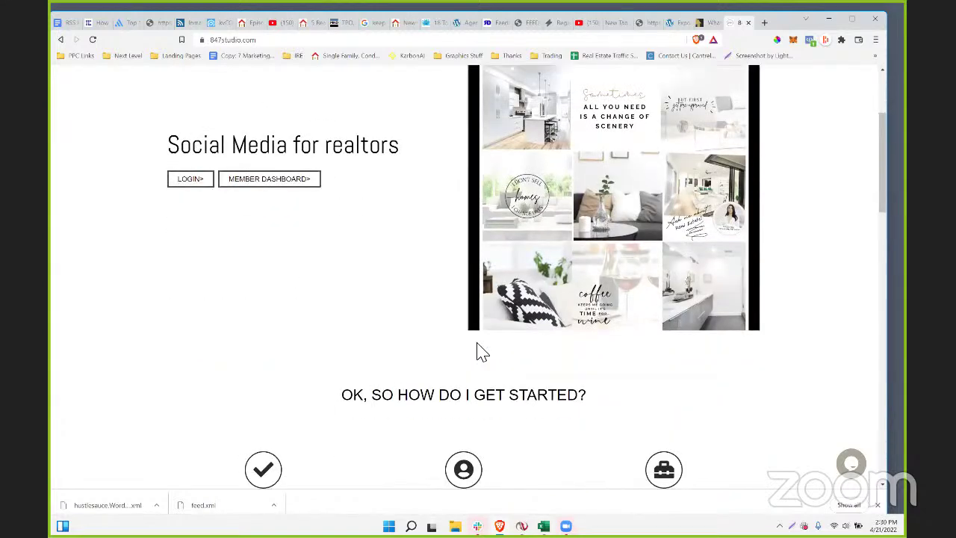
scroll(482, 351, "down", 12)
scroll(478, 348, "up", 8)
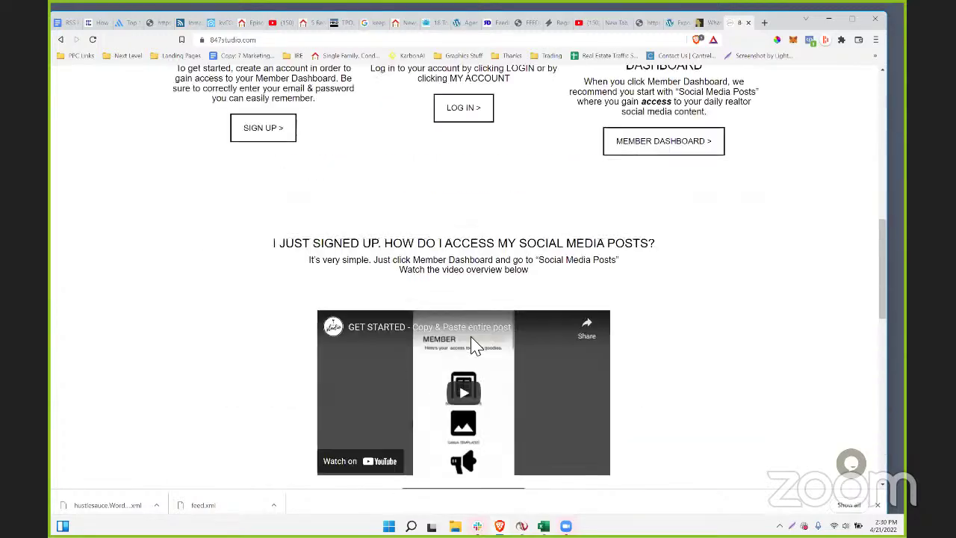
scroll(472, 345, "up", 8)
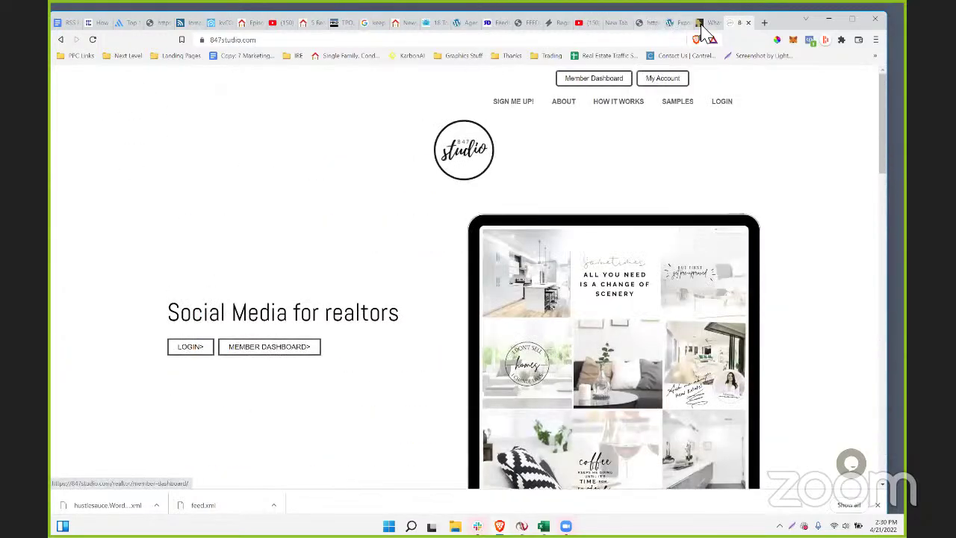
- Return to the Namas Team 'Priced To Sell' article and scroll through the post
left_click(701, 26)
scroll(423, 336, "up", 4)
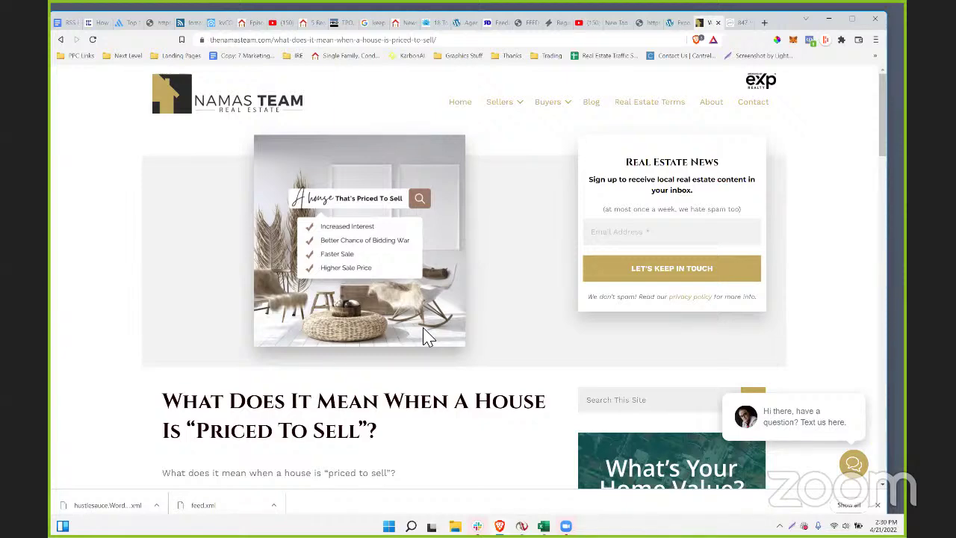
scroll(157, 366, "down", 3)
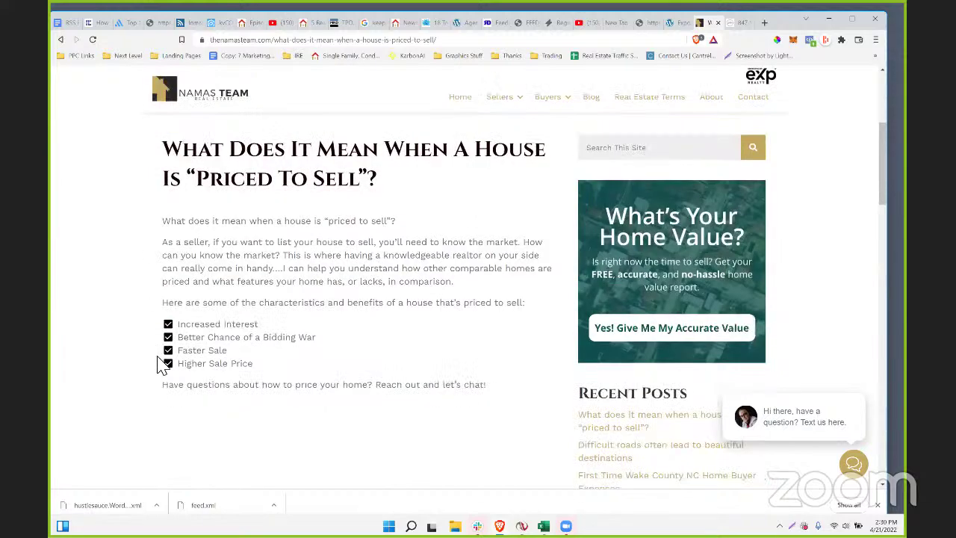
scroll(128, 359, "up", 2)
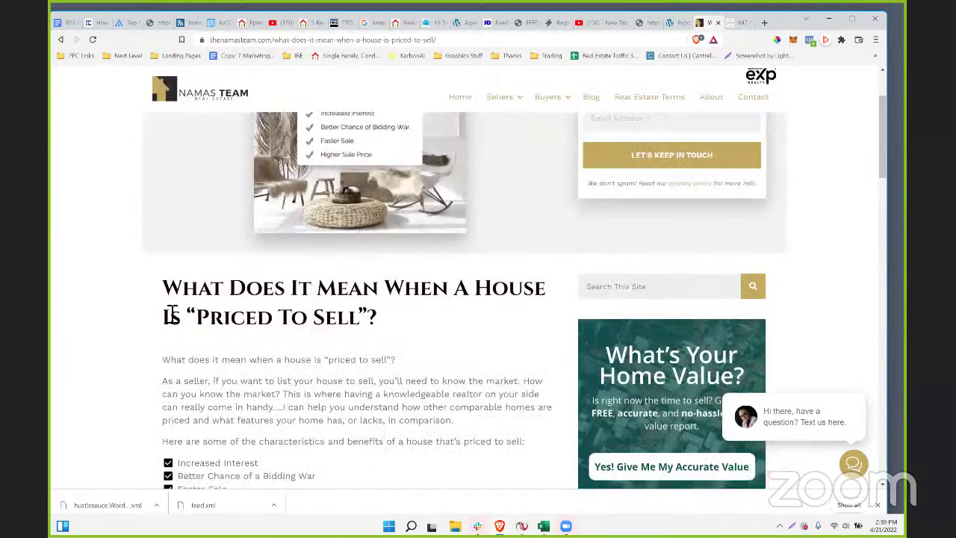
scroll(254, 444, "down", 10)
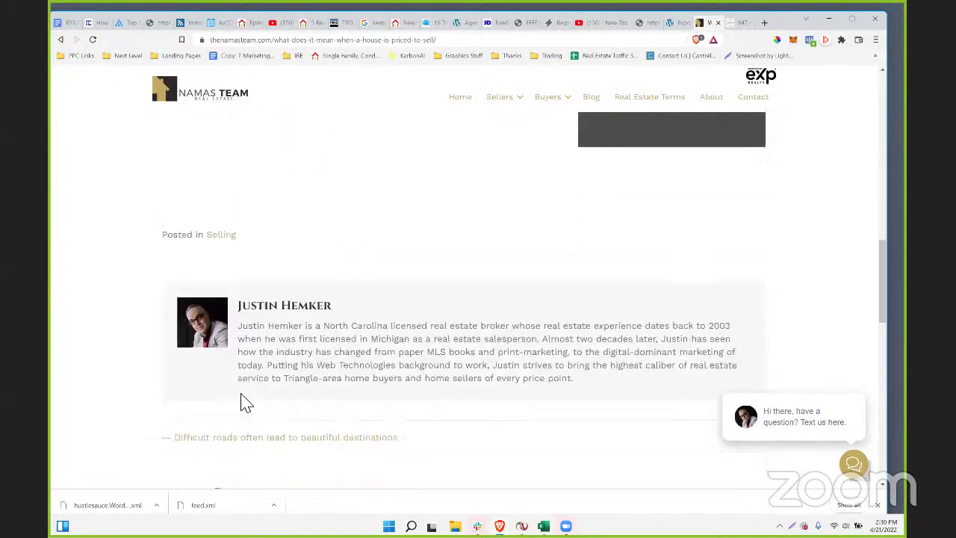
scroll(240, 403, "up", 4)
scroll(240, 403, "up", 8)
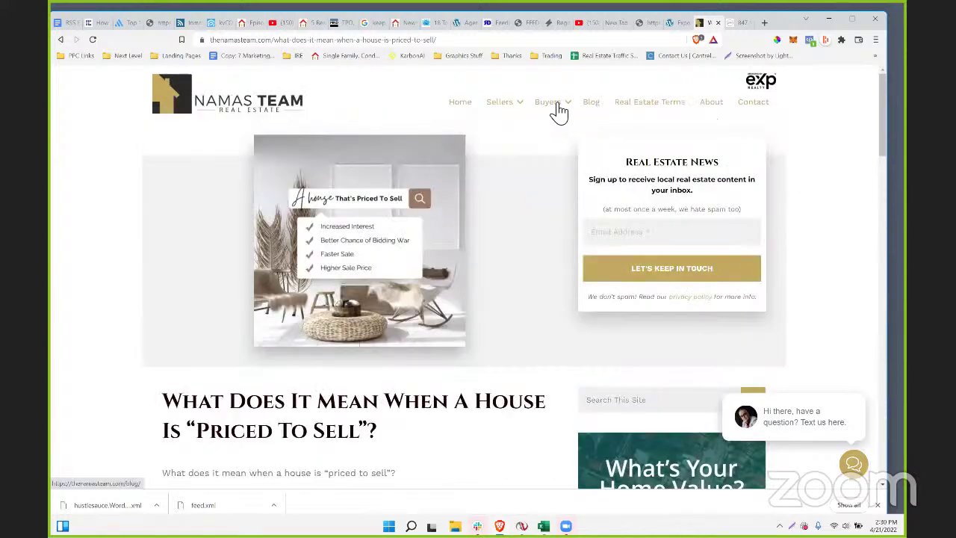
- Go to the Buyers > Buyer Resources page with the 'Find Your Cary-Area Dream Home' search form
mouse_move(553, 110)
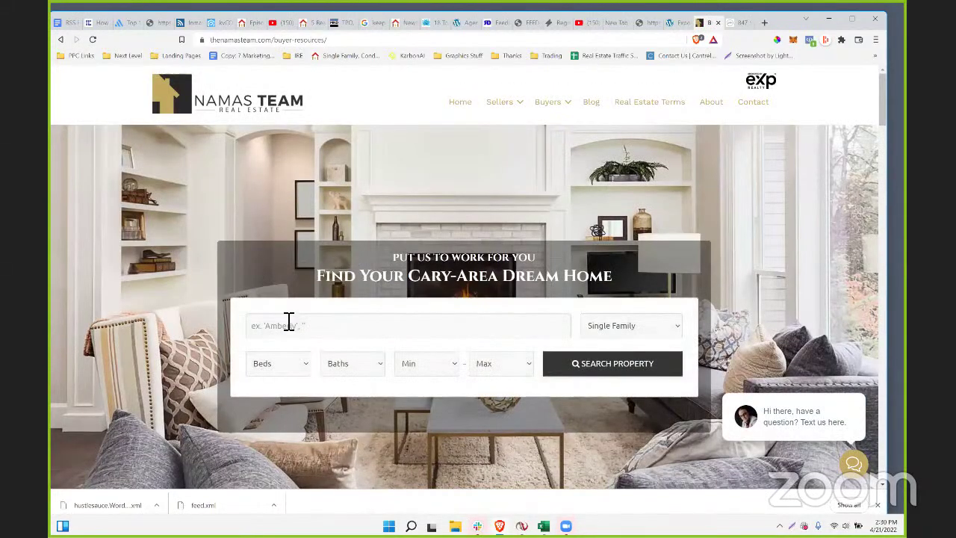
scroll(288, 322, "down", 1)
scroll(288, 321, "up", 1)
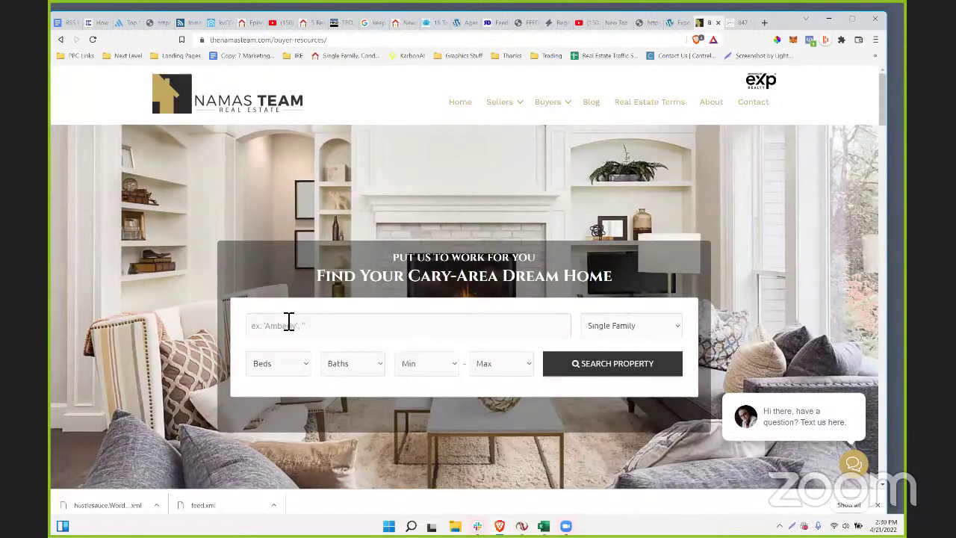